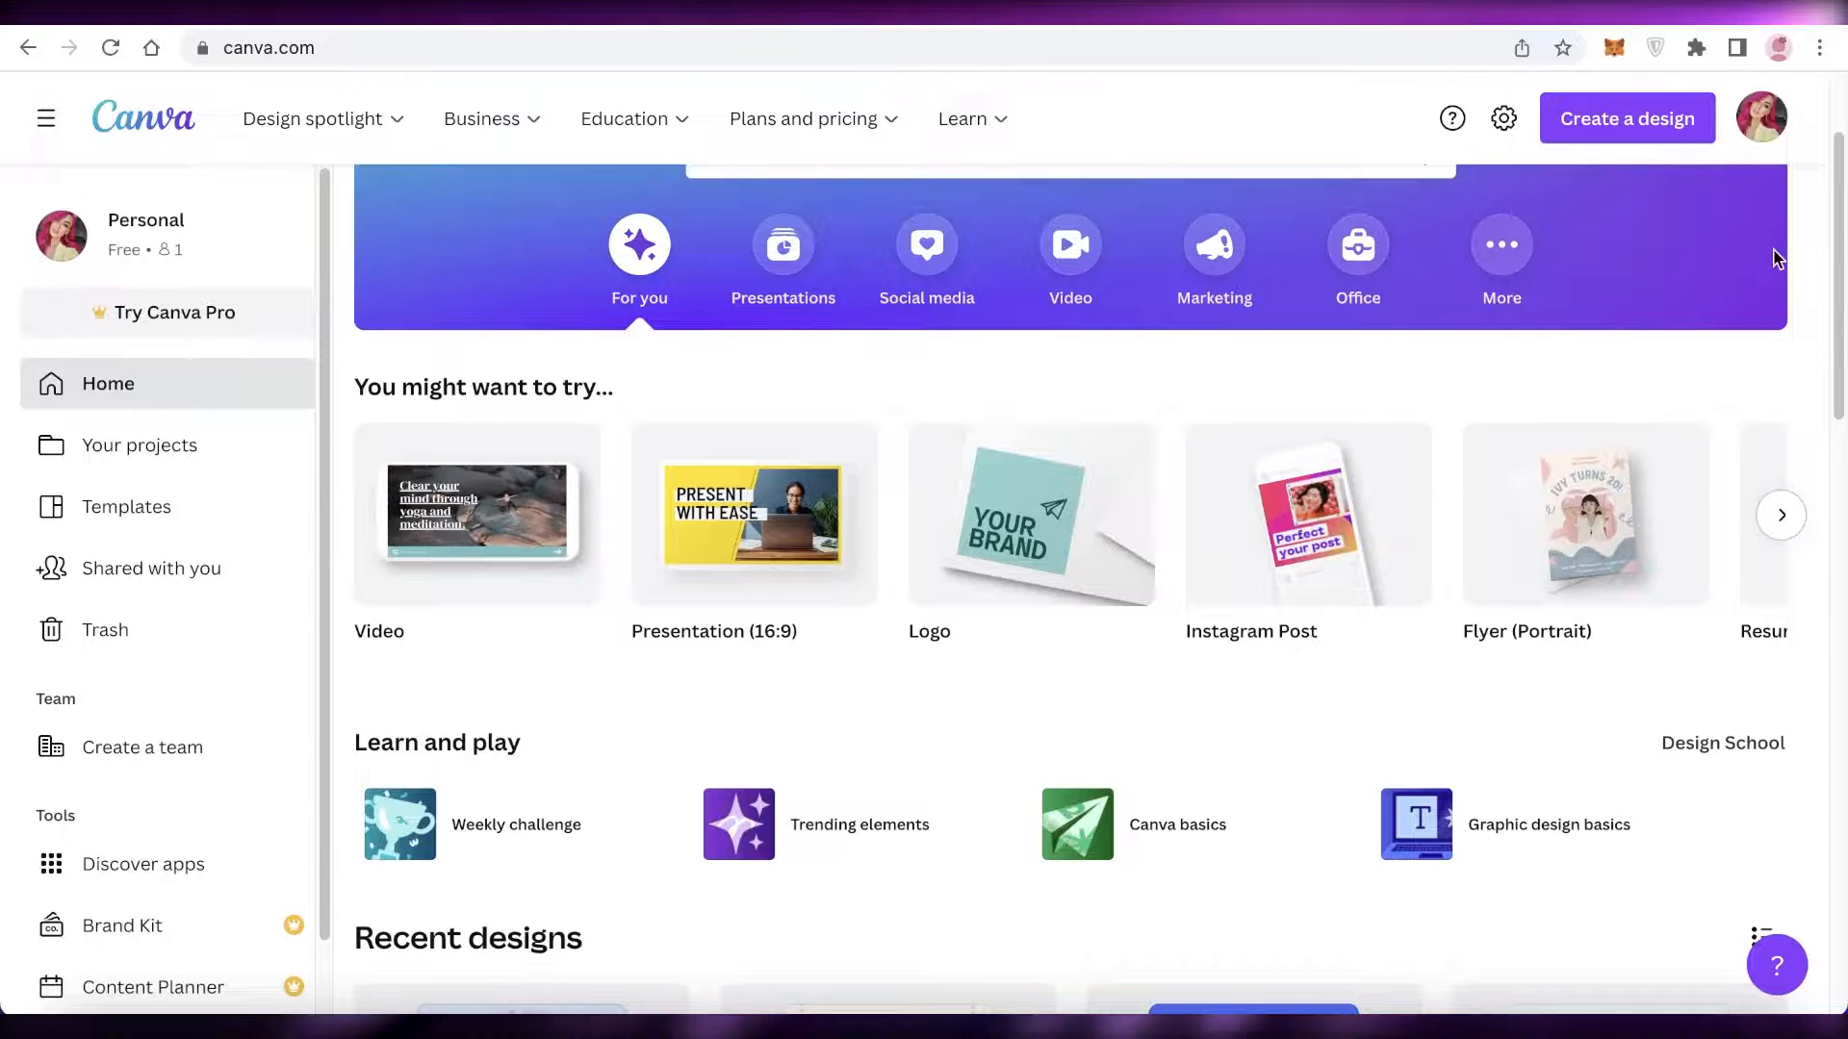
scroll(1819, 355, "up", 3)
scroll(1819, 358, "down", 4)
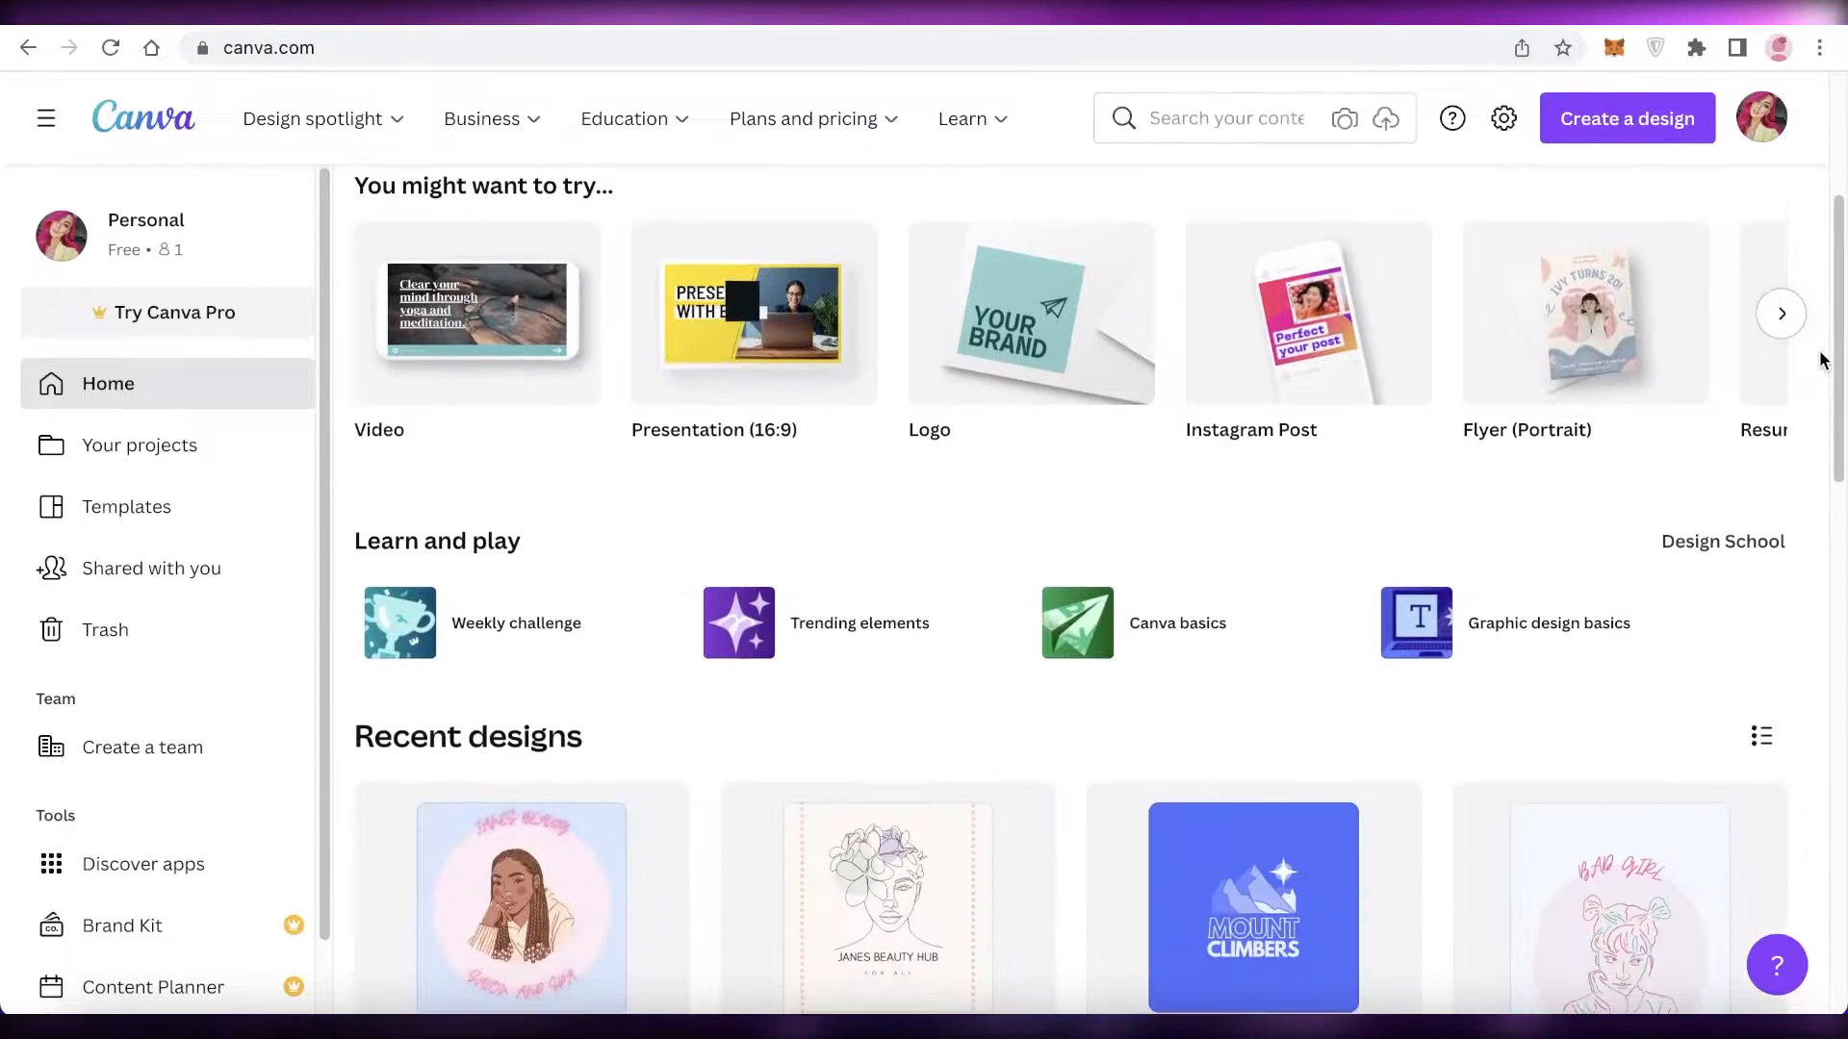
scroll(1819, 358, "up", 4)
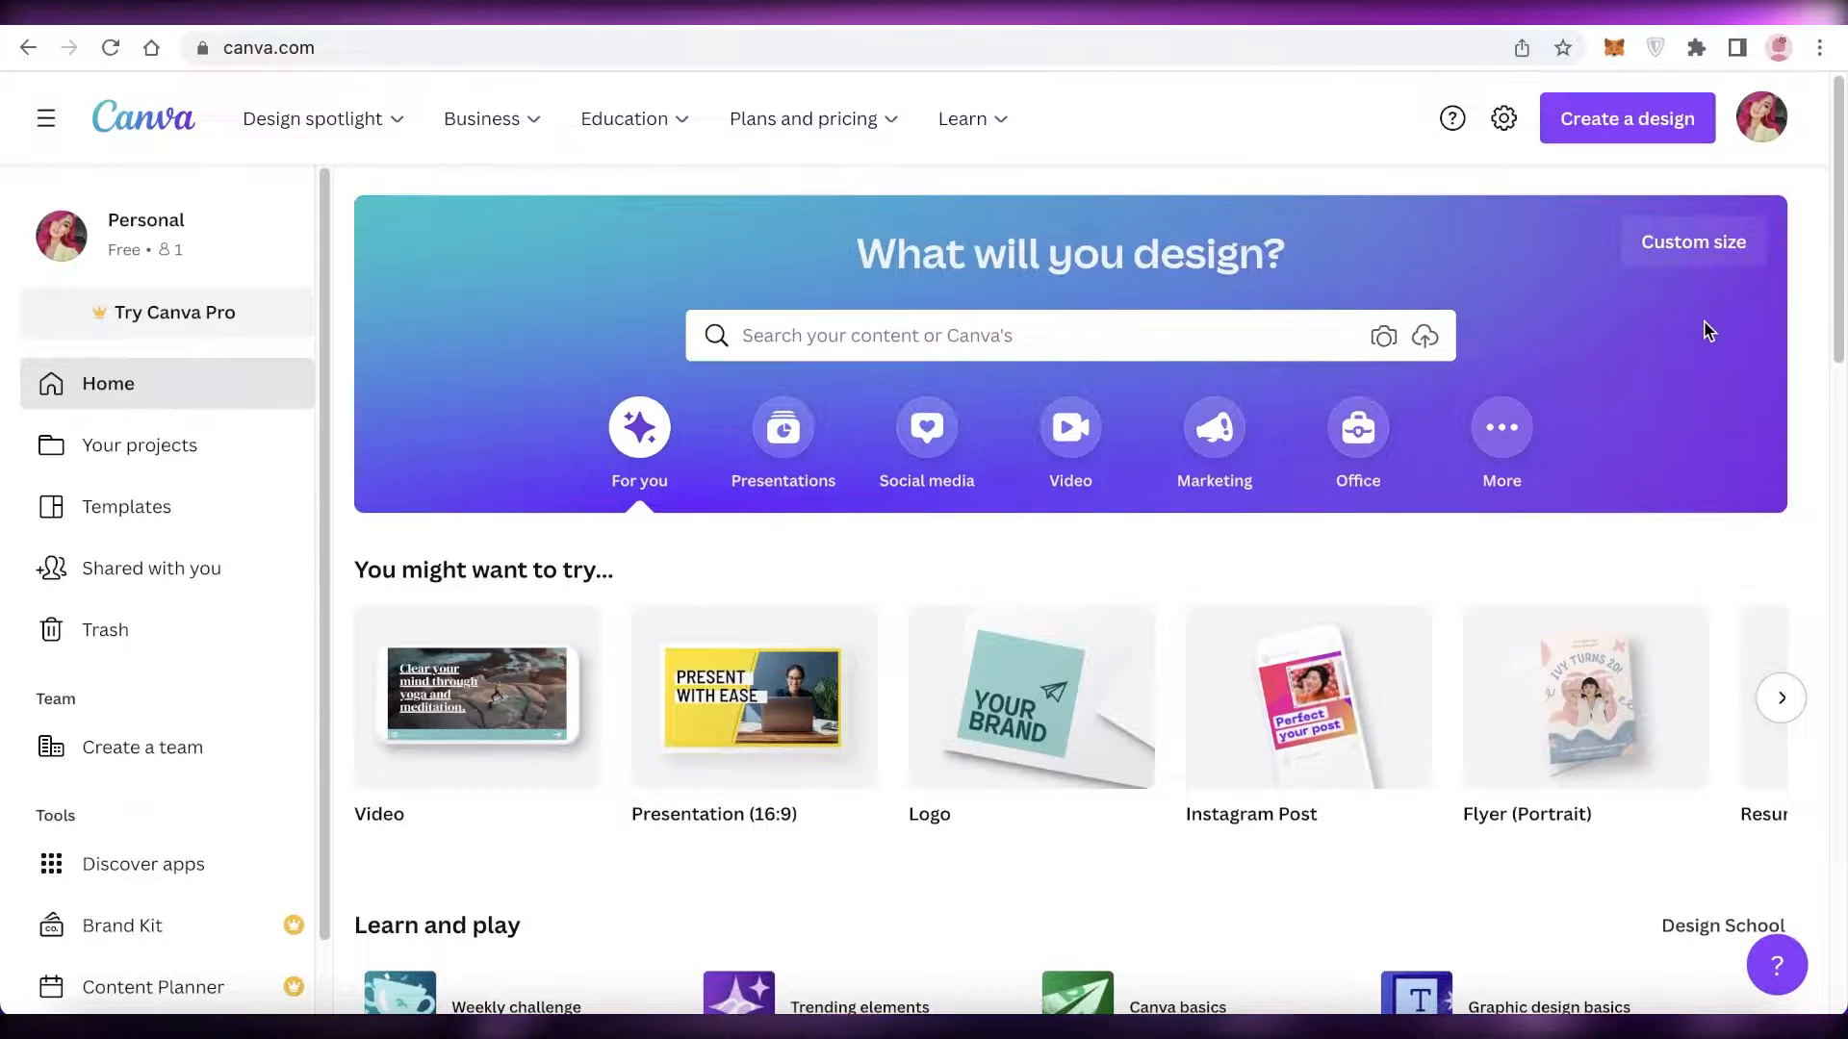
Switch to Redbubble and browse the designs picked for you and the suggested artists, with a brief look at the Teespring homepage
left_click(1192, 21)
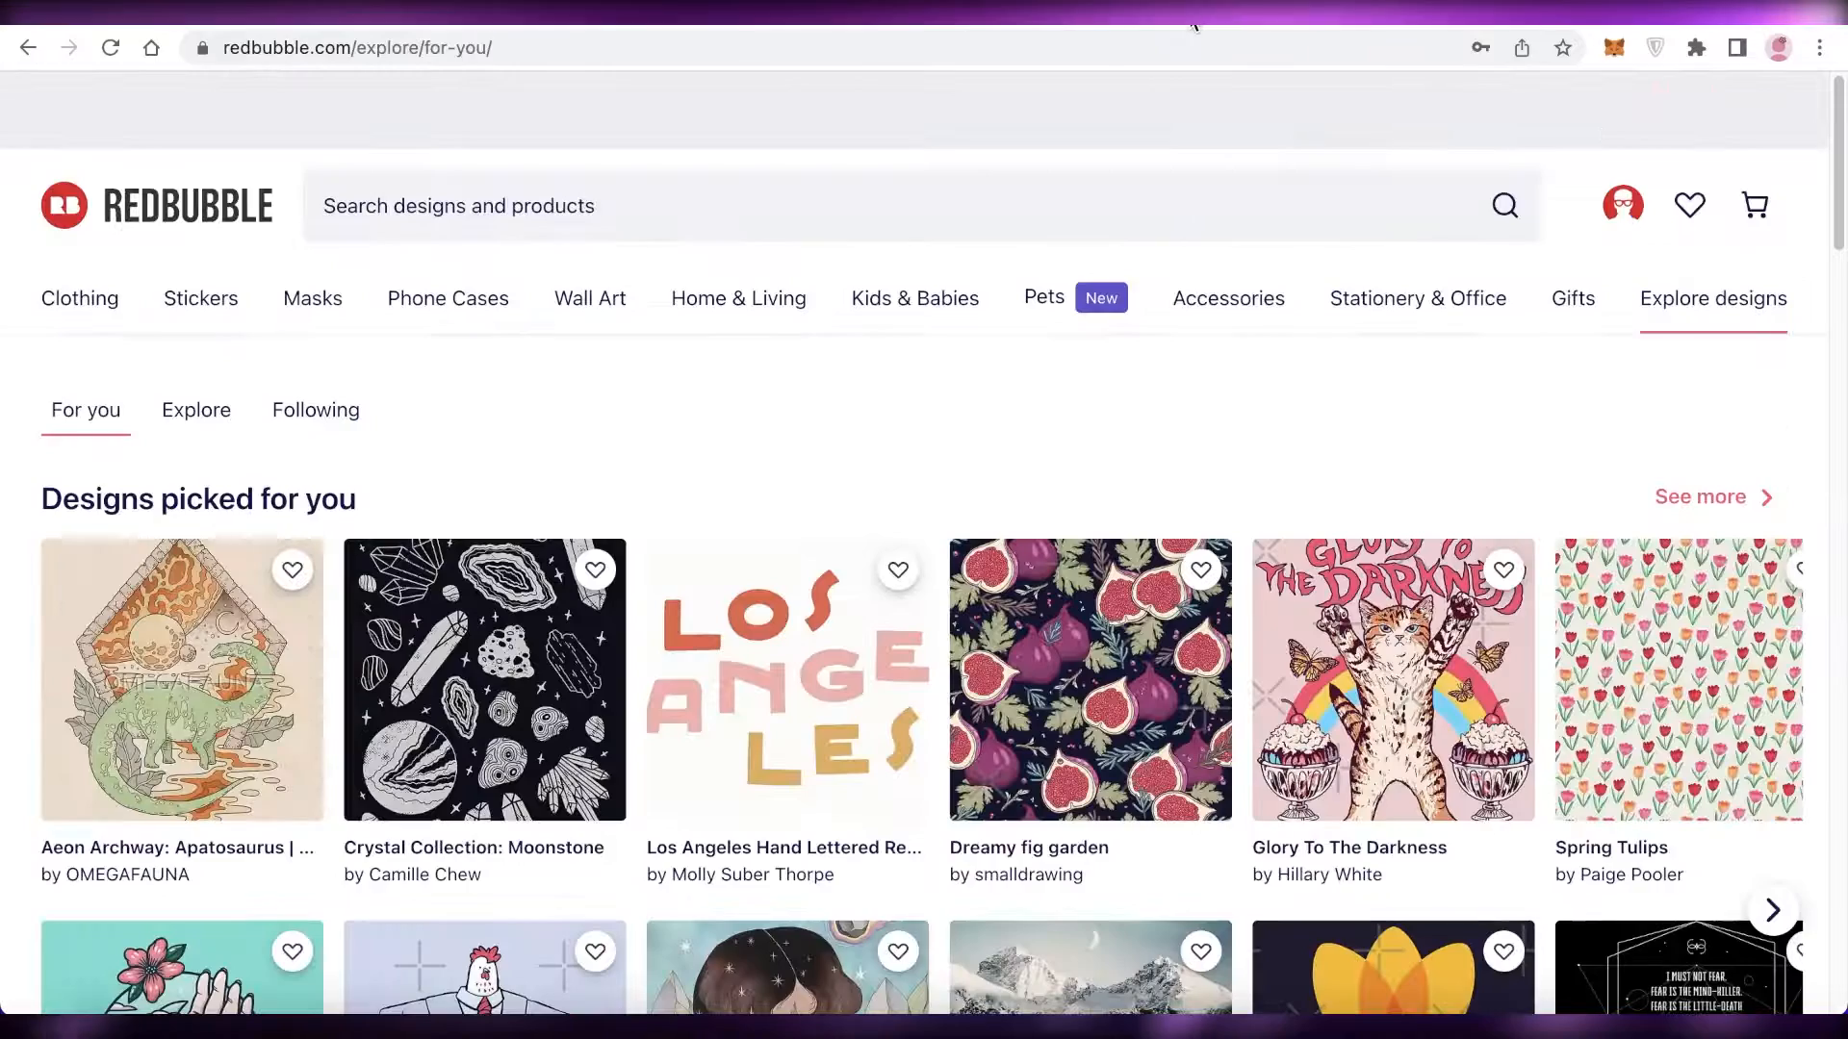
scroll(1233, 182, "down", 5)
scroll(1249, 227, "up", 5)
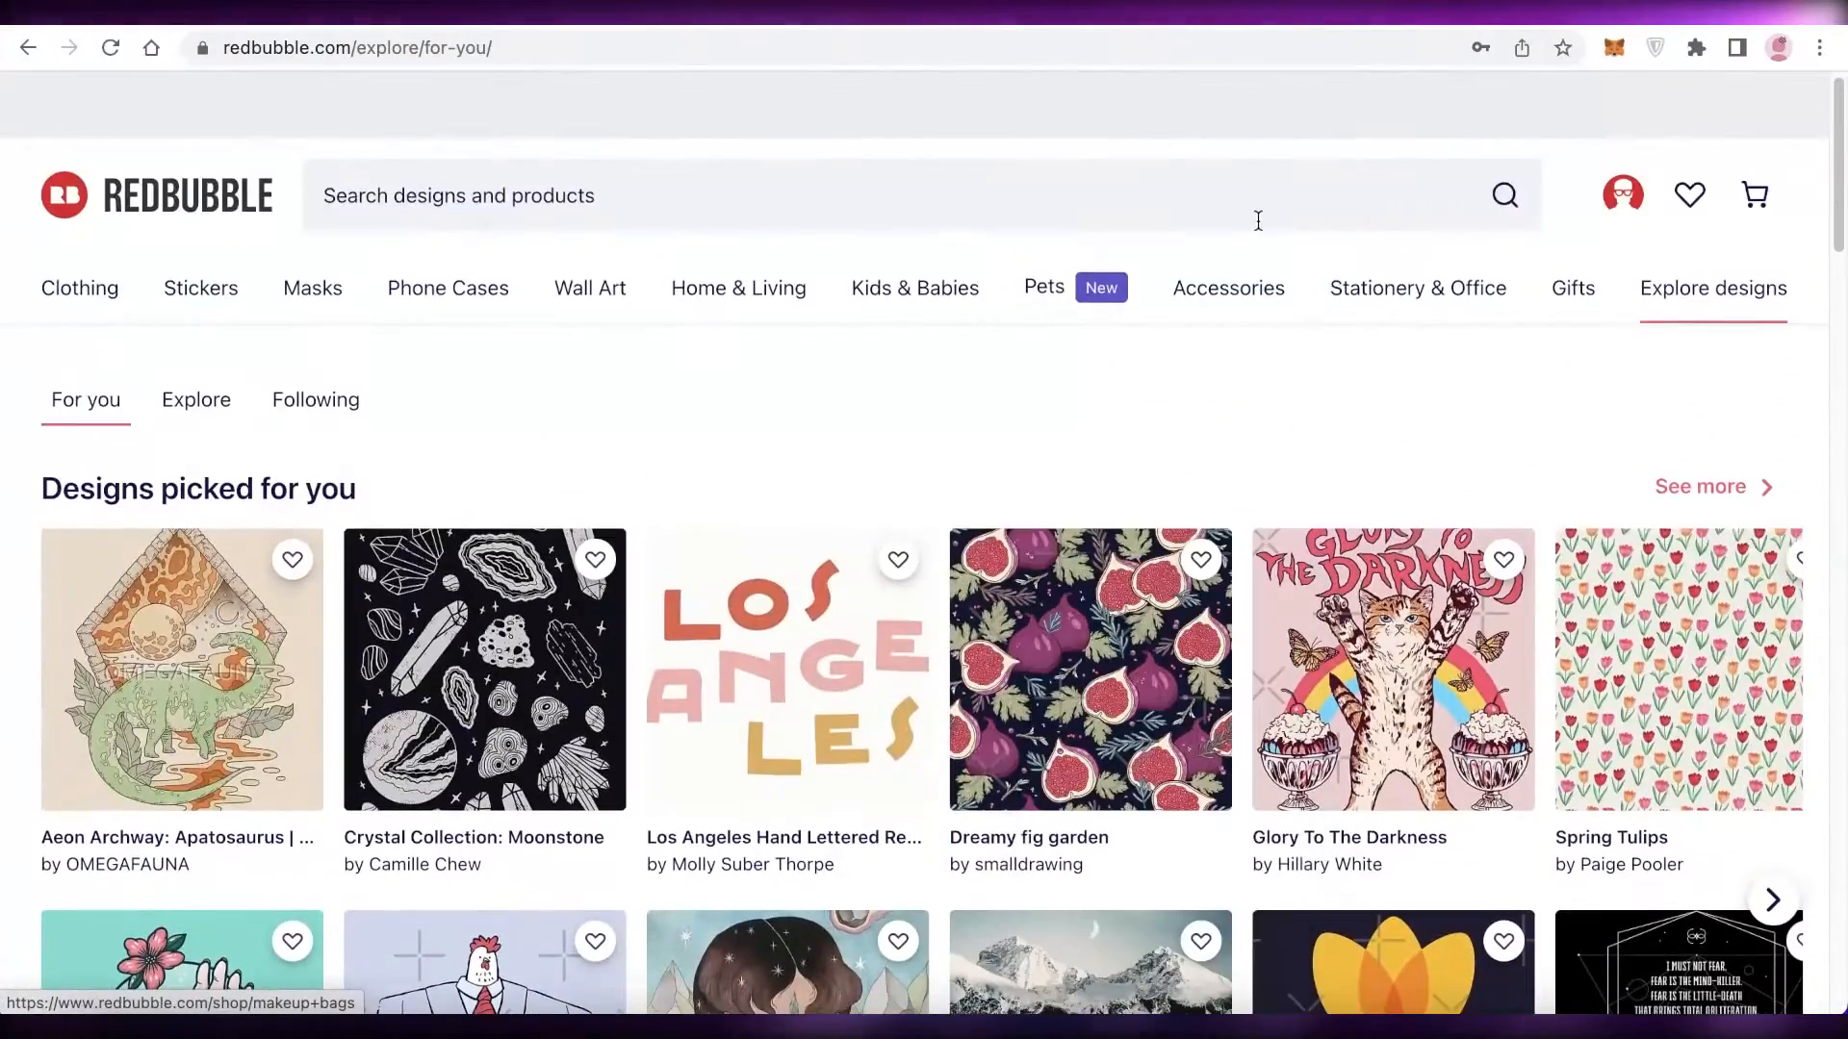
key("ctrl+Tab")
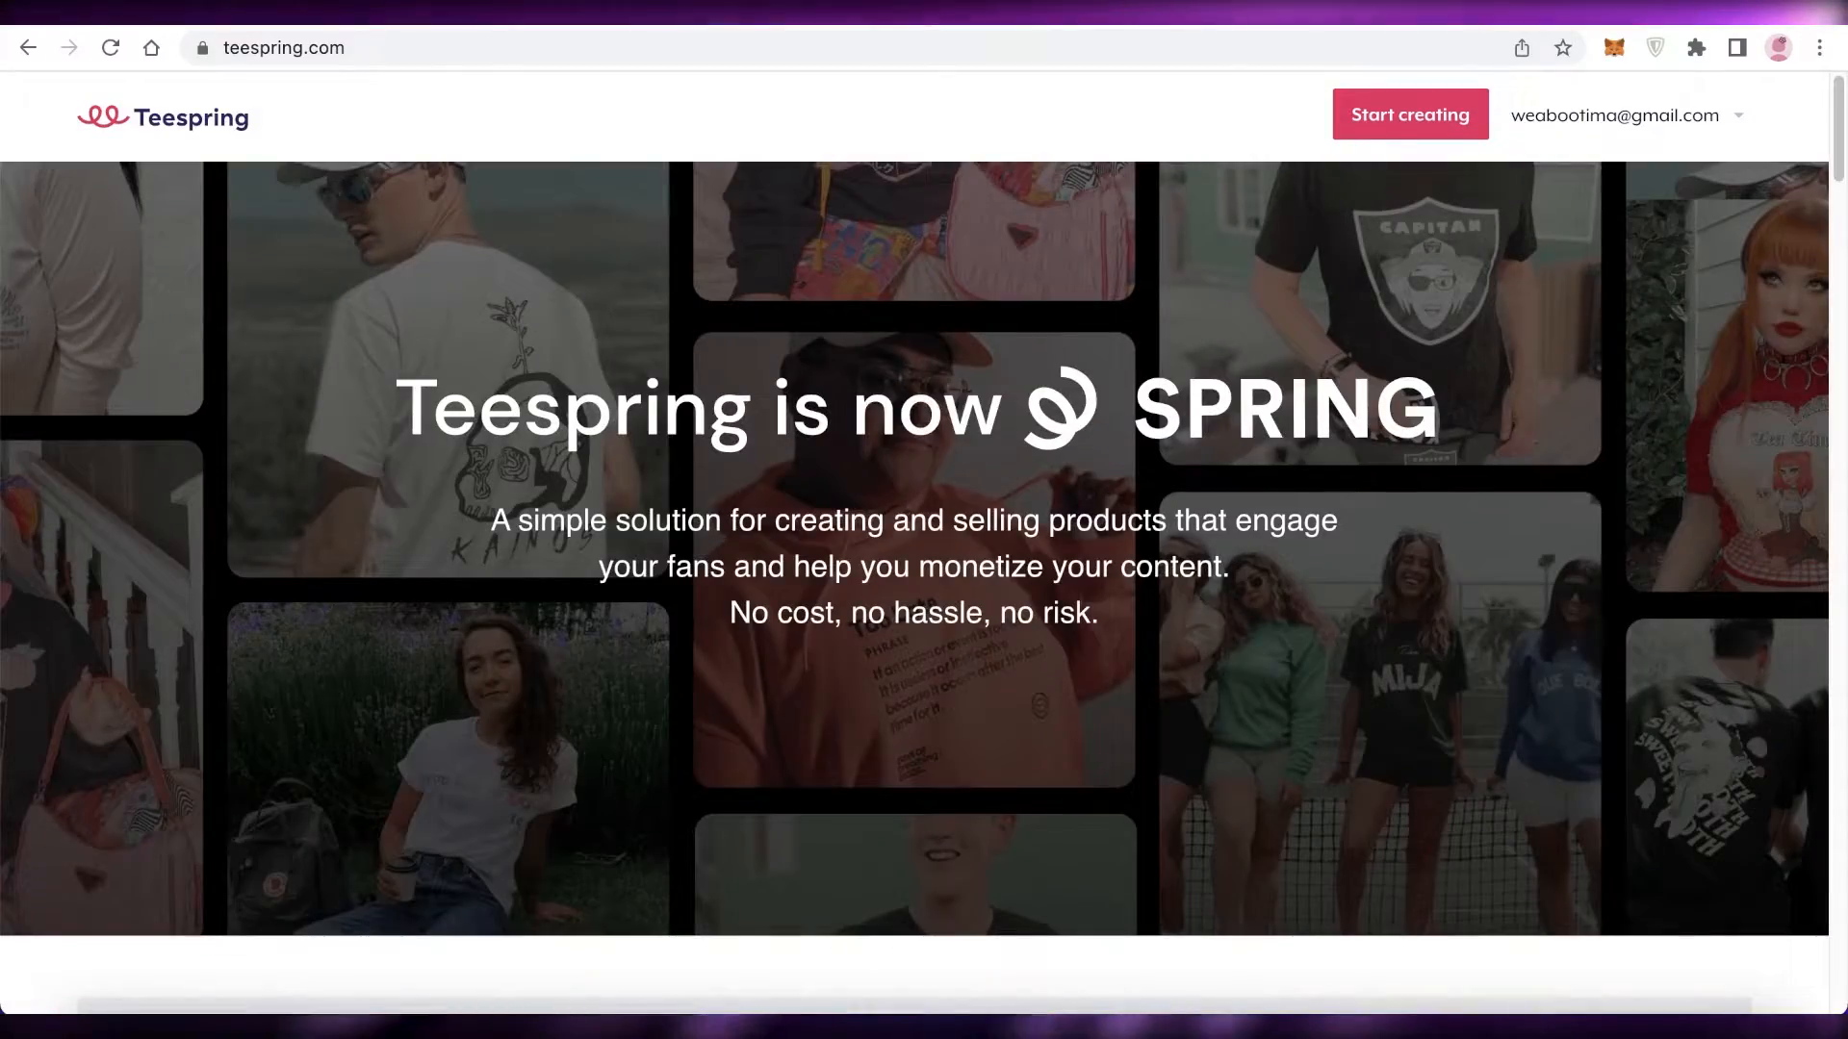
left_click(1135, 23)
scroll(1593, 292, "down", 6)
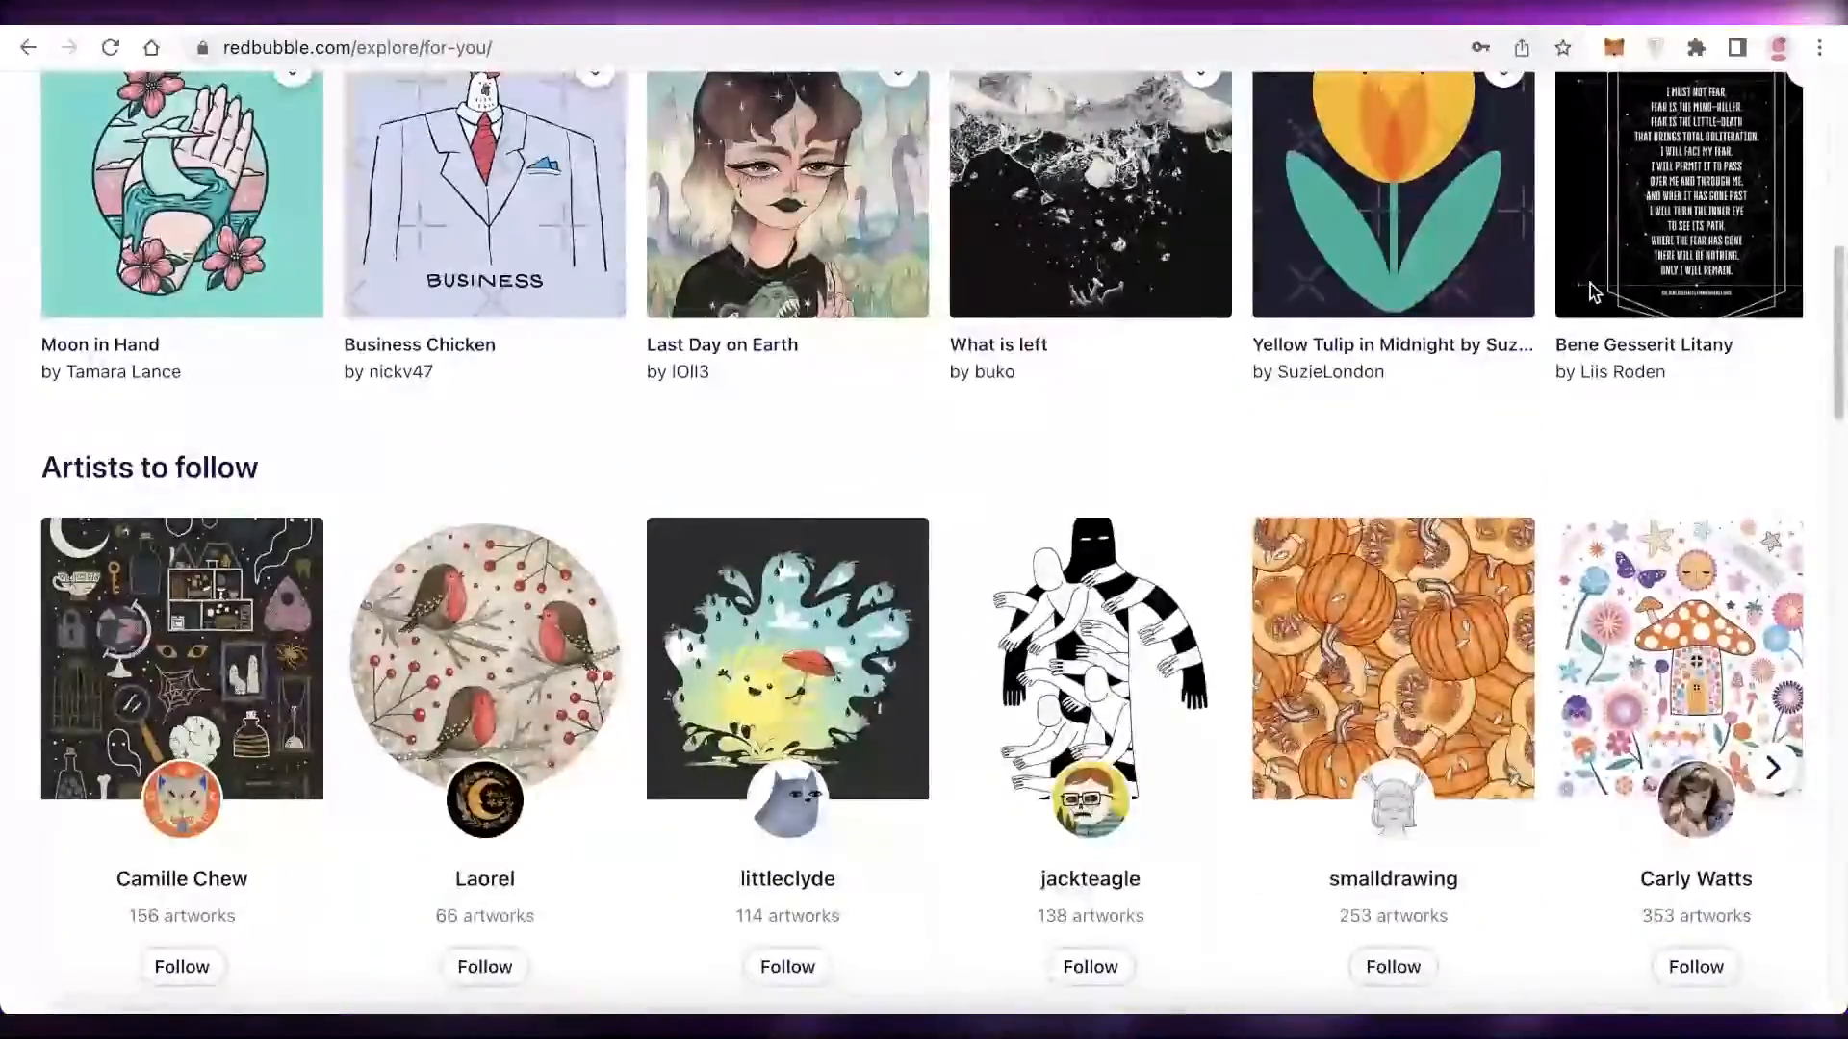
scroll(1593, 292, "up", 8)
scroll(1365, 452, "down", 2)
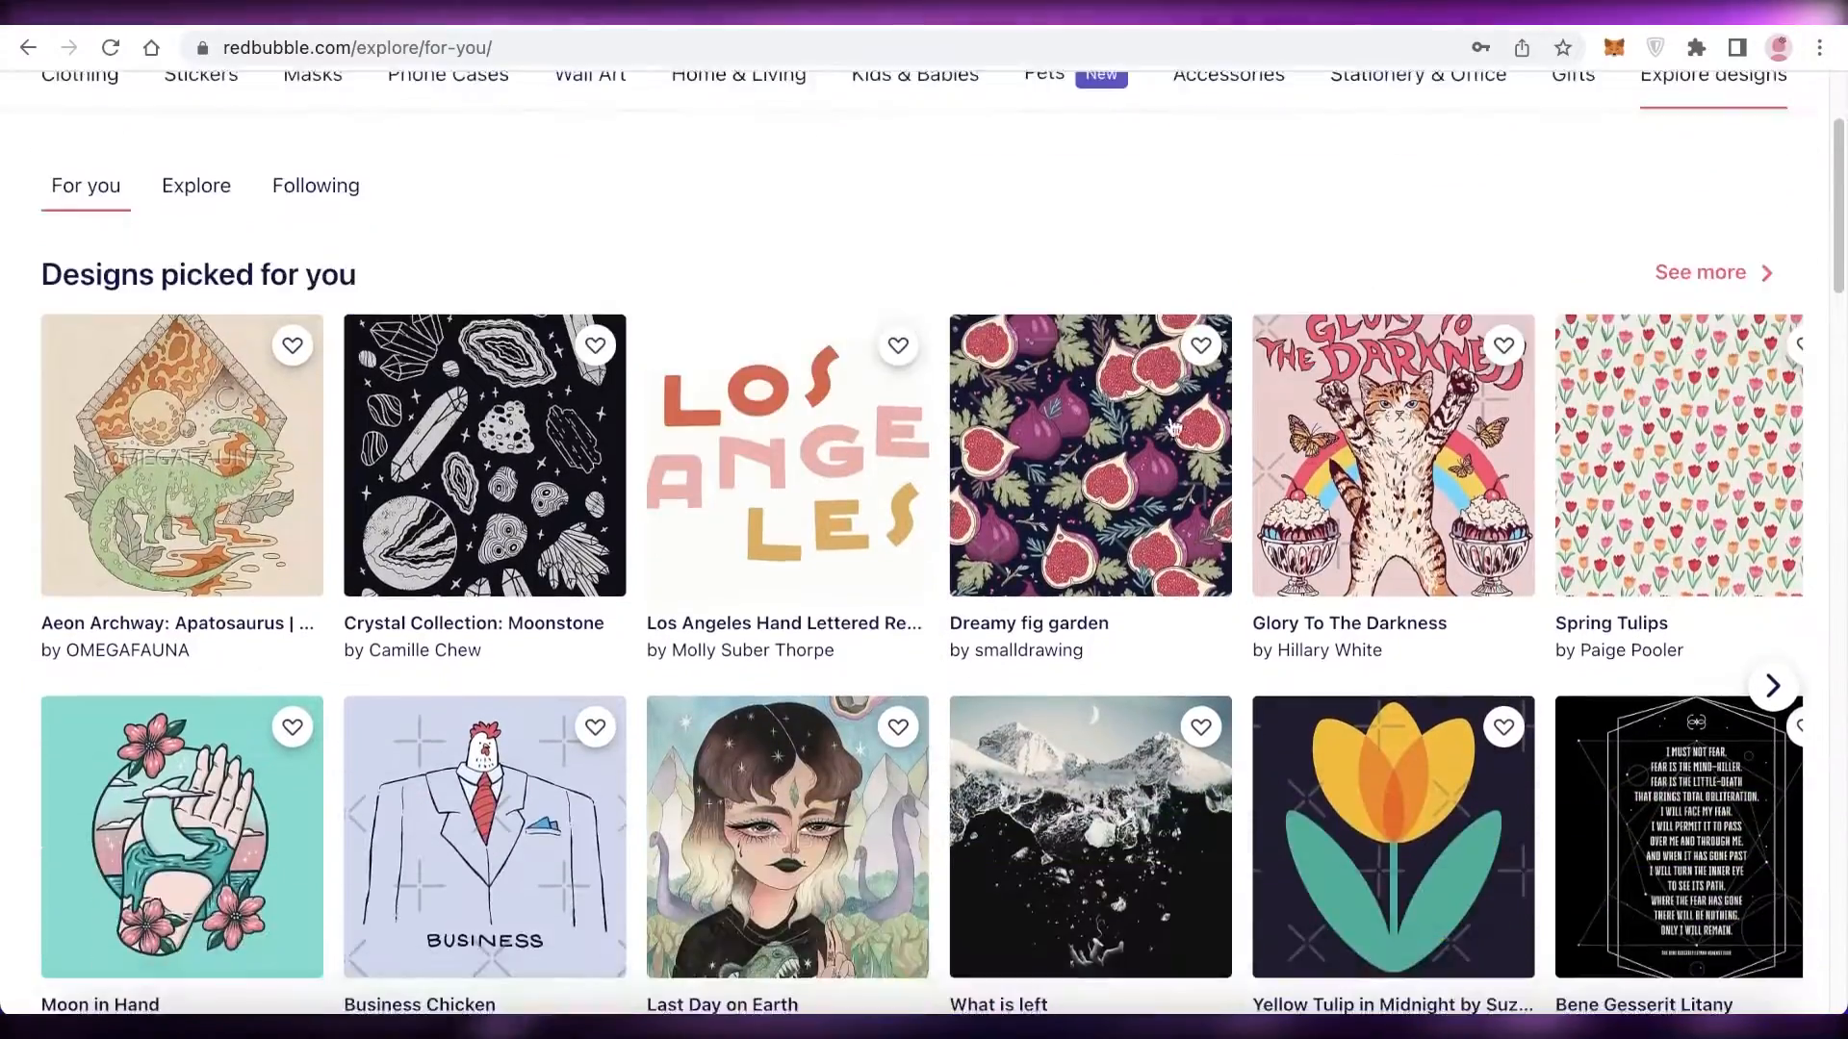
scroll(1173, 426, "up", 2)
Open Redbubble's t-shirts category and look over the recommended products on the Teespring homepage
mouse_move(49, 297)
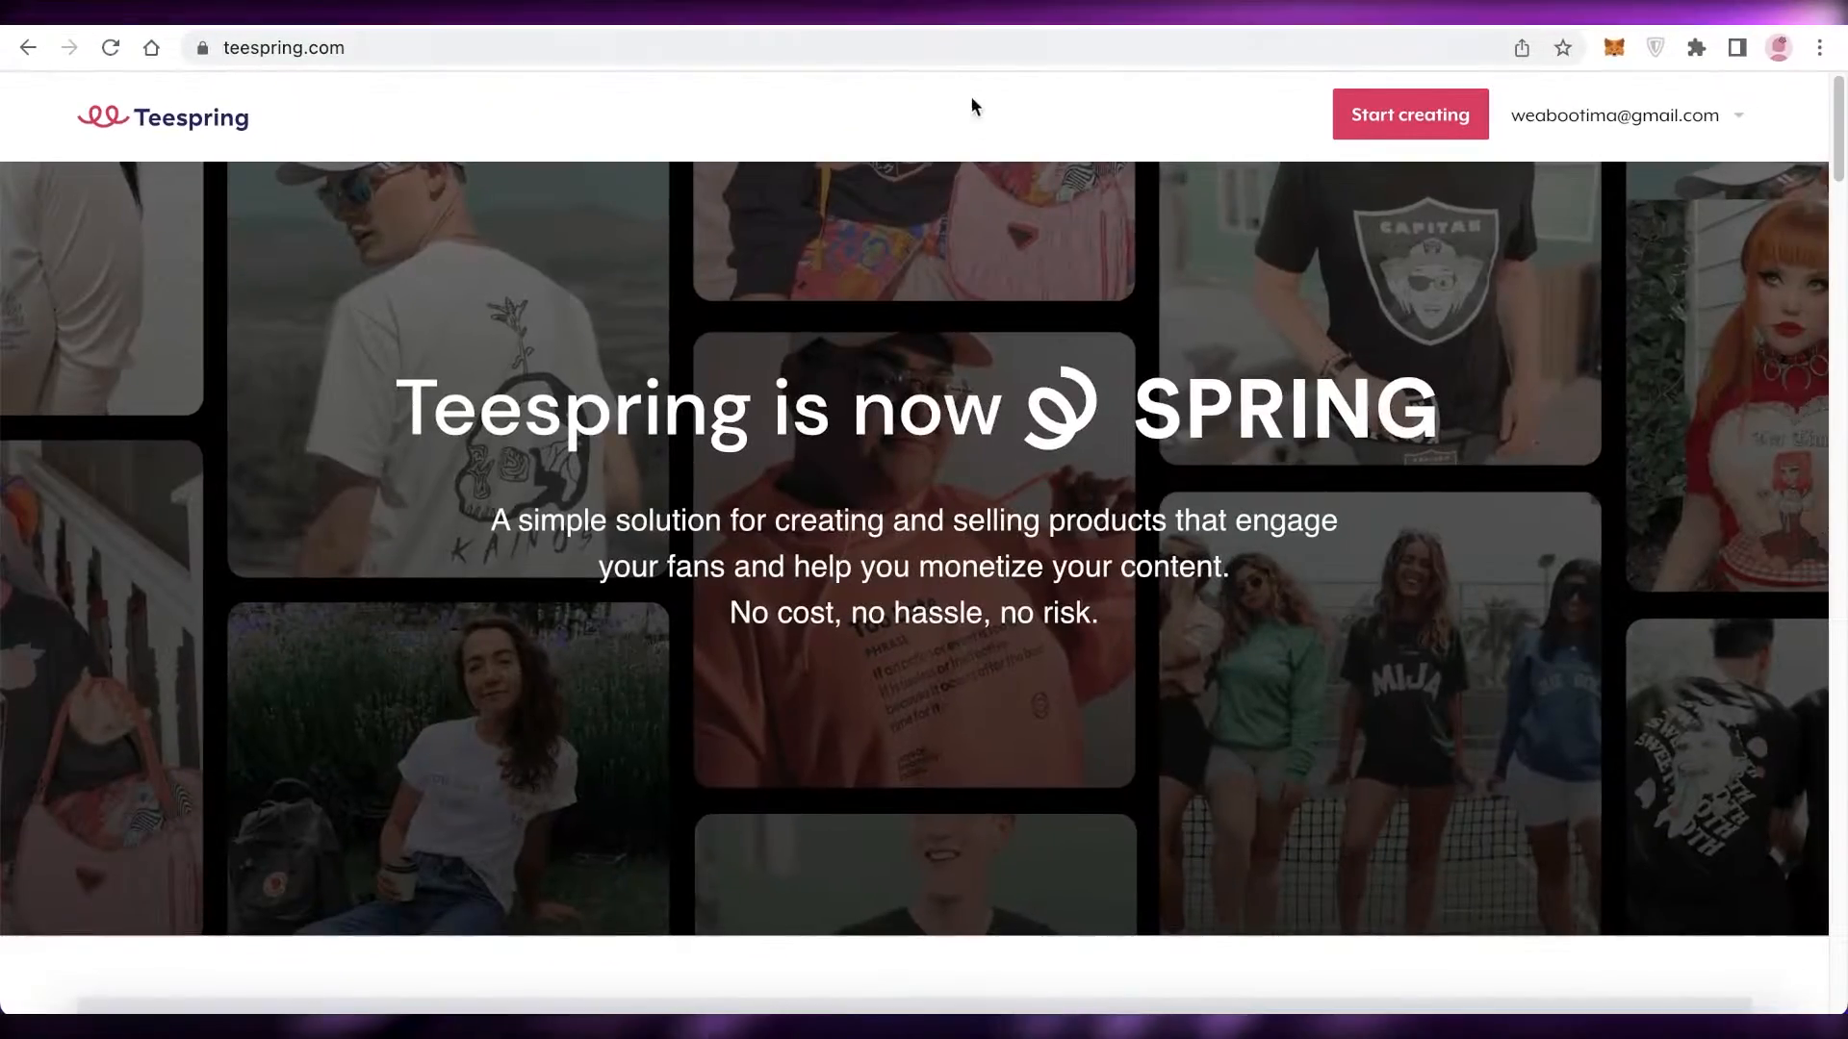
scroll(1011, 182, "down", 15)
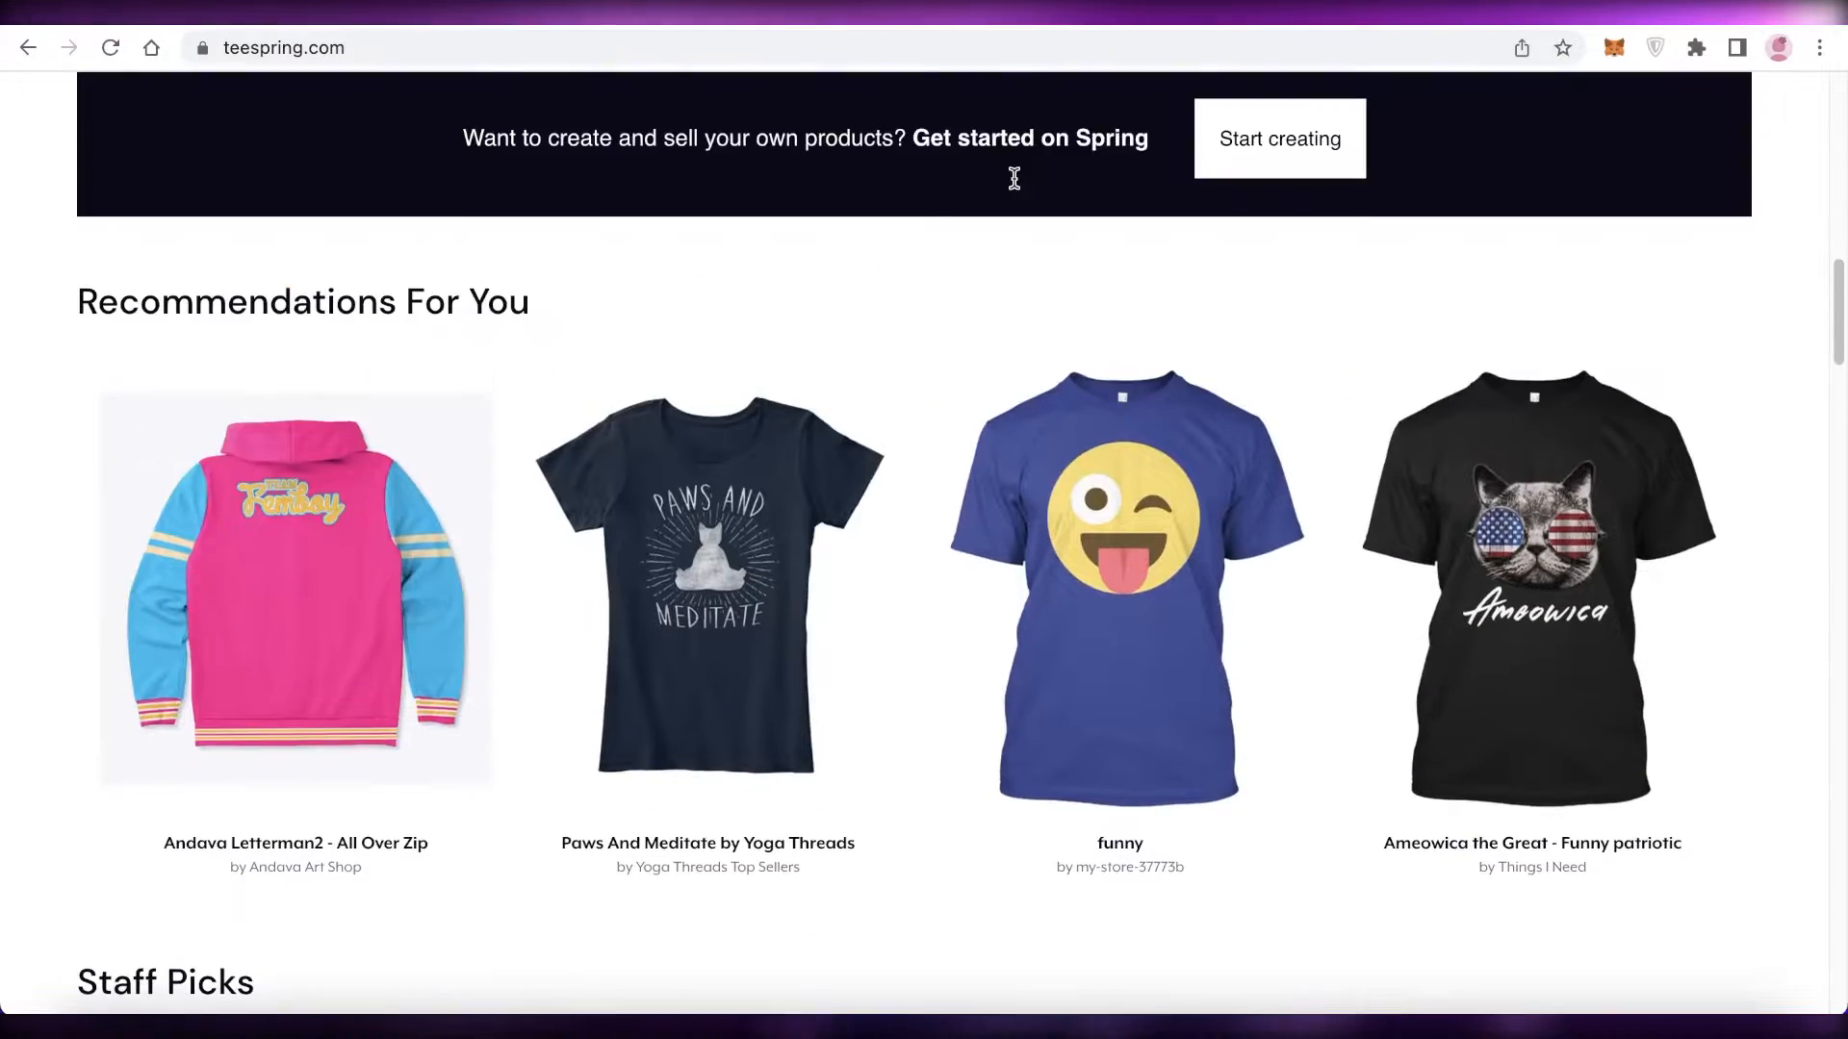
scroll(1016, 183, "up", 13)
Examine Redbubble's t-shirts page, including its themes, colors, styles and best-selling t-shirts
left_click(1164, 21)
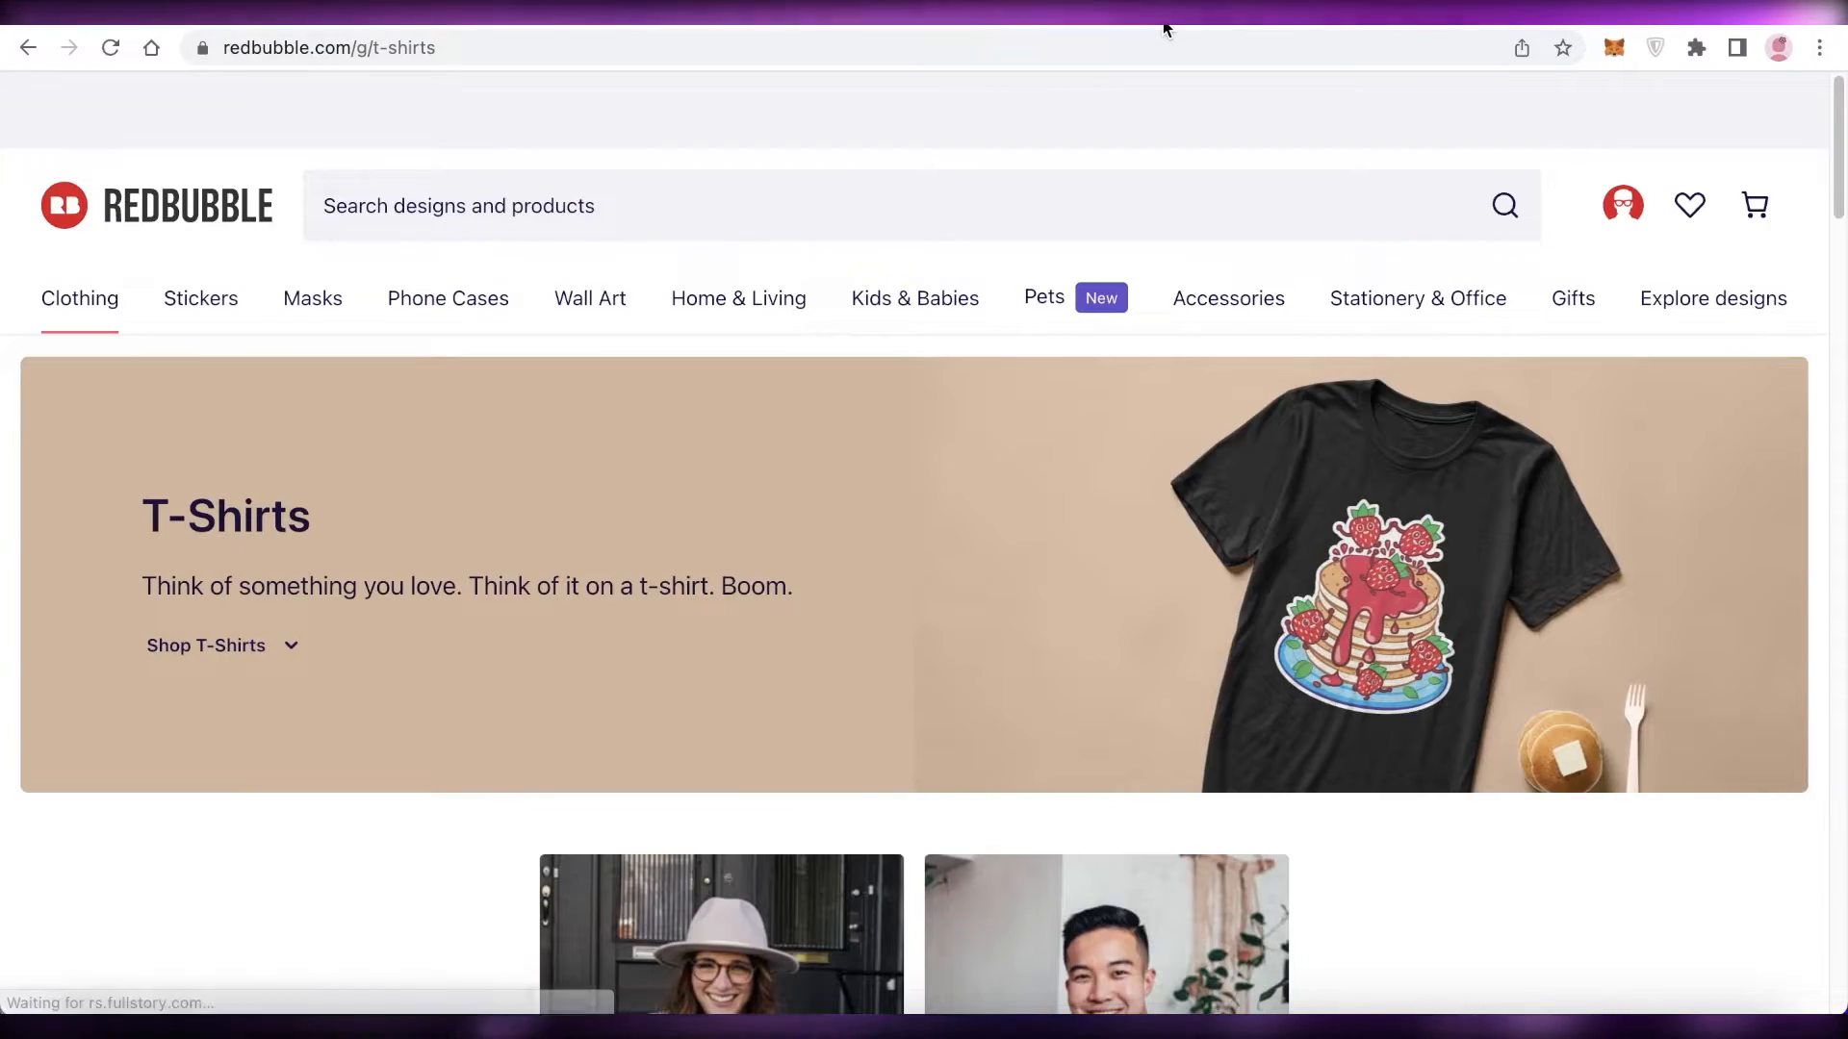
scroll(748, 419, "down", 18)
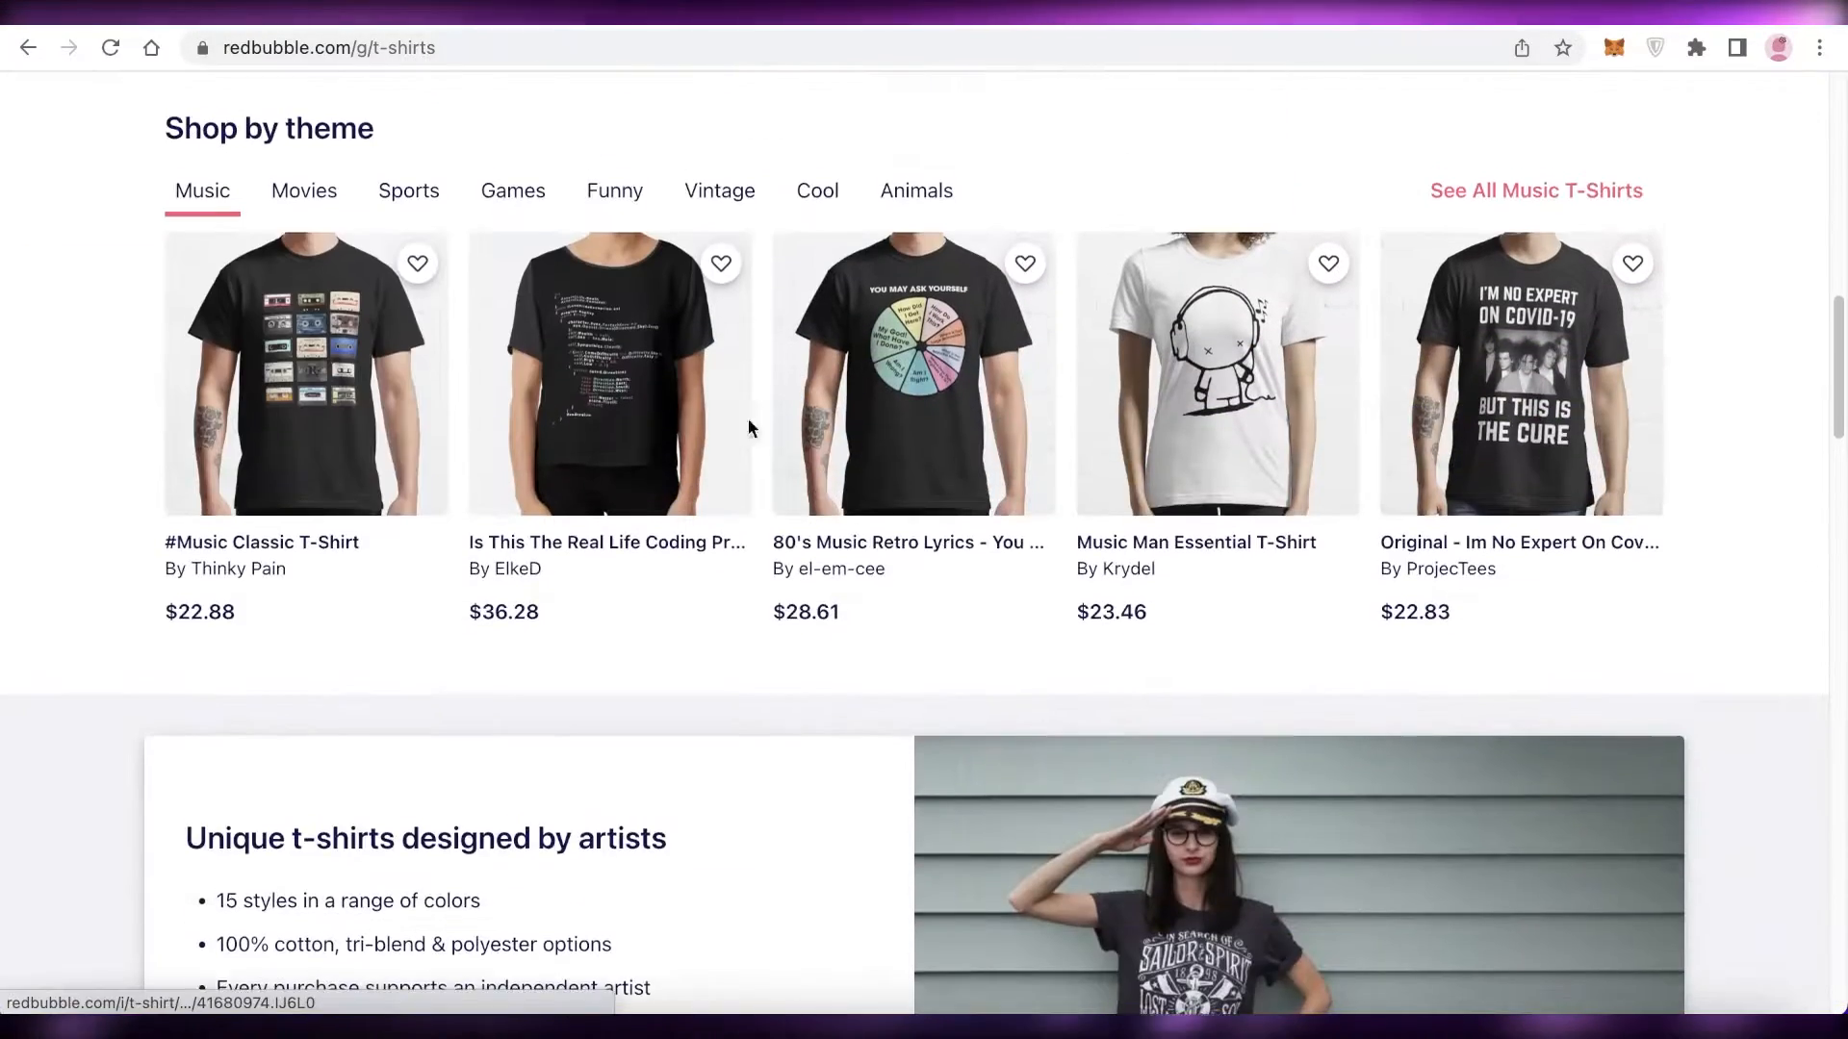
scroll(714, 409, "up", 8)
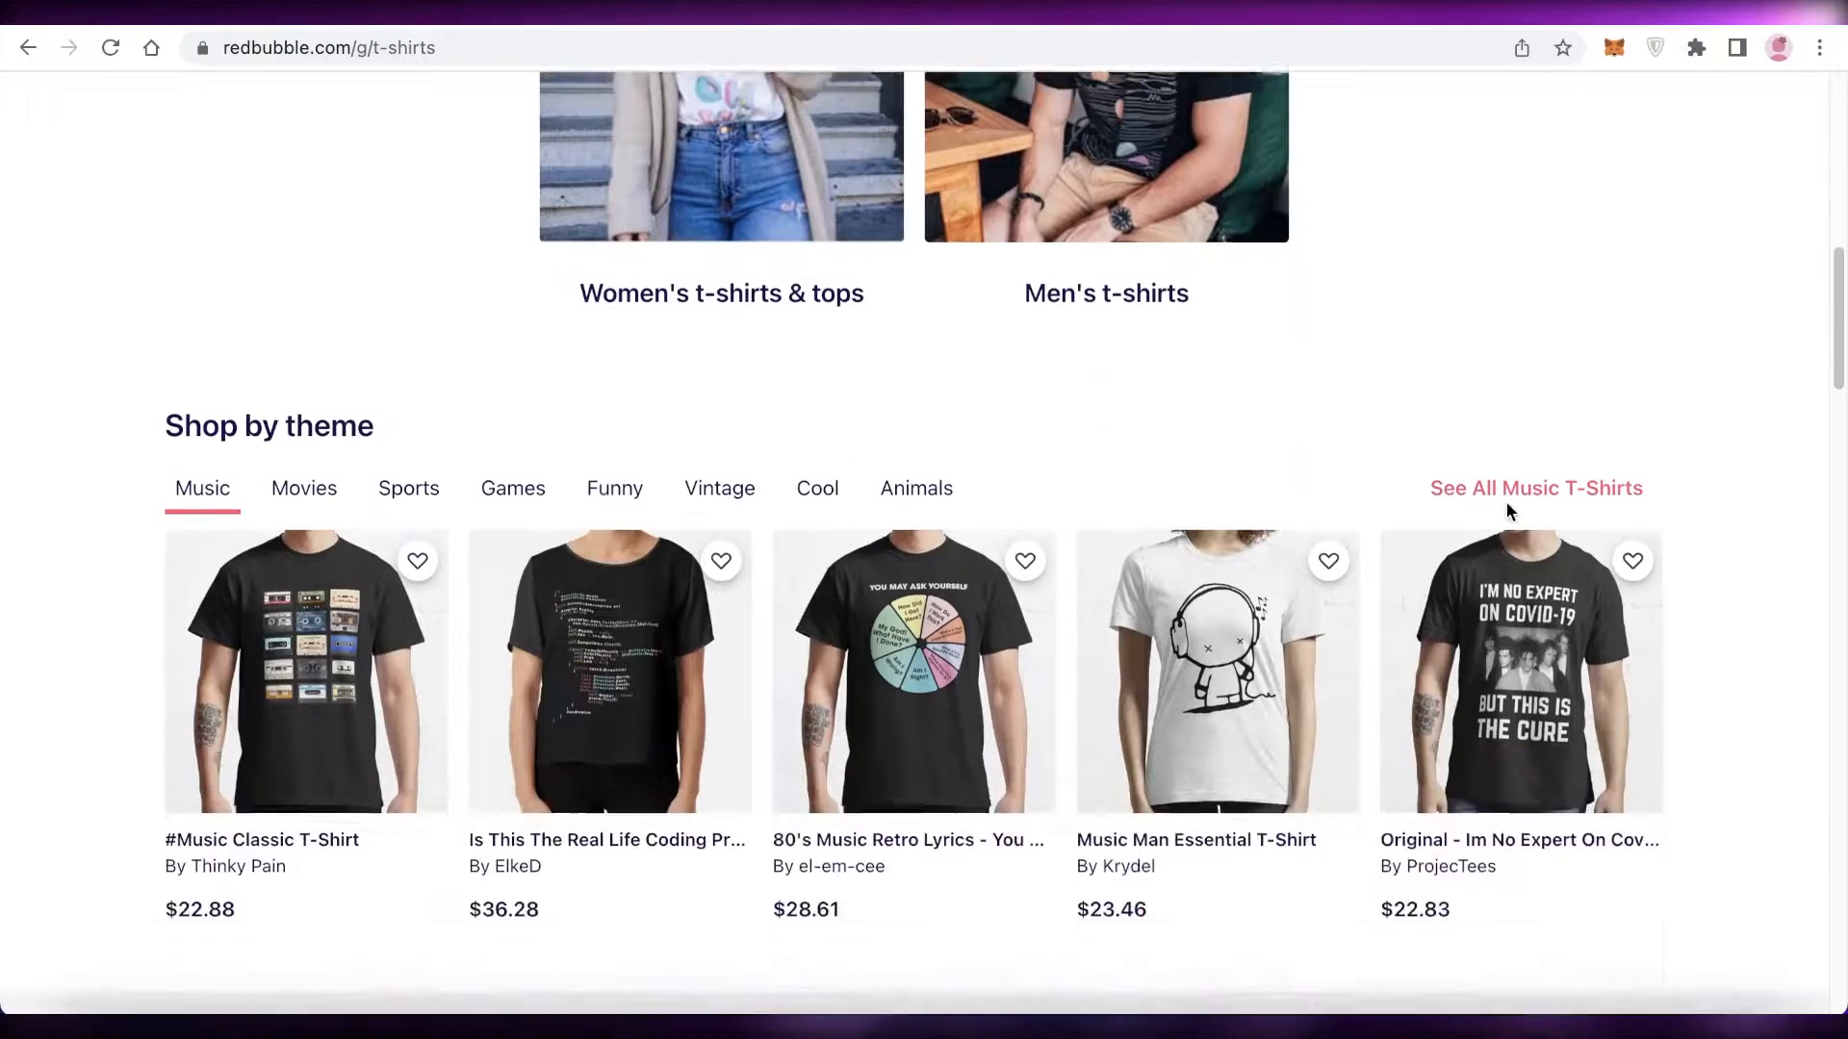
scroll(1547, 272, "up", 3)
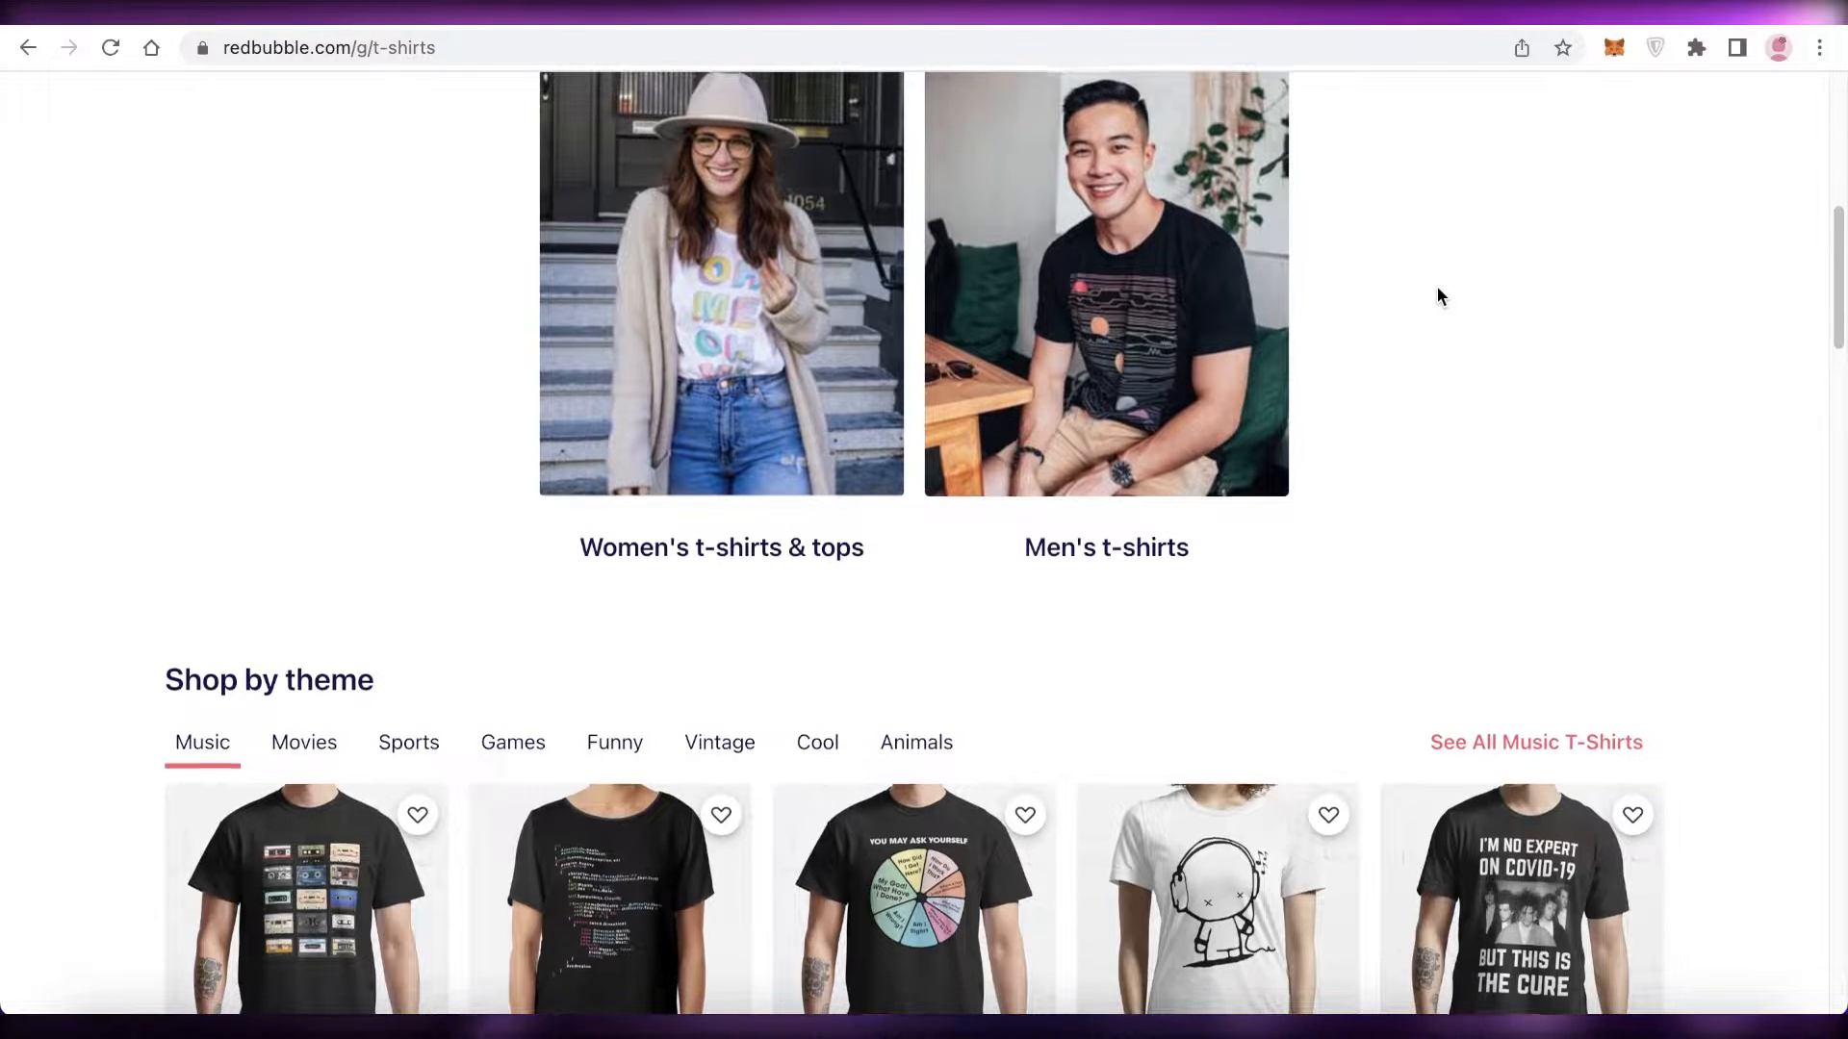
scroll(1443, 298, "down", 10)
scroll(1458, 310, "up", 3)
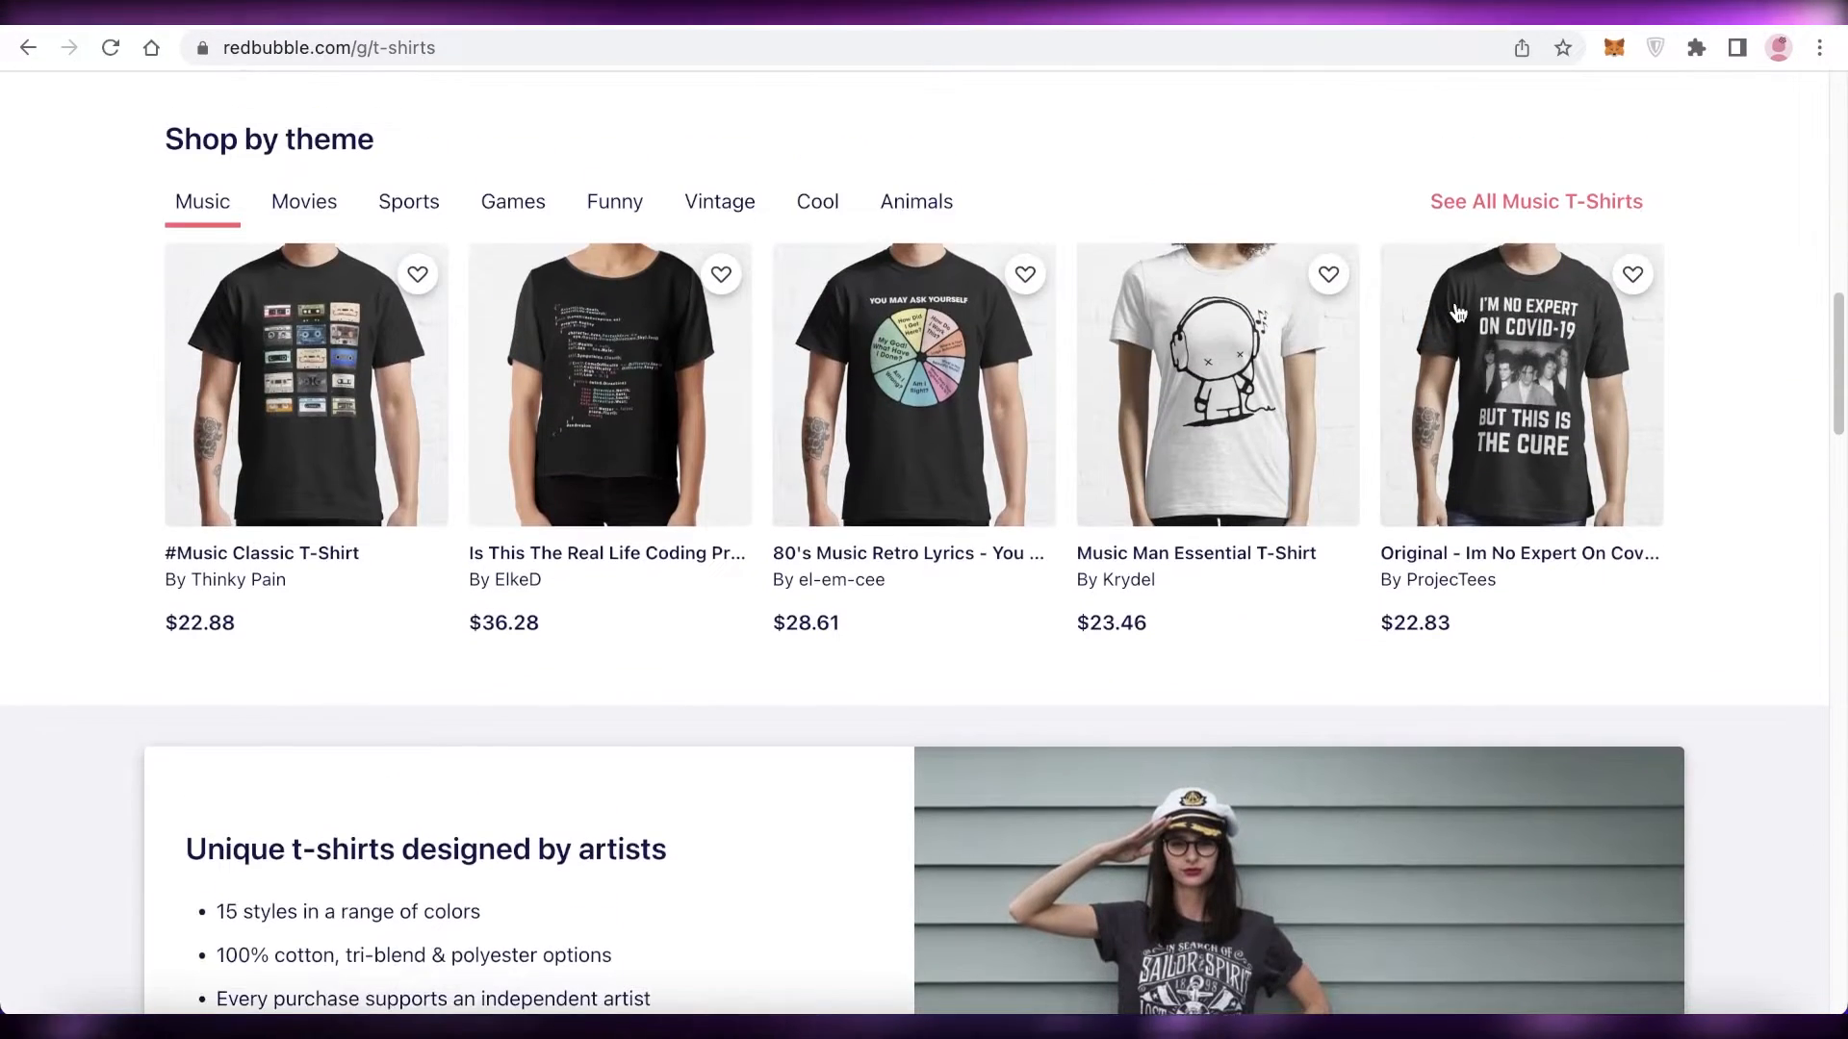
scroll(1455, 310, "down", 11)
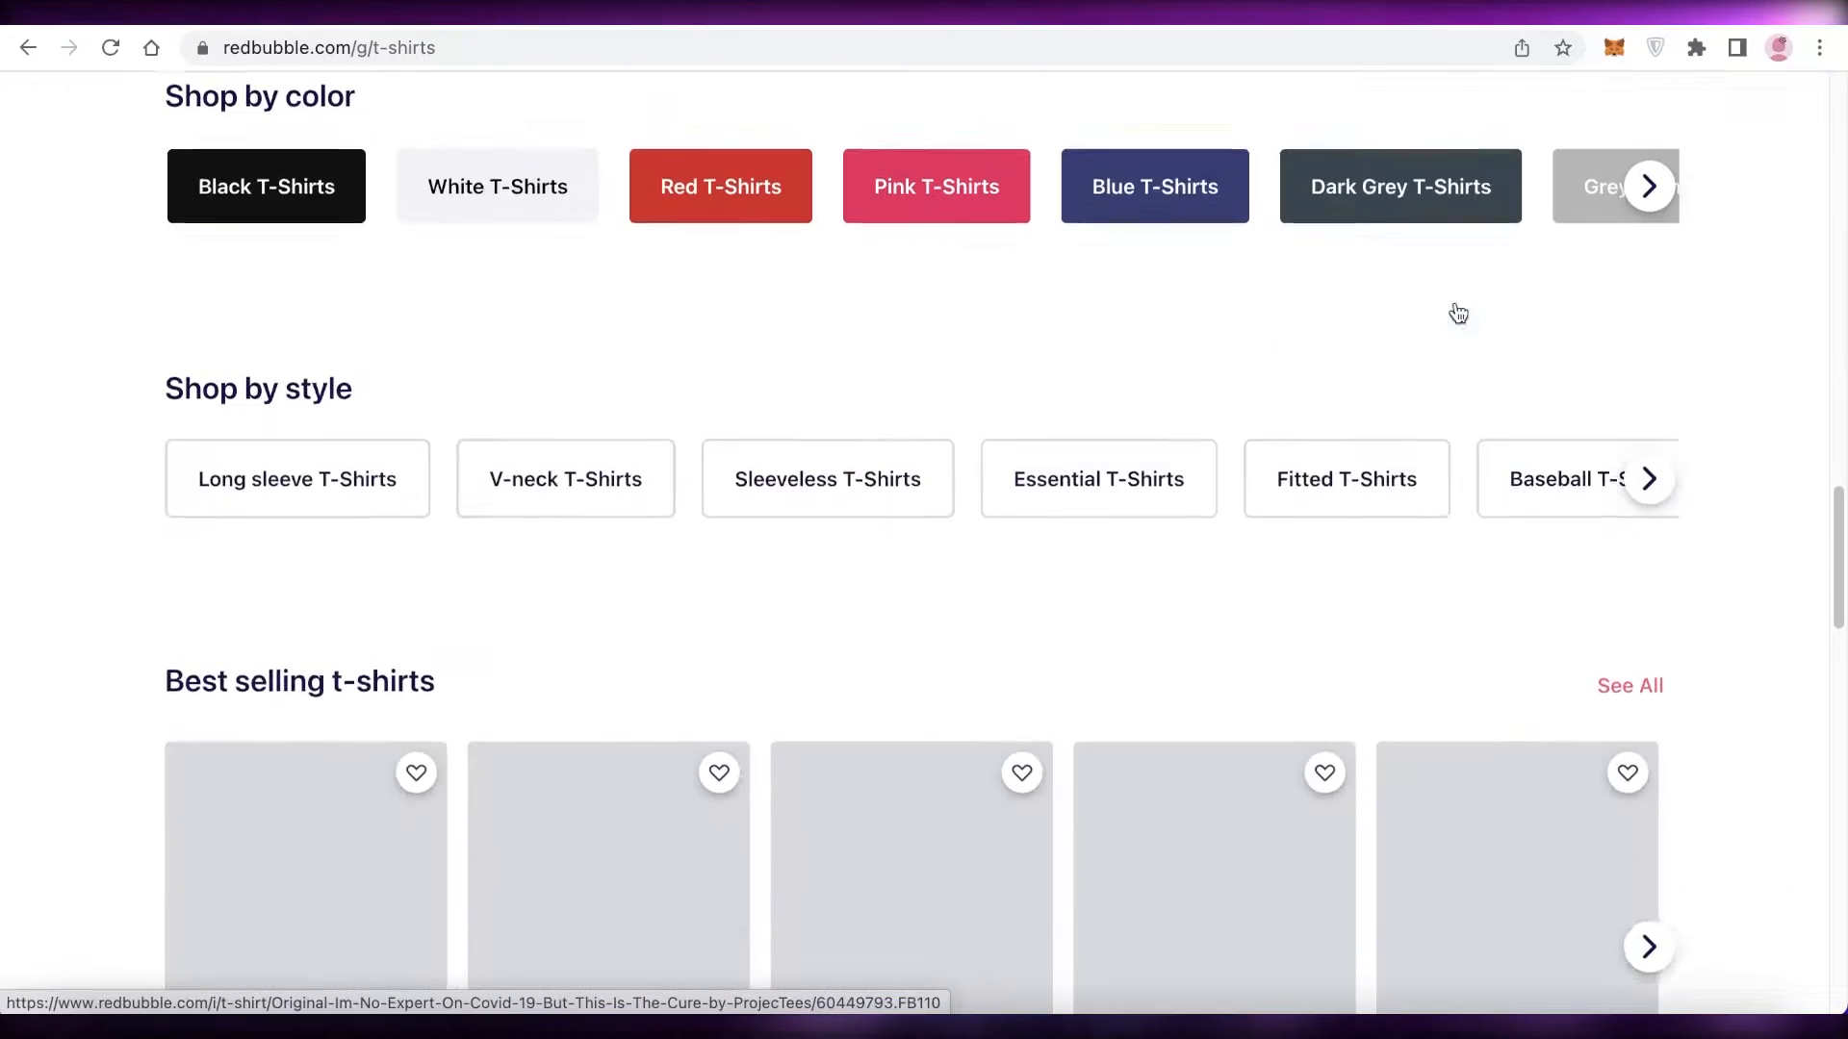
scroll(1455, 310, "down", 5)
scroll(1458, 312, "down", 3)
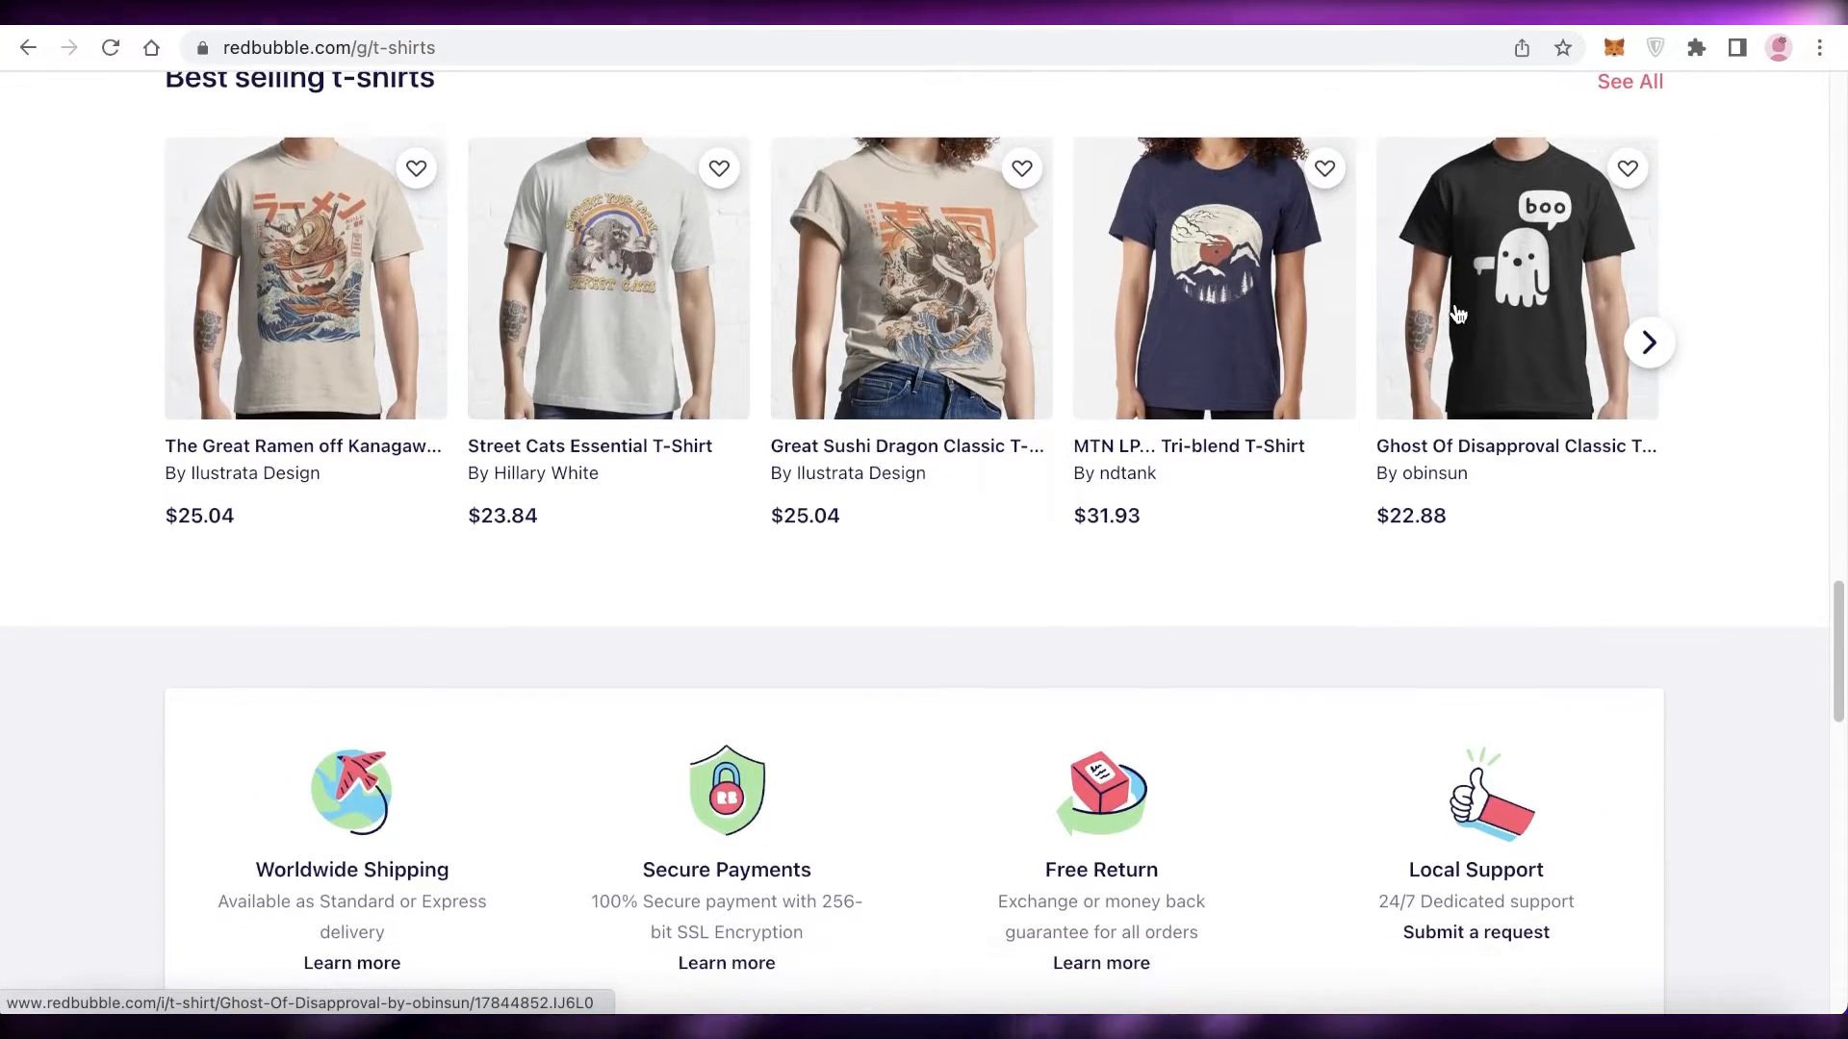
scroll(1458, 313, "up", 20)
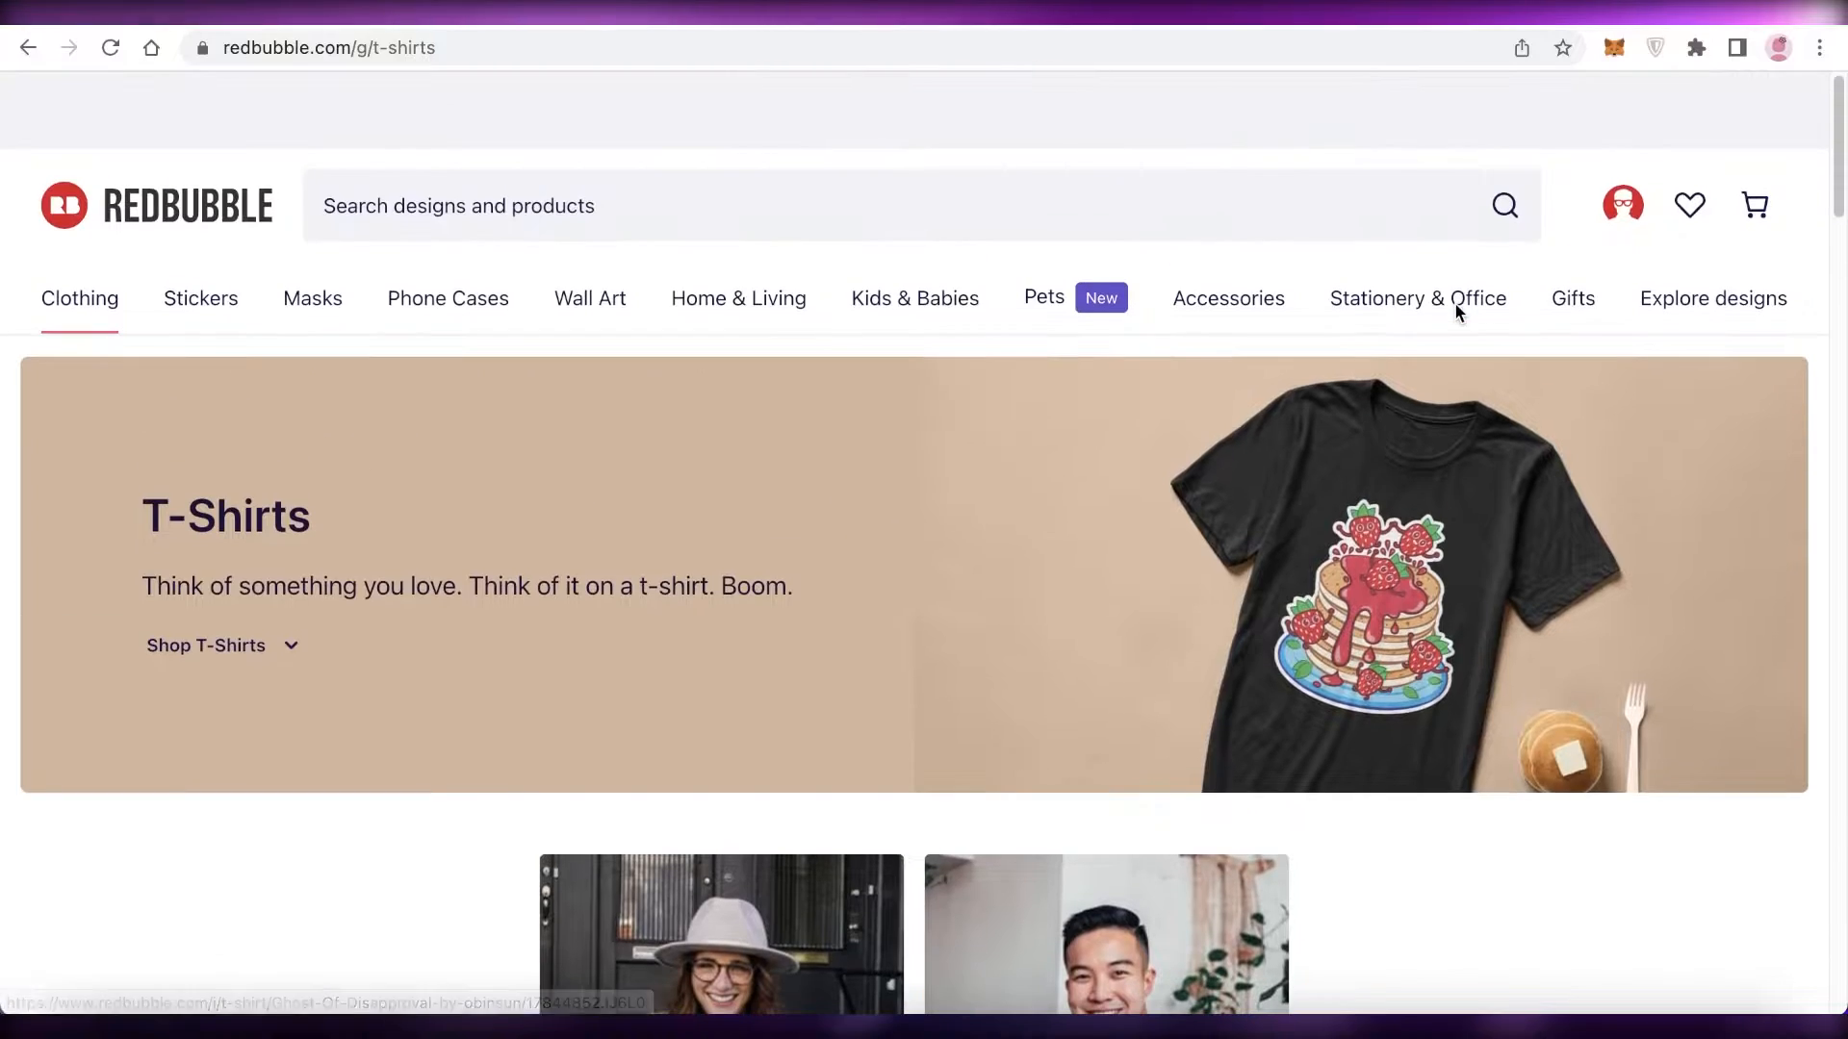
View Redbubble's Stationery & Office product types and review the t-shirts grouped by theme
mouse_move(1455, 304)
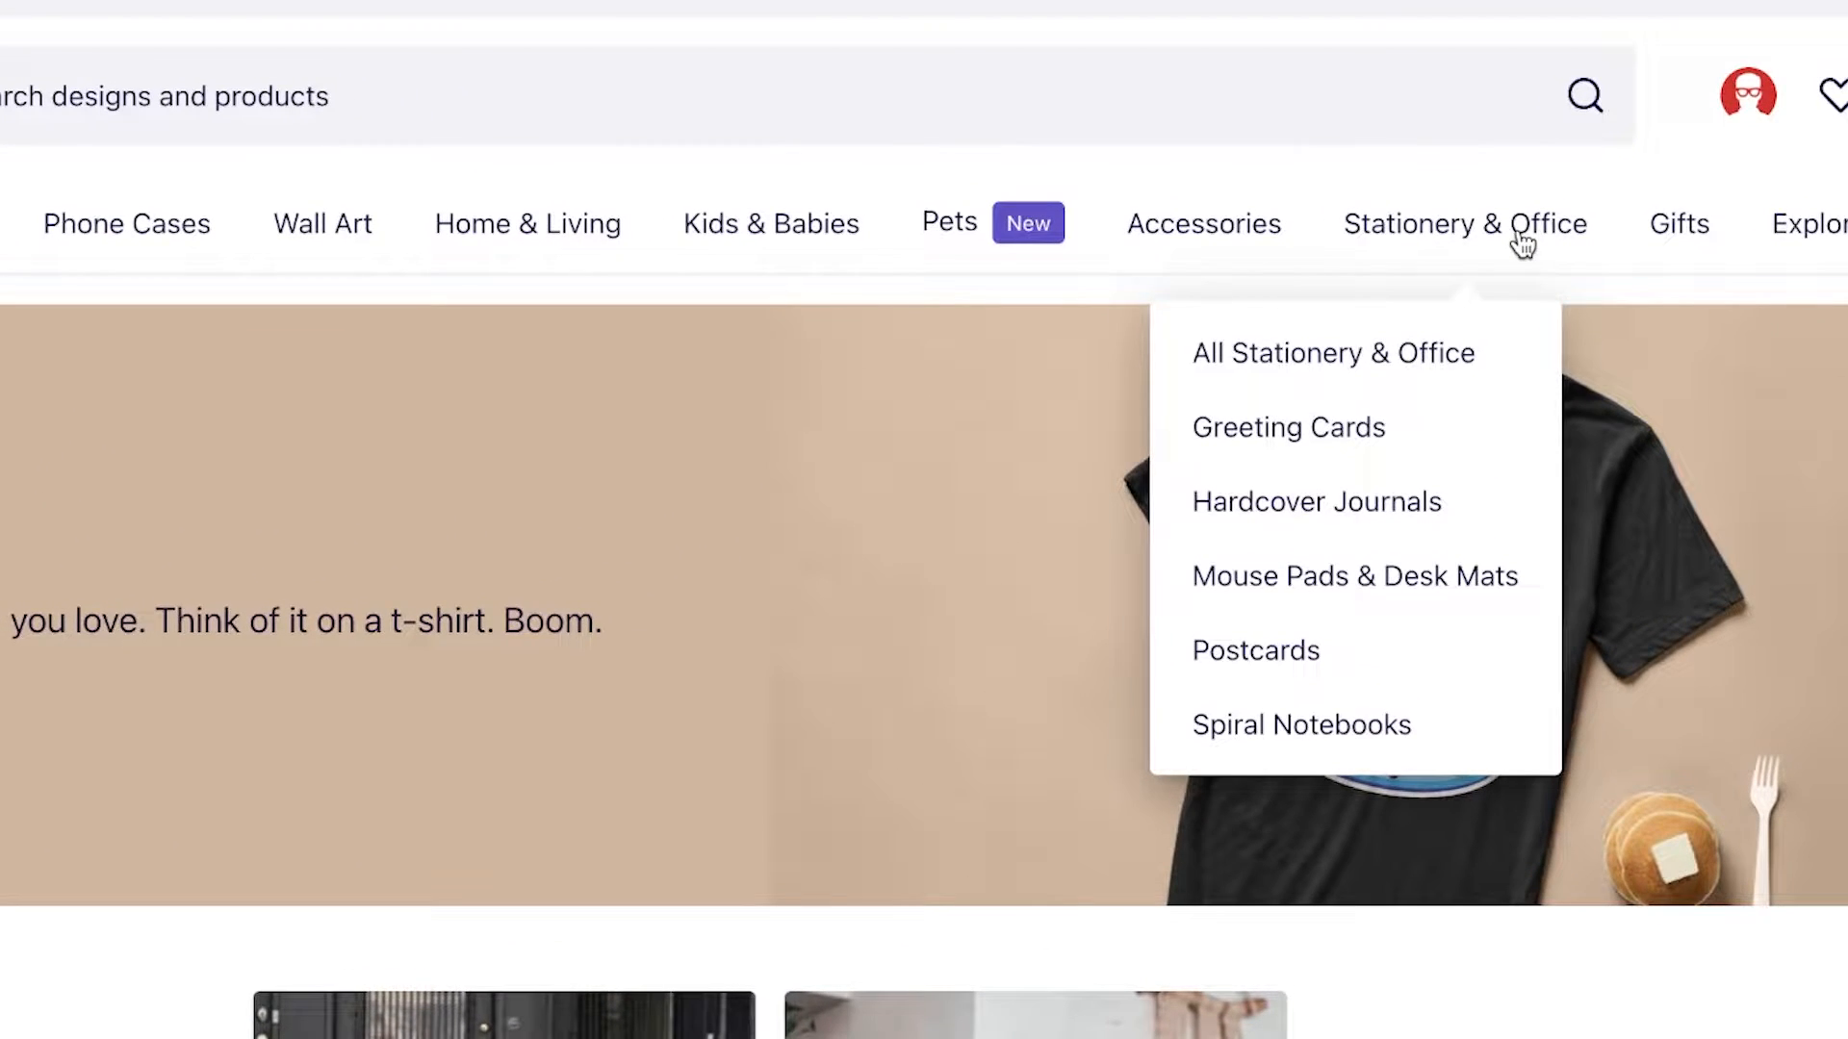
scroll(1272, 288, "down", 10)
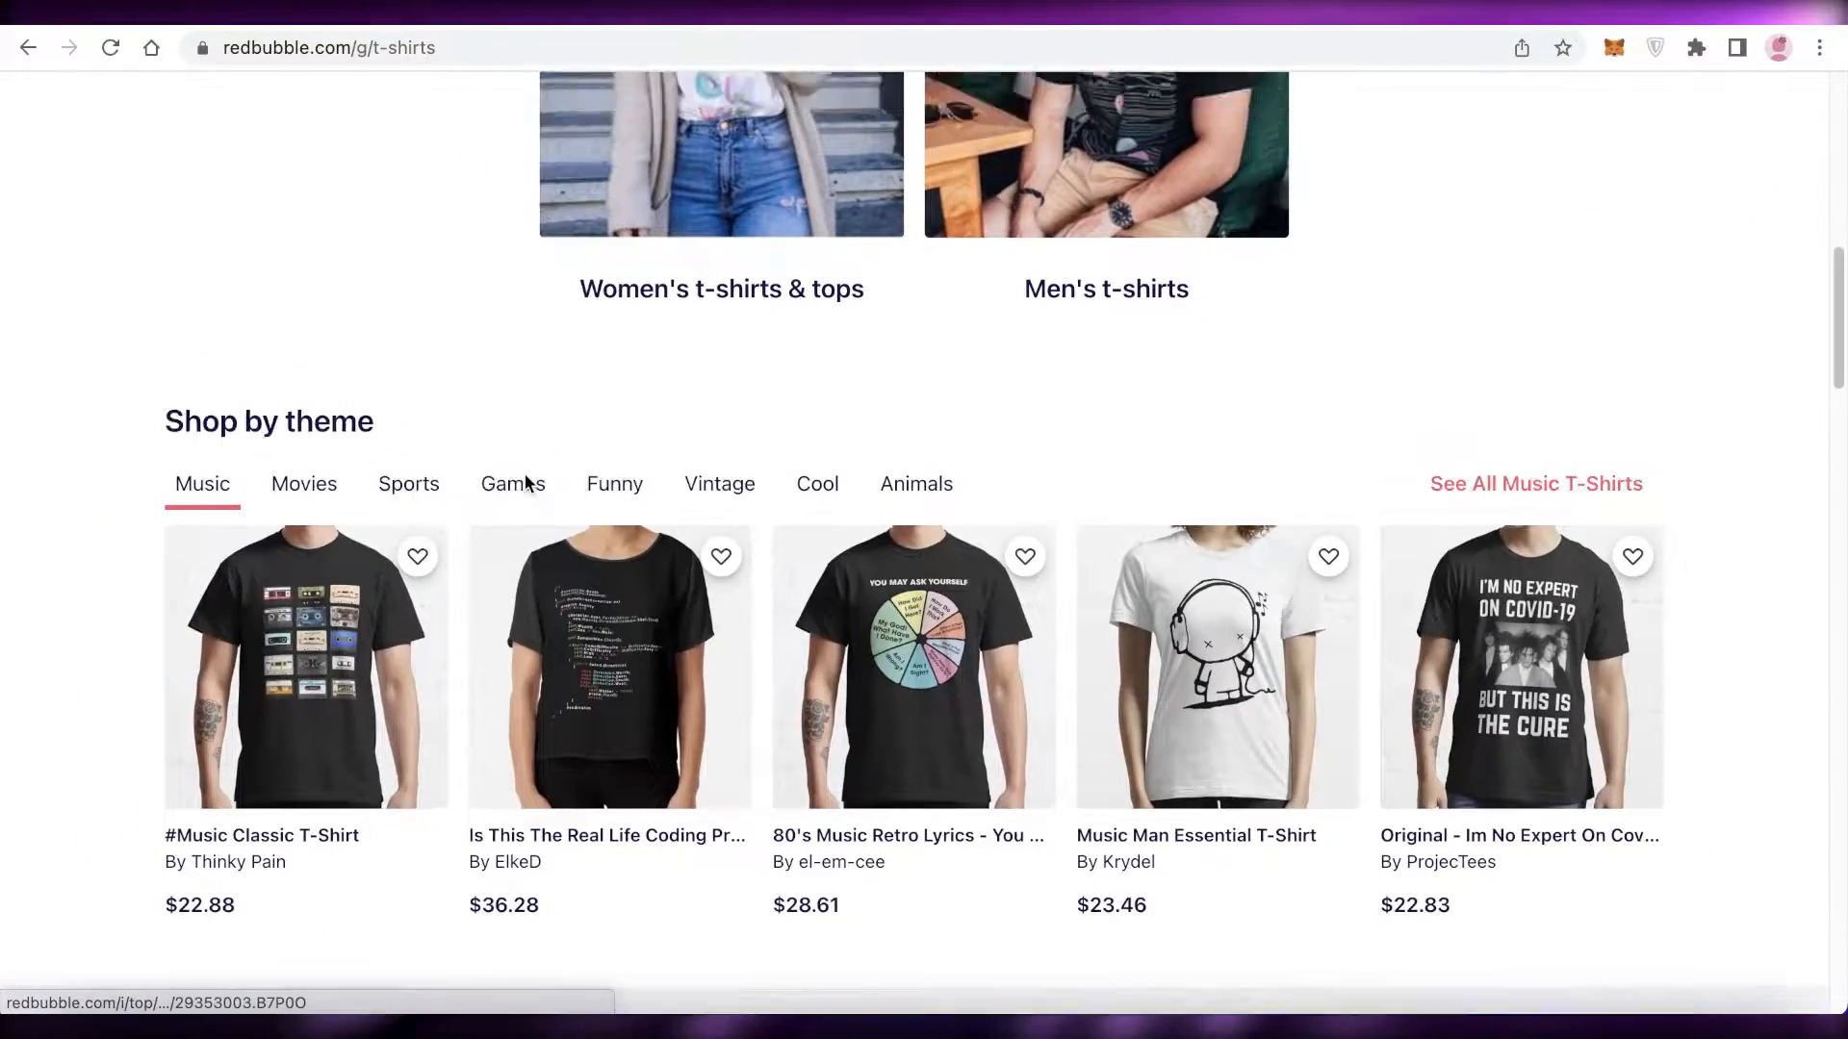
scroll(527, 482, "up", 10)
scroll(1567, 445, "down", 12)
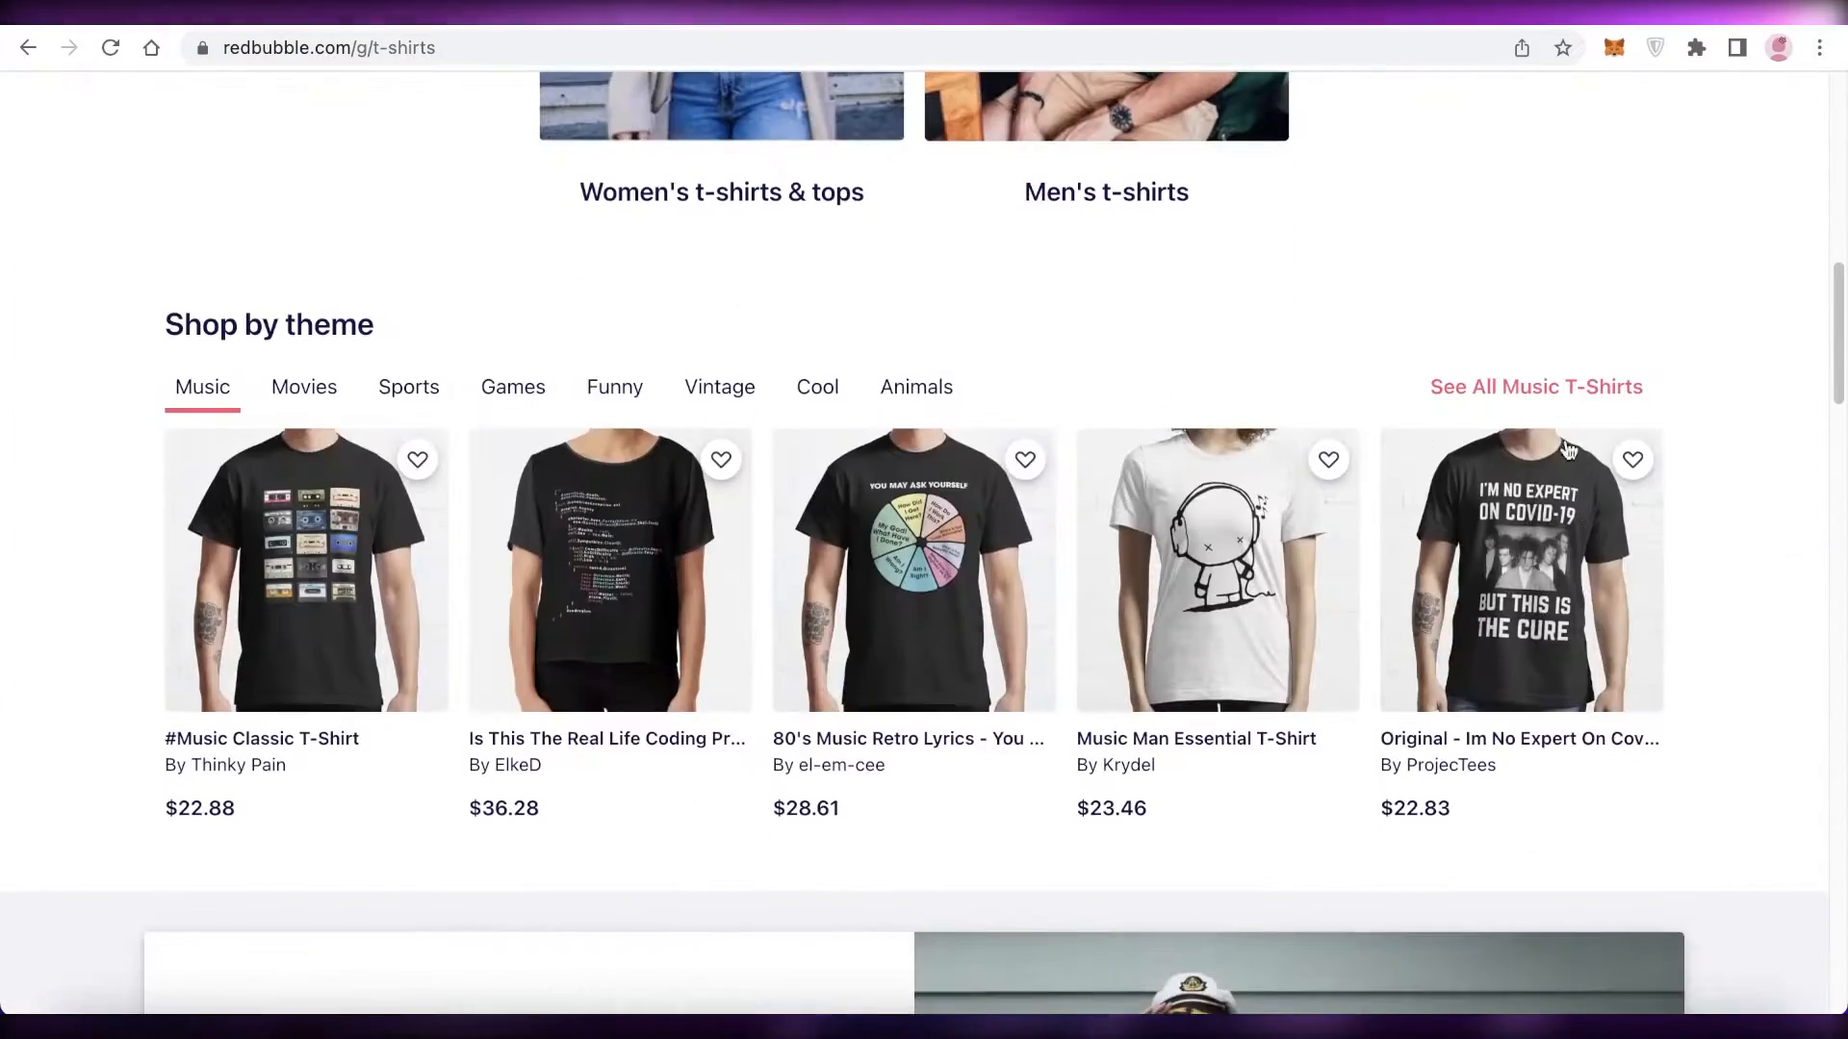
scroll(1752, 459, "up", 6)
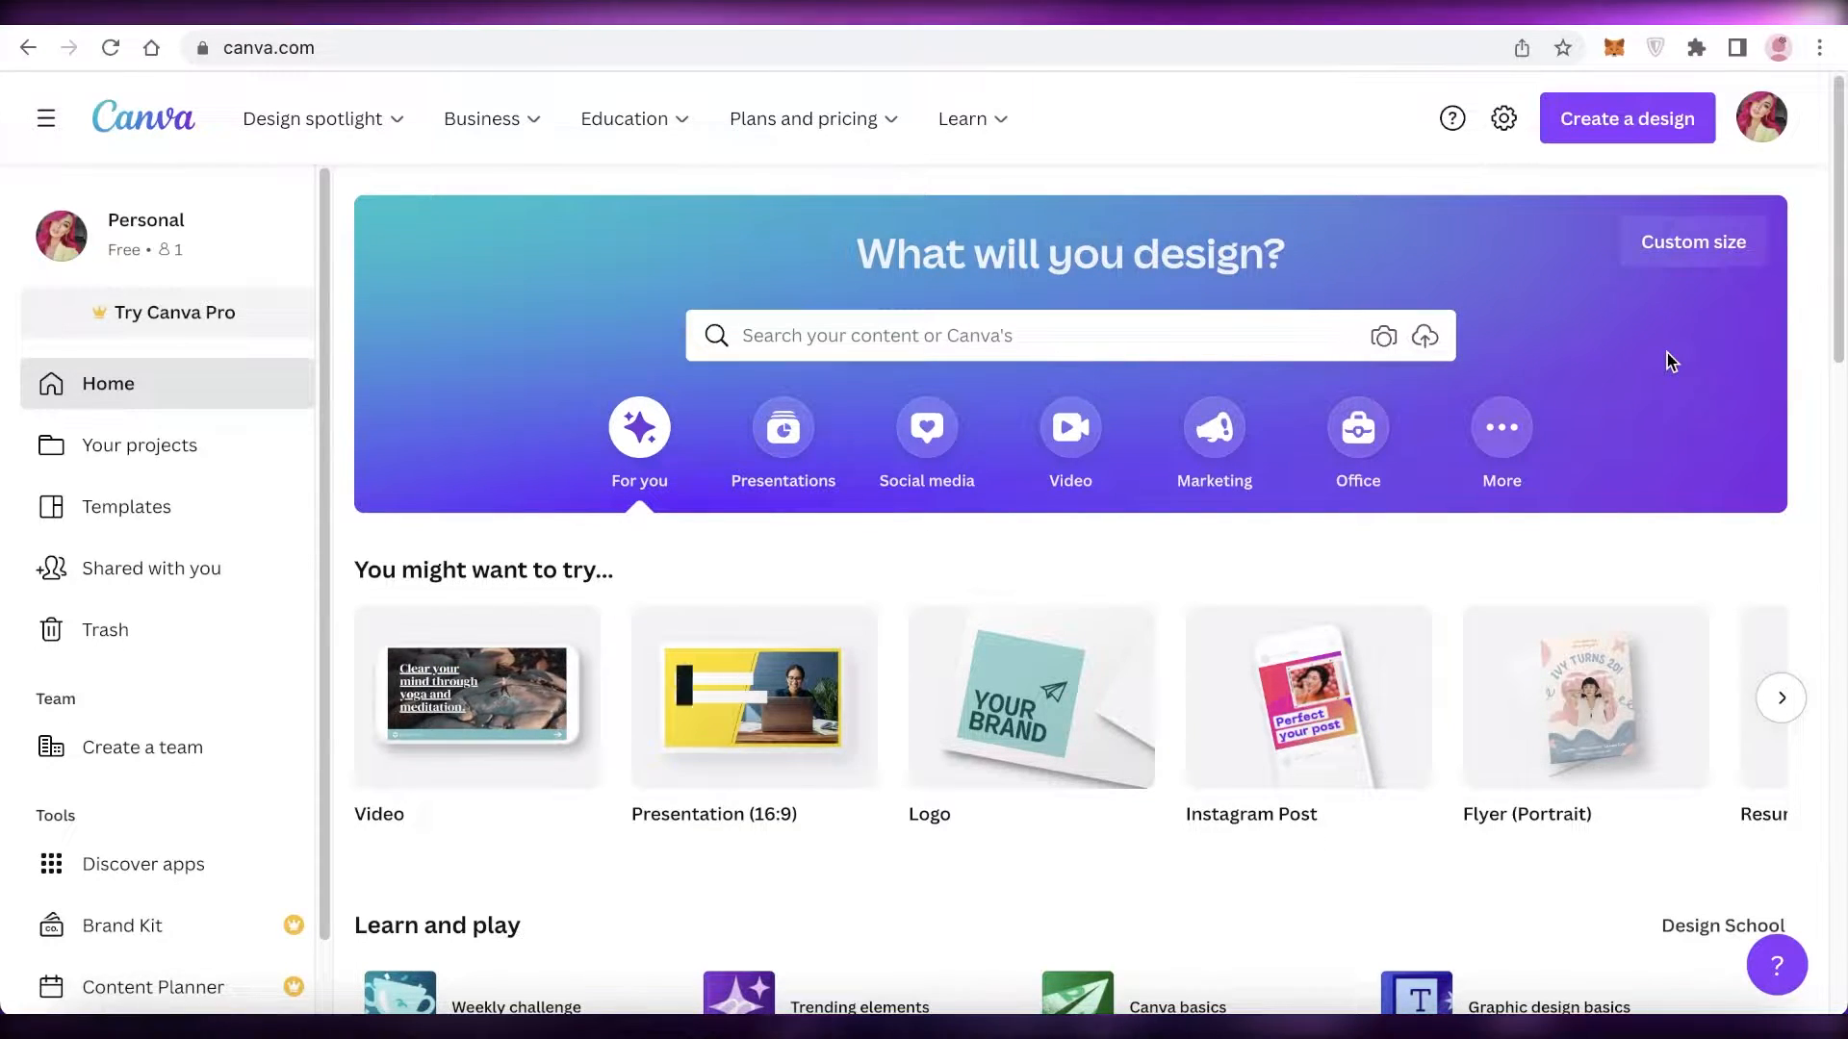
scroll(1671, 362, "down", 1)
scroll(1666, 359, "down", 3)
scroll(1665, 359, "up", 3)
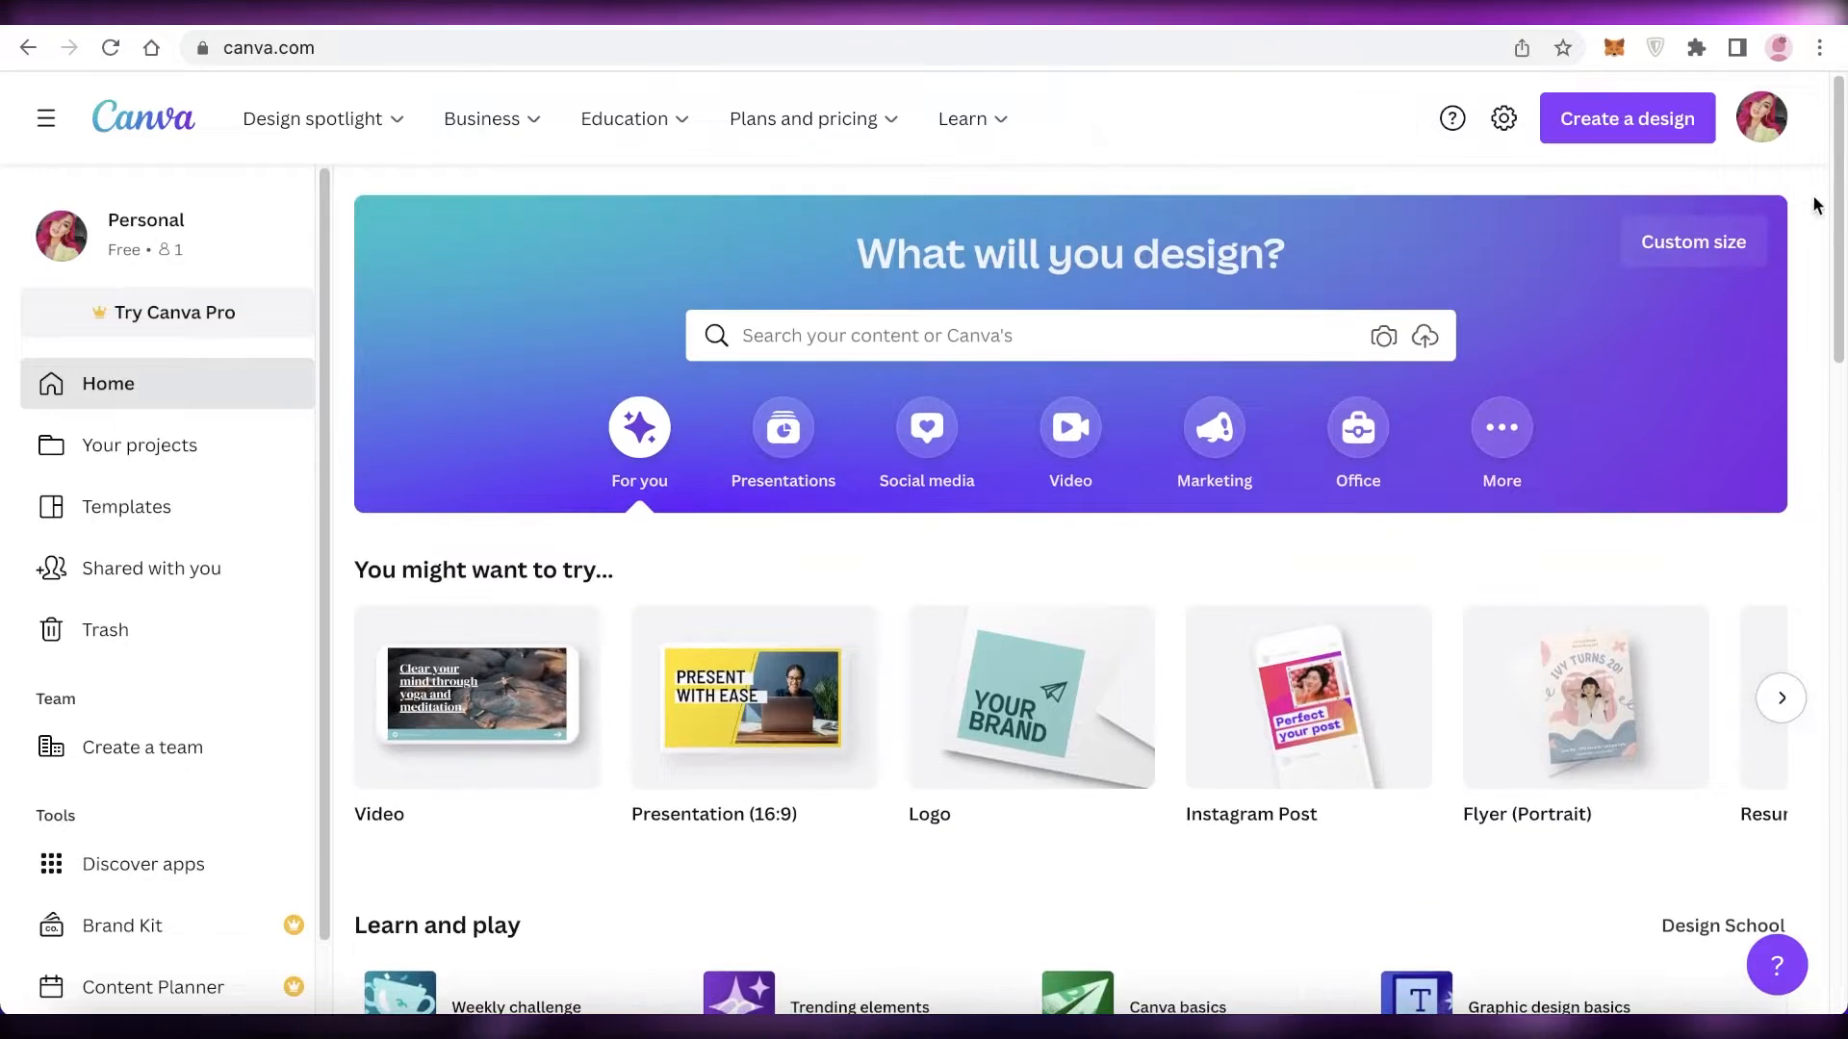
left_click(1776, 138)
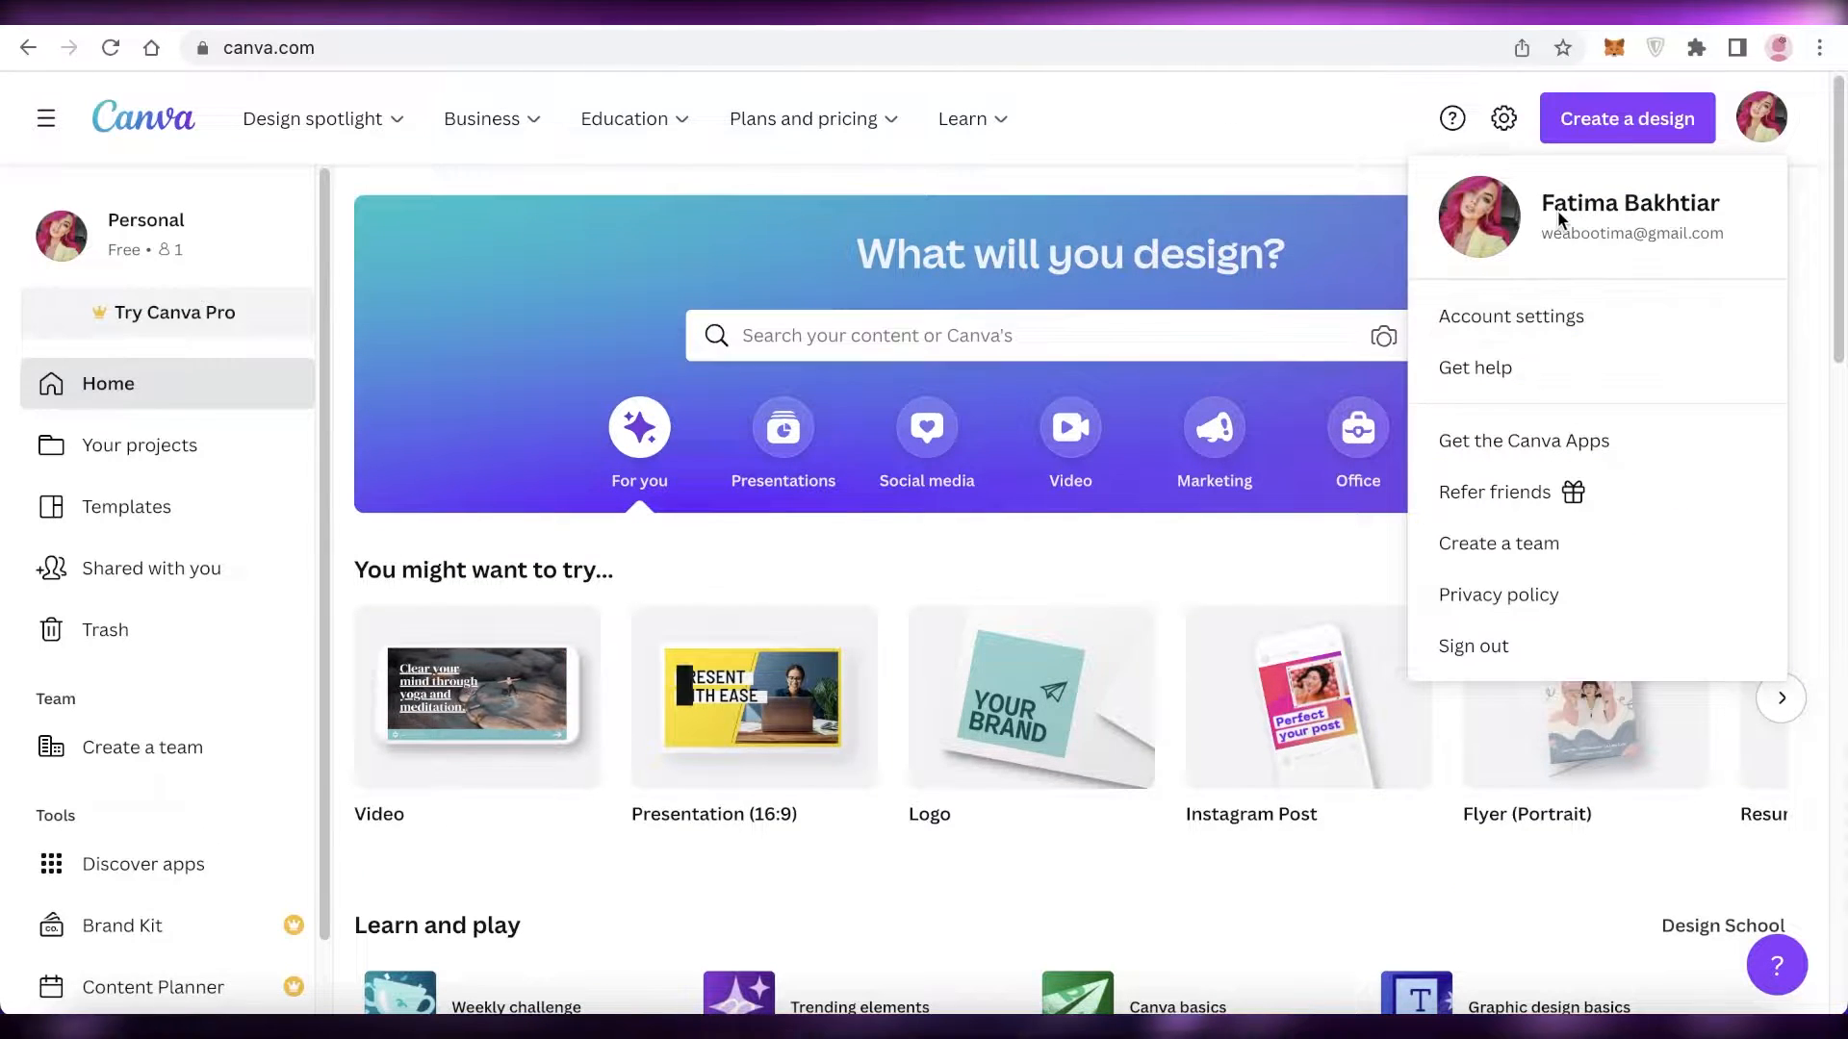
left_click(1215, 142)
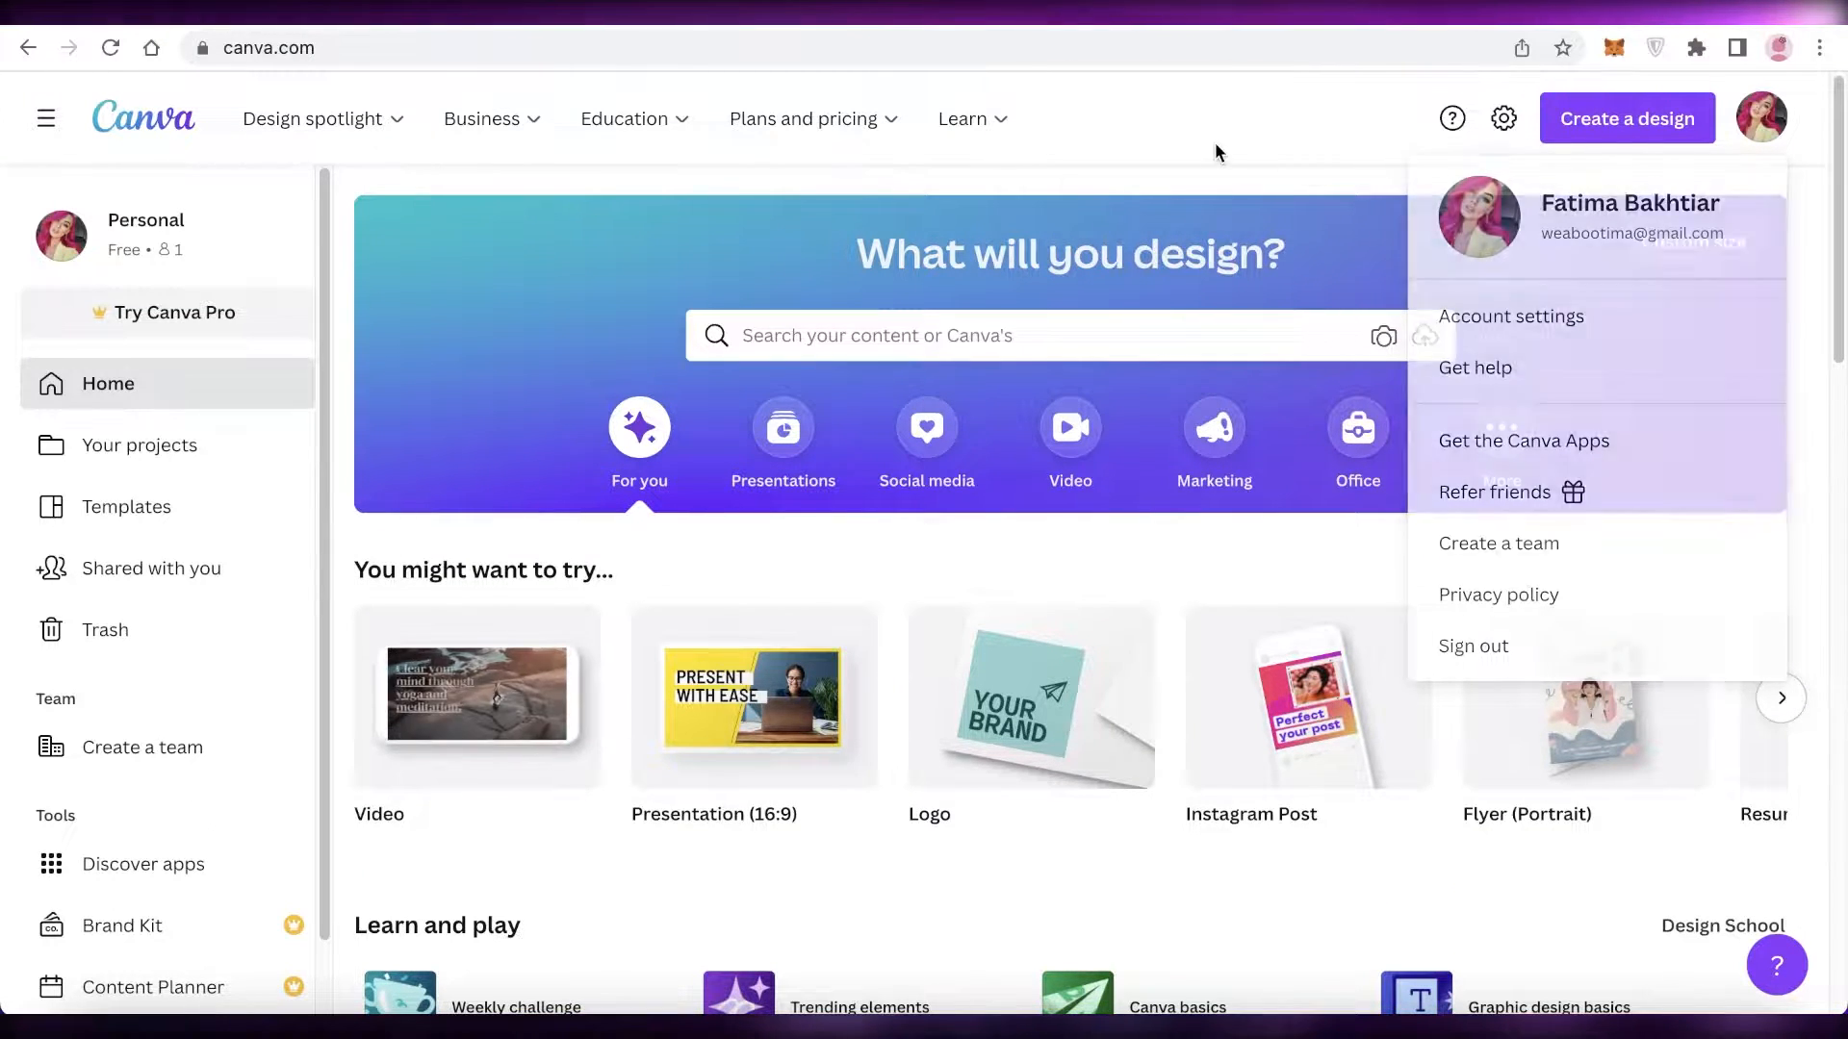
scroll(1714, 300, "down", 3)
scroll(1723, 311, "up", 3)
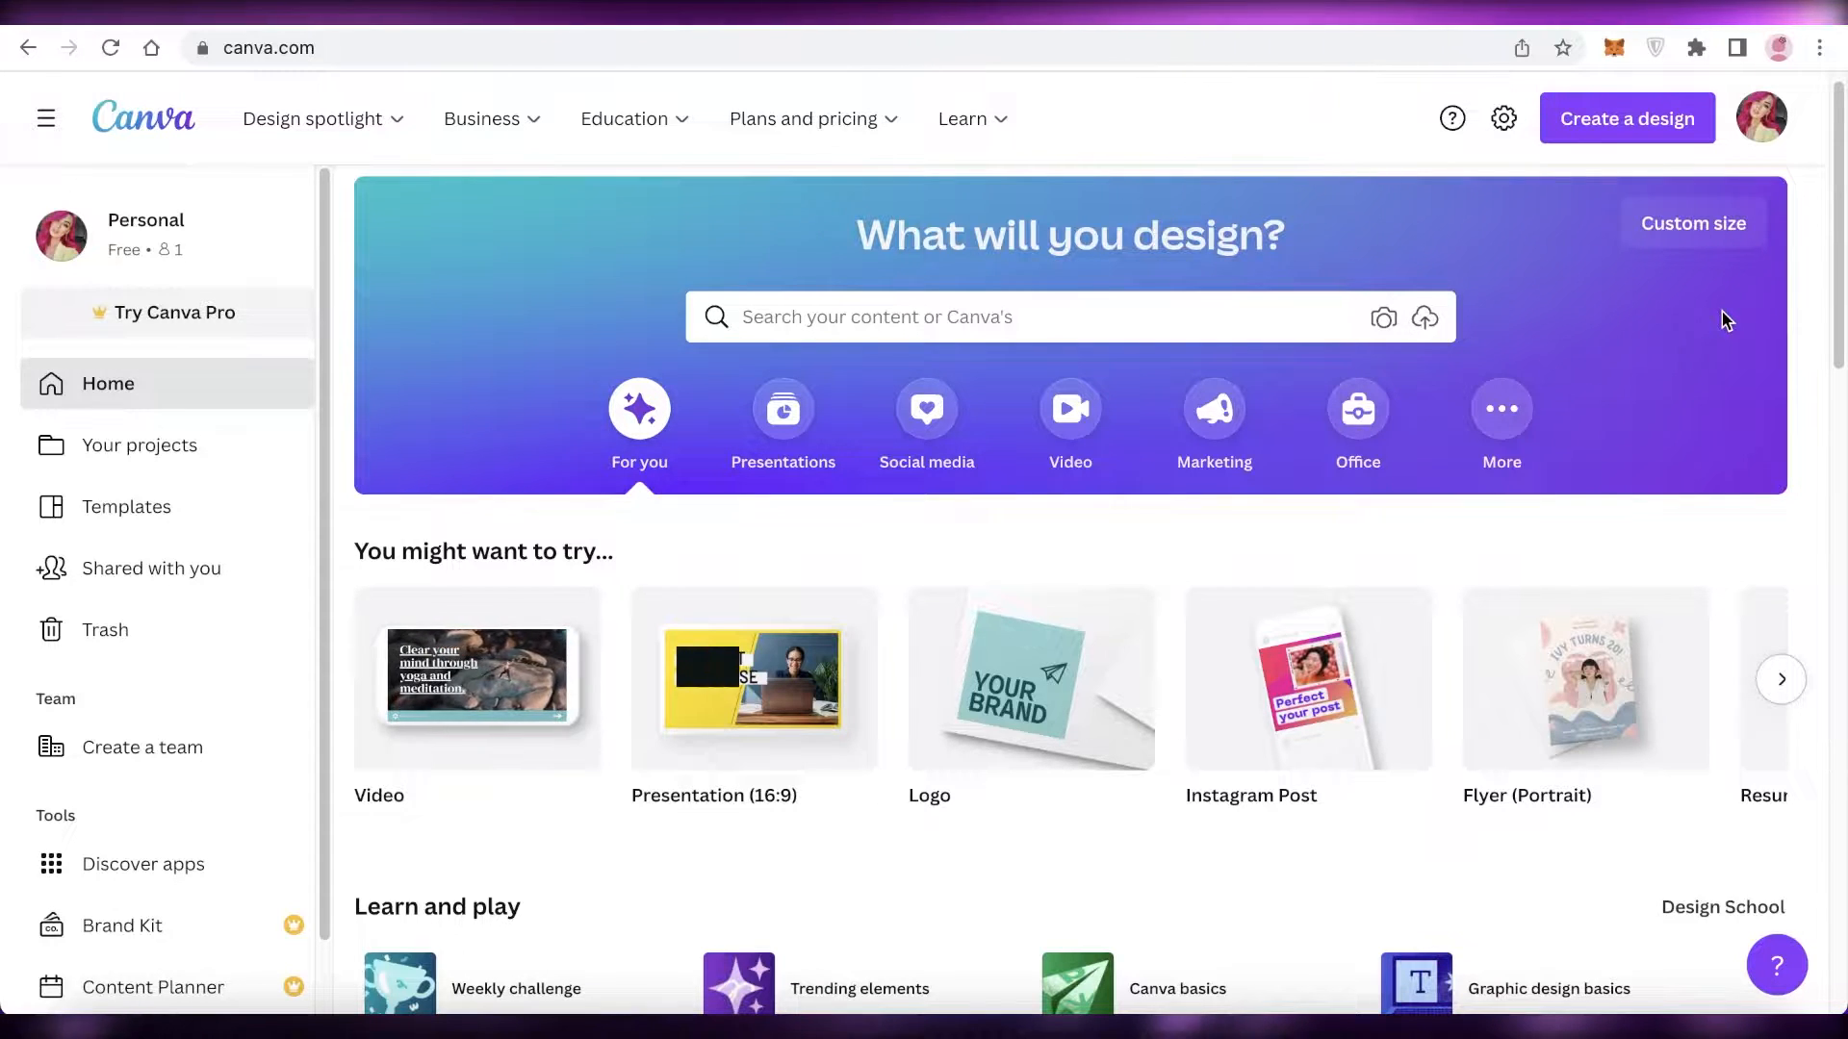
left_click(1760, 118)
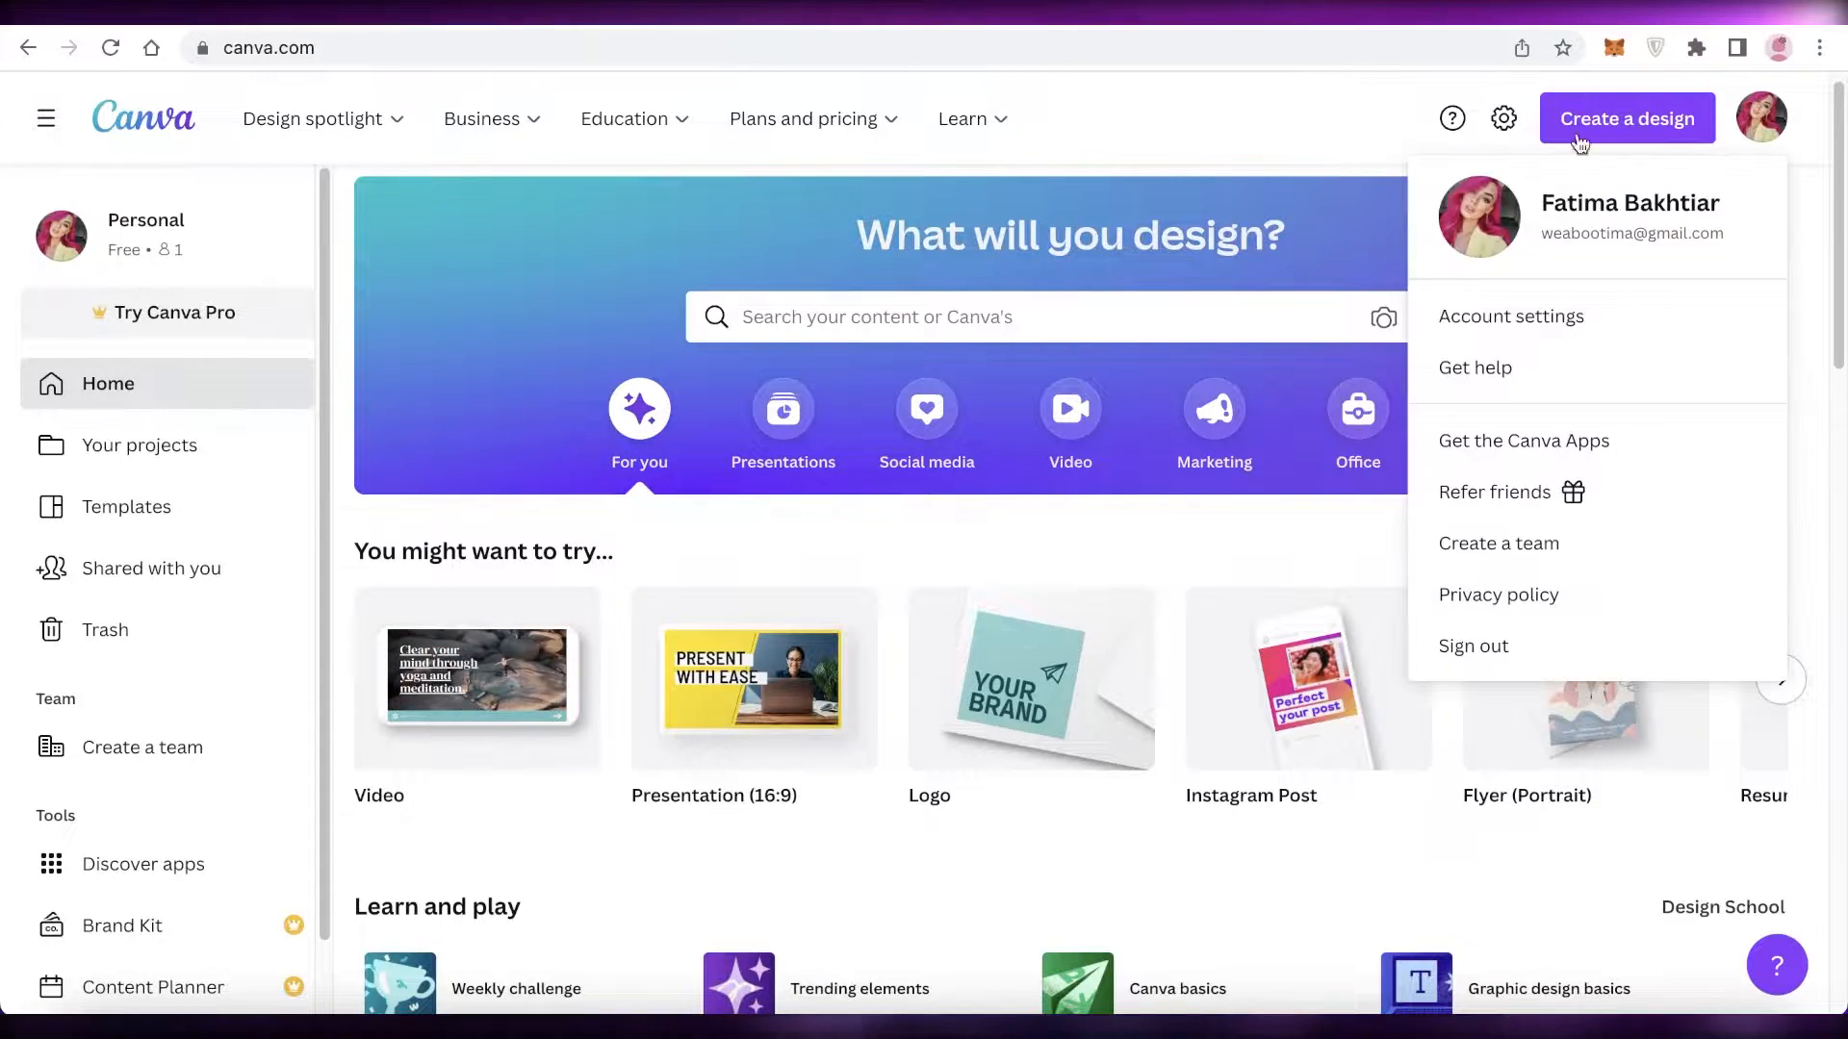
left_click(1753, 134)
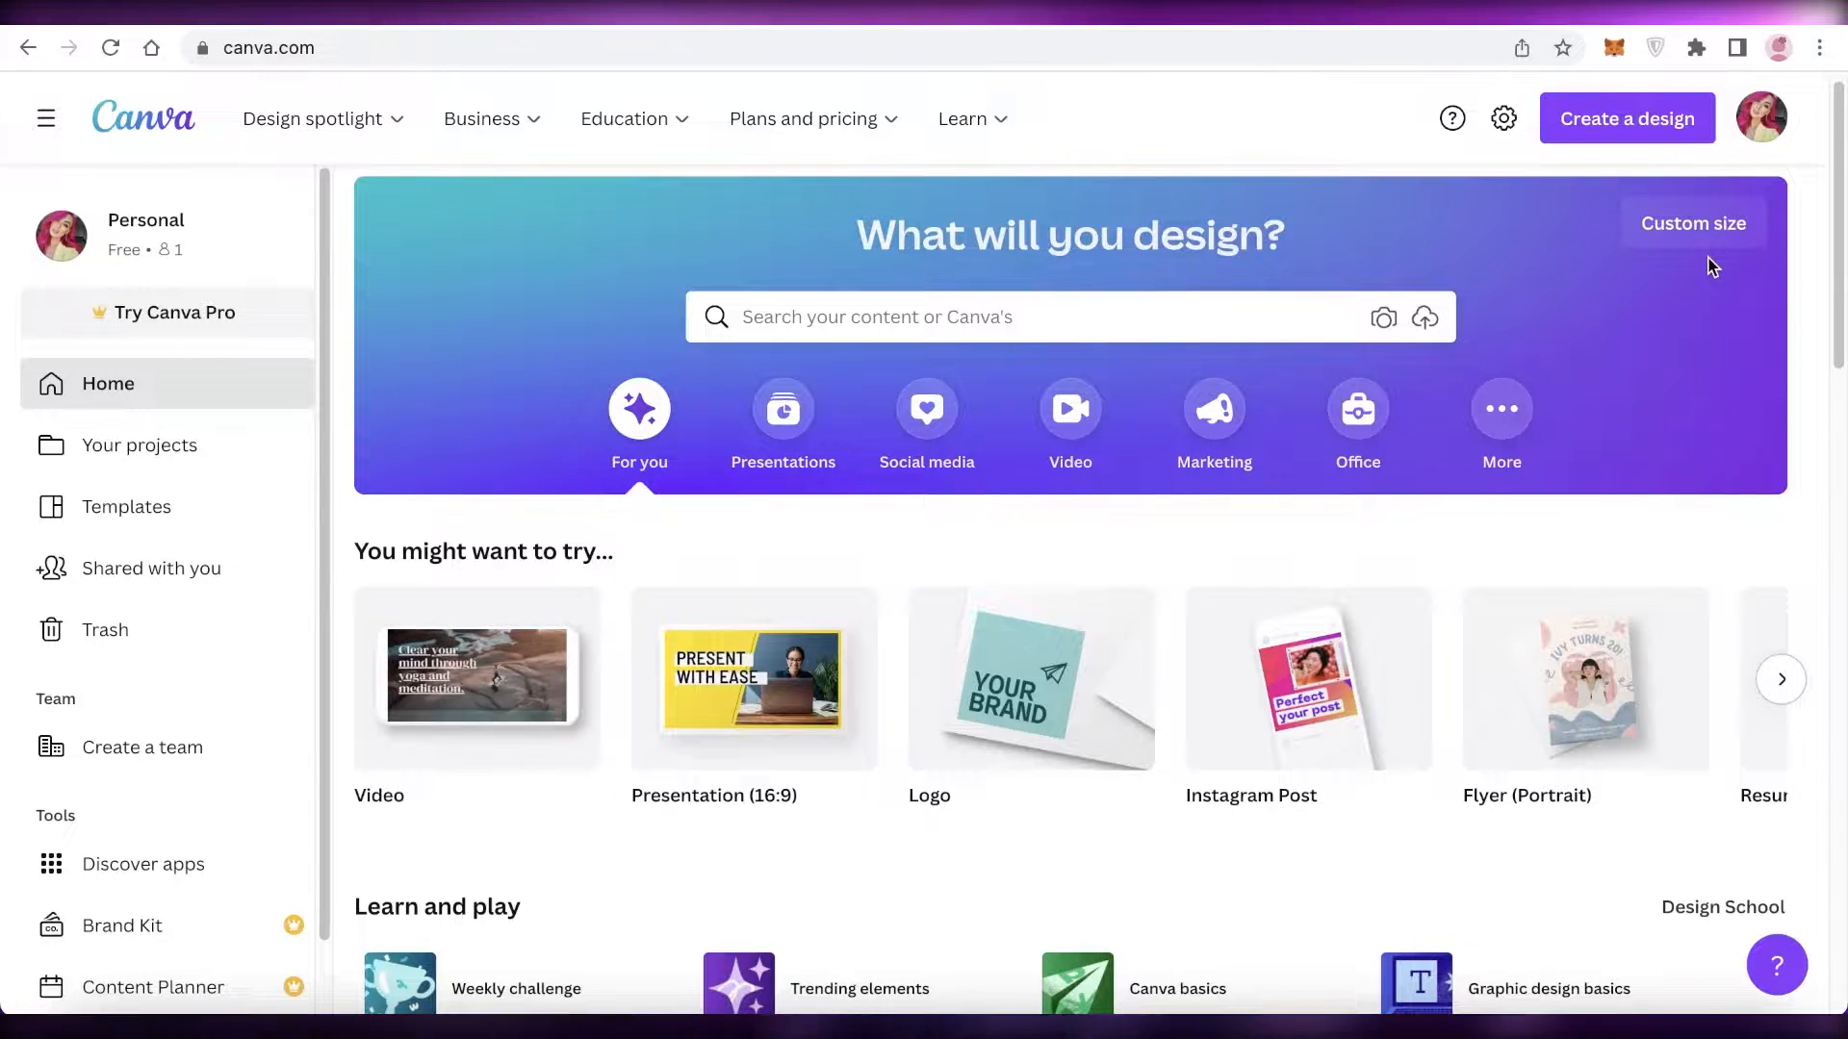
Create a new custom-size design in inches, 16 in wide and 20 in high
left_click(1691, 231)
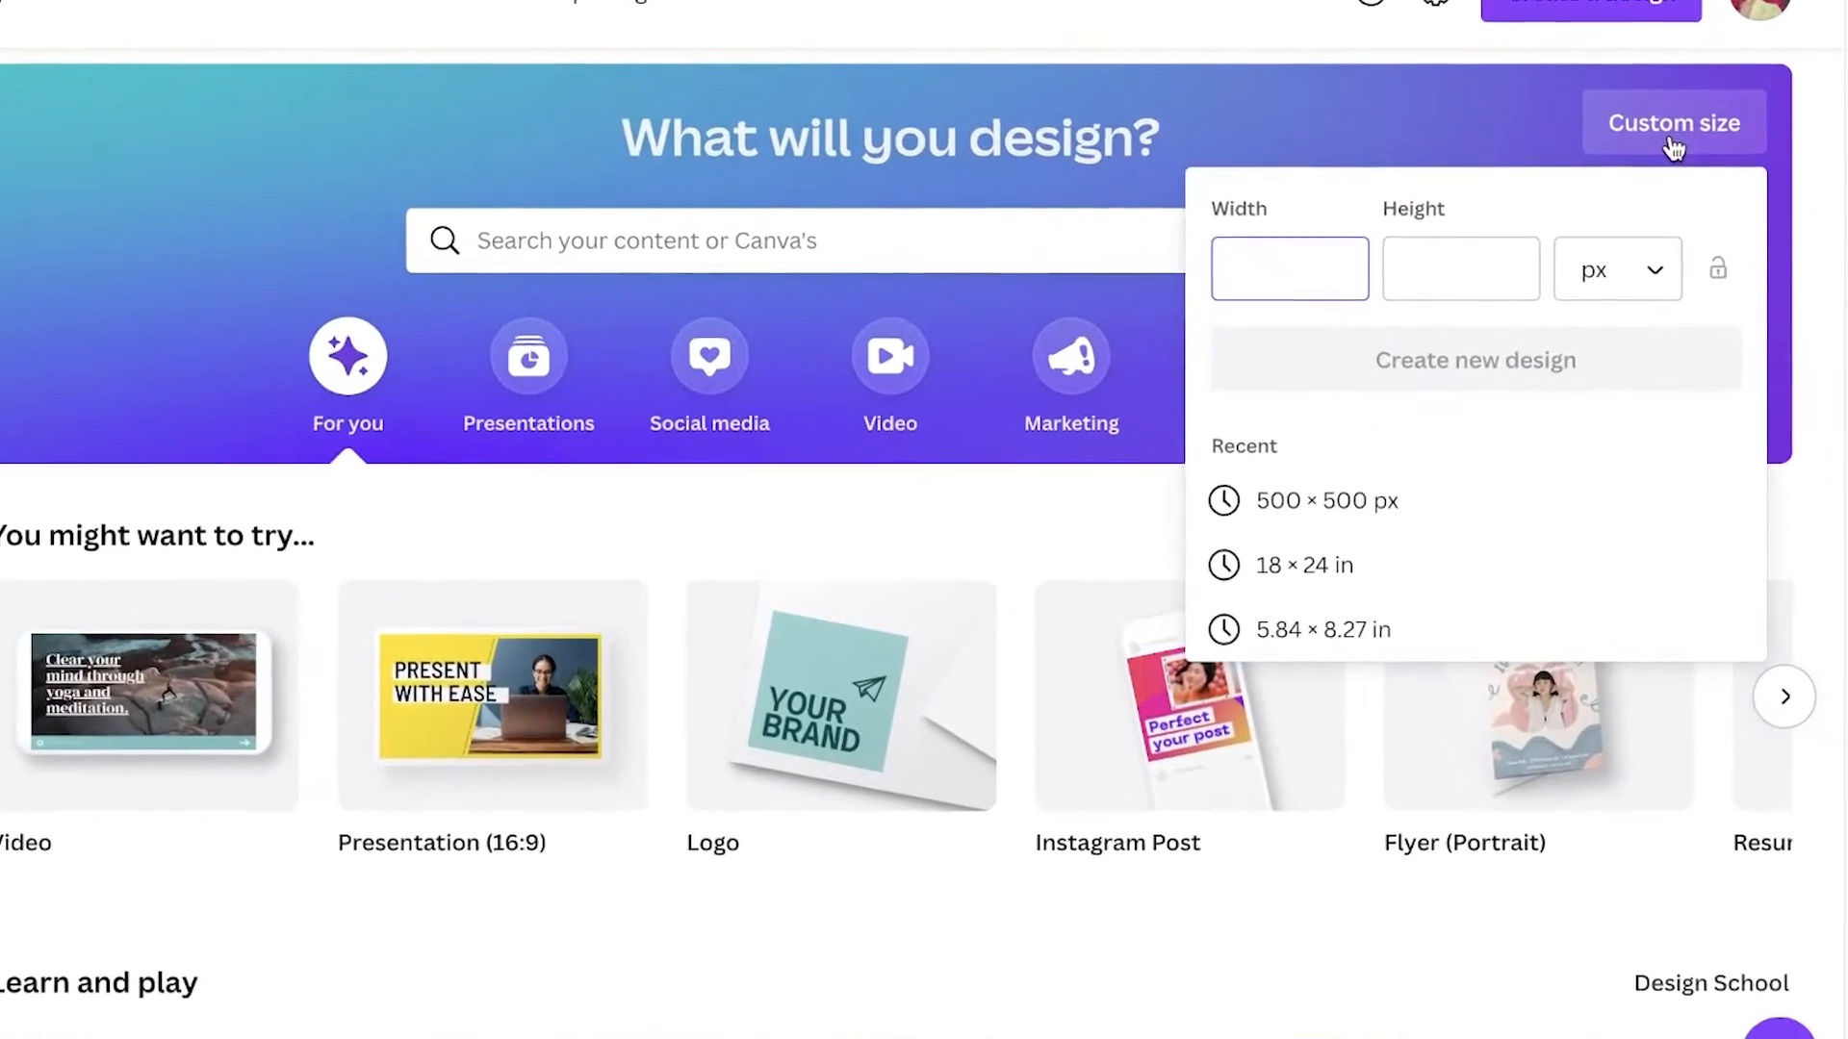
left_click(1648, 252)
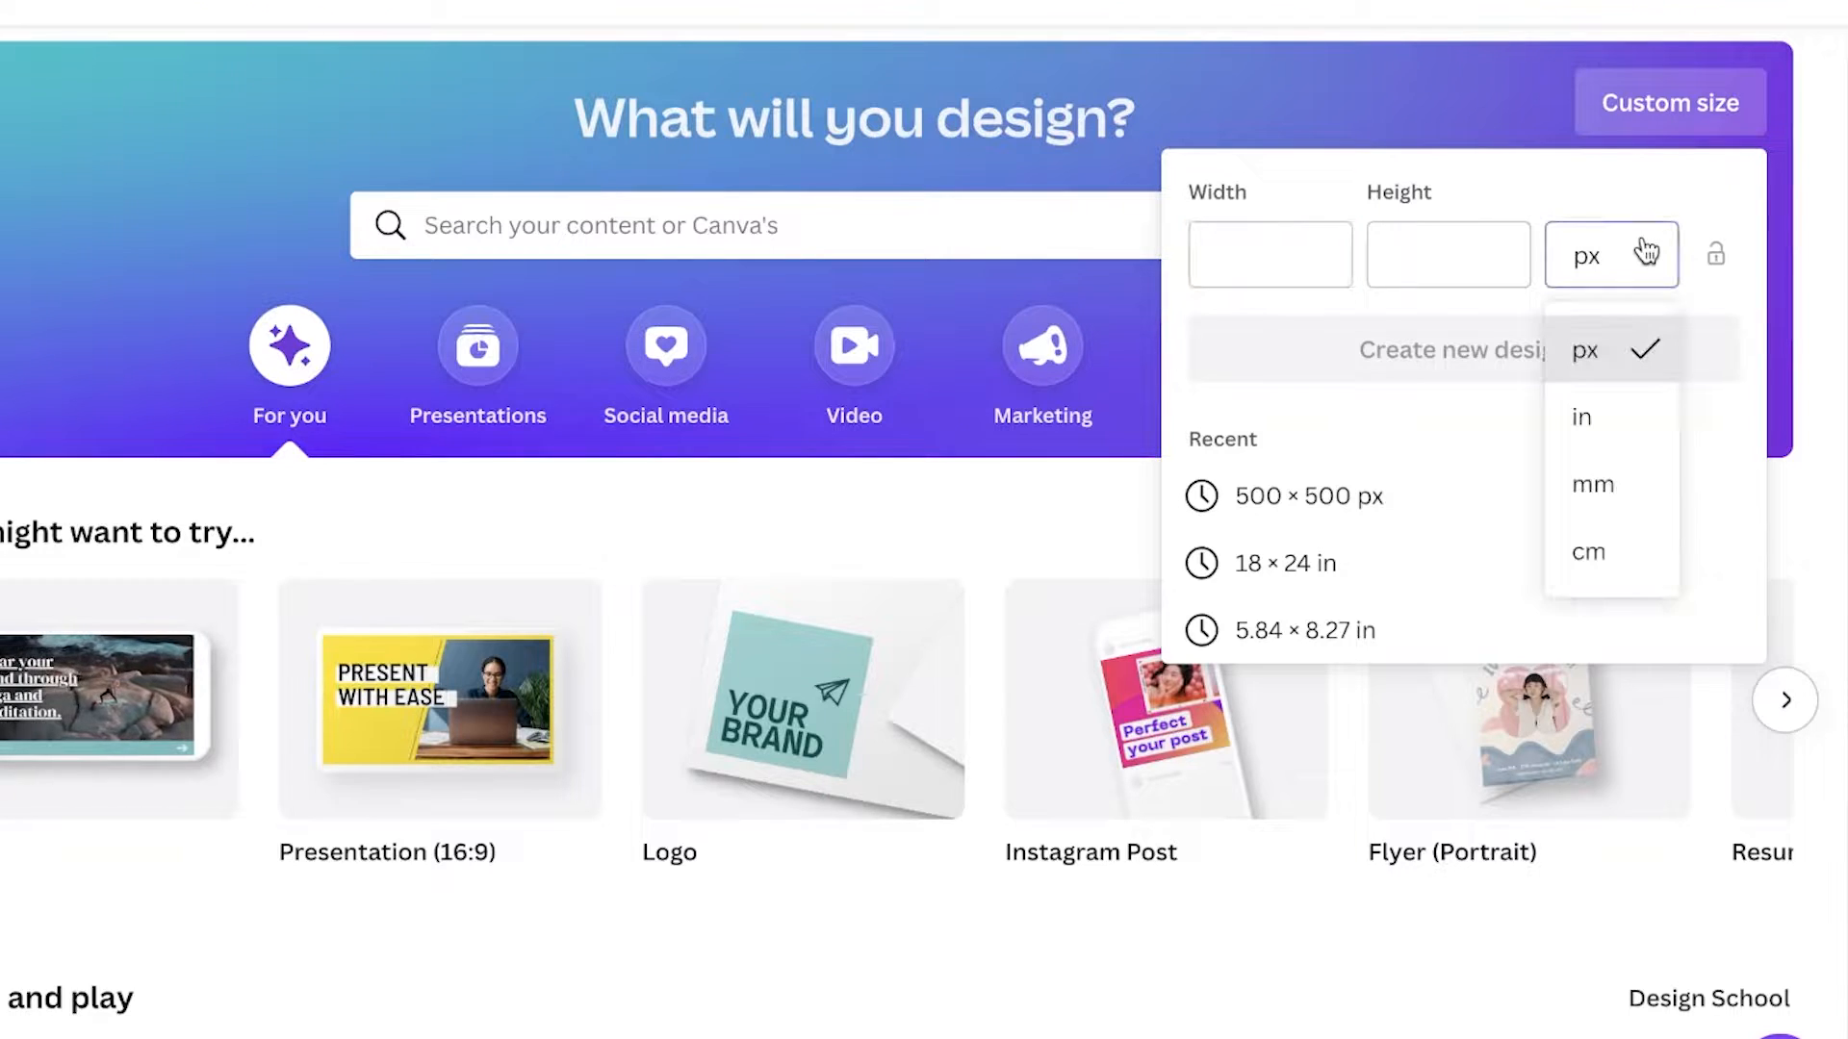
left_click(1617, 423)
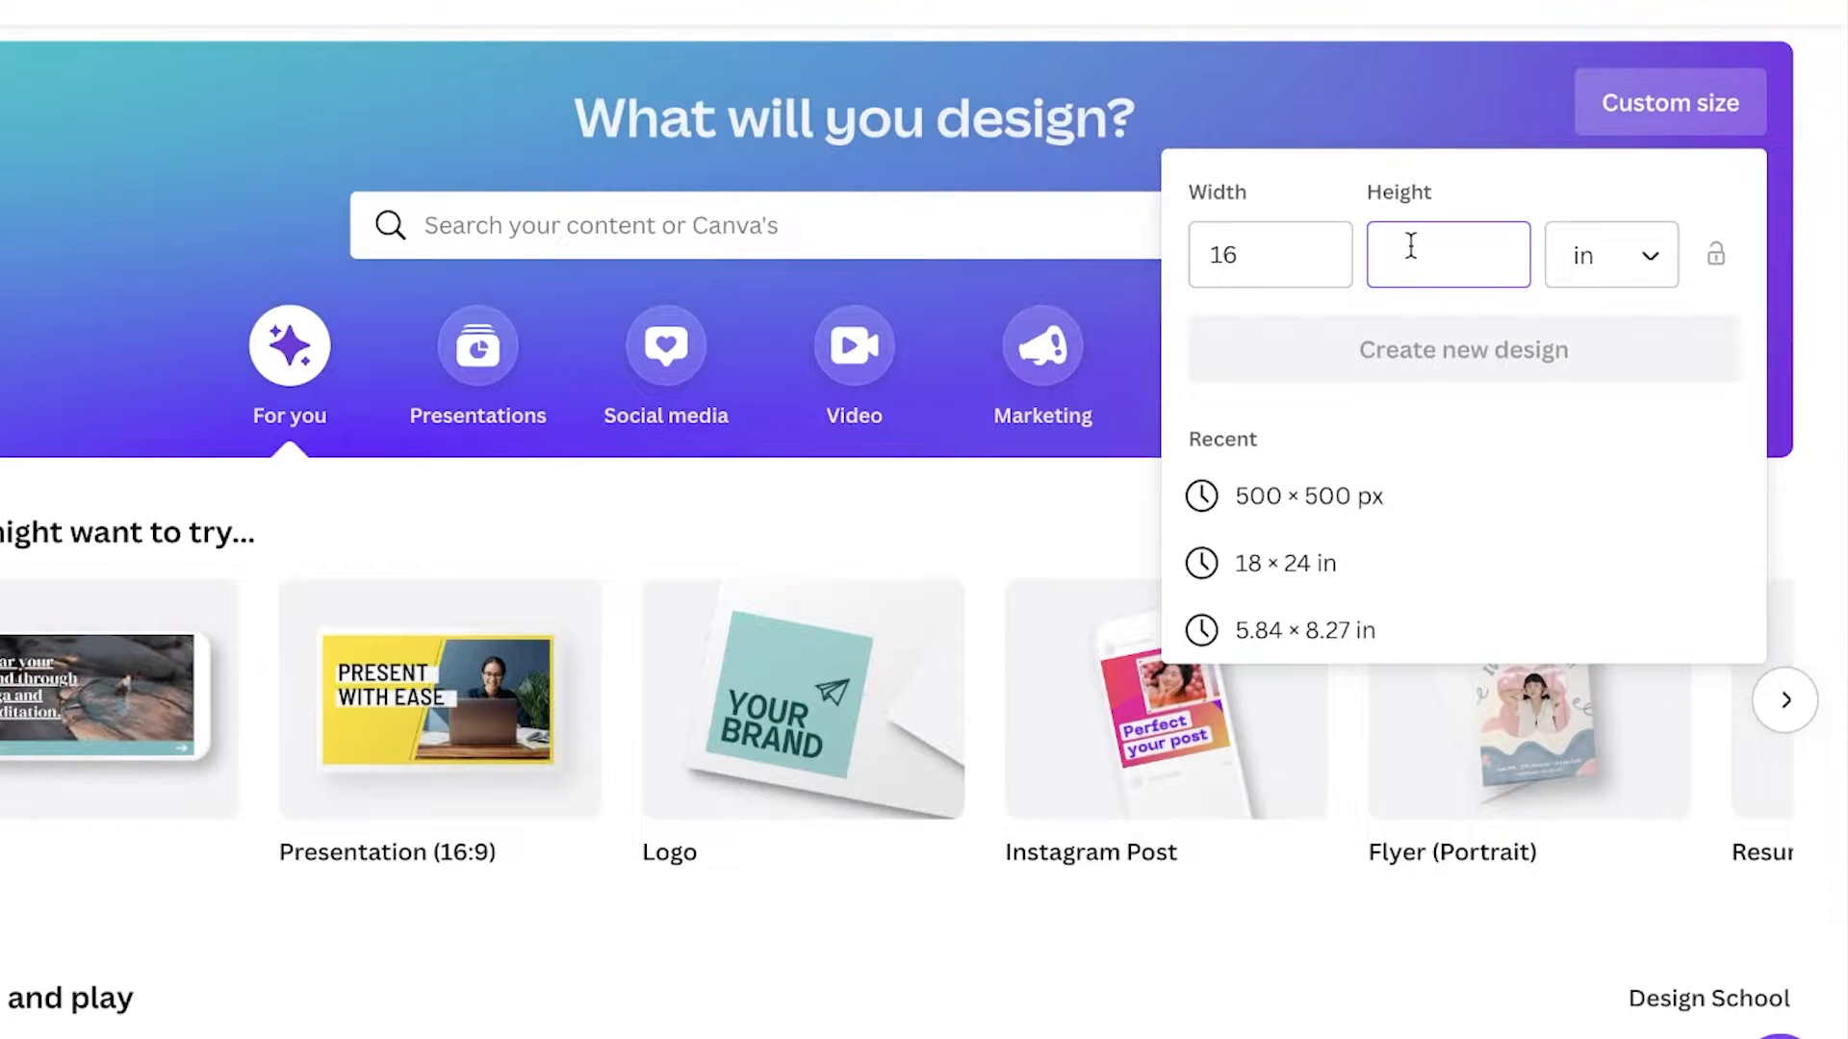
type("18")
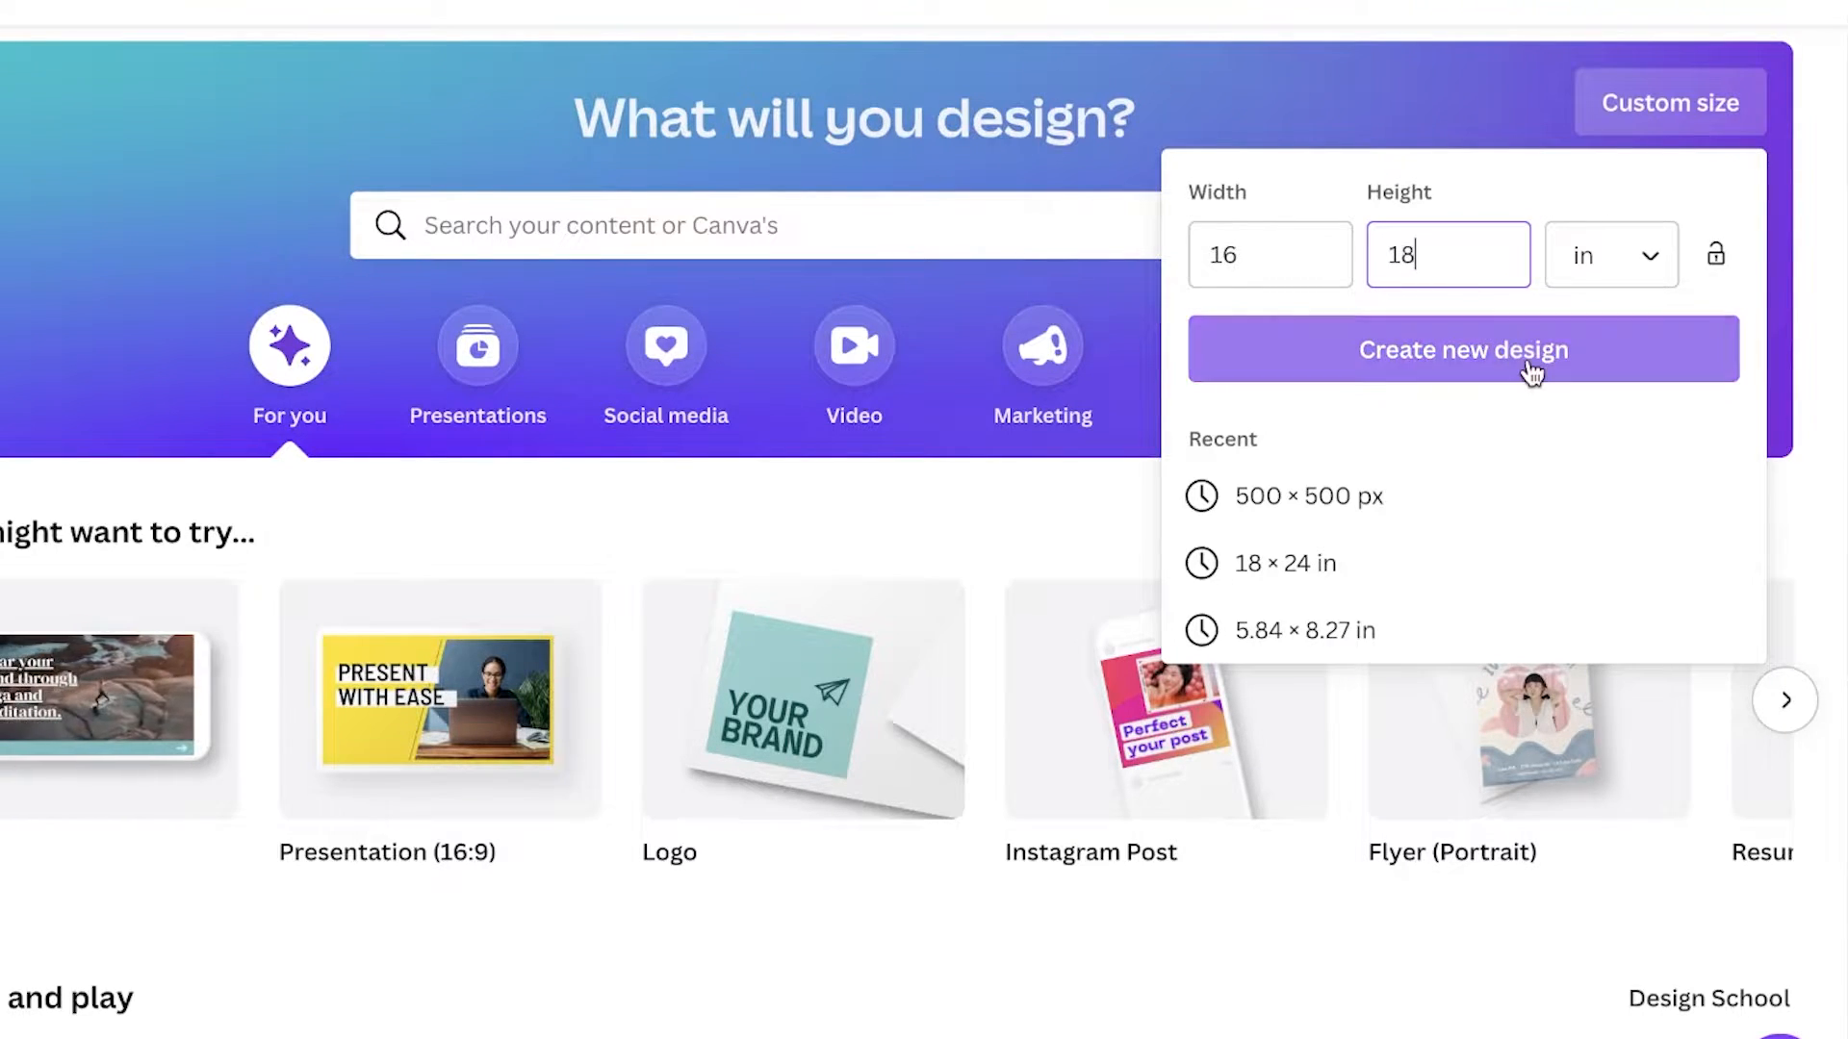
left_click(1415, 371)
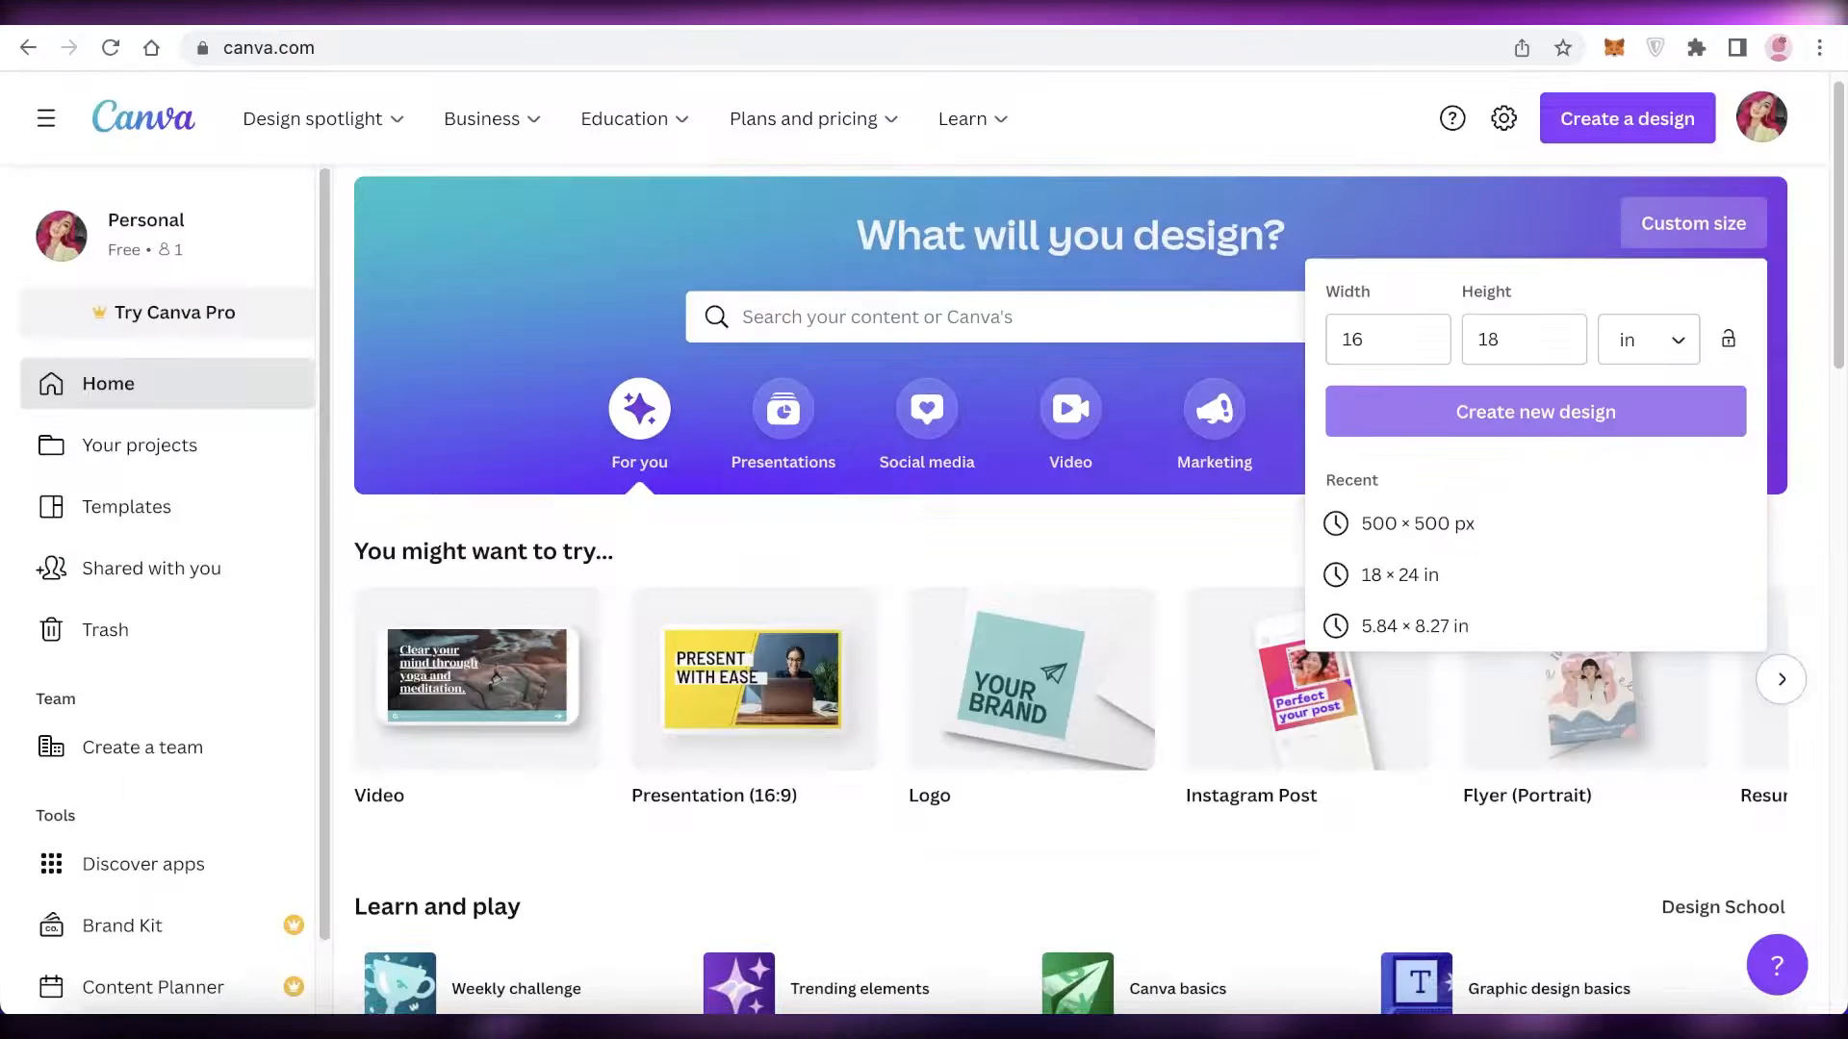
double_click(1559, 342)
type("20")
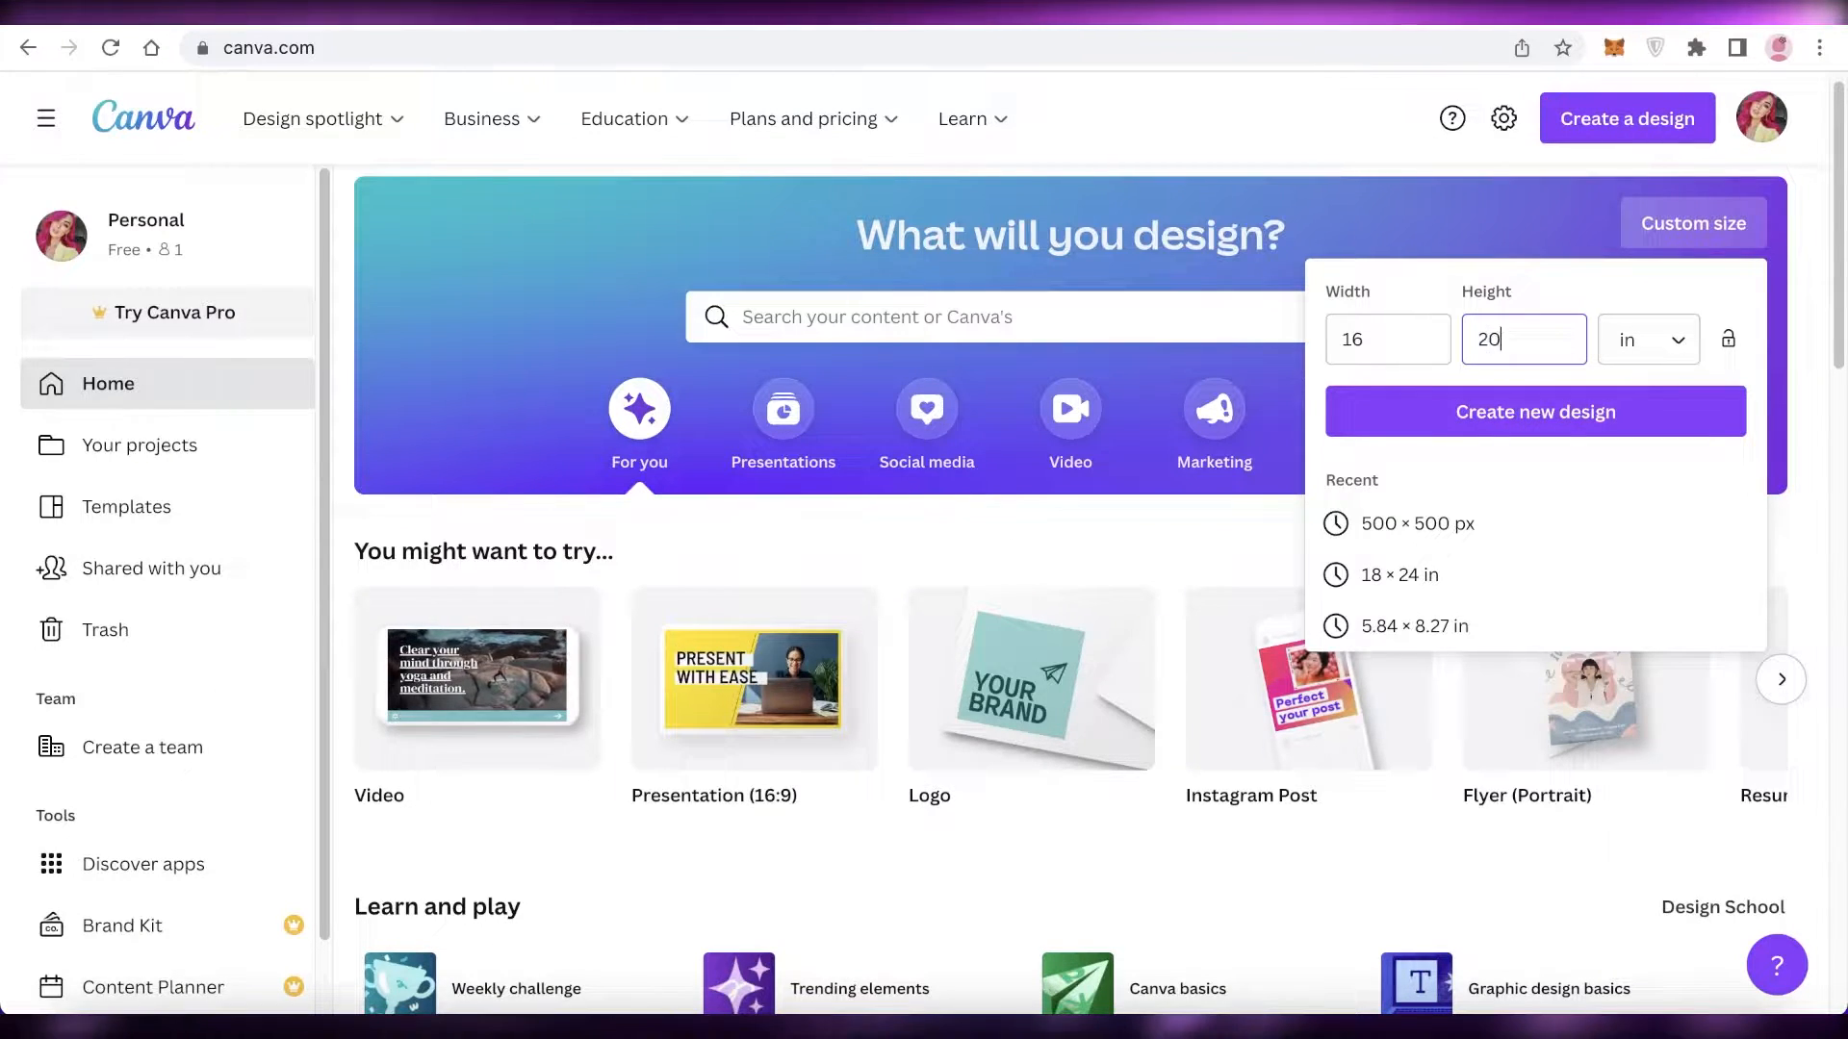
key("Return")
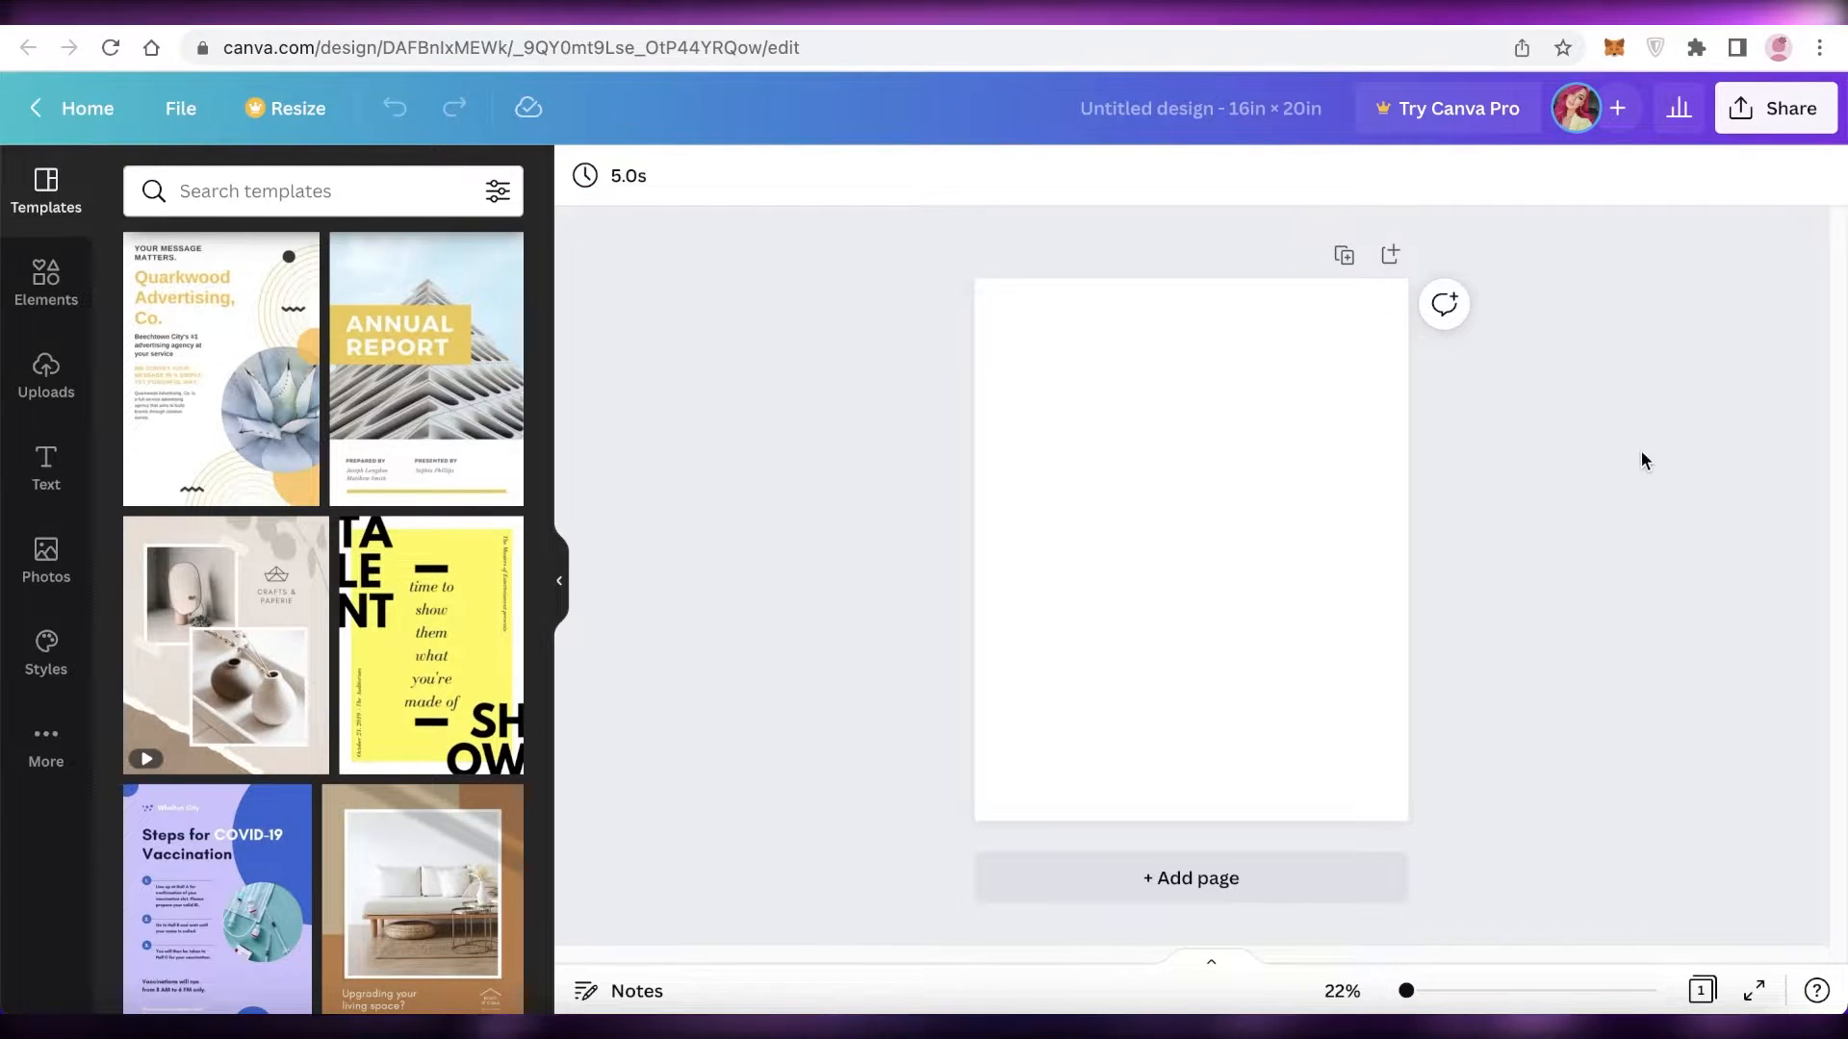
Set the page background to the custom light pink #FFE8F4
left_click(1284, 430)
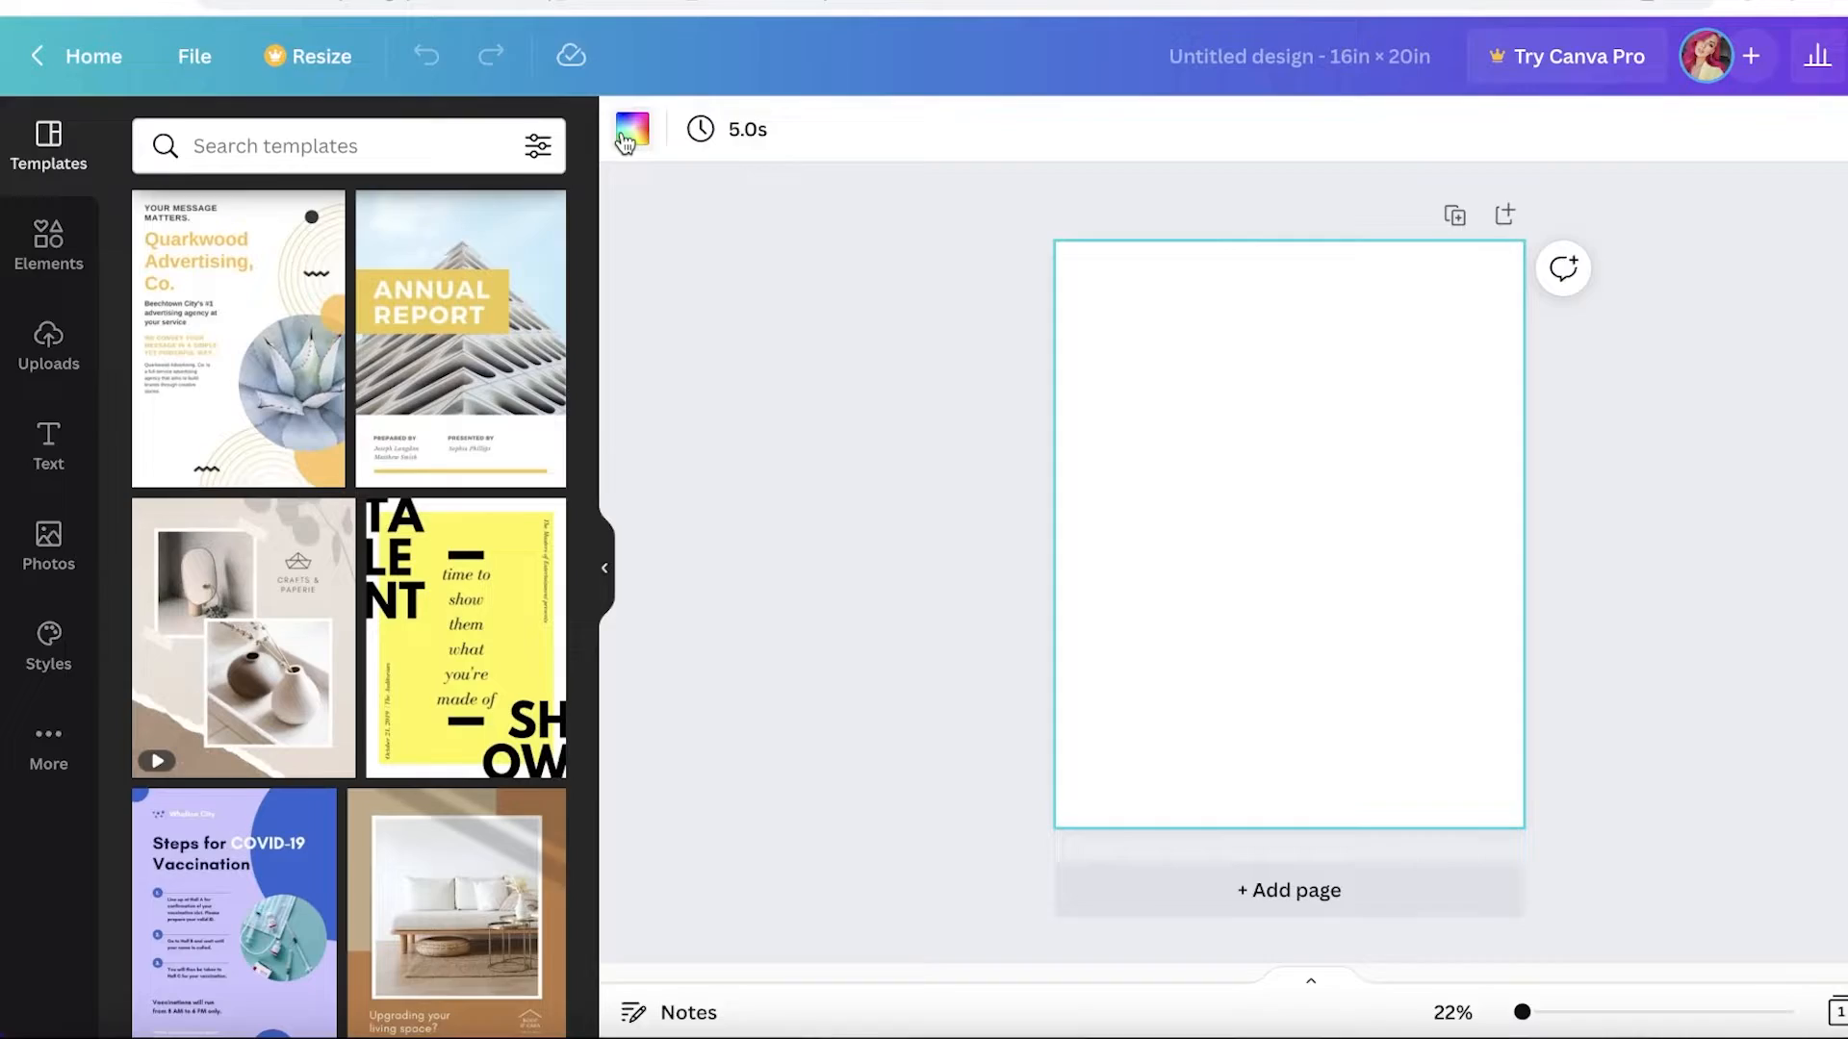
left_click(625, 141)
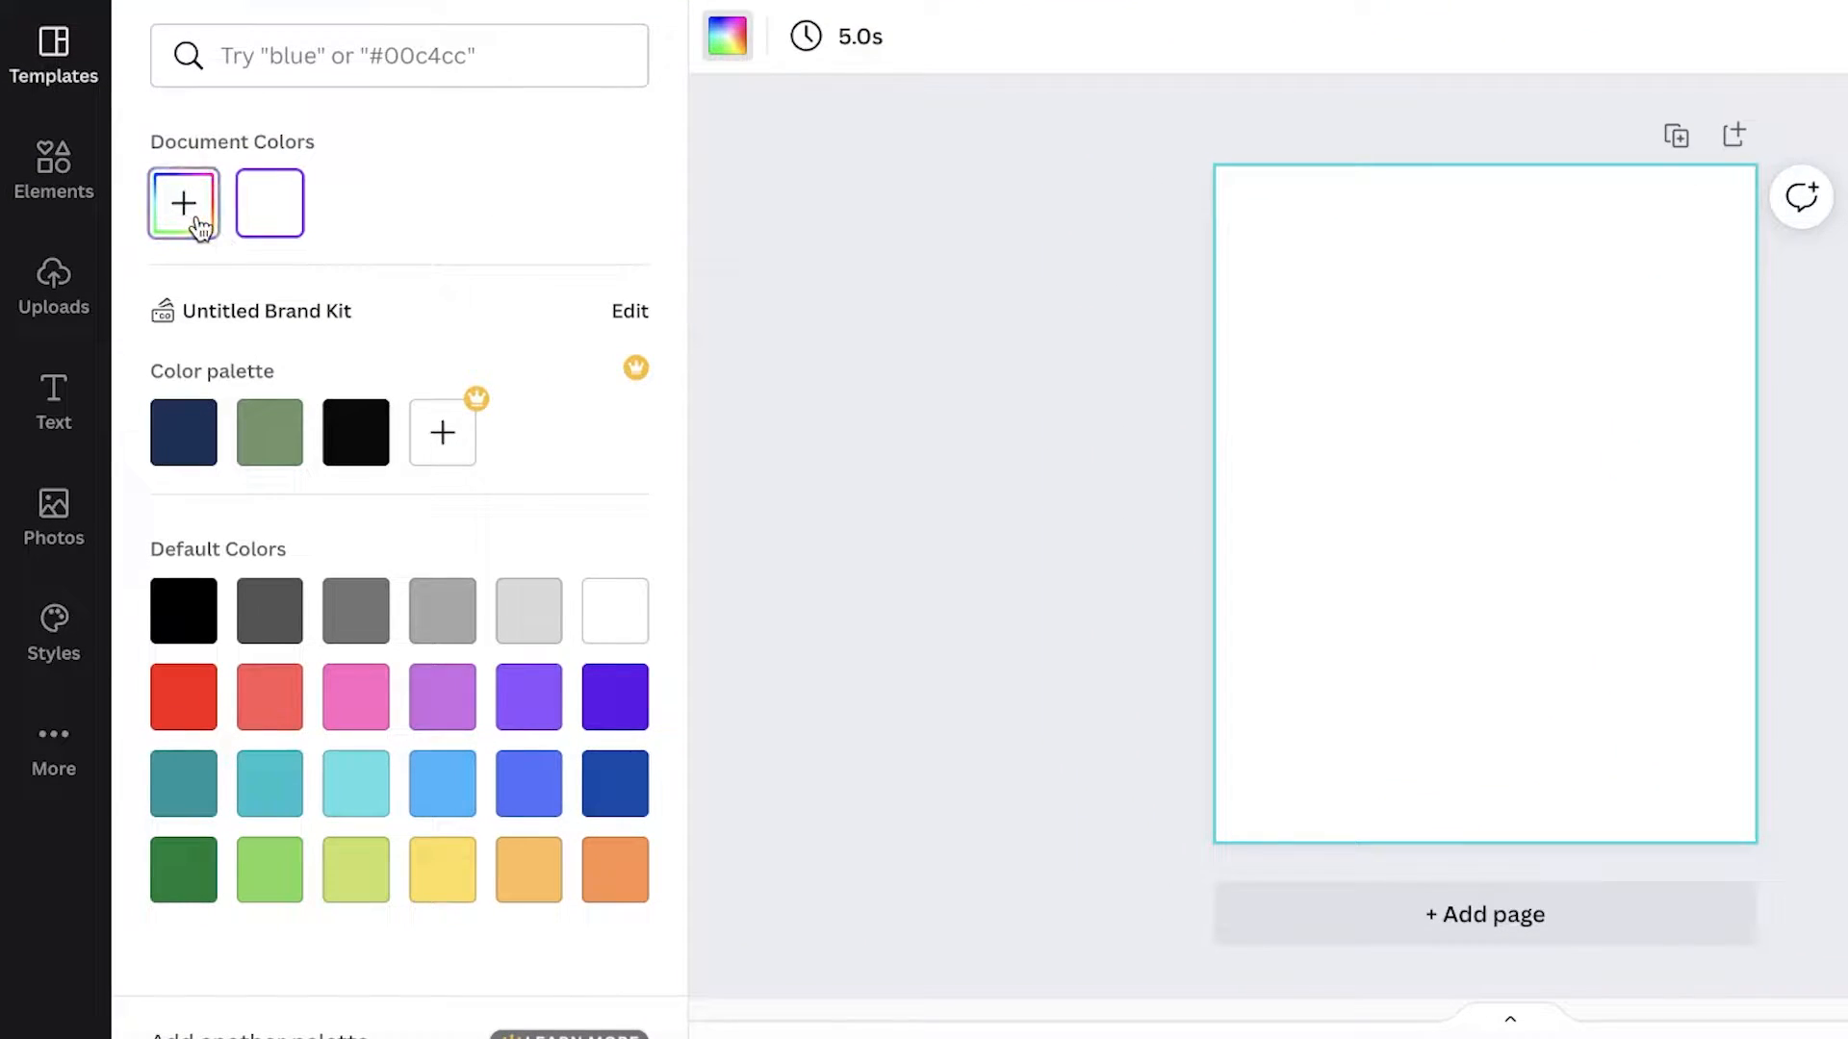
left_click(184, 203)
left_click_drag(411, 479, 521, 479)
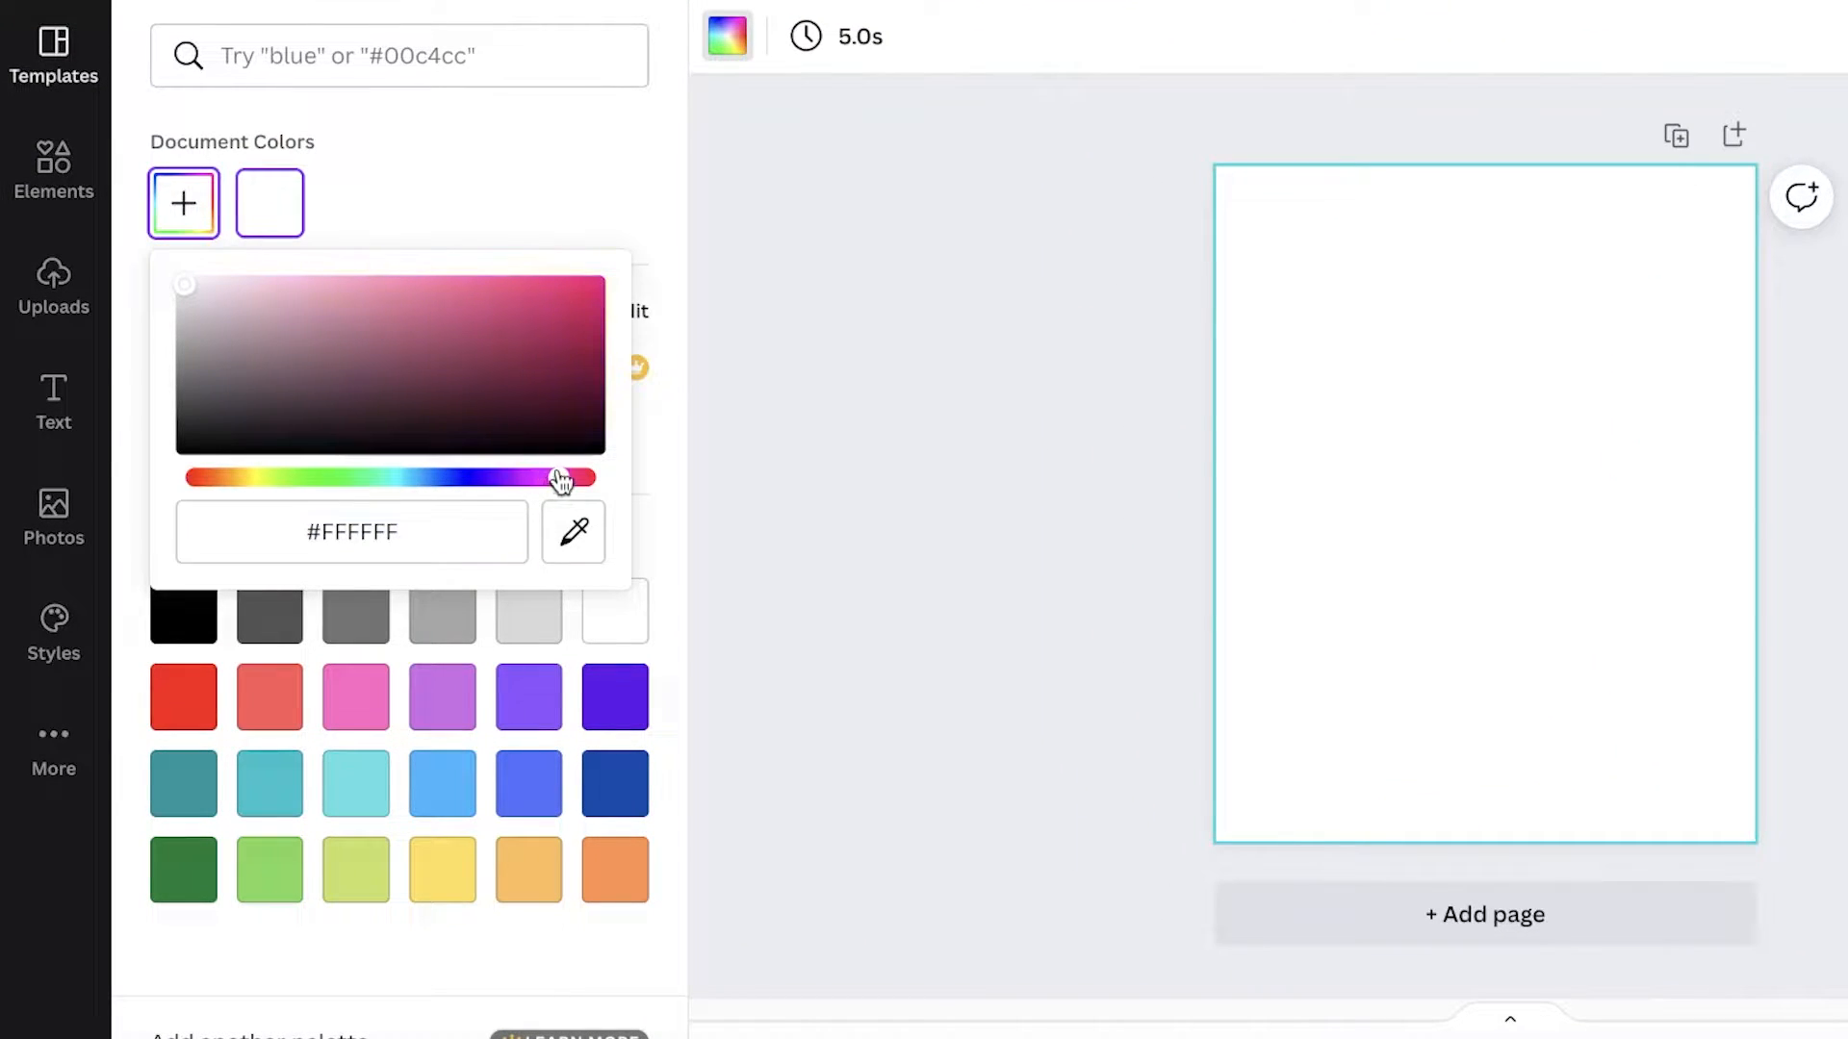
left_click_drag(380, 370, 223, 229)
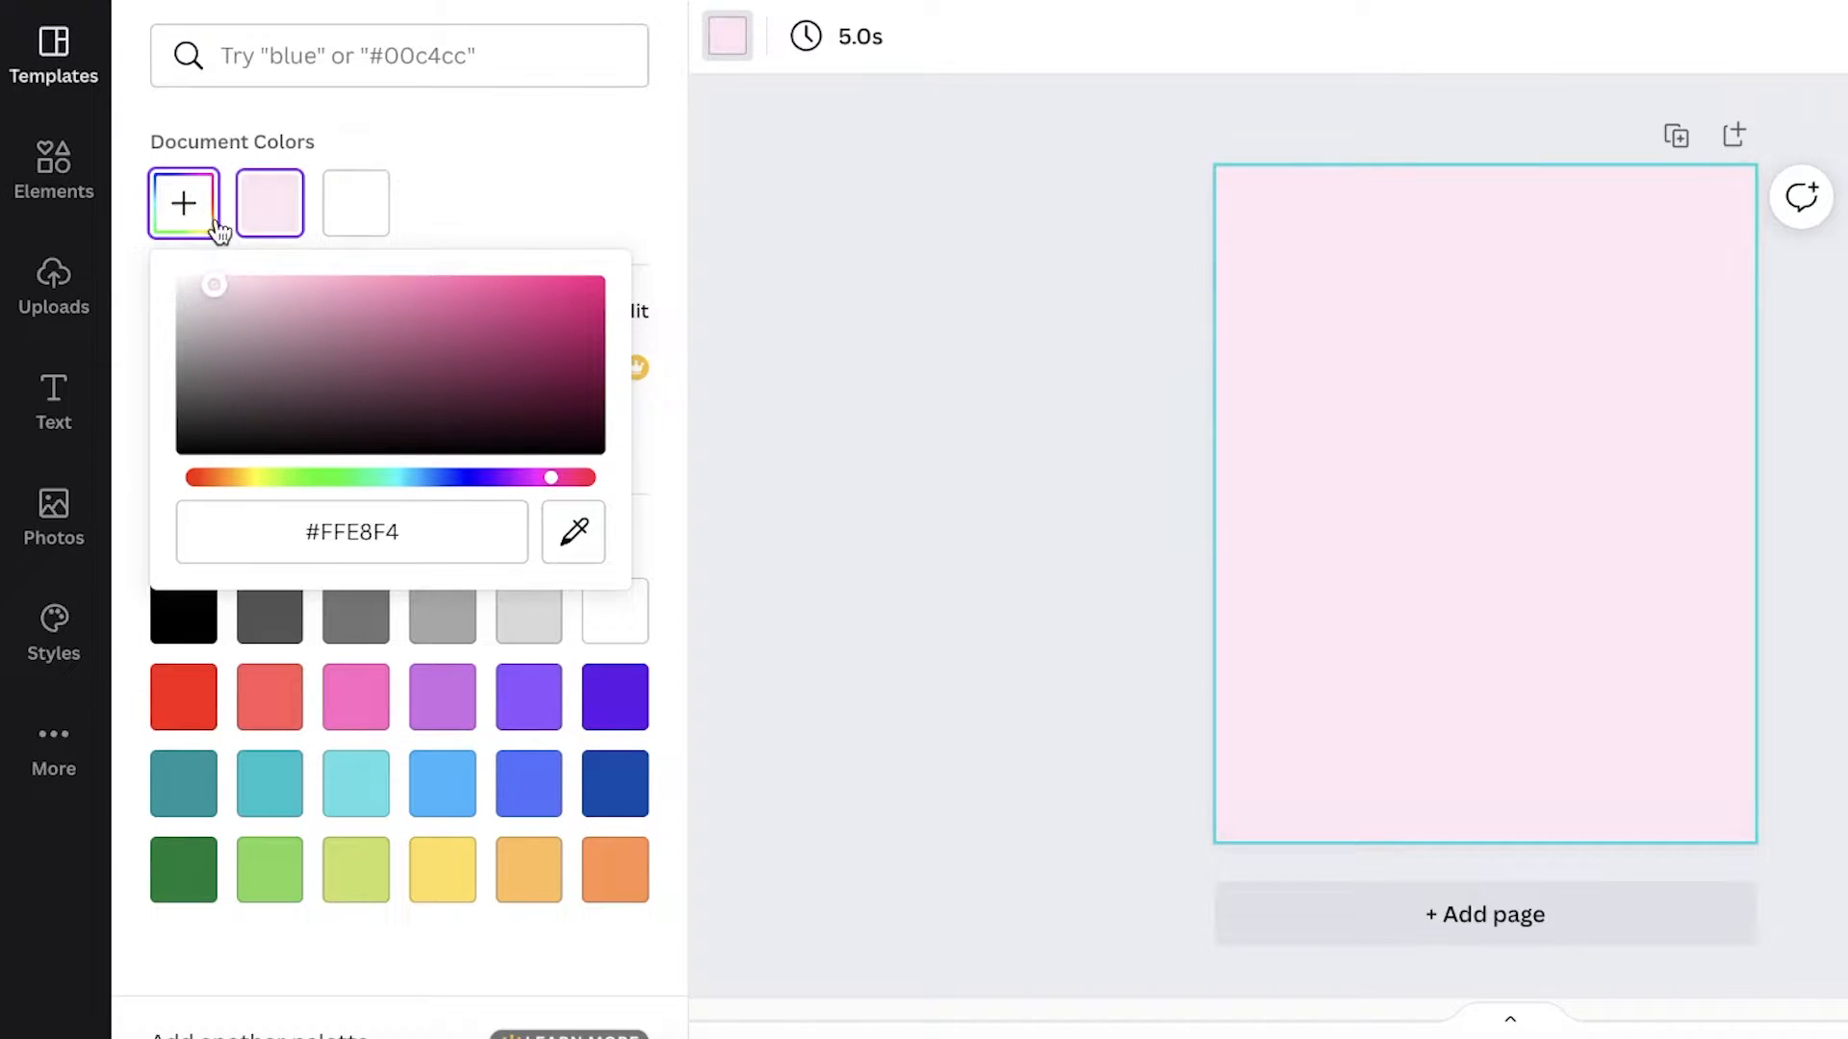
left_click(996, 231)
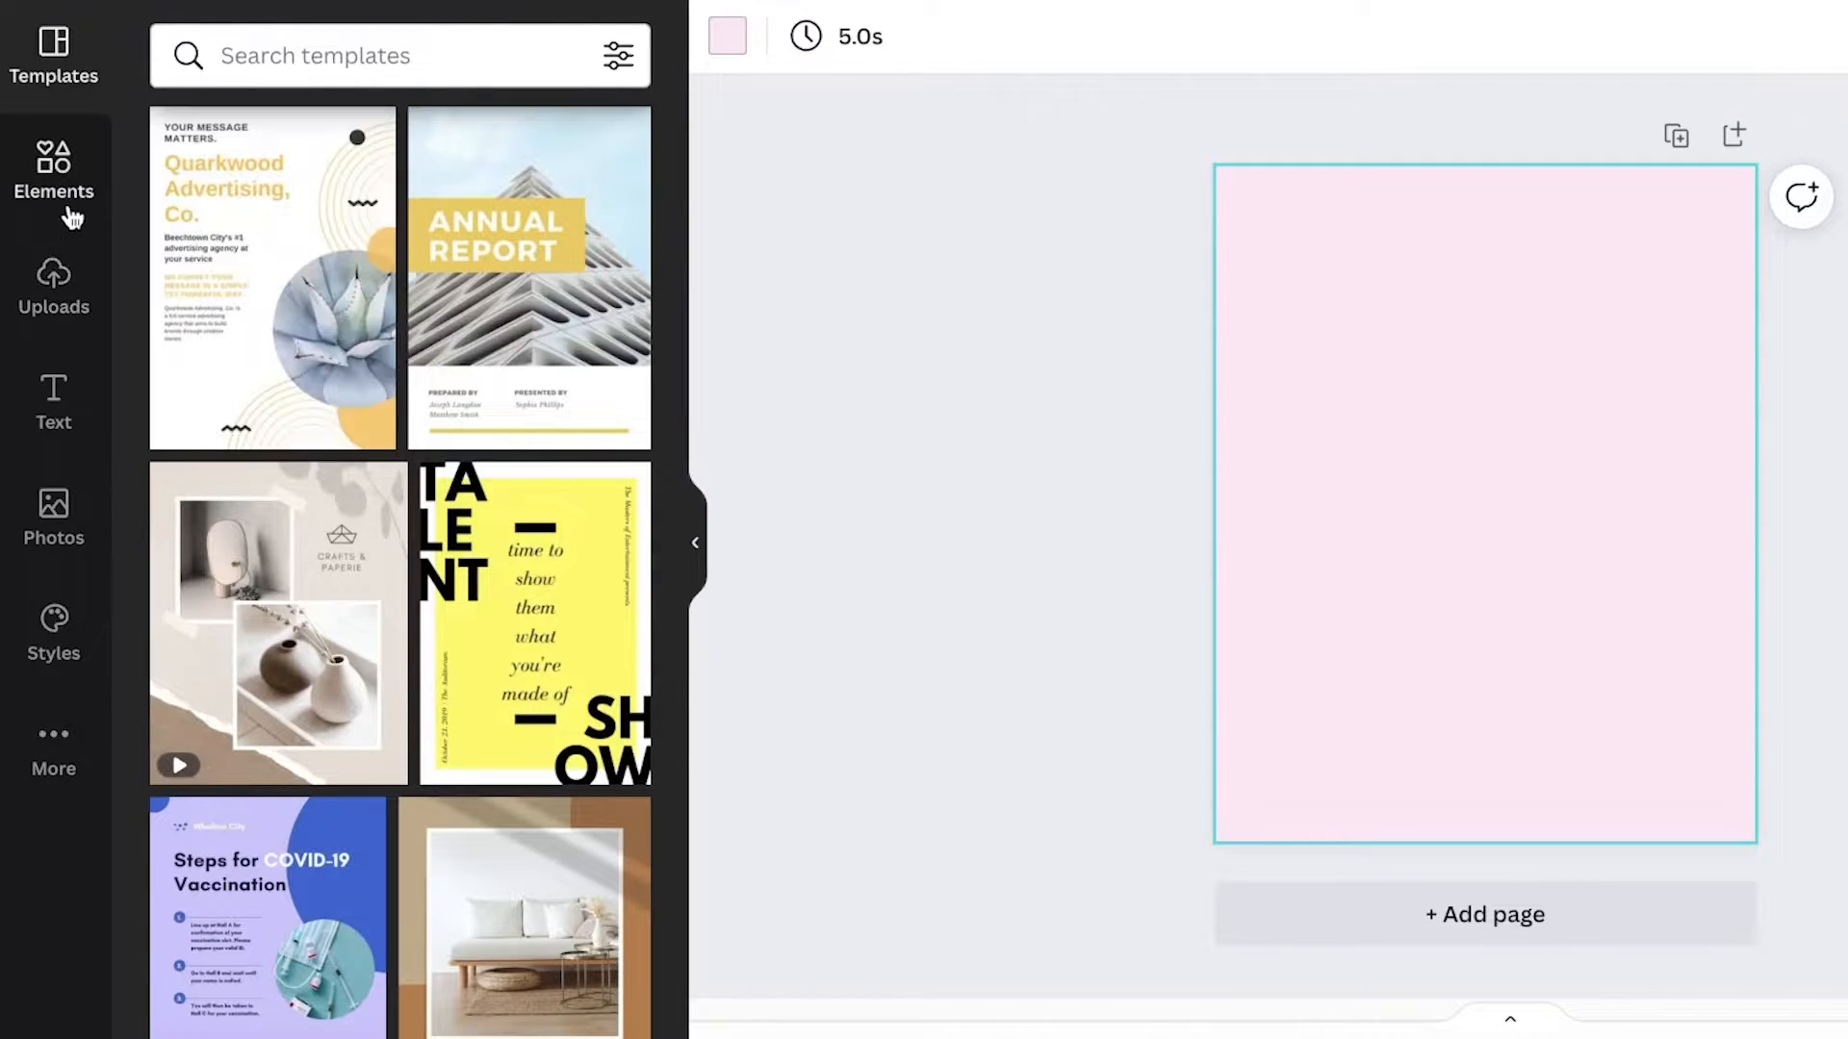
Search the elements for "flowers" and place the pink rose bouquet, about 5.6 × 5.5 in, in the page's upper-right corner
left_click(77, 200)
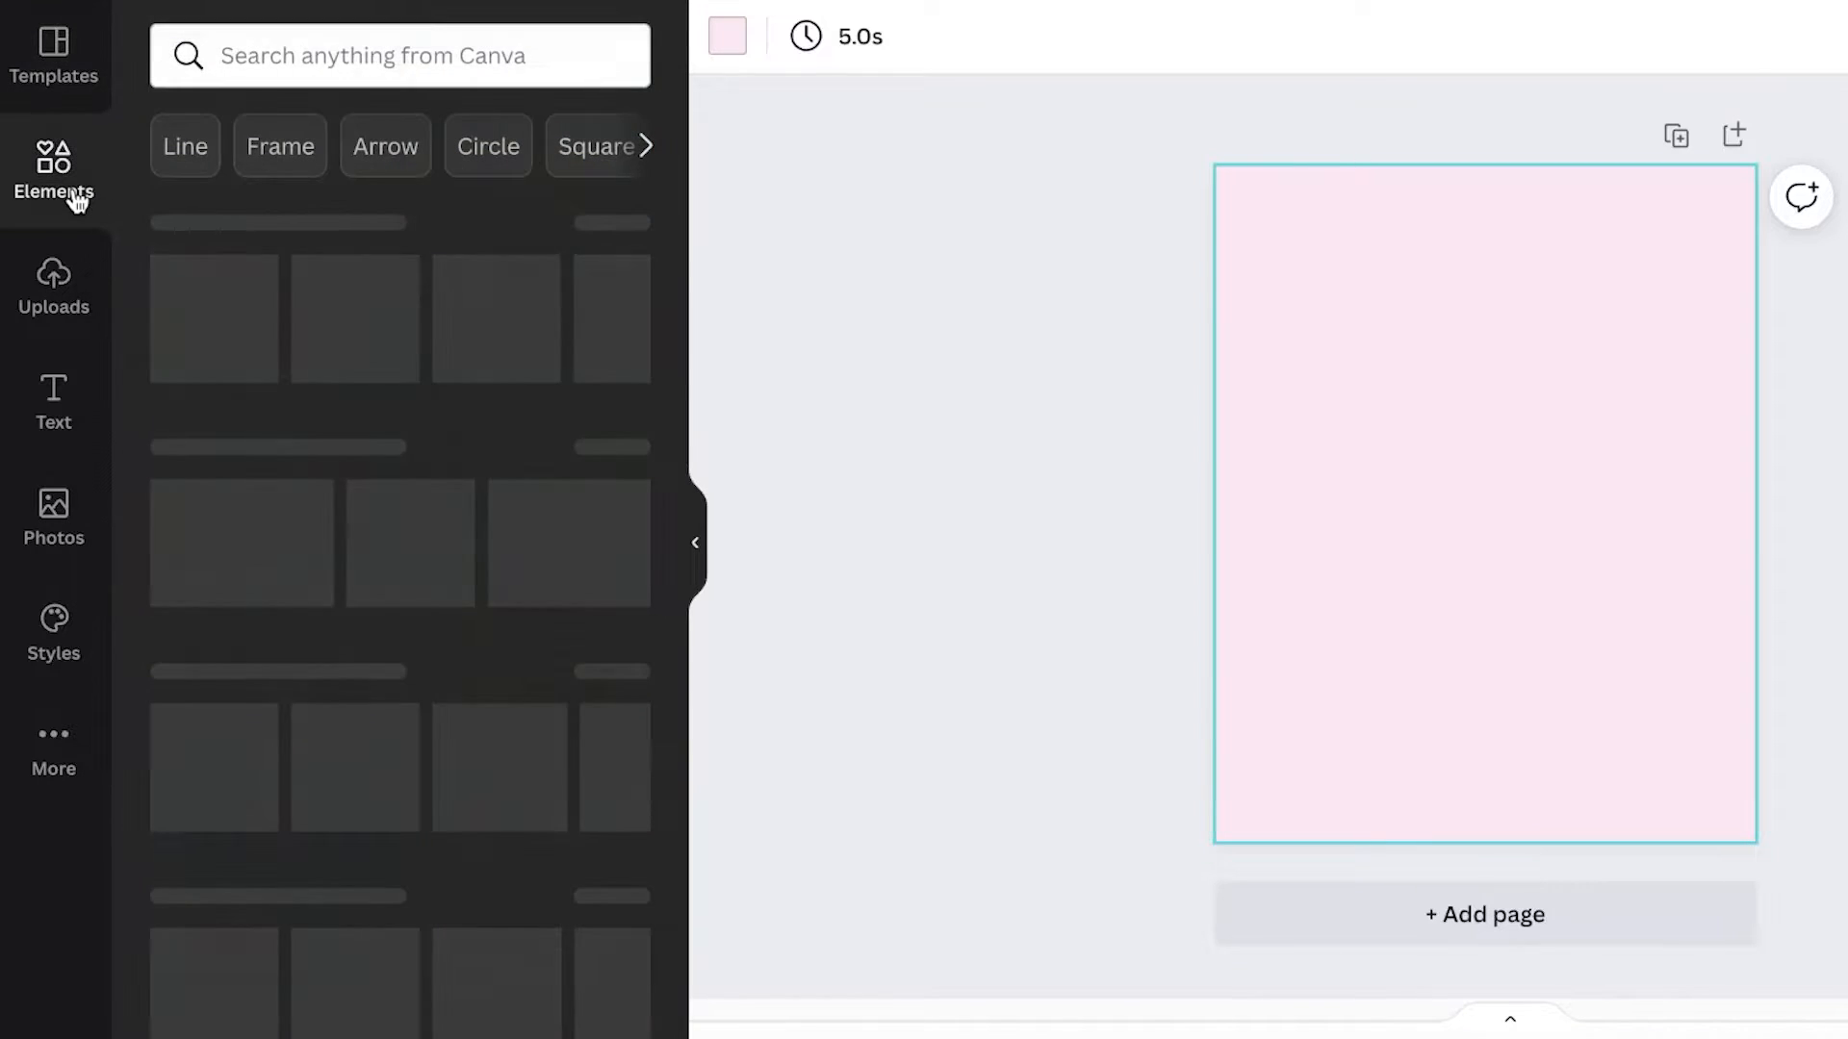
left_click(511, 63)
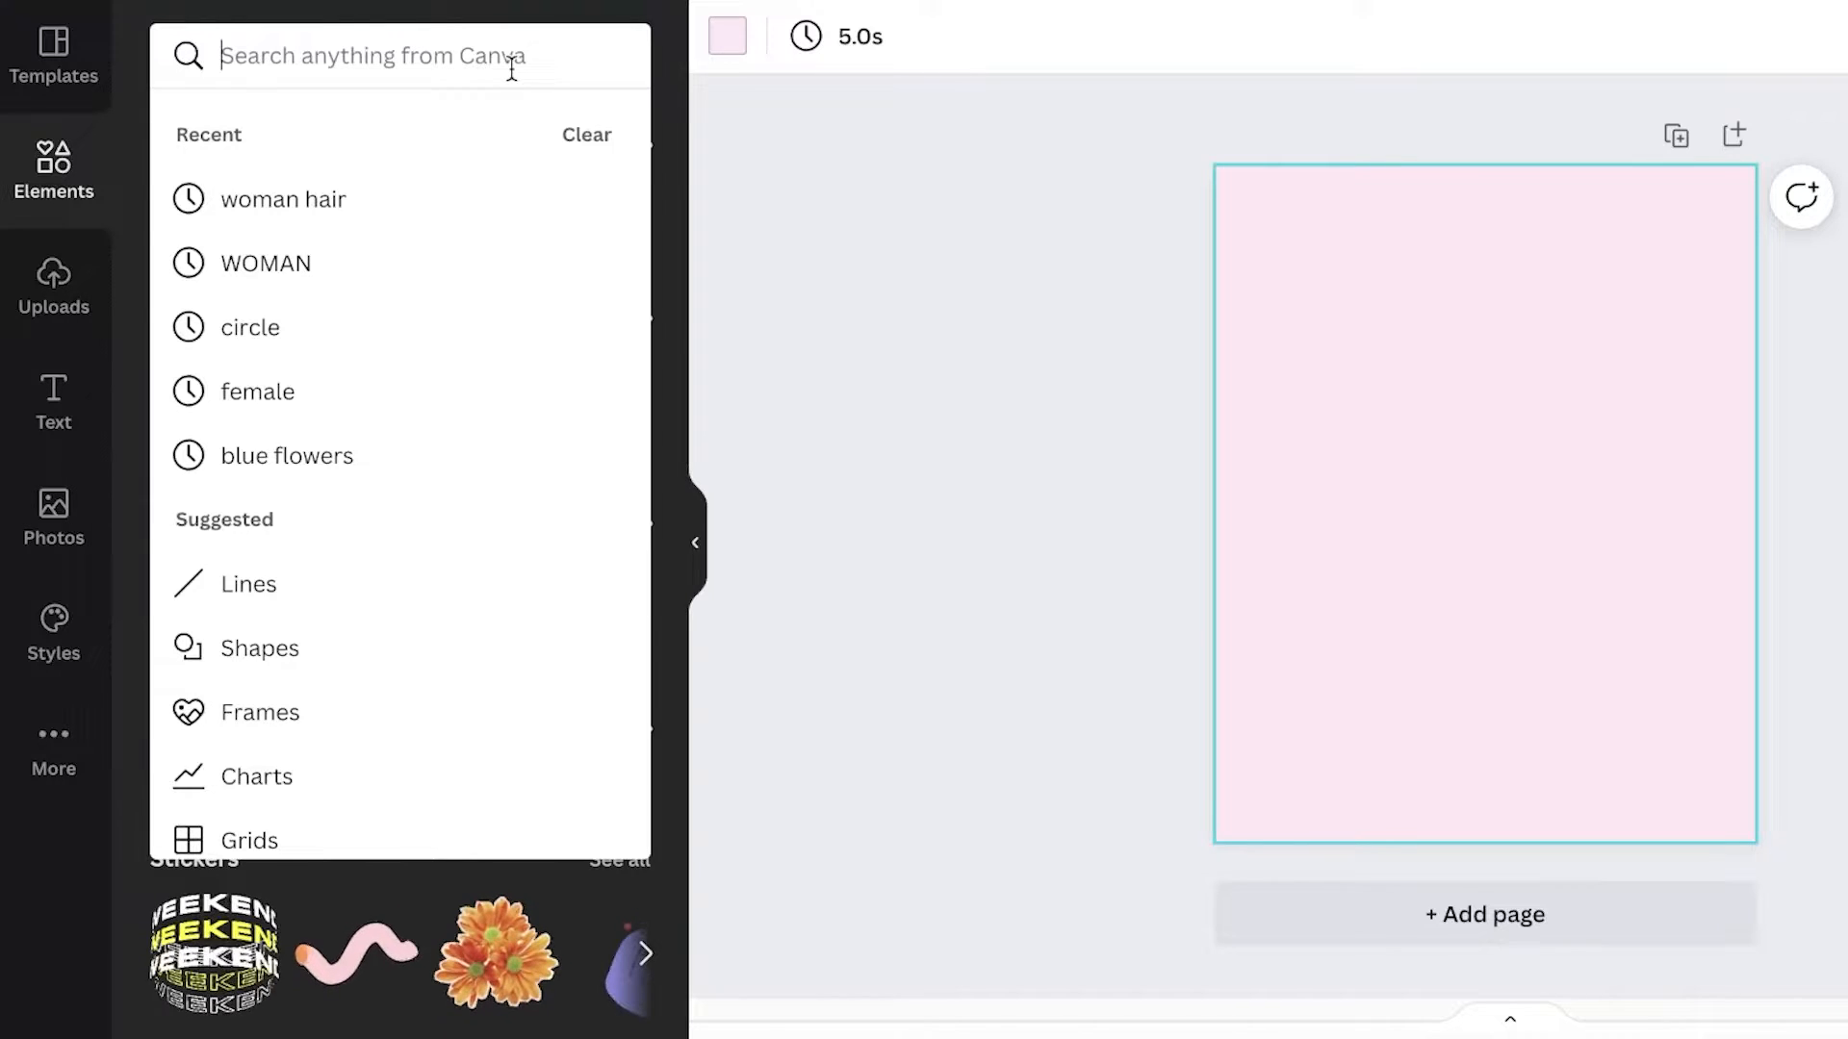
type("flowers")
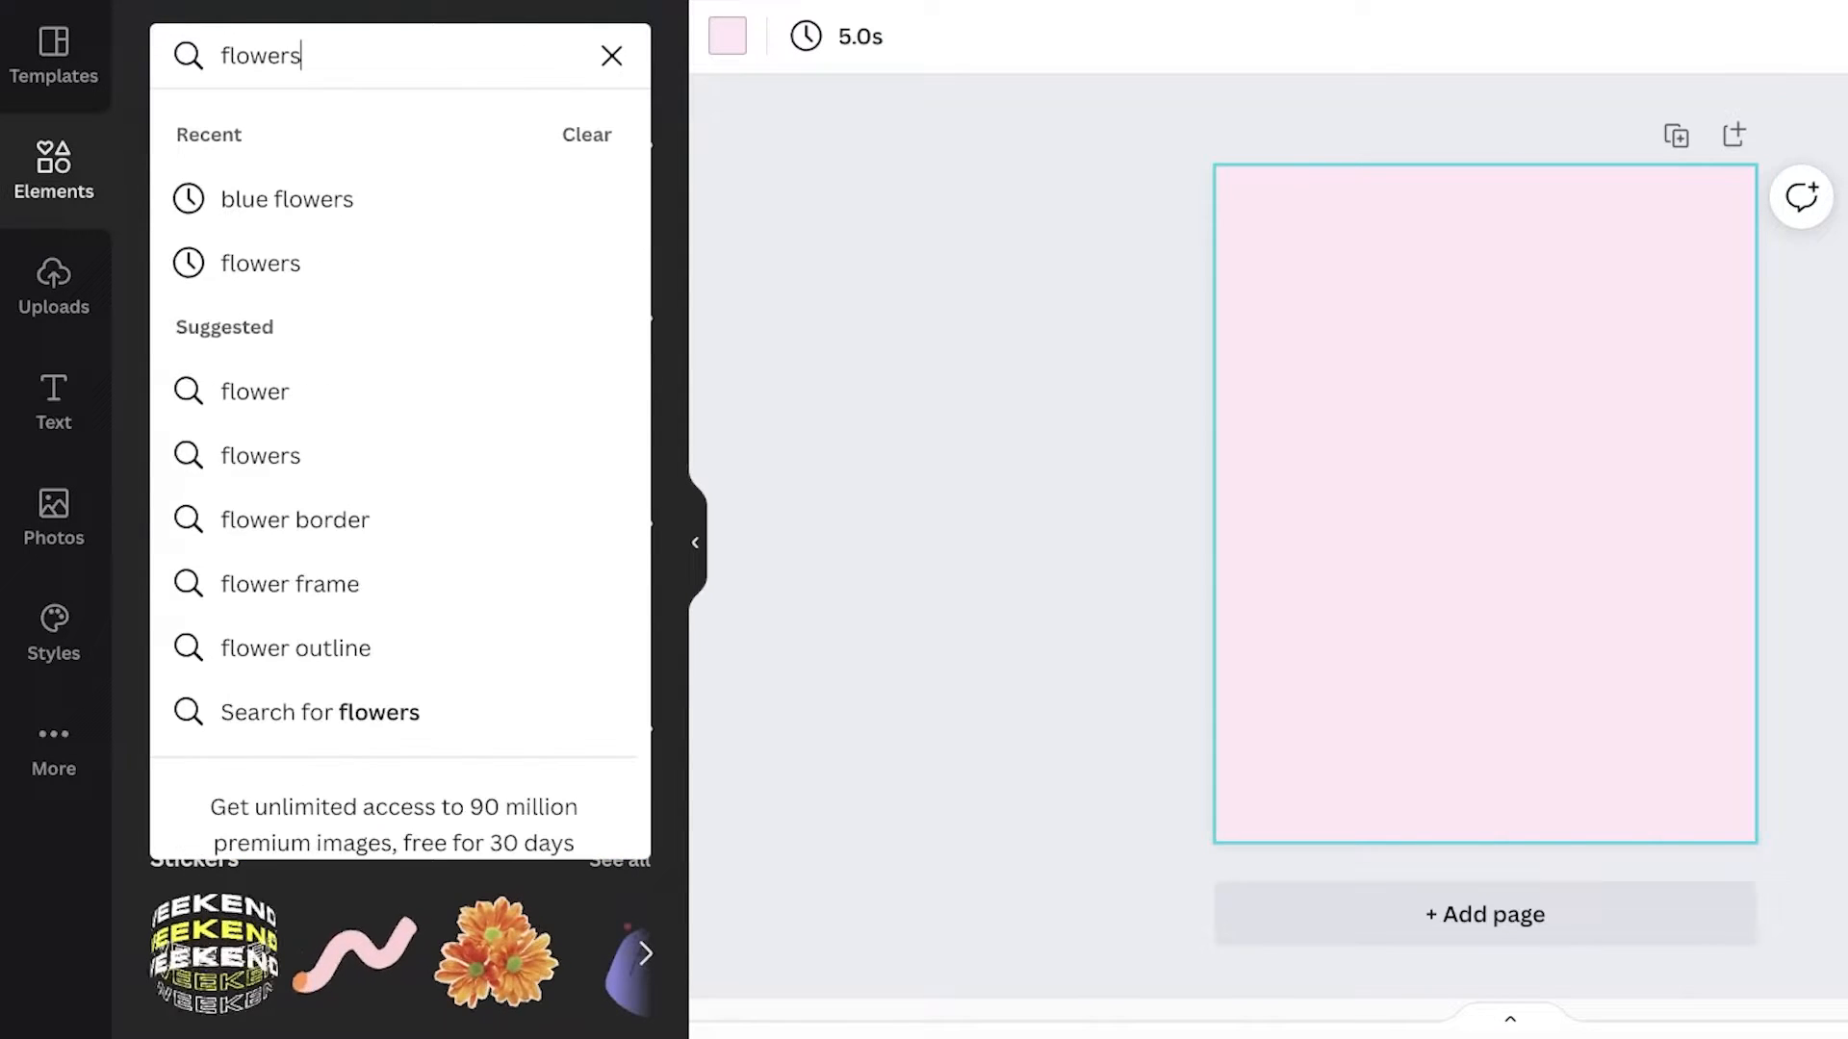
key("Return")
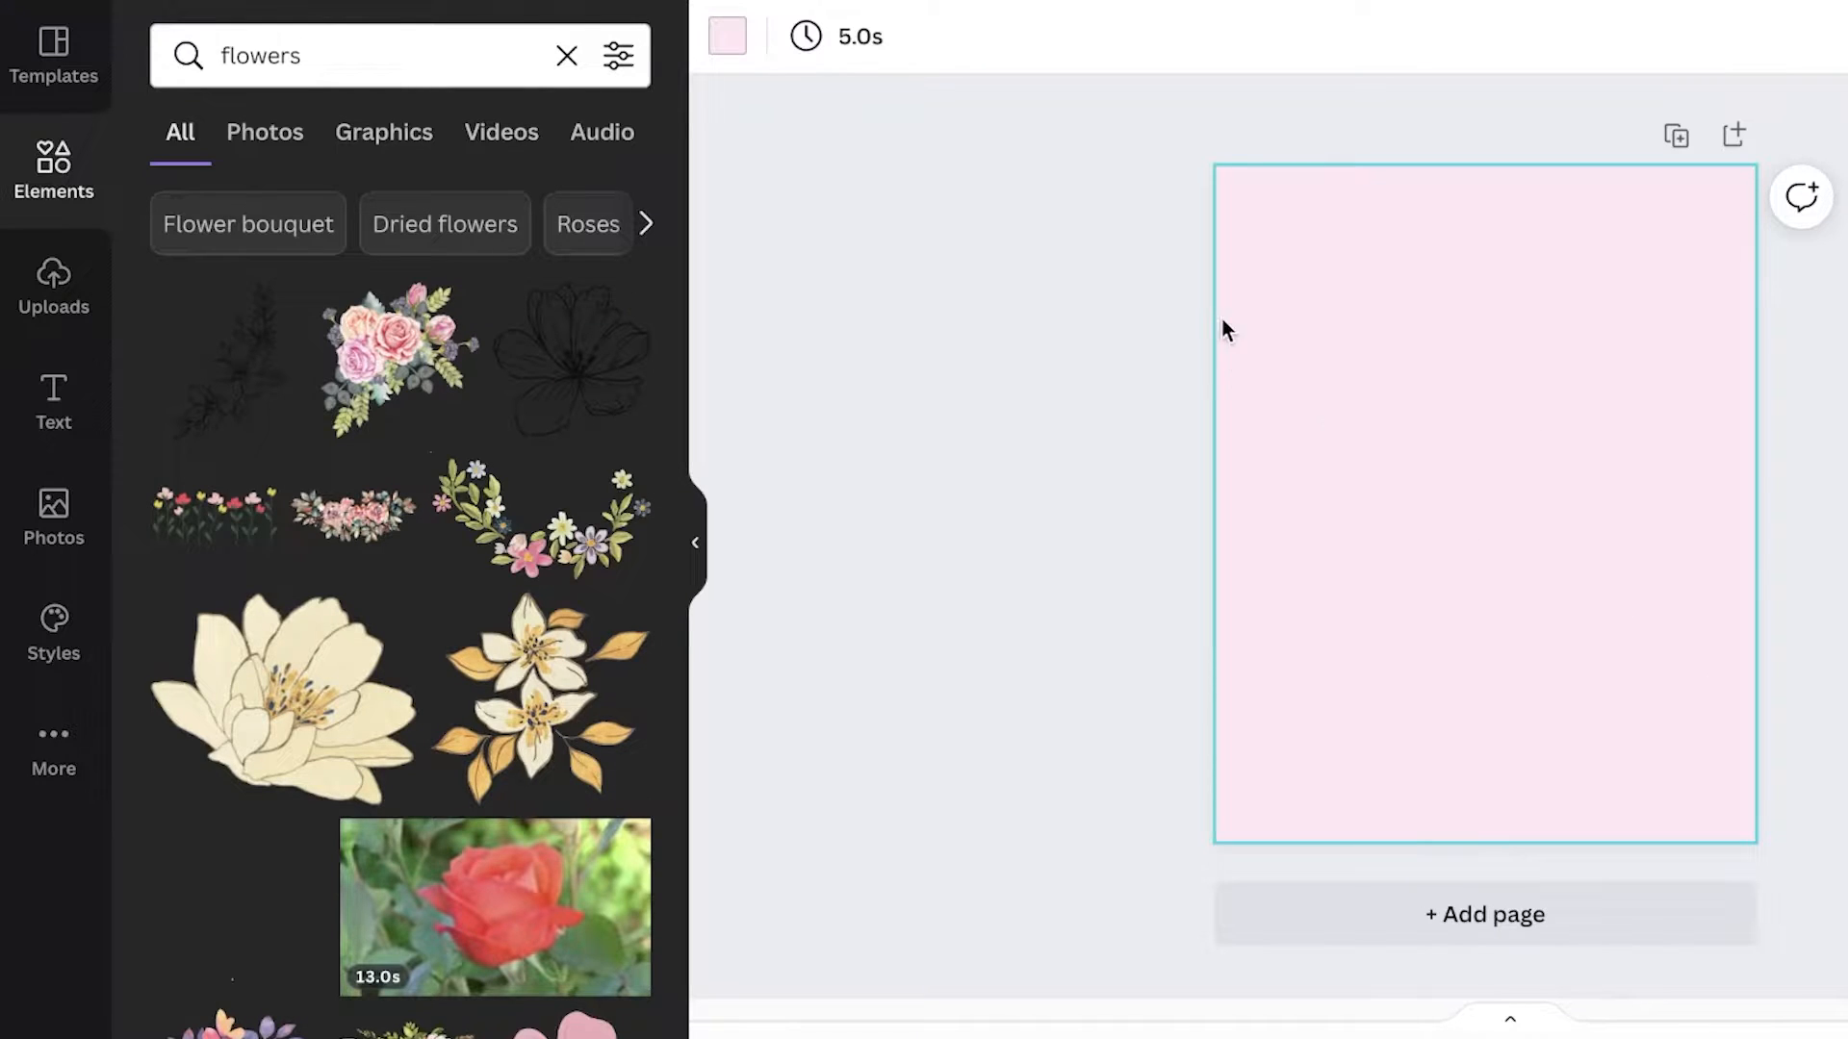
left_click(426, 356)
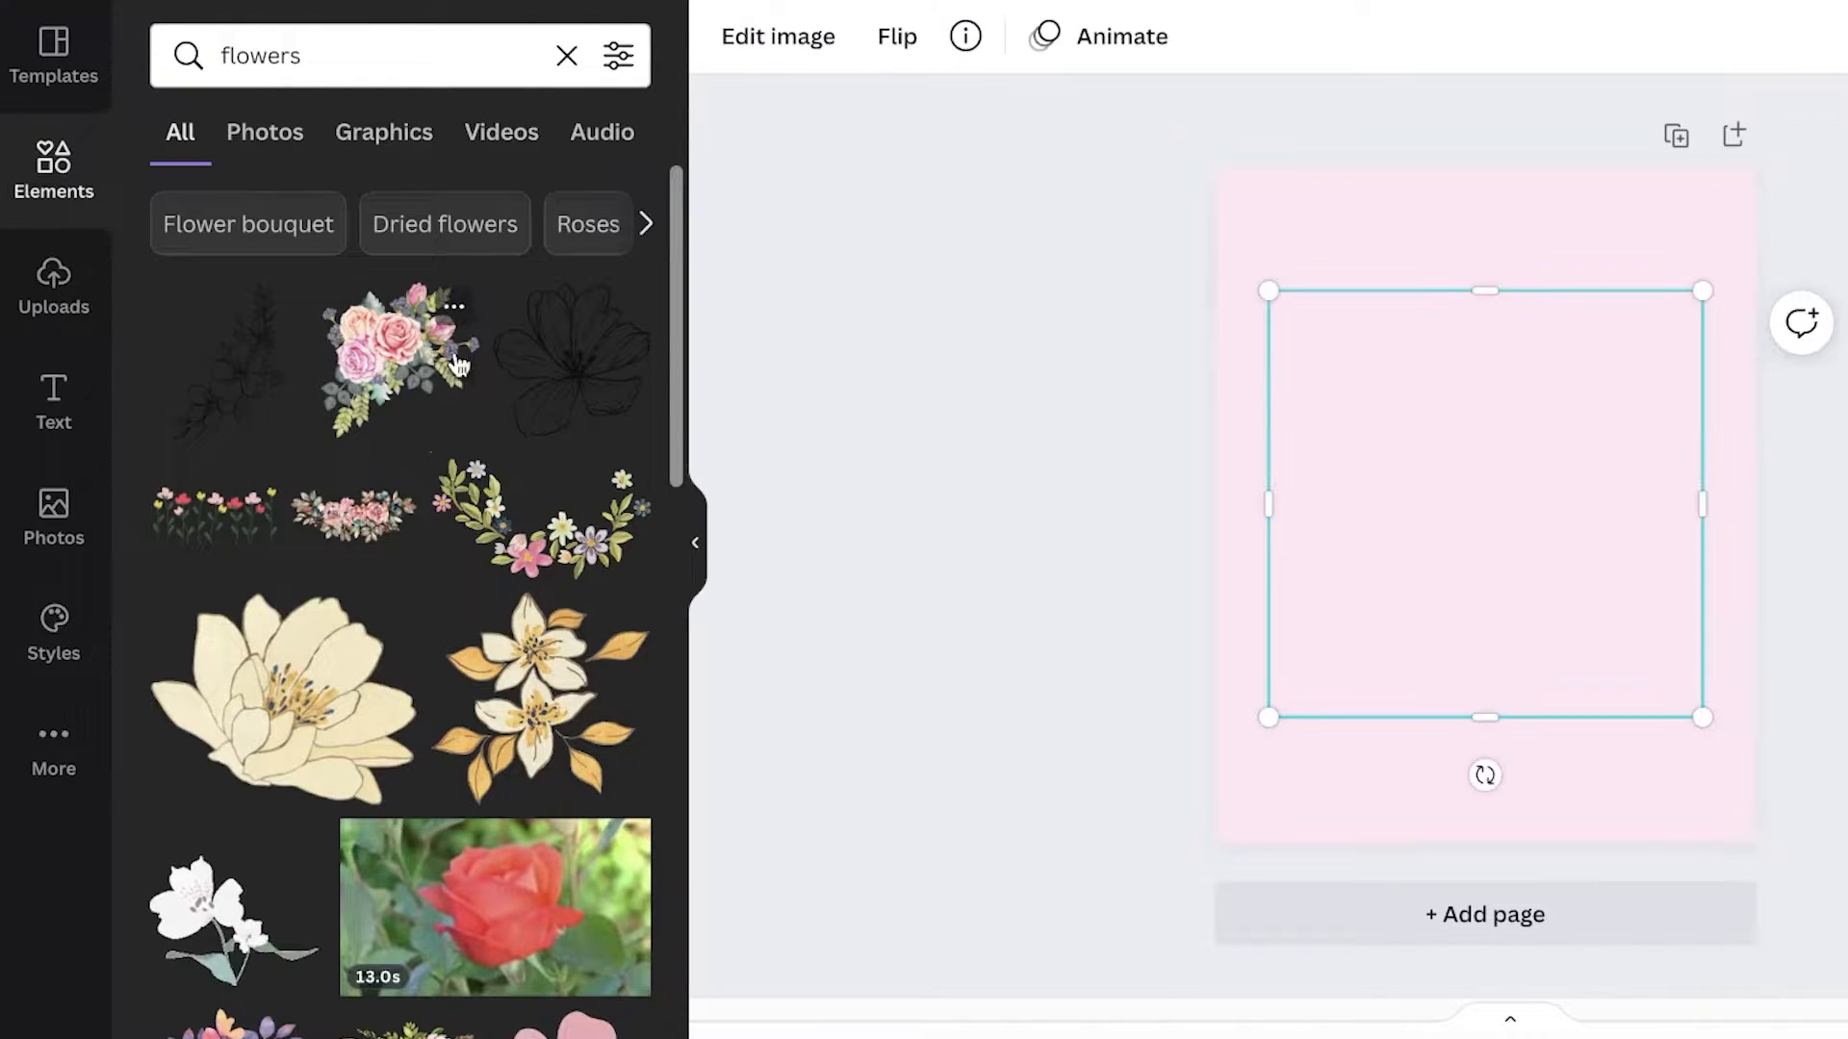
left_click_drag(1122, 647, 1288, 437)
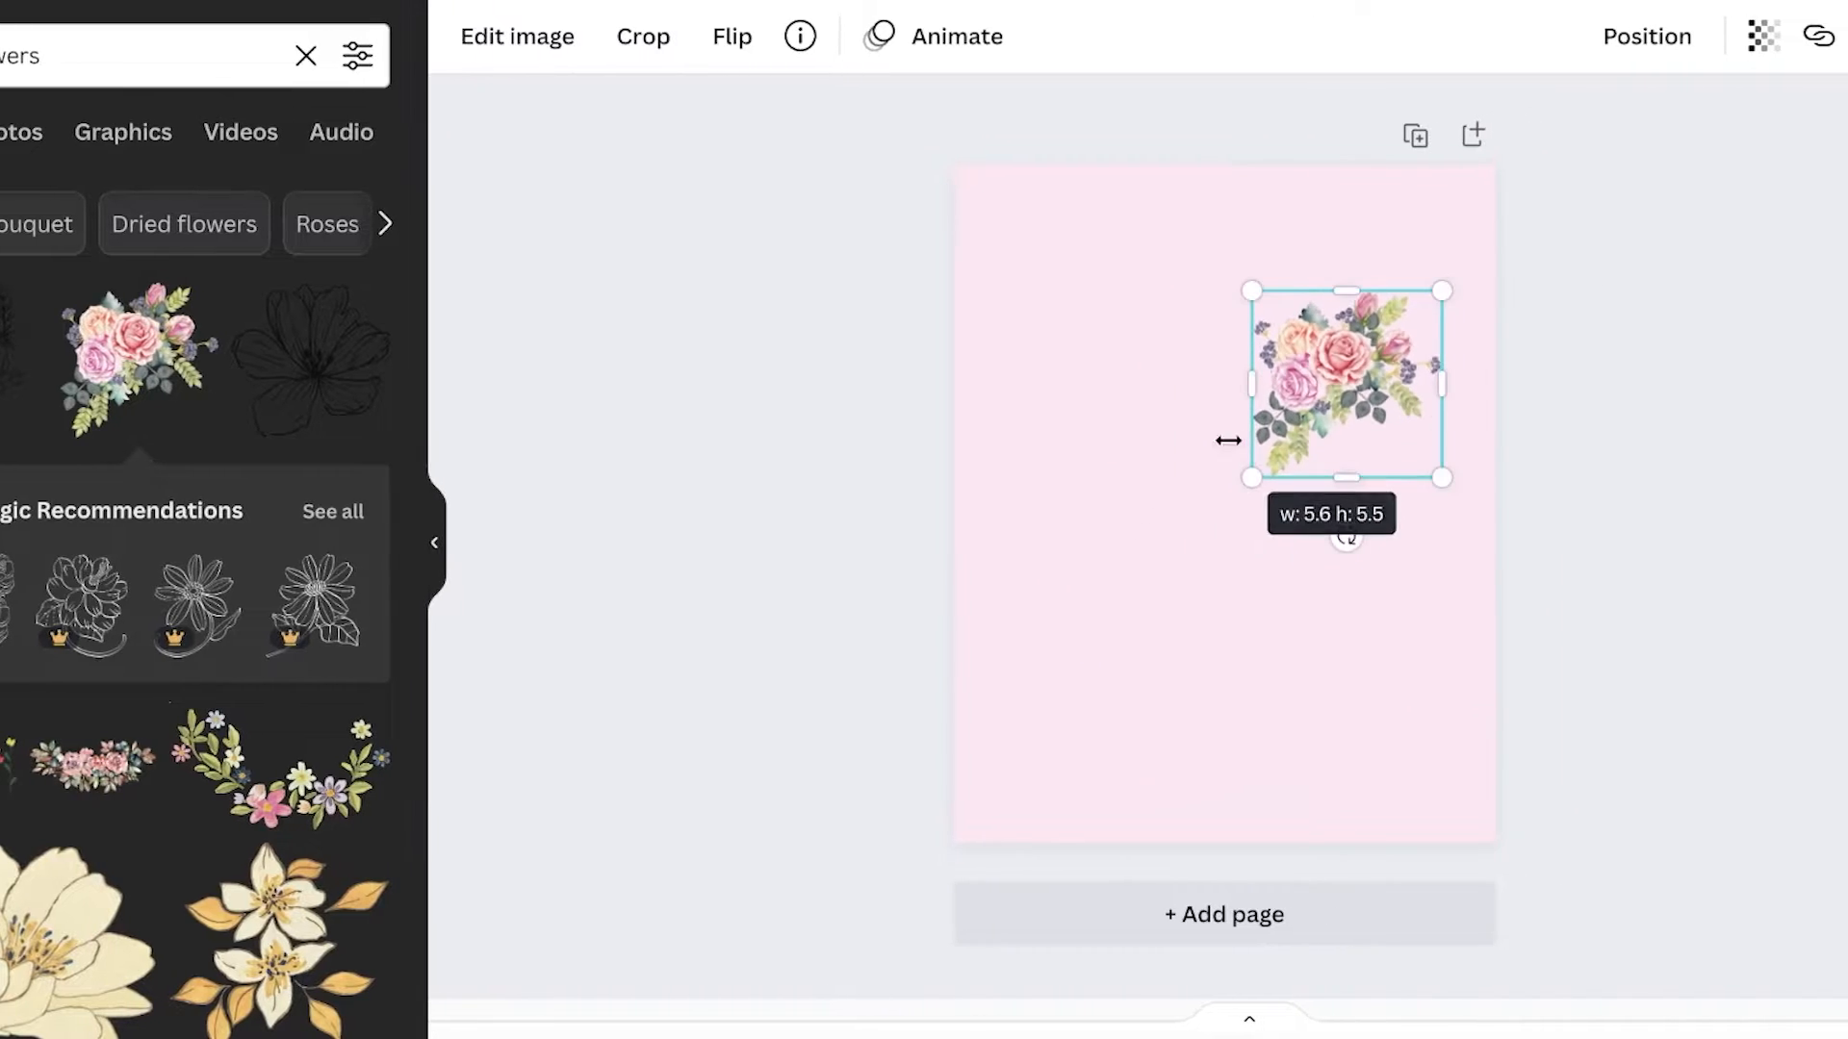
left_click_drag(1387, 387, 1391, 264)
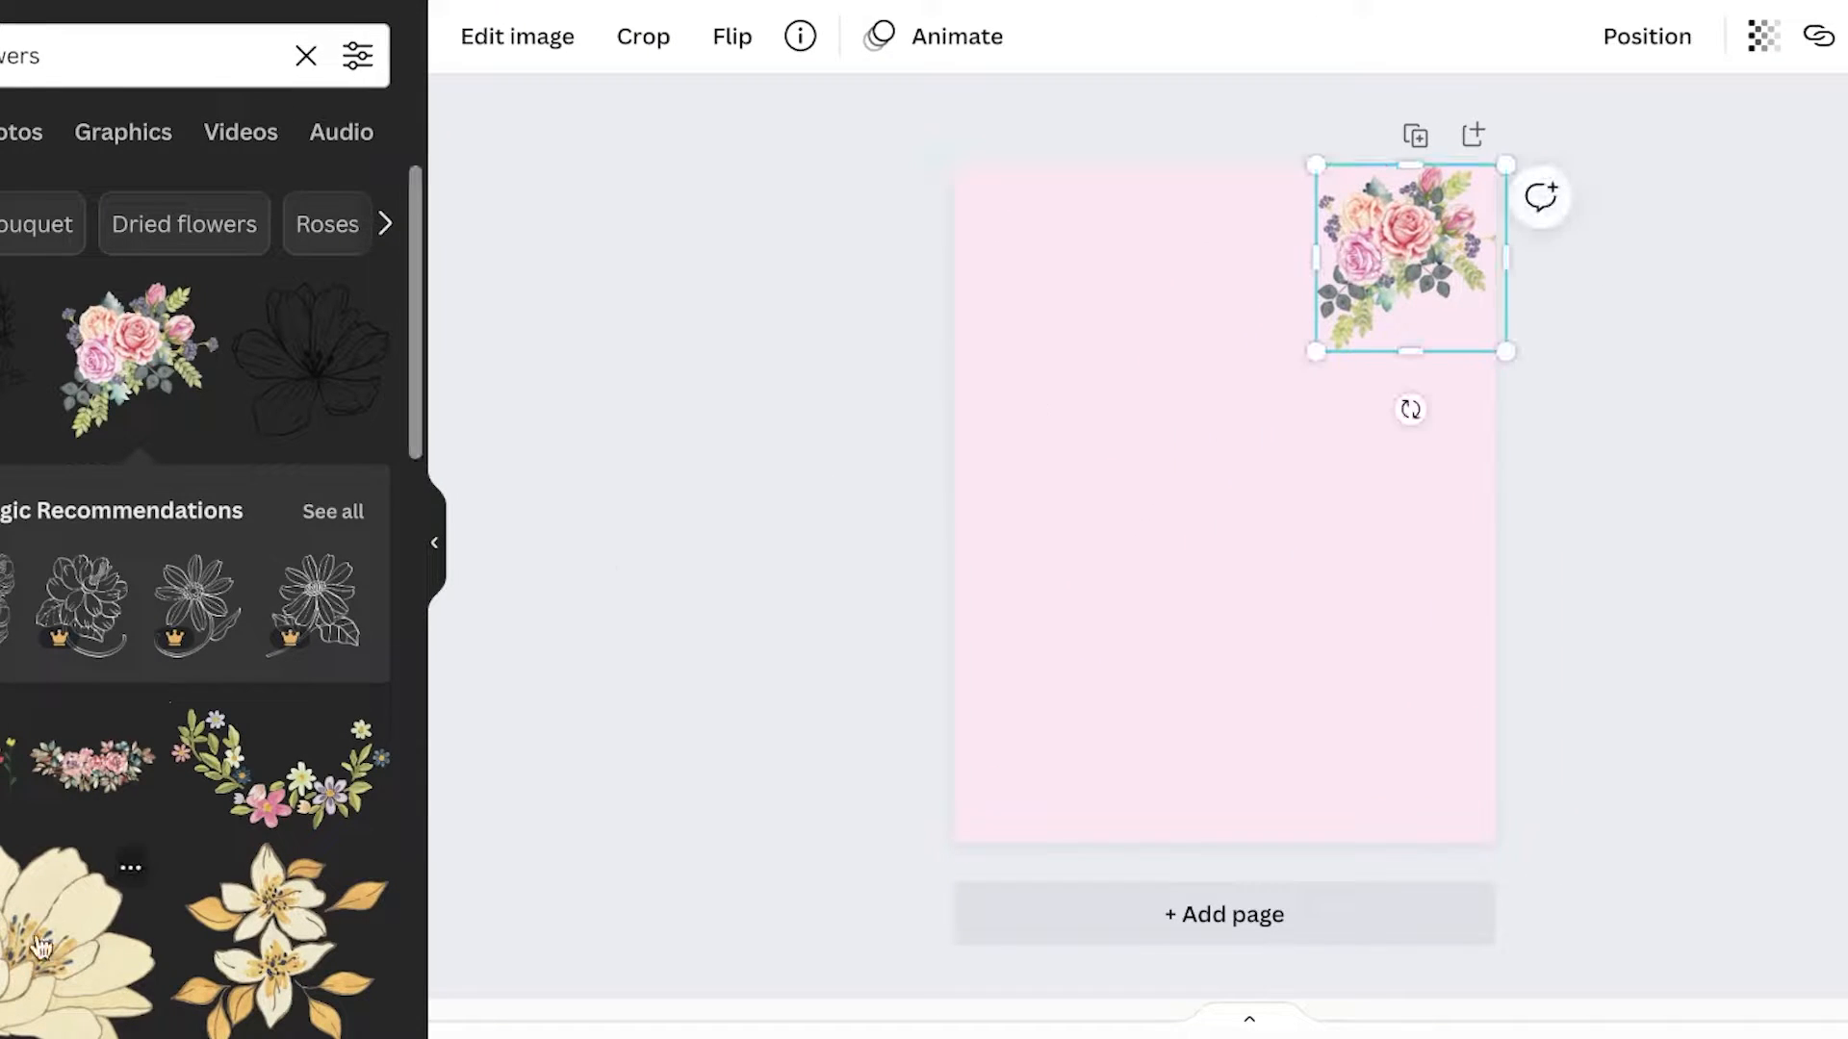
Add the single cream flower, shrink it and place it in the page's upper-left corner, partly past the edge
left_click(41, 945)
left_click_drag(1079, 401, 1122, 424)
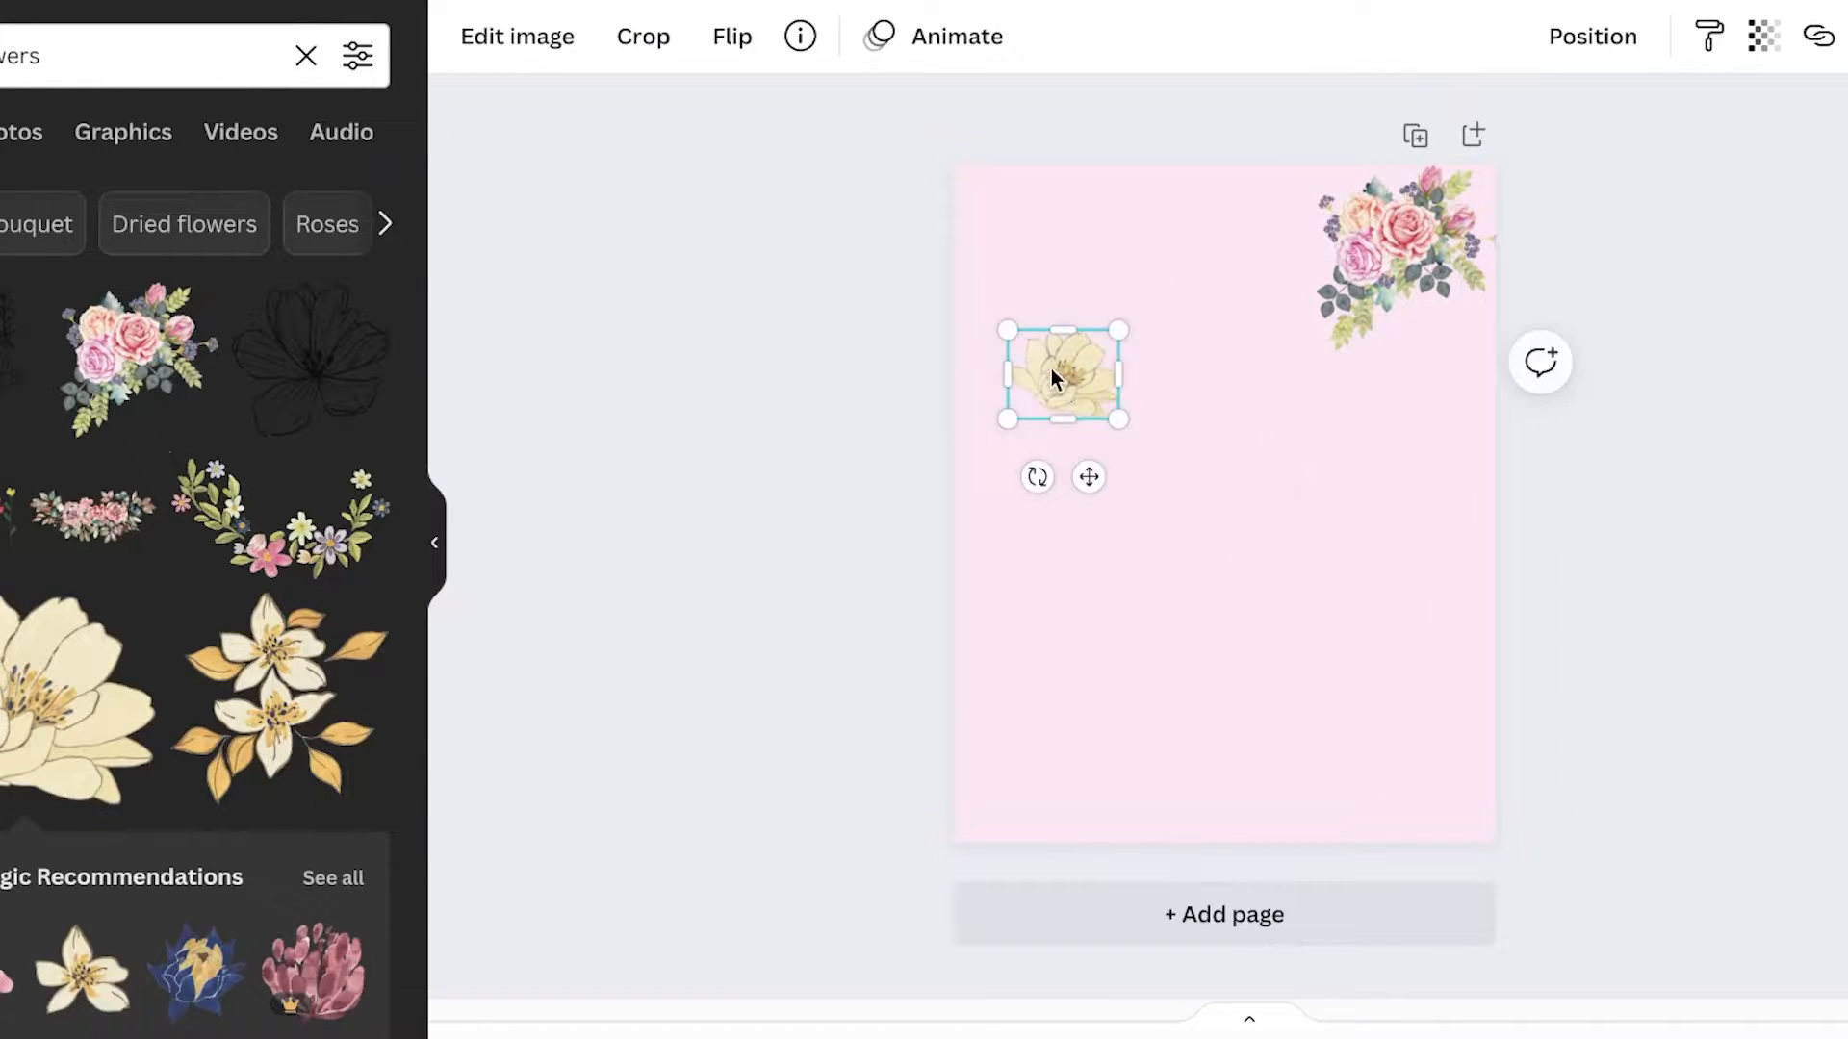
left_click_drag(1051, 370, 966, 191)
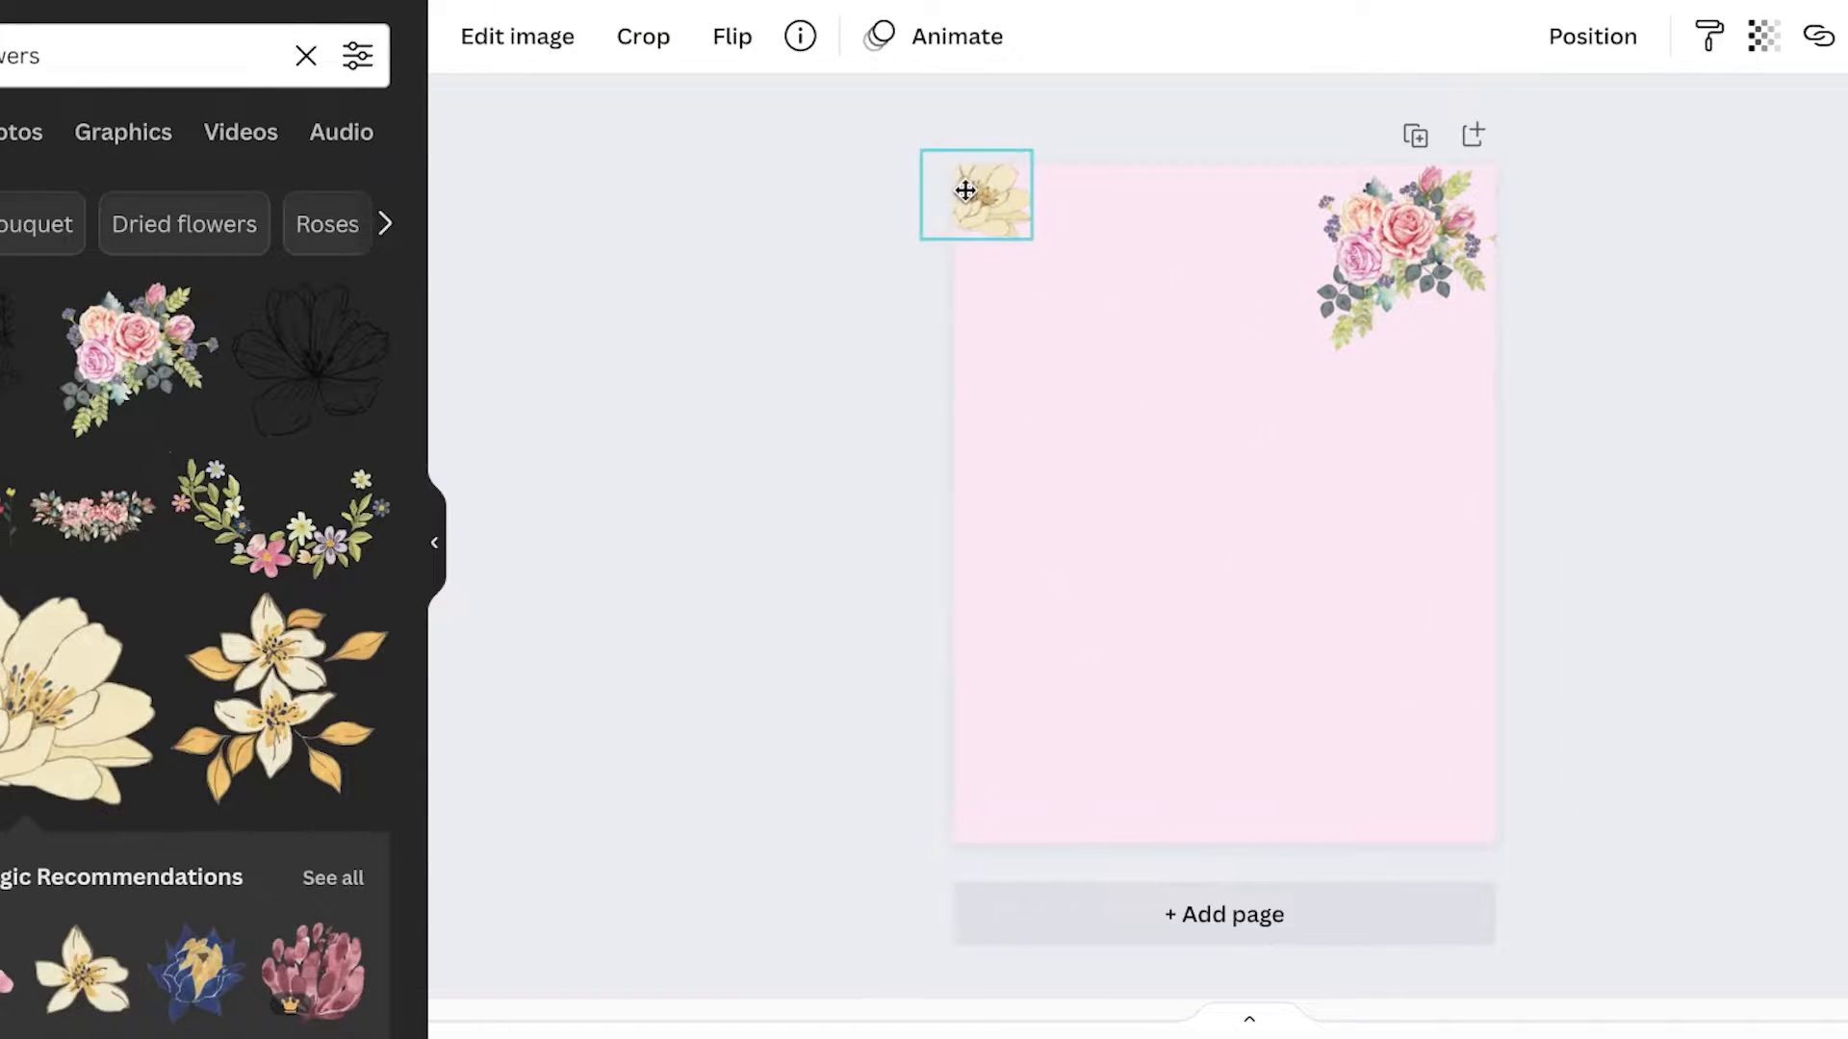
Add the cream double flower with golden leaves, shrink it beside the rose bouquet, and shift both farther past the page's upper edge
left_click(262, 698)
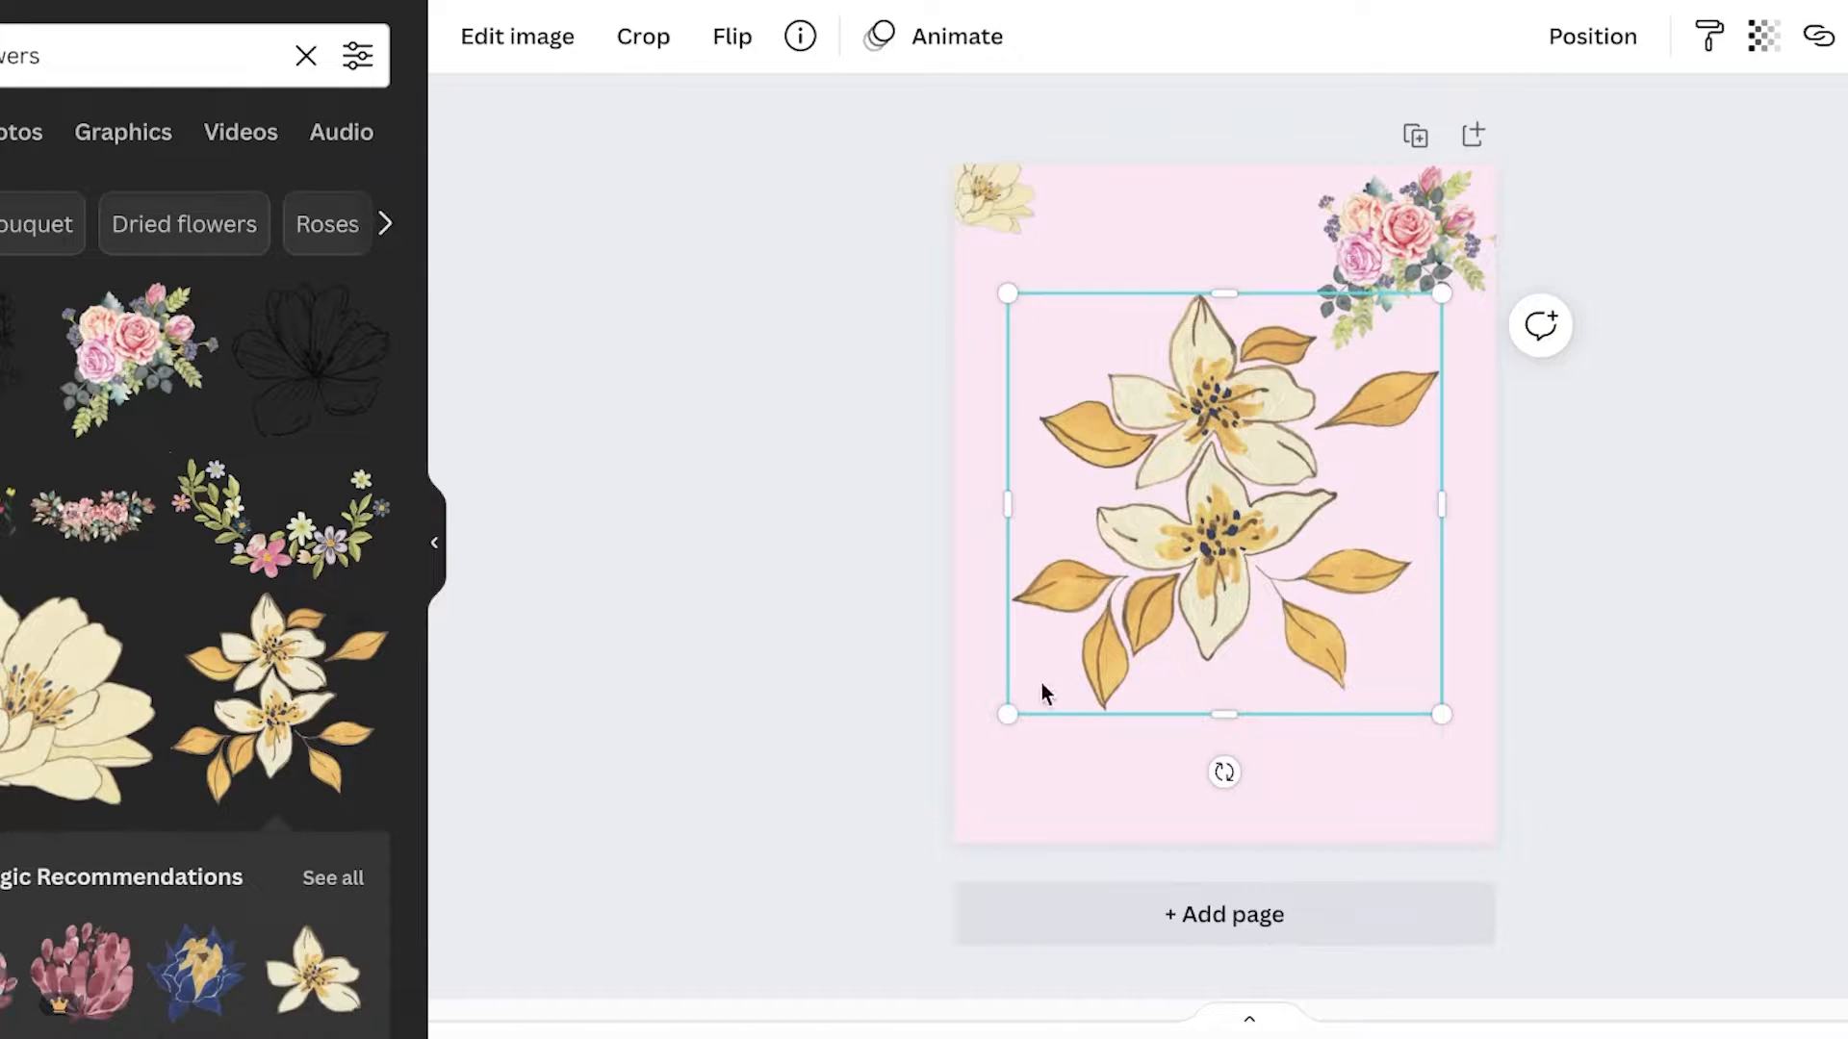
left_click_drag(1010, 710, 1305, 215)
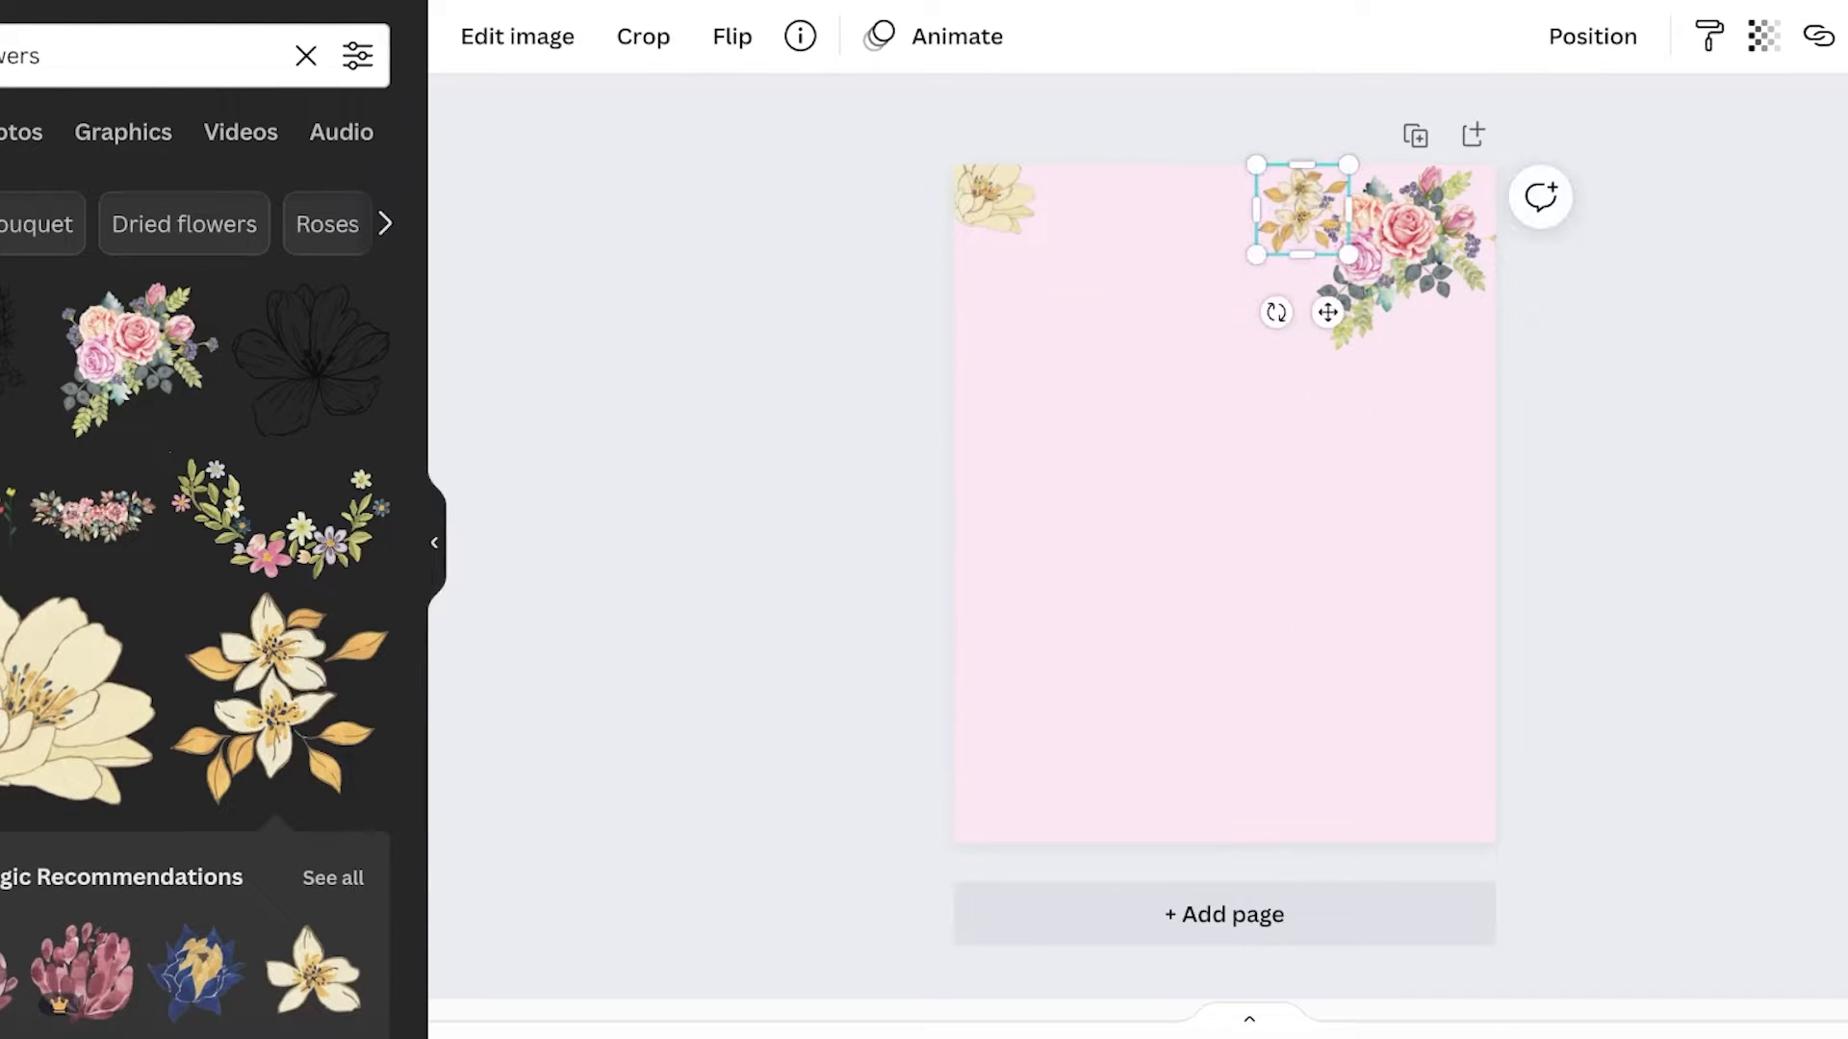
left_click_drag(1492, 1036, 1501, 1036)
scroll(1665, 784, "up", 1)
left_click_drag(1481, 249, 1522, 187)
left_click_drag(1331, 171, 1366, 148)
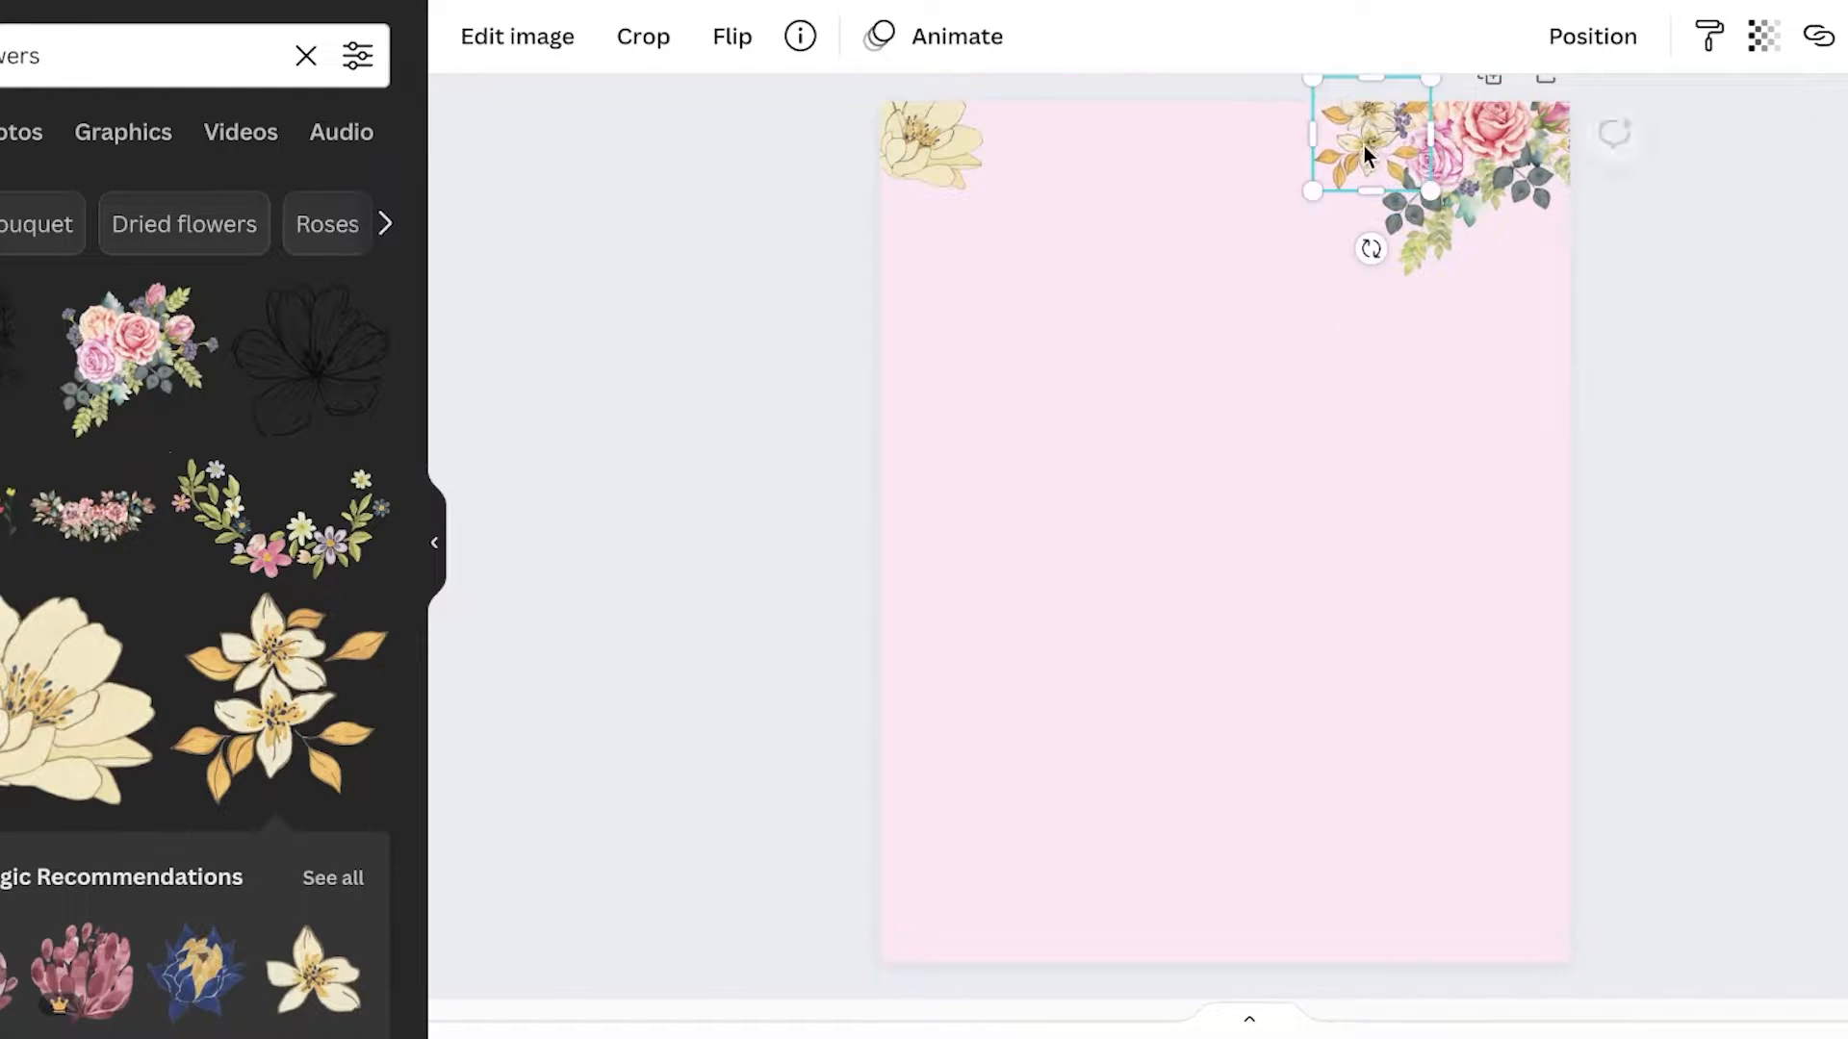
Add the pink rose garland at the page's upper edge and the pale pastel flower cluster below the golden-leaved flower, both reduced in size
left_click(92, 515)
left_click_drag(948, 653, 1286, 506)
left_click_drag(1374, 469, 1207, 143)
left_click(185, 748)
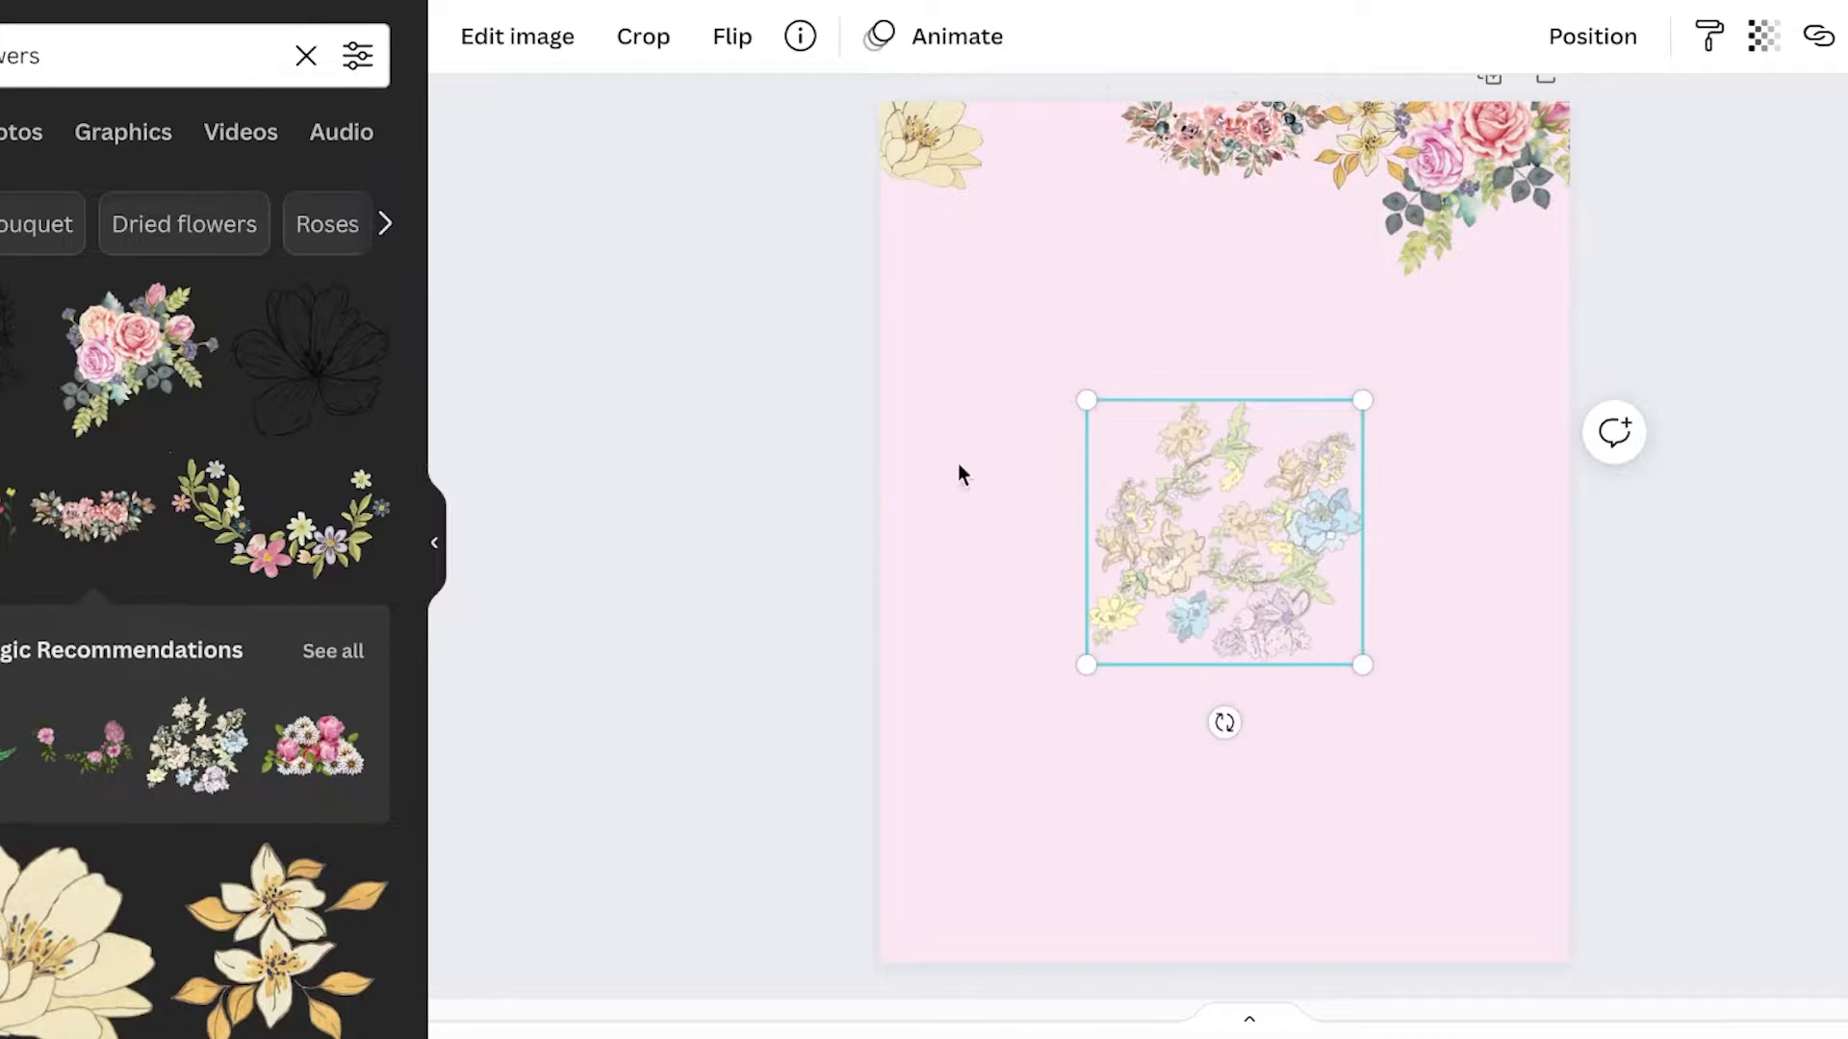
left_click_drag(1189, 451, 1175, 424)
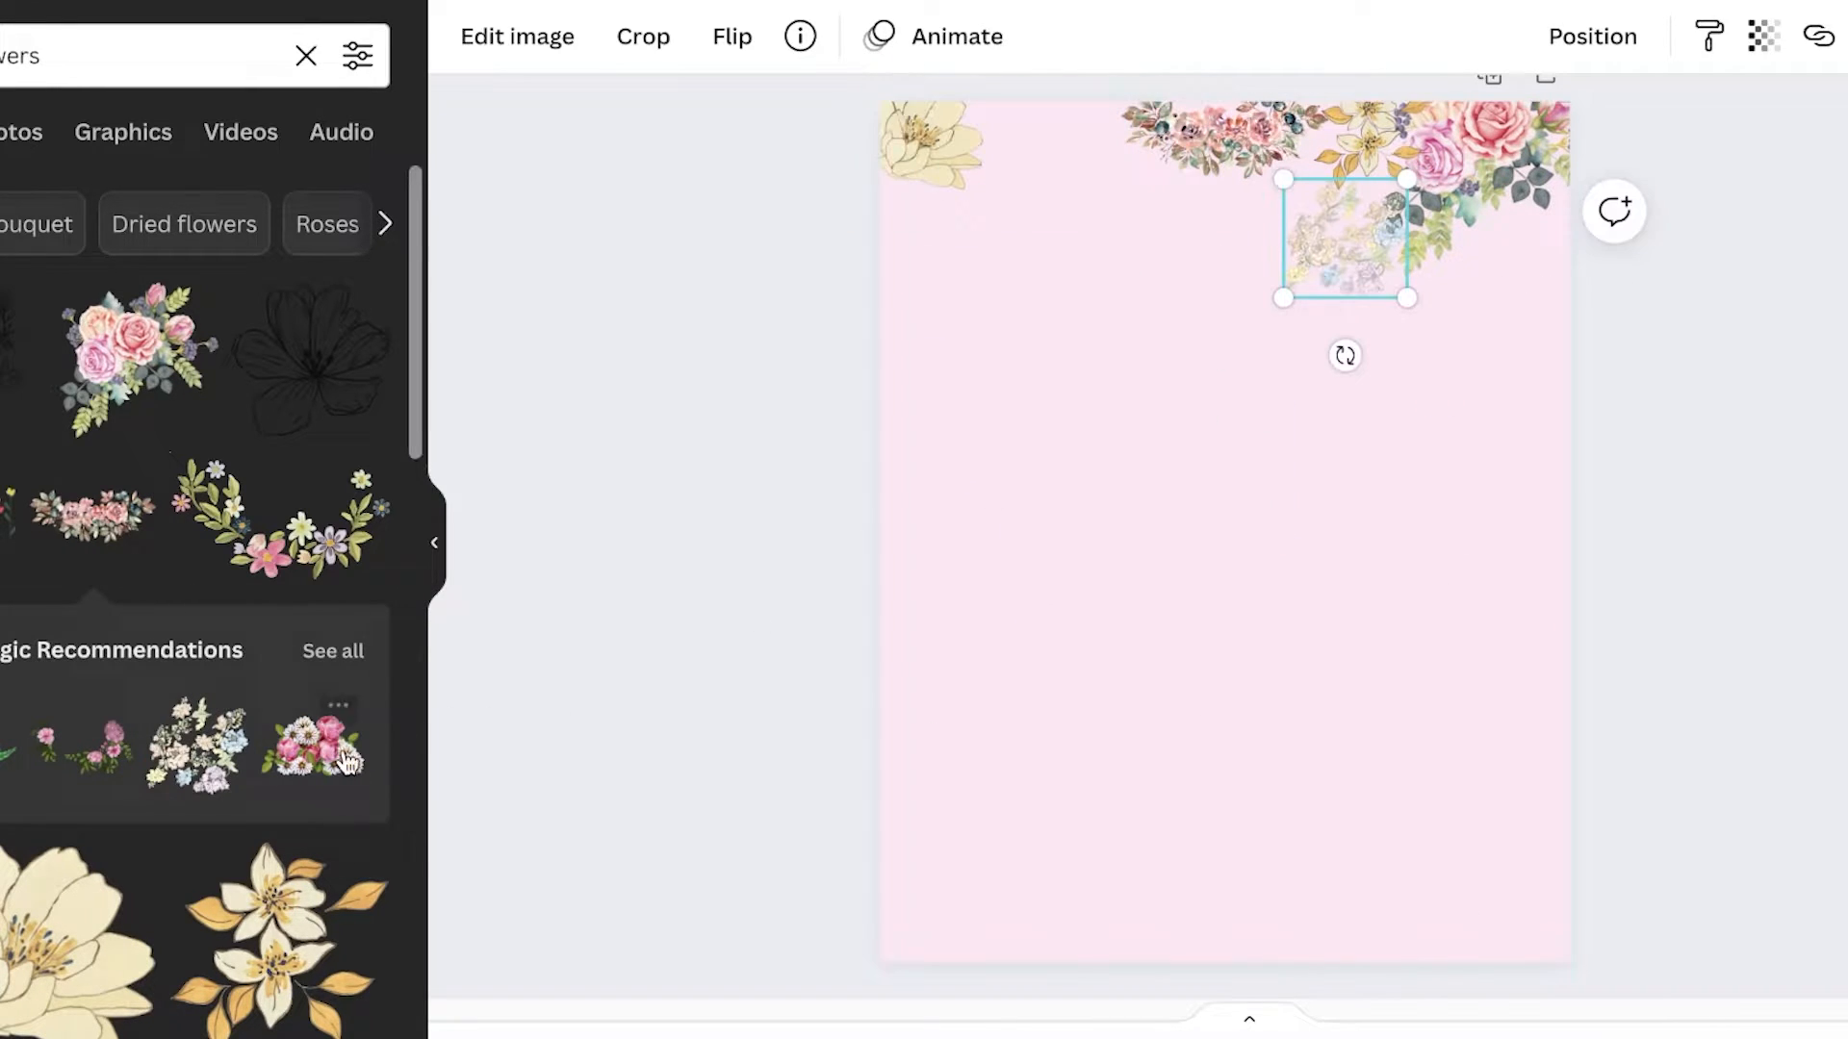
Add the pink peony and white daisy cluster, shrink it and fit it between the cream flower and the rose garland
left_click(348, 763)
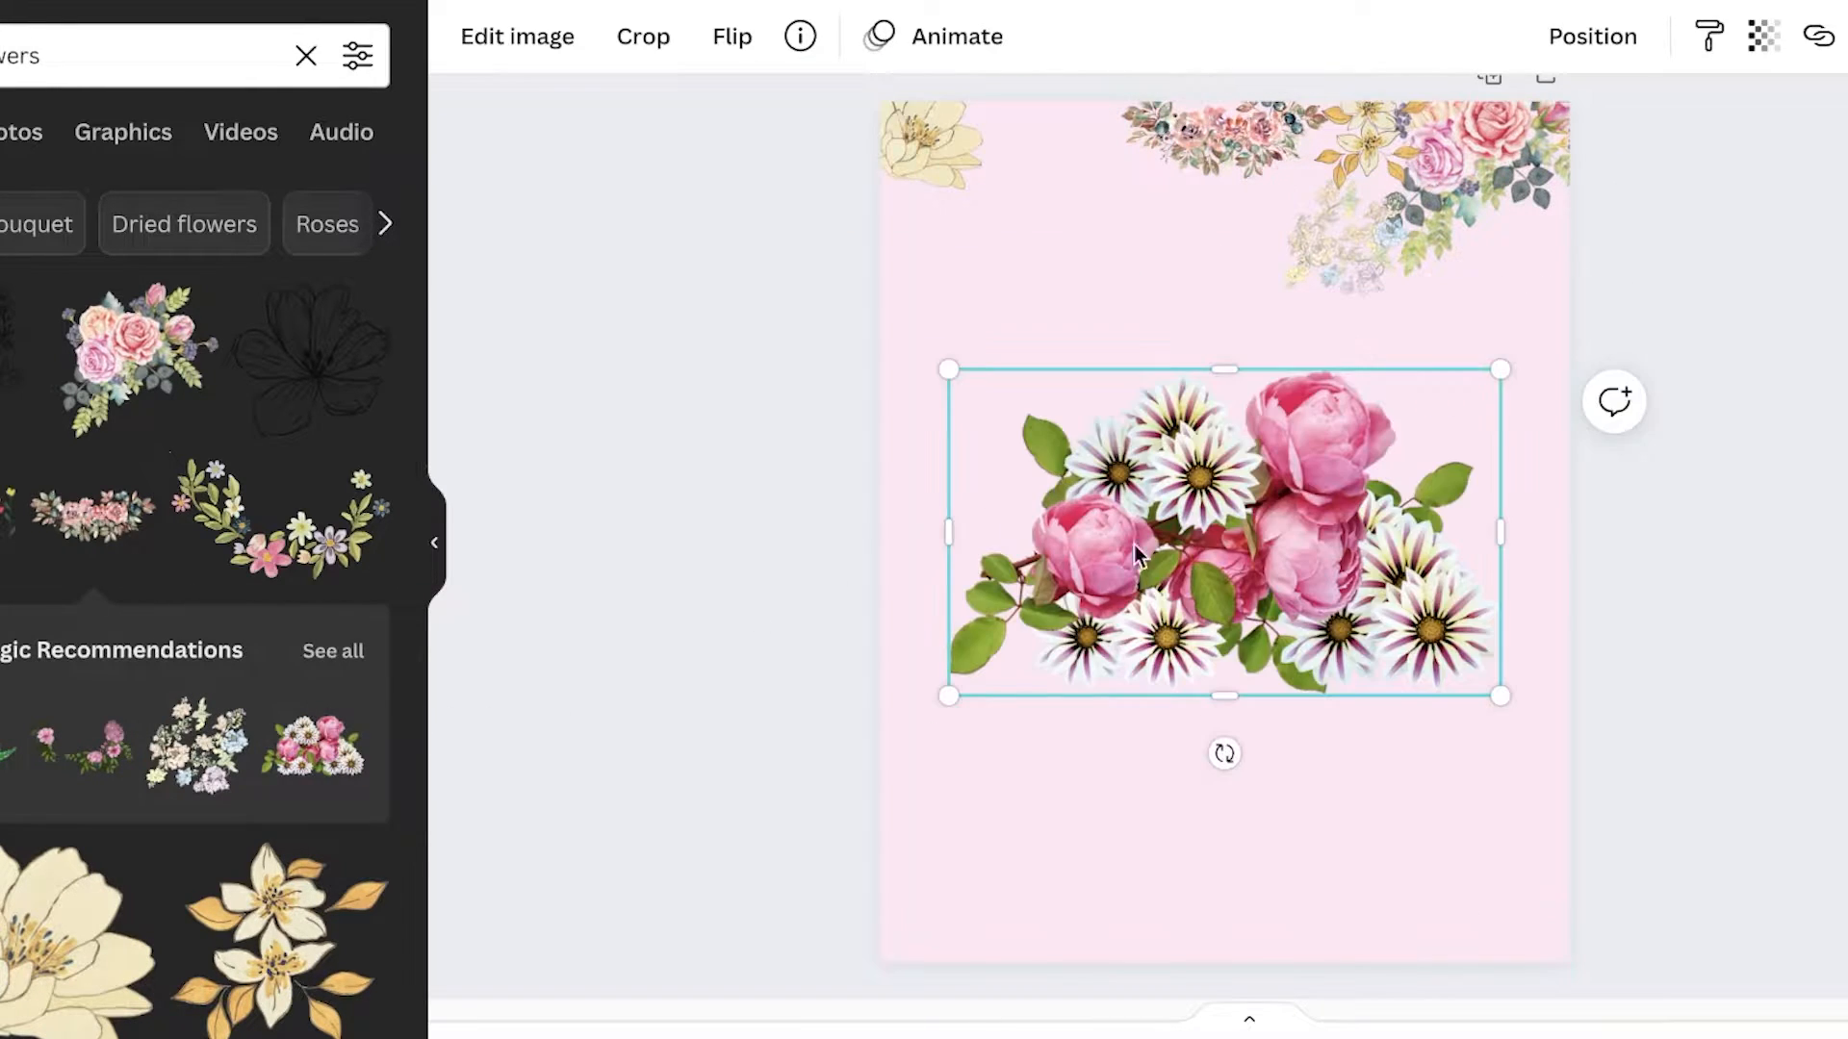
left_click_drag(1478, 679, 1221, 528)
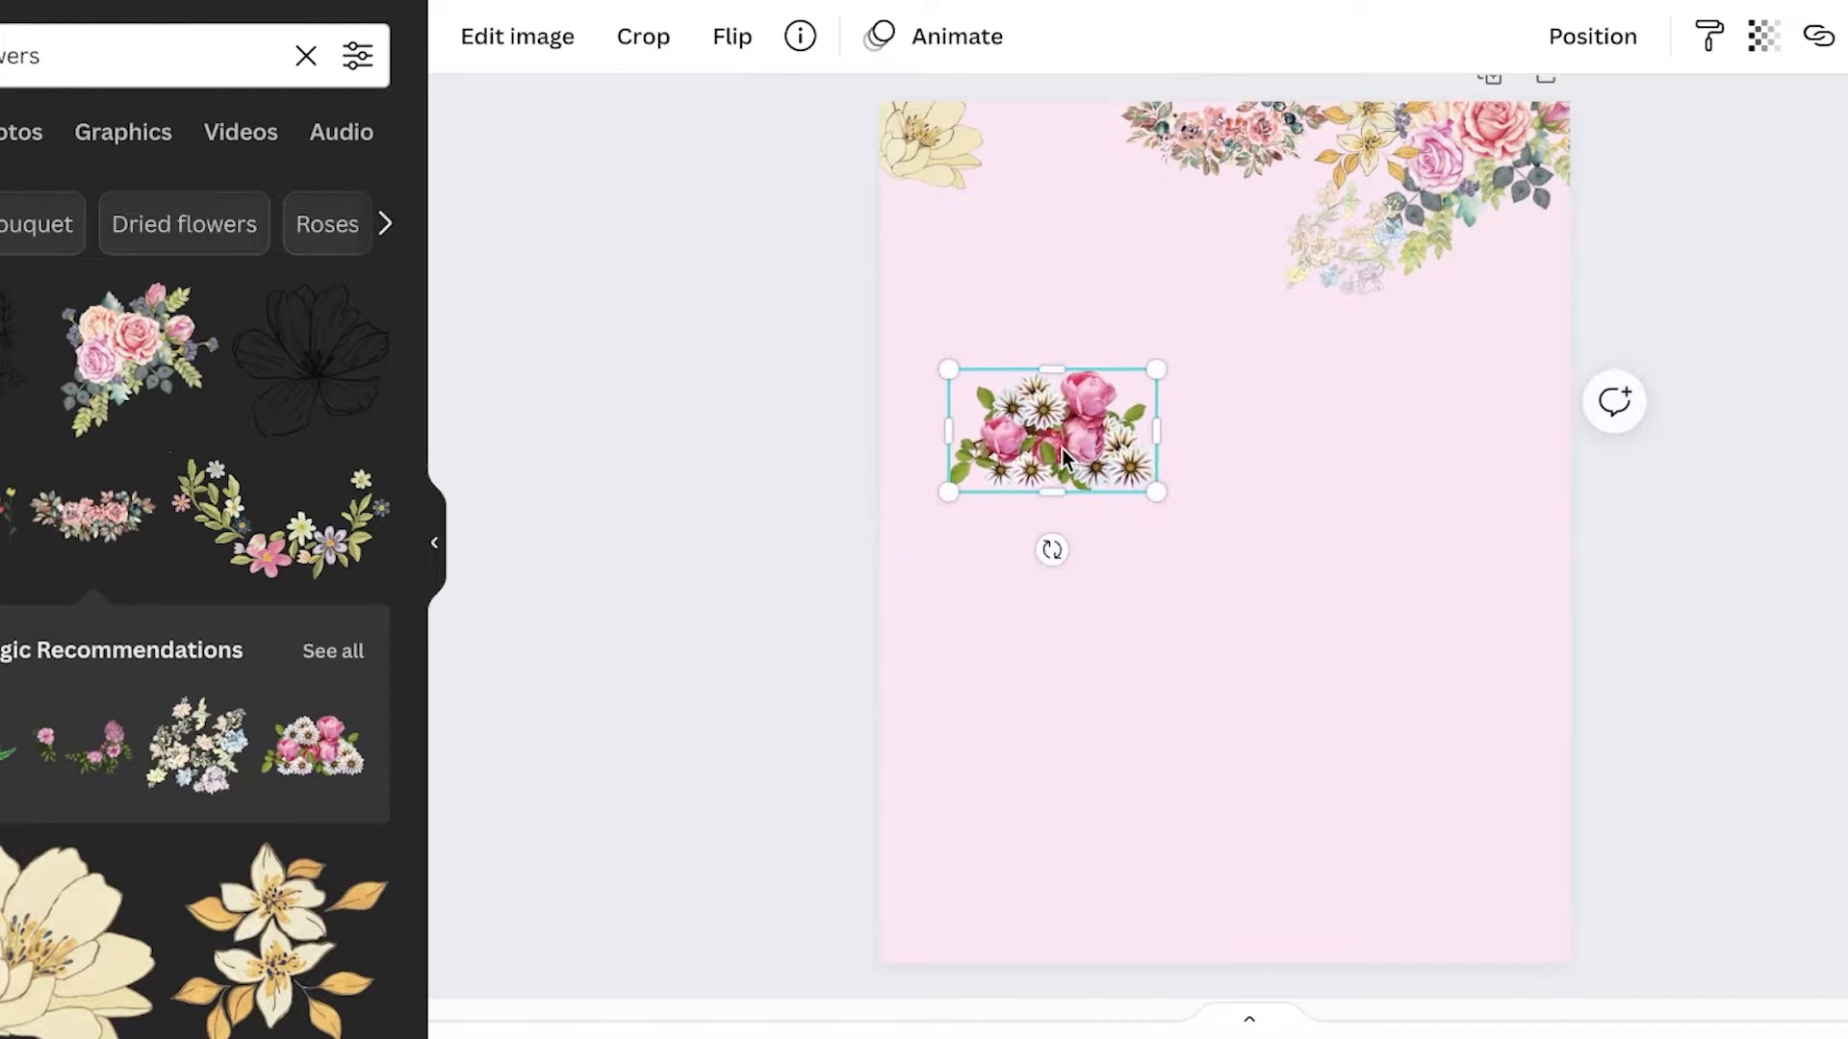
left_click_drag(1052, 433, 1064, 153)
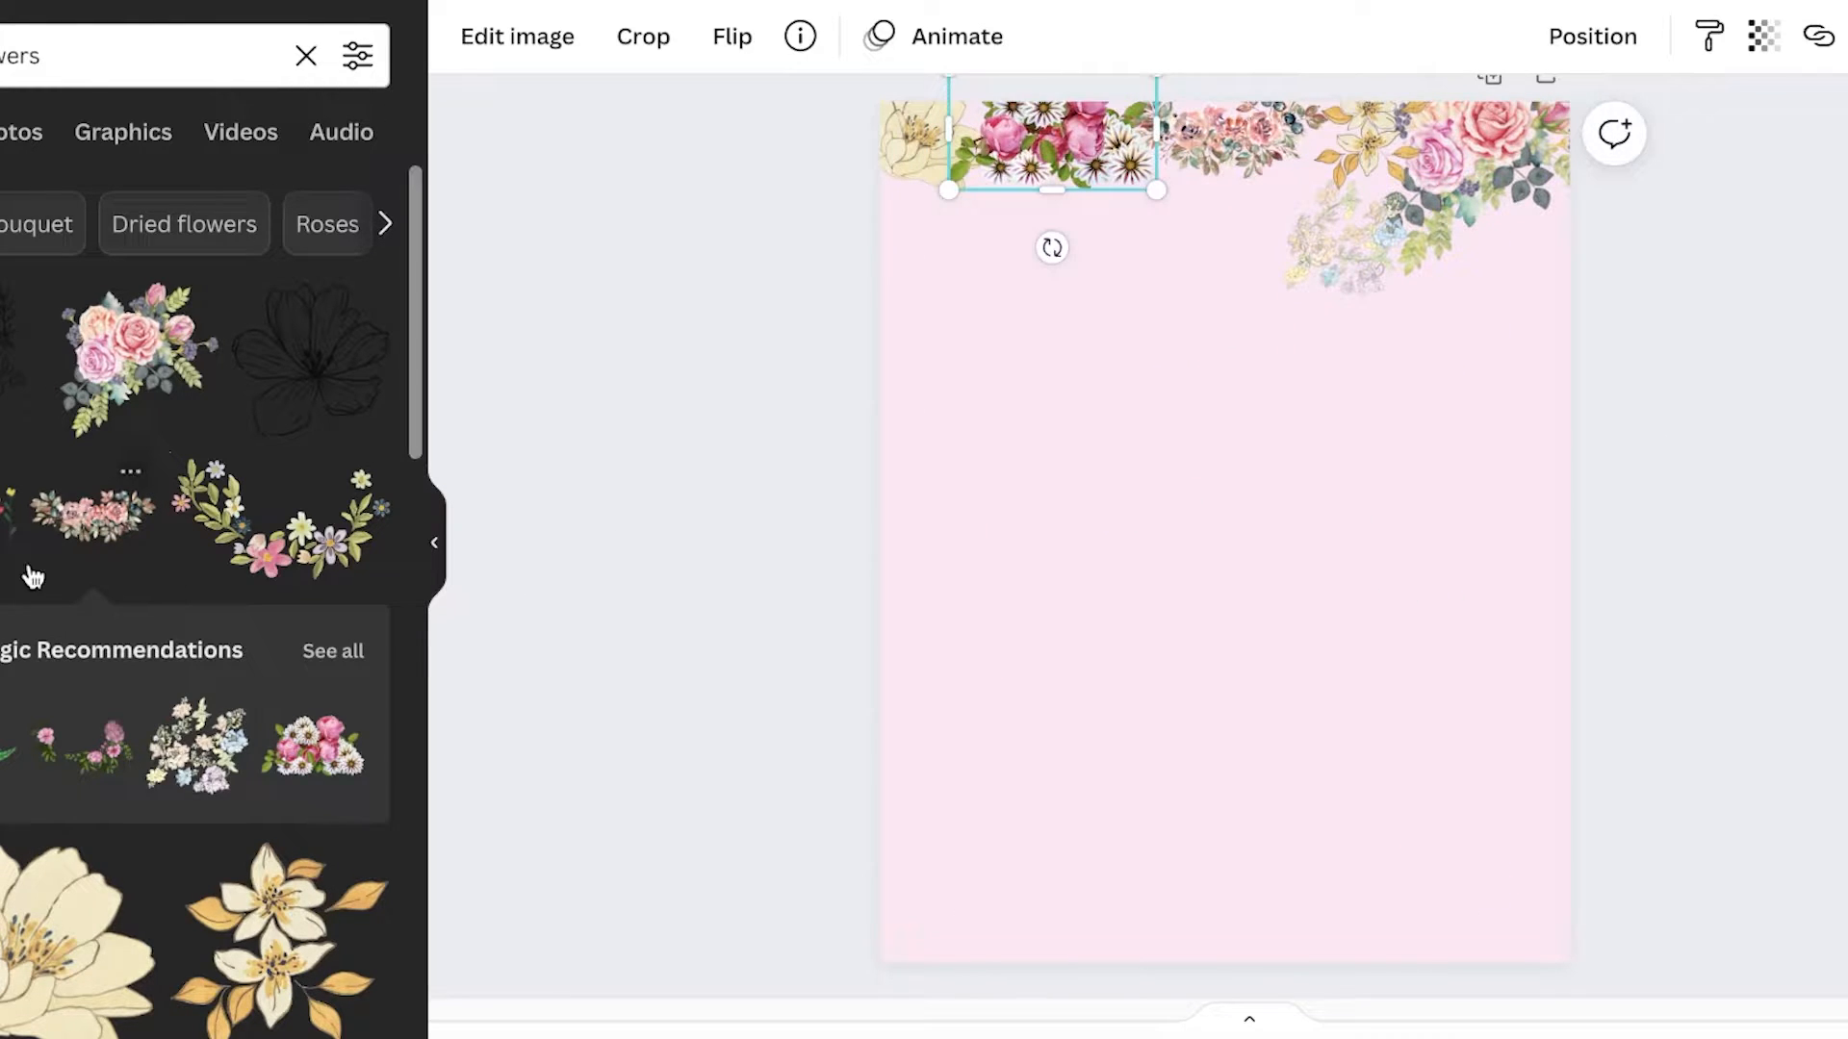
From all the garland's recommended graphics, add the yellow-leaved pink and orange flower cluster, small, at the page's left edge below the cream flower
left_click(333, 651)
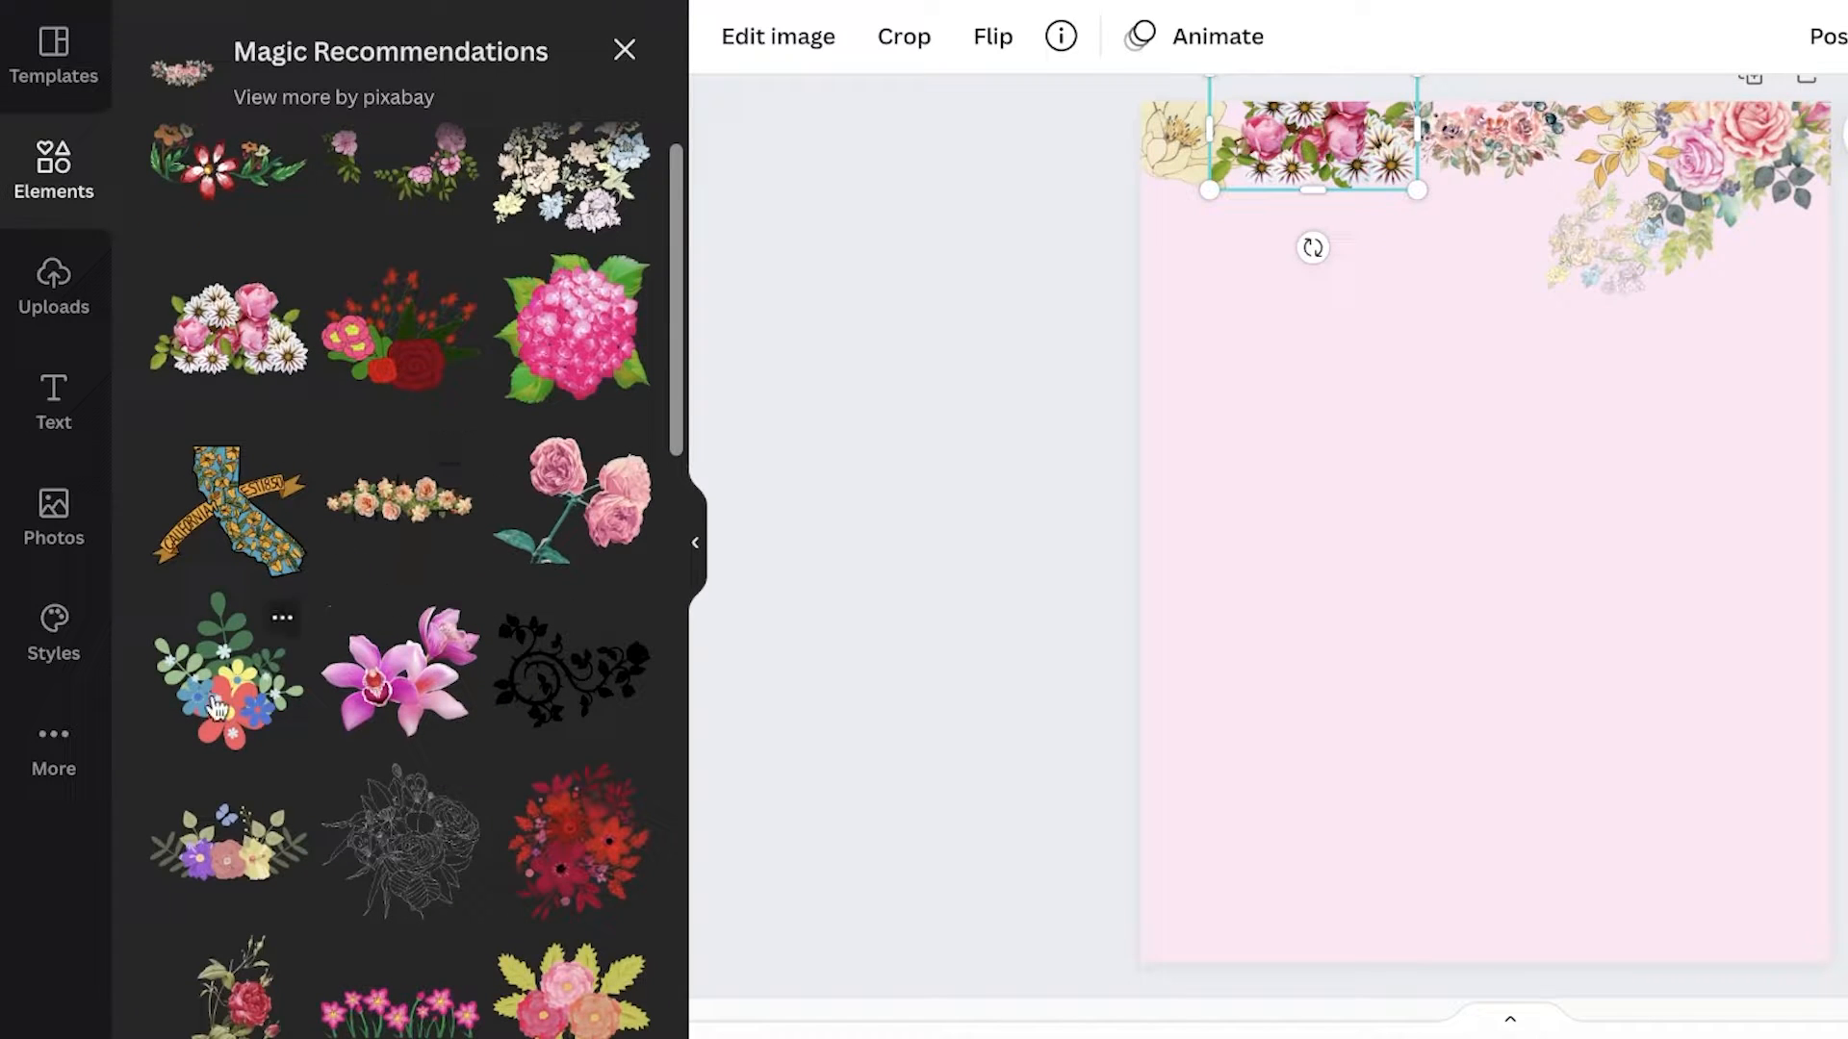
scroll(583, 782, "down", 1)
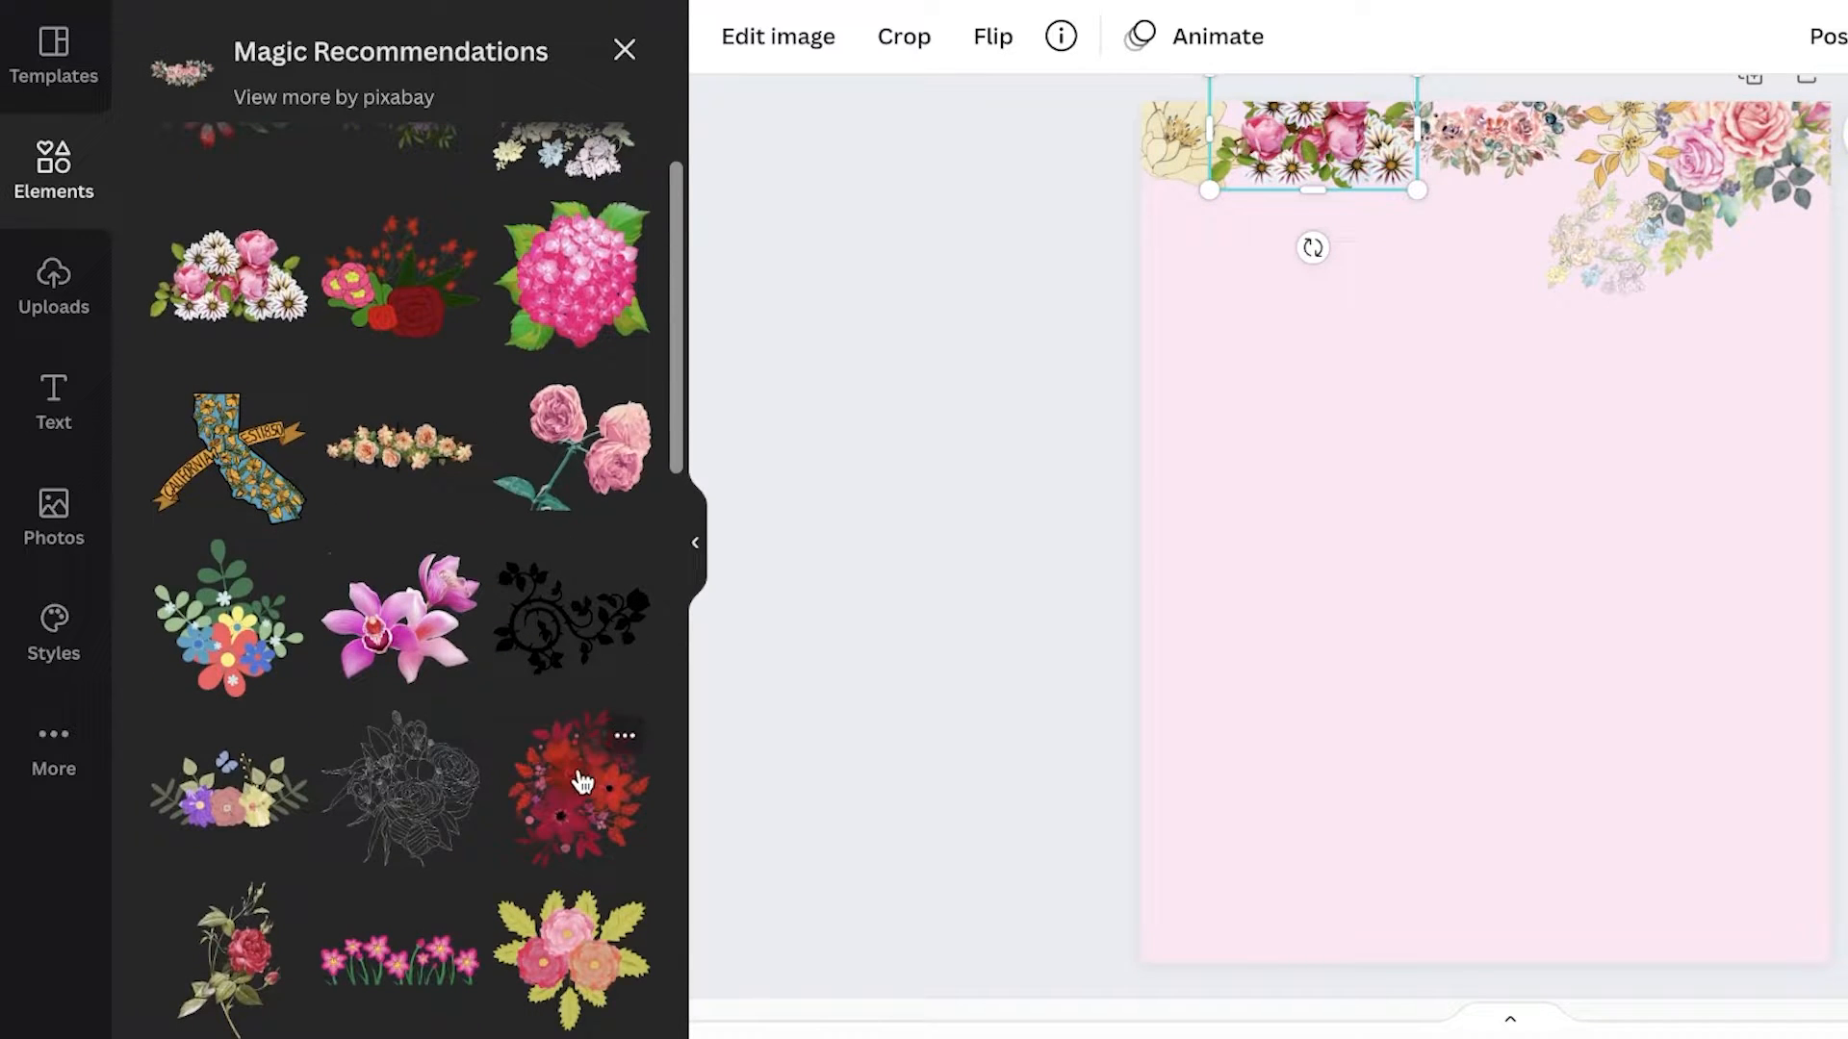
left_click(549, 994)
left_click_drag(1357, 661, 1168, 226)
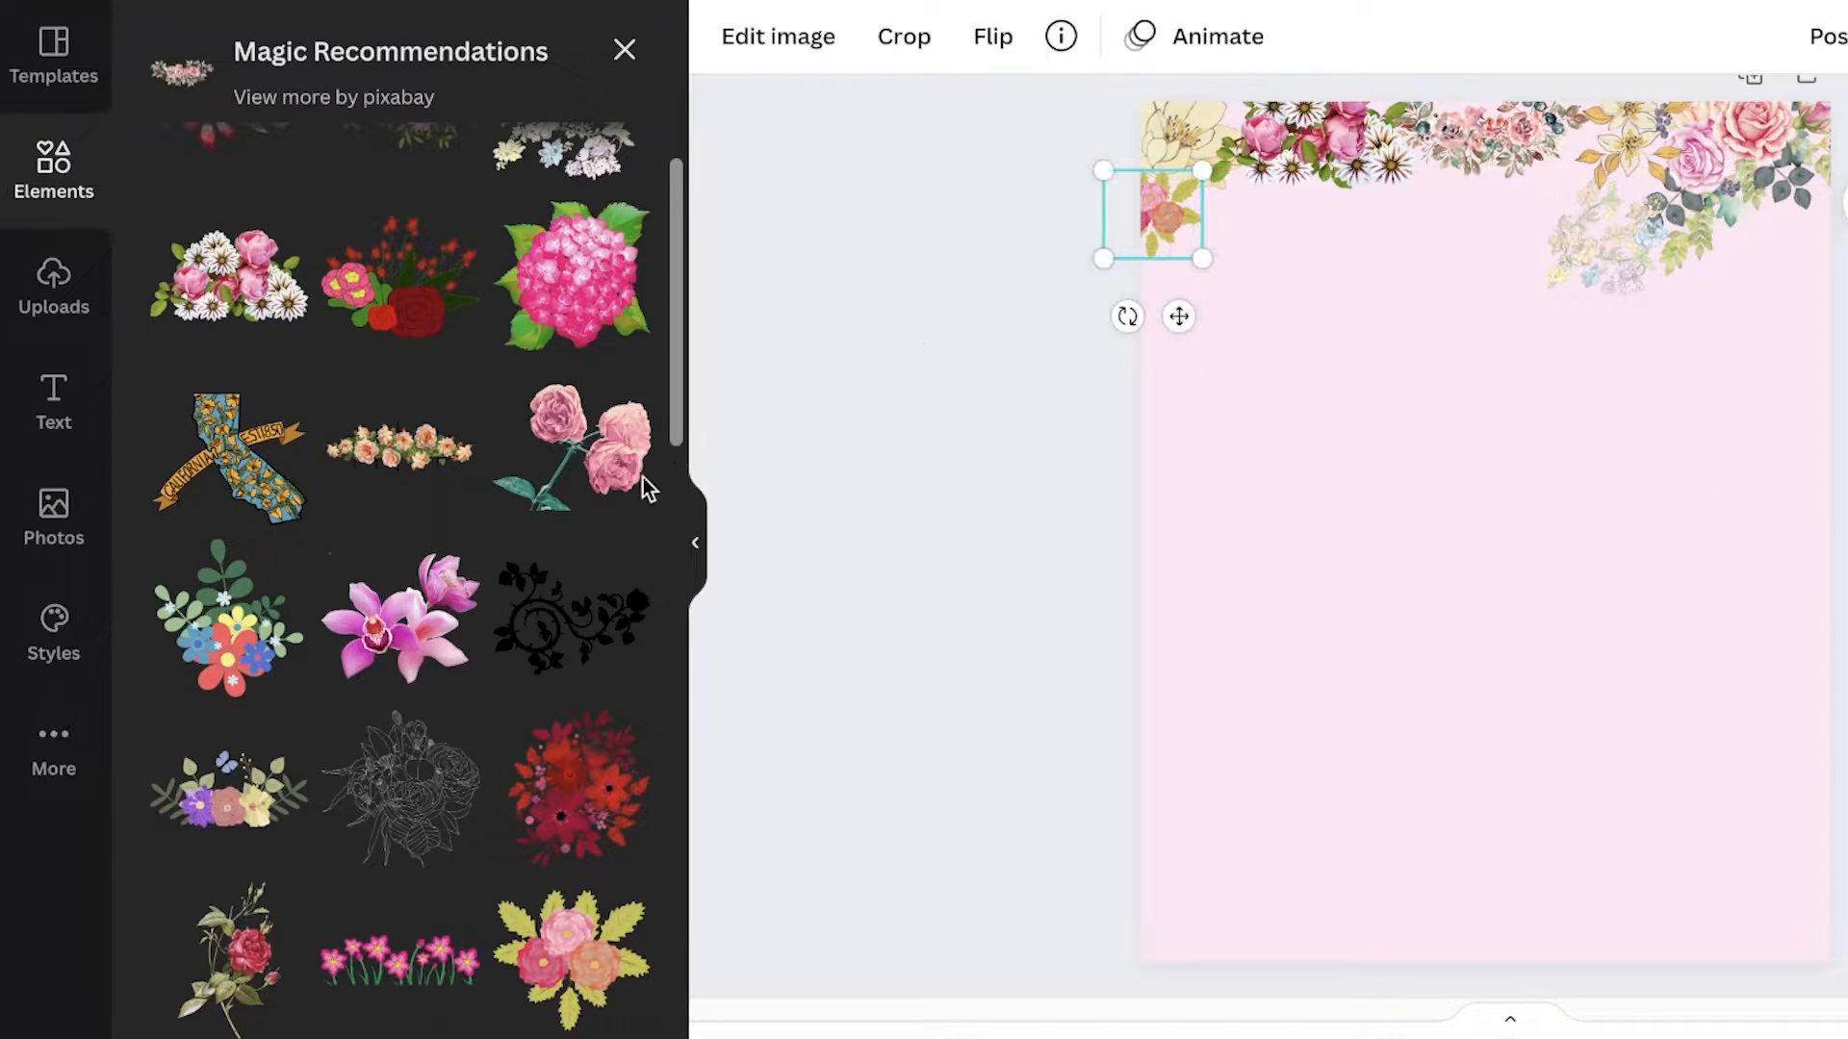
Add the purple rose with a stem, shrink and rotate it beside the yellow-leaved cluster, and send it backward
scroll(558, 722, "down", 7)
scroll(578, 577, "down", 1)
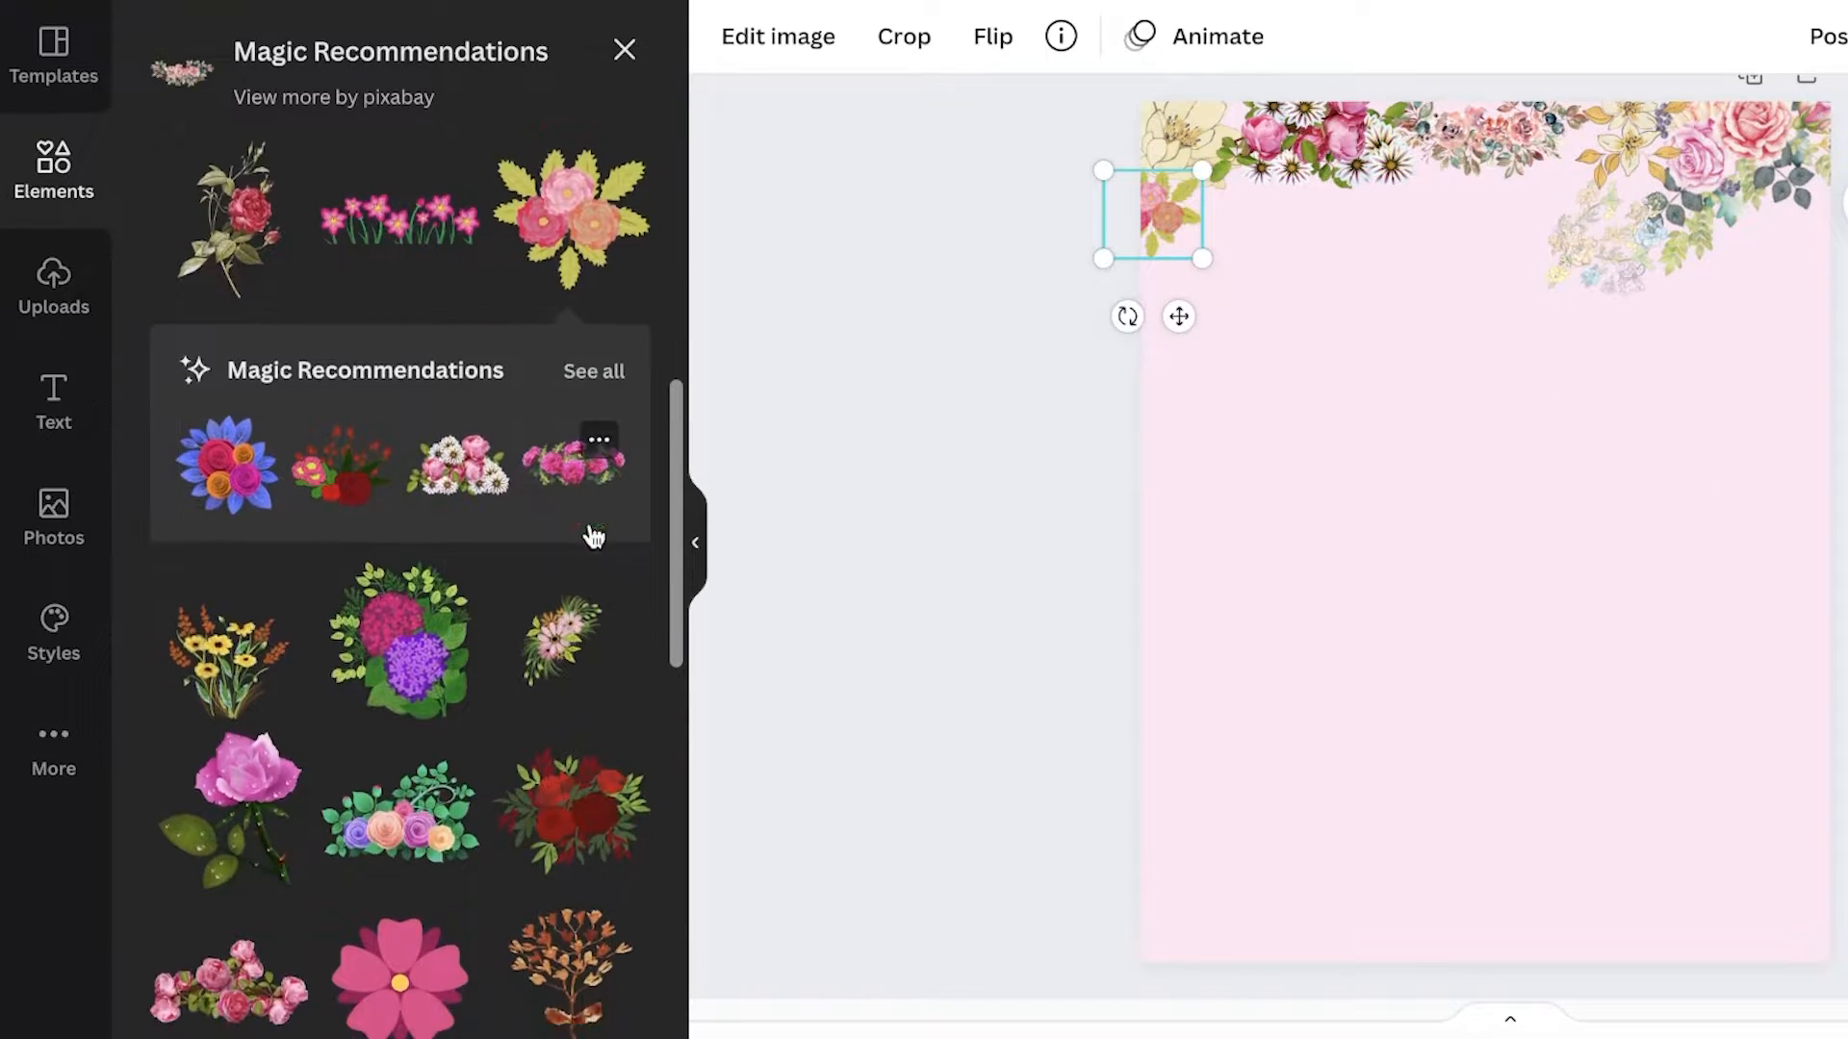
left_click(231, 833)
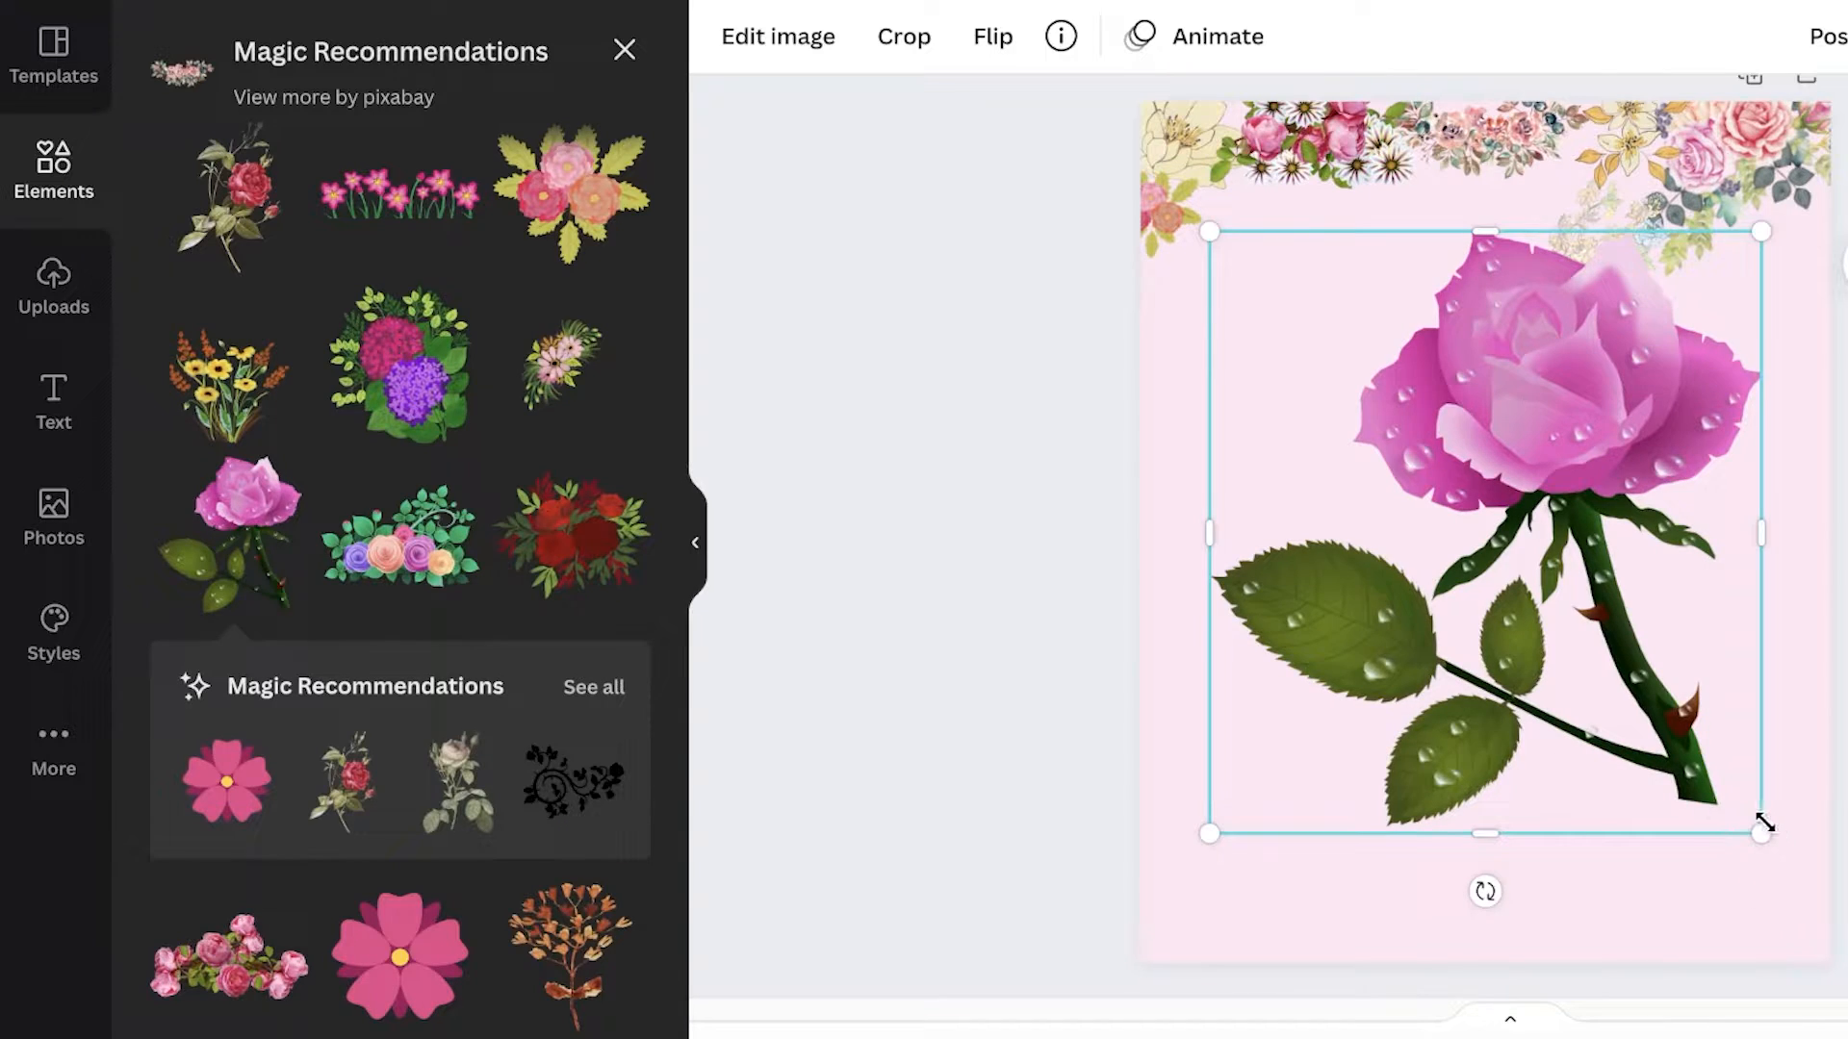
left_click_drag(1765, 824, 1232, 238)
left_click_drag(1240, 324, 1132, 146)
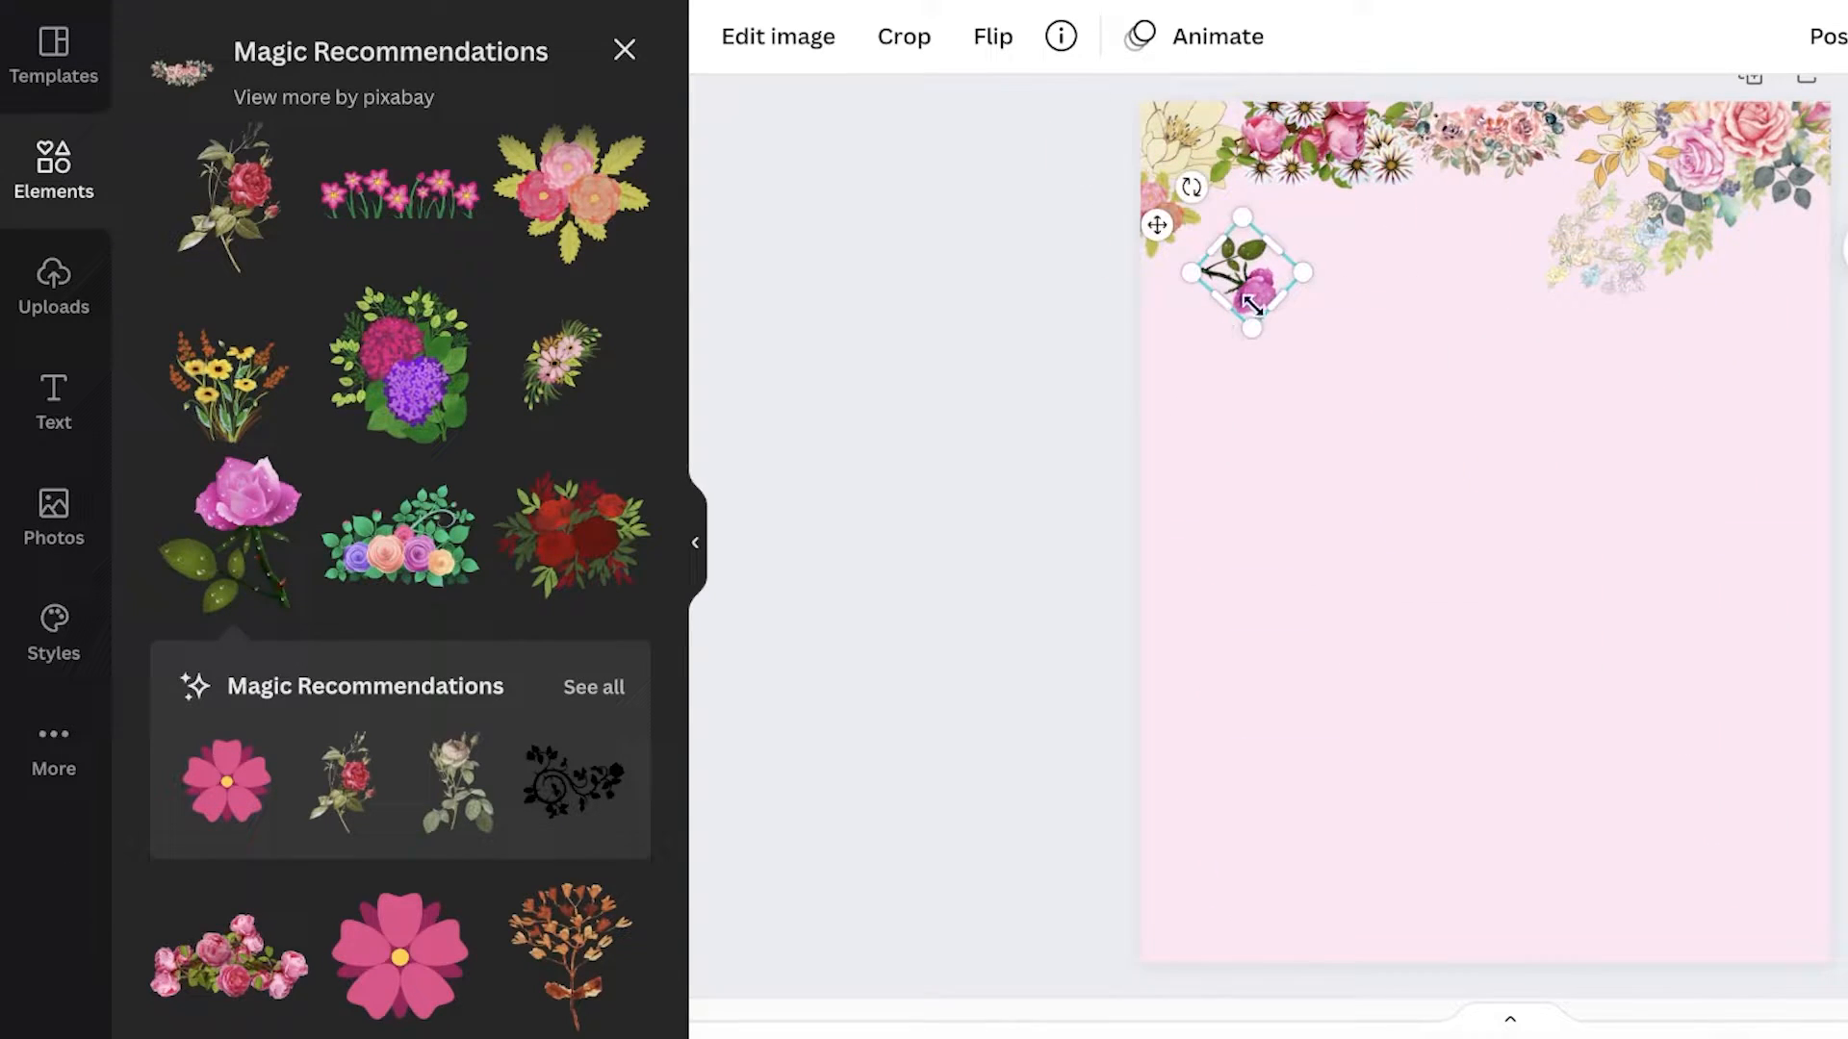
left_click_drag(1252, 306, 1215, 208)
right_click(1214, 208)
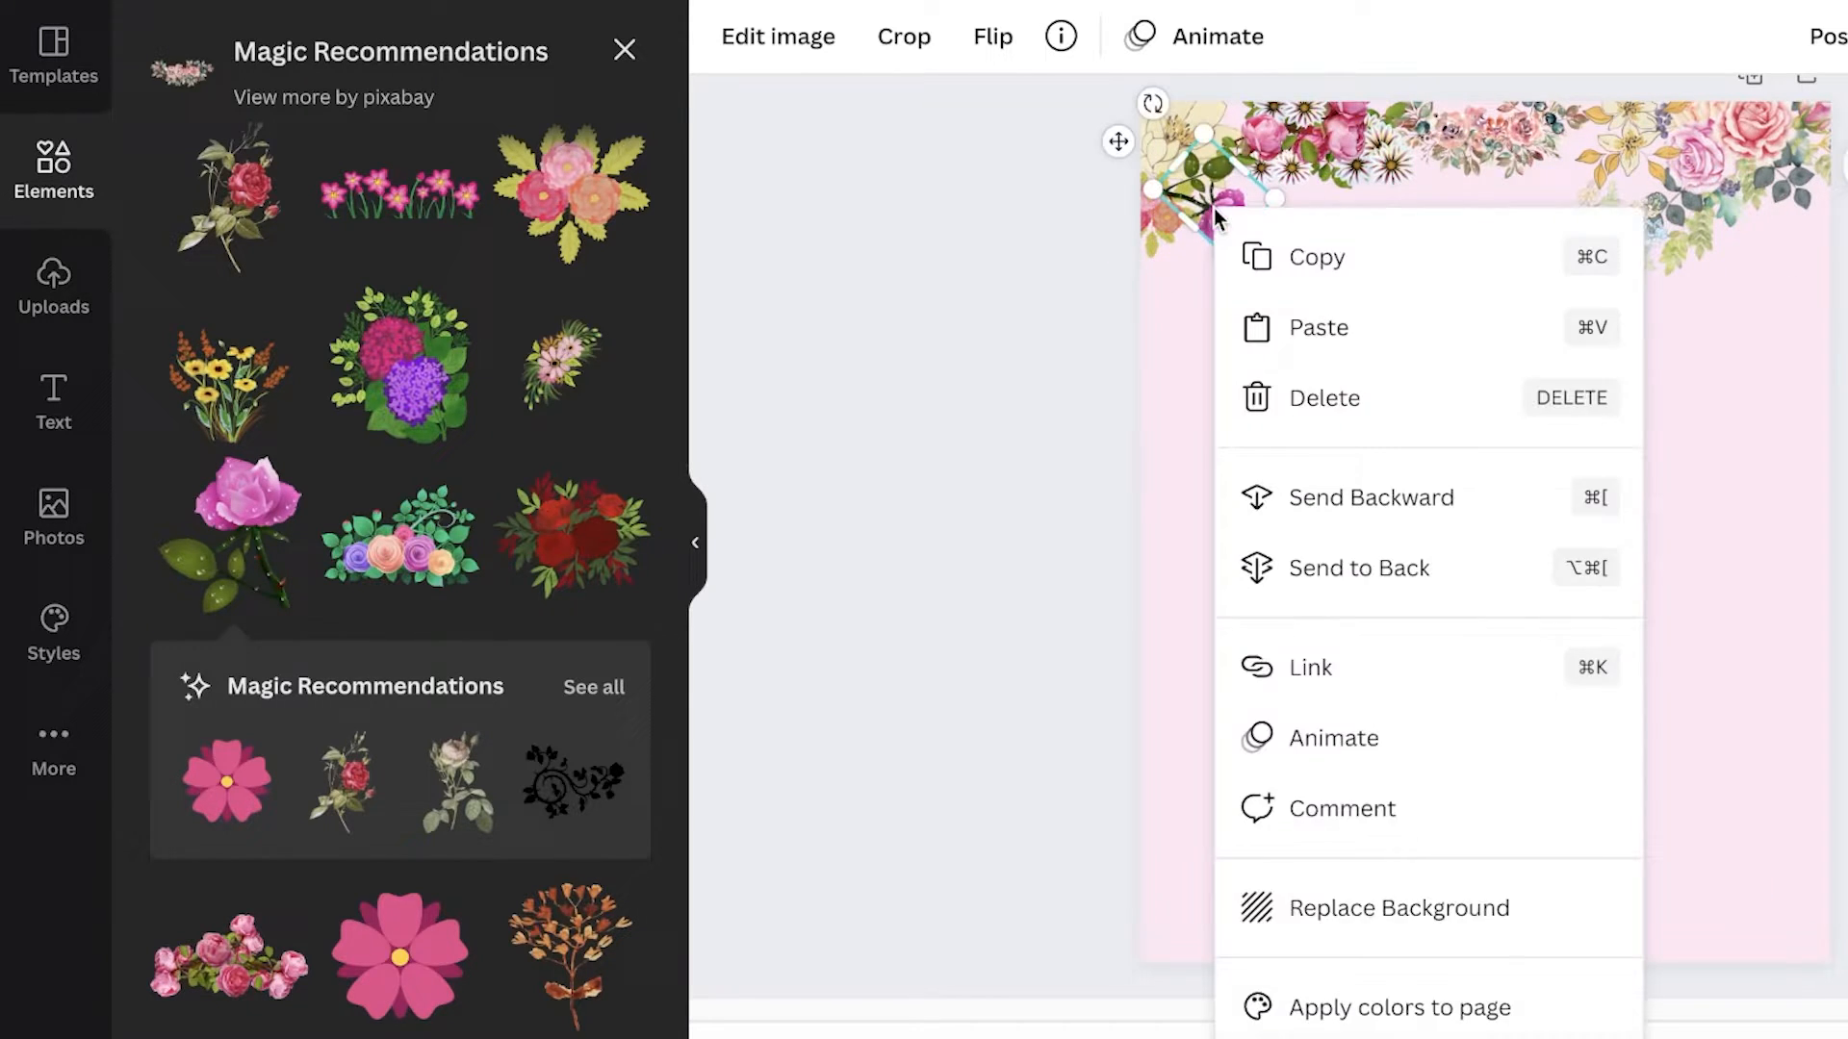
left_click(1332, 515)
left_click(982, 516)
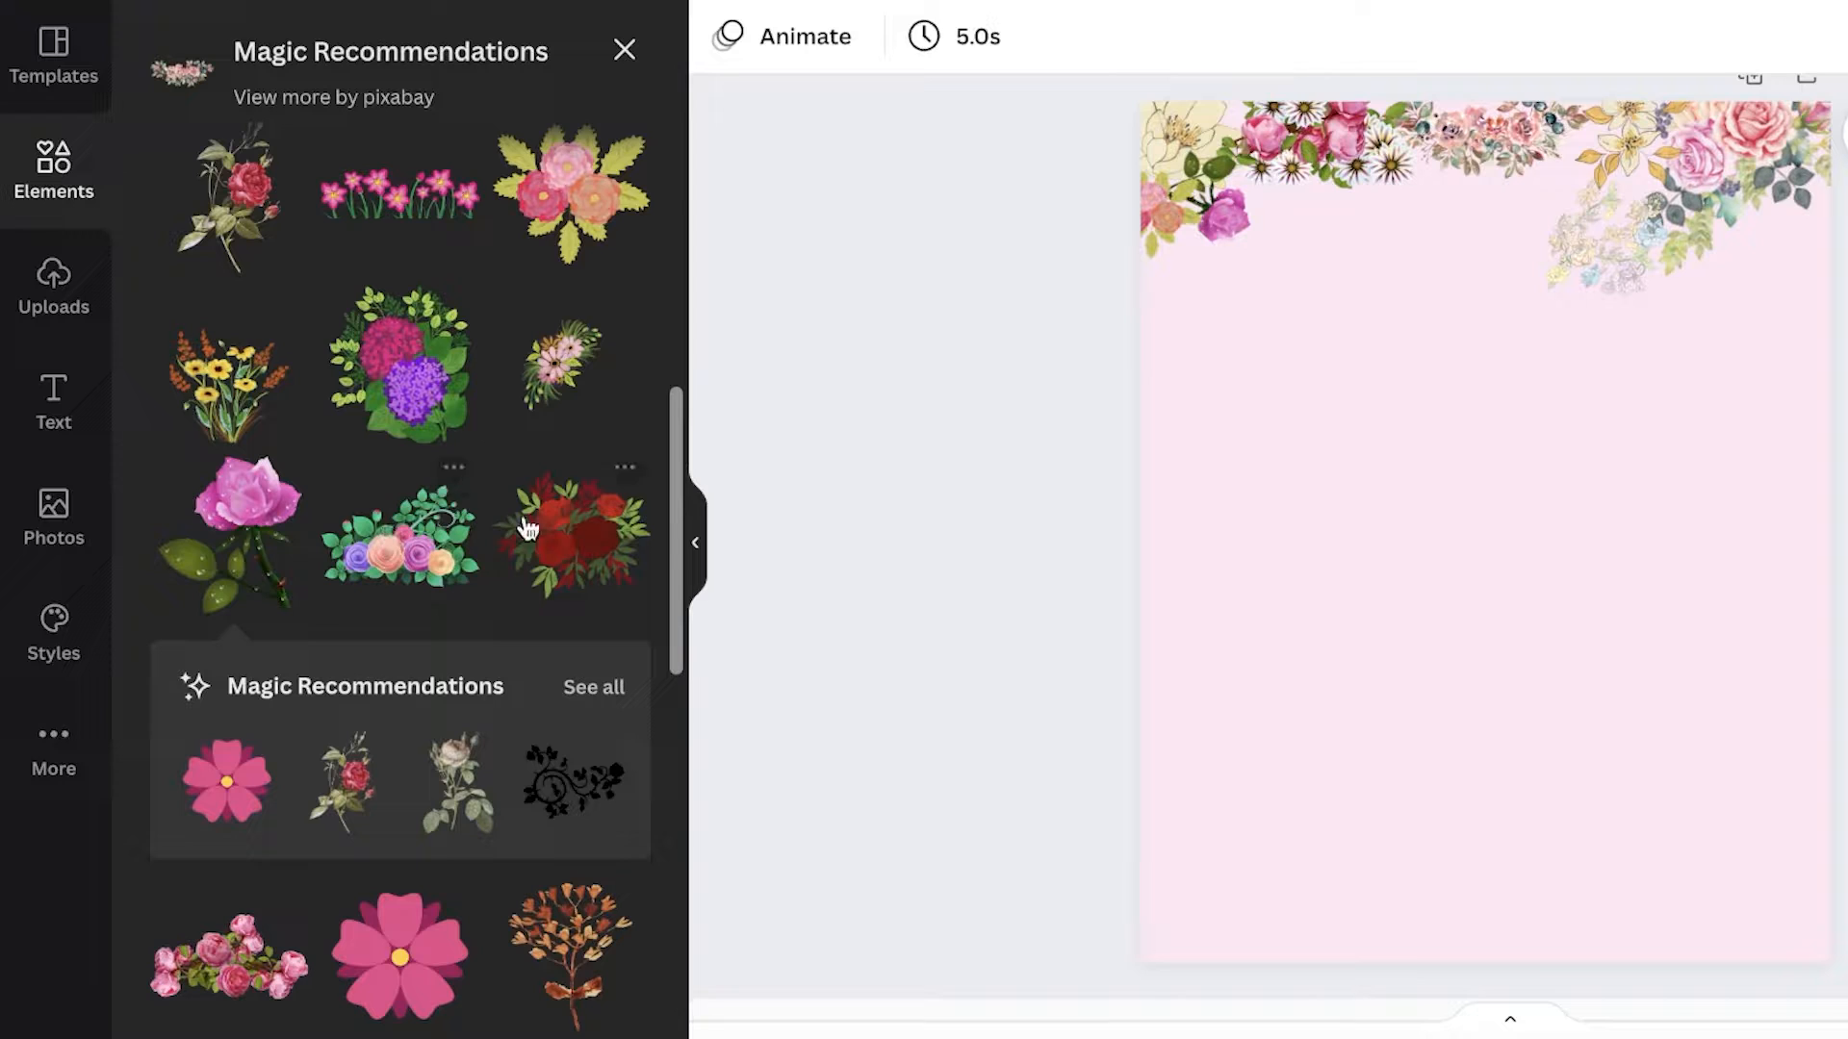
Add the slanted pink flower spray below the golden-leaved flower, overlapping the pastel cluster, and send it backward
scroll(318, 317, "down", 1)
left_click(558, 288)
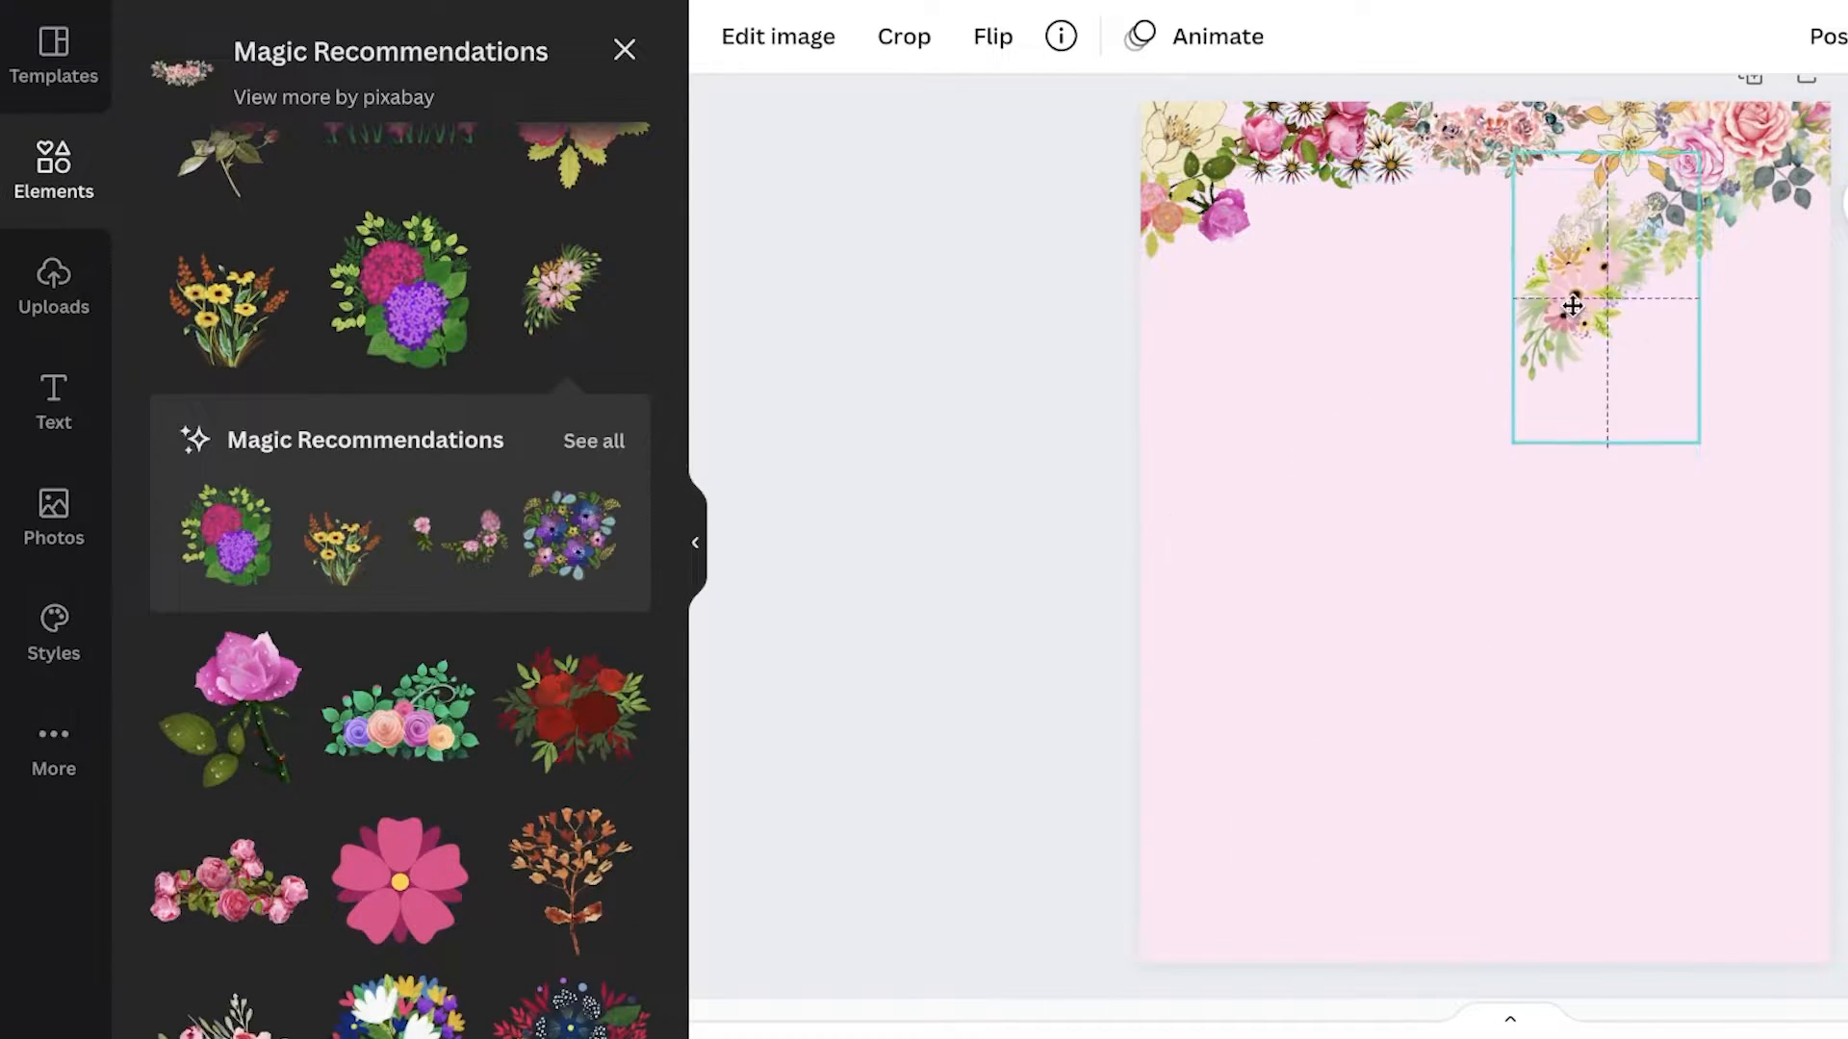
left_click_drag(1568, 309, 1534, 199)
right_click(1533, 199)
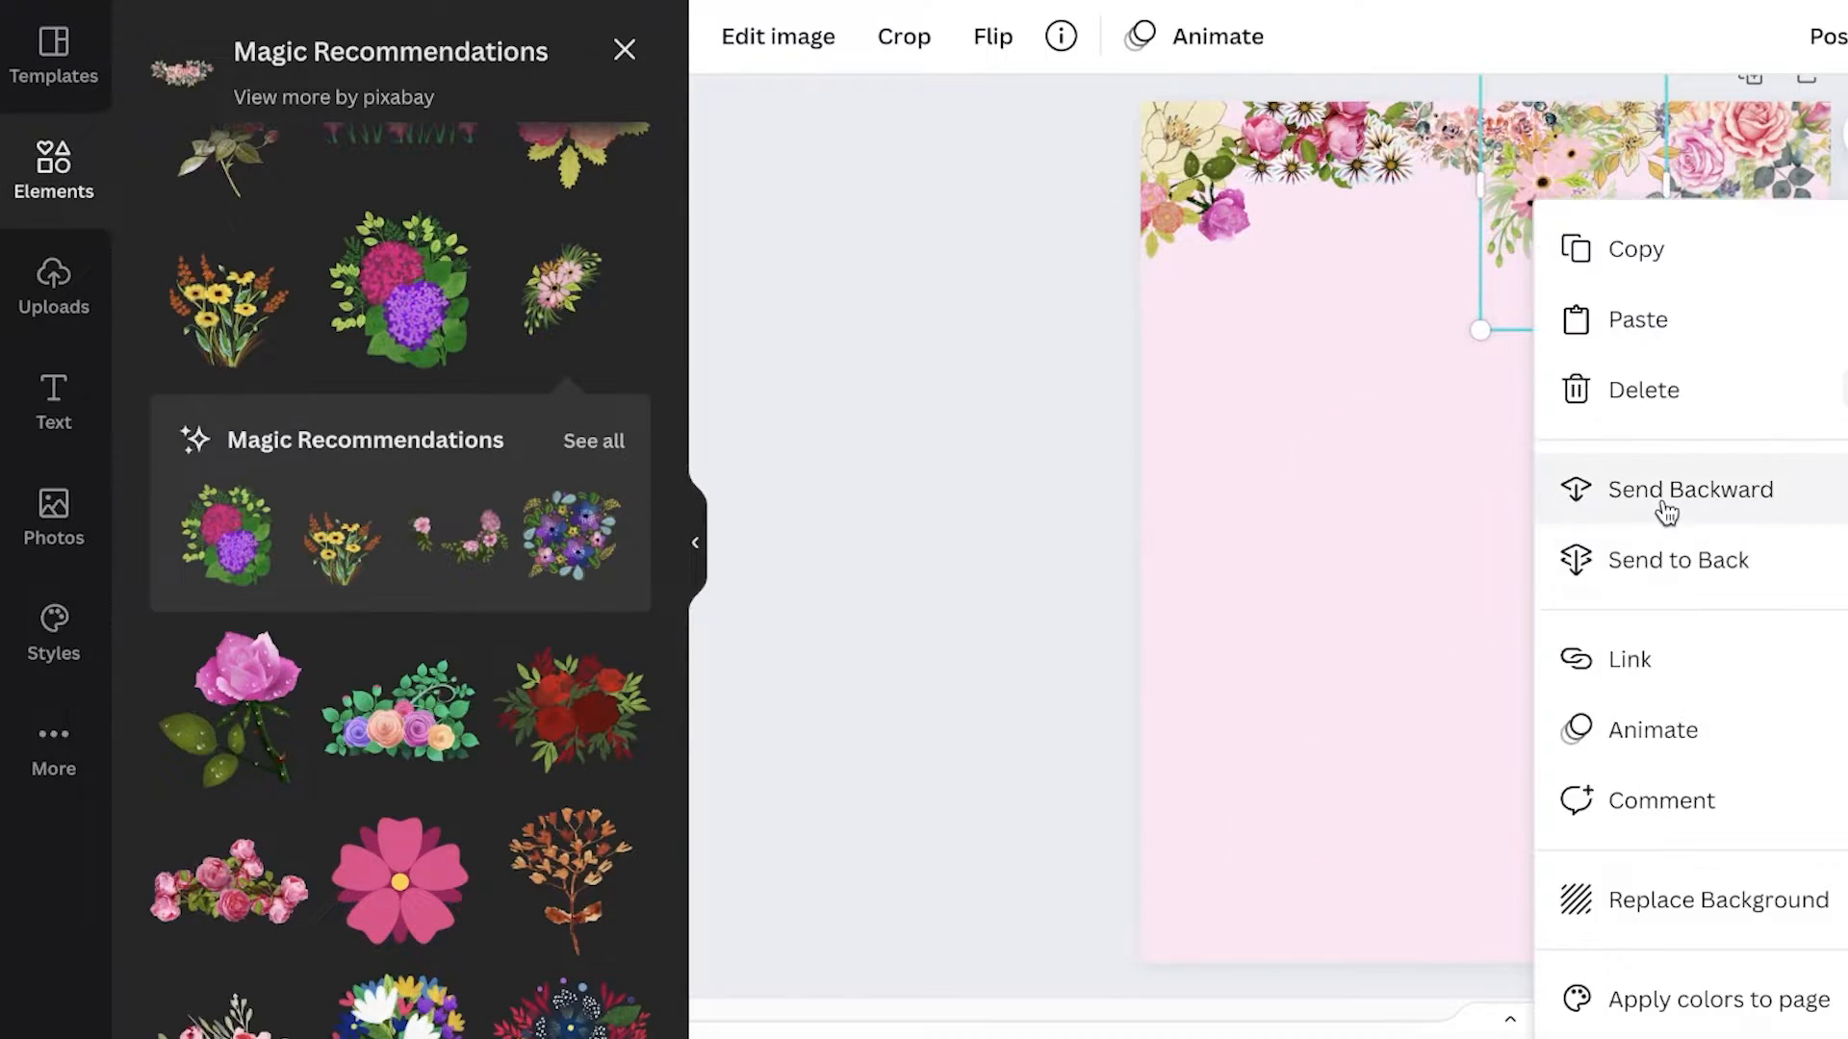
left_click(1666, 513)
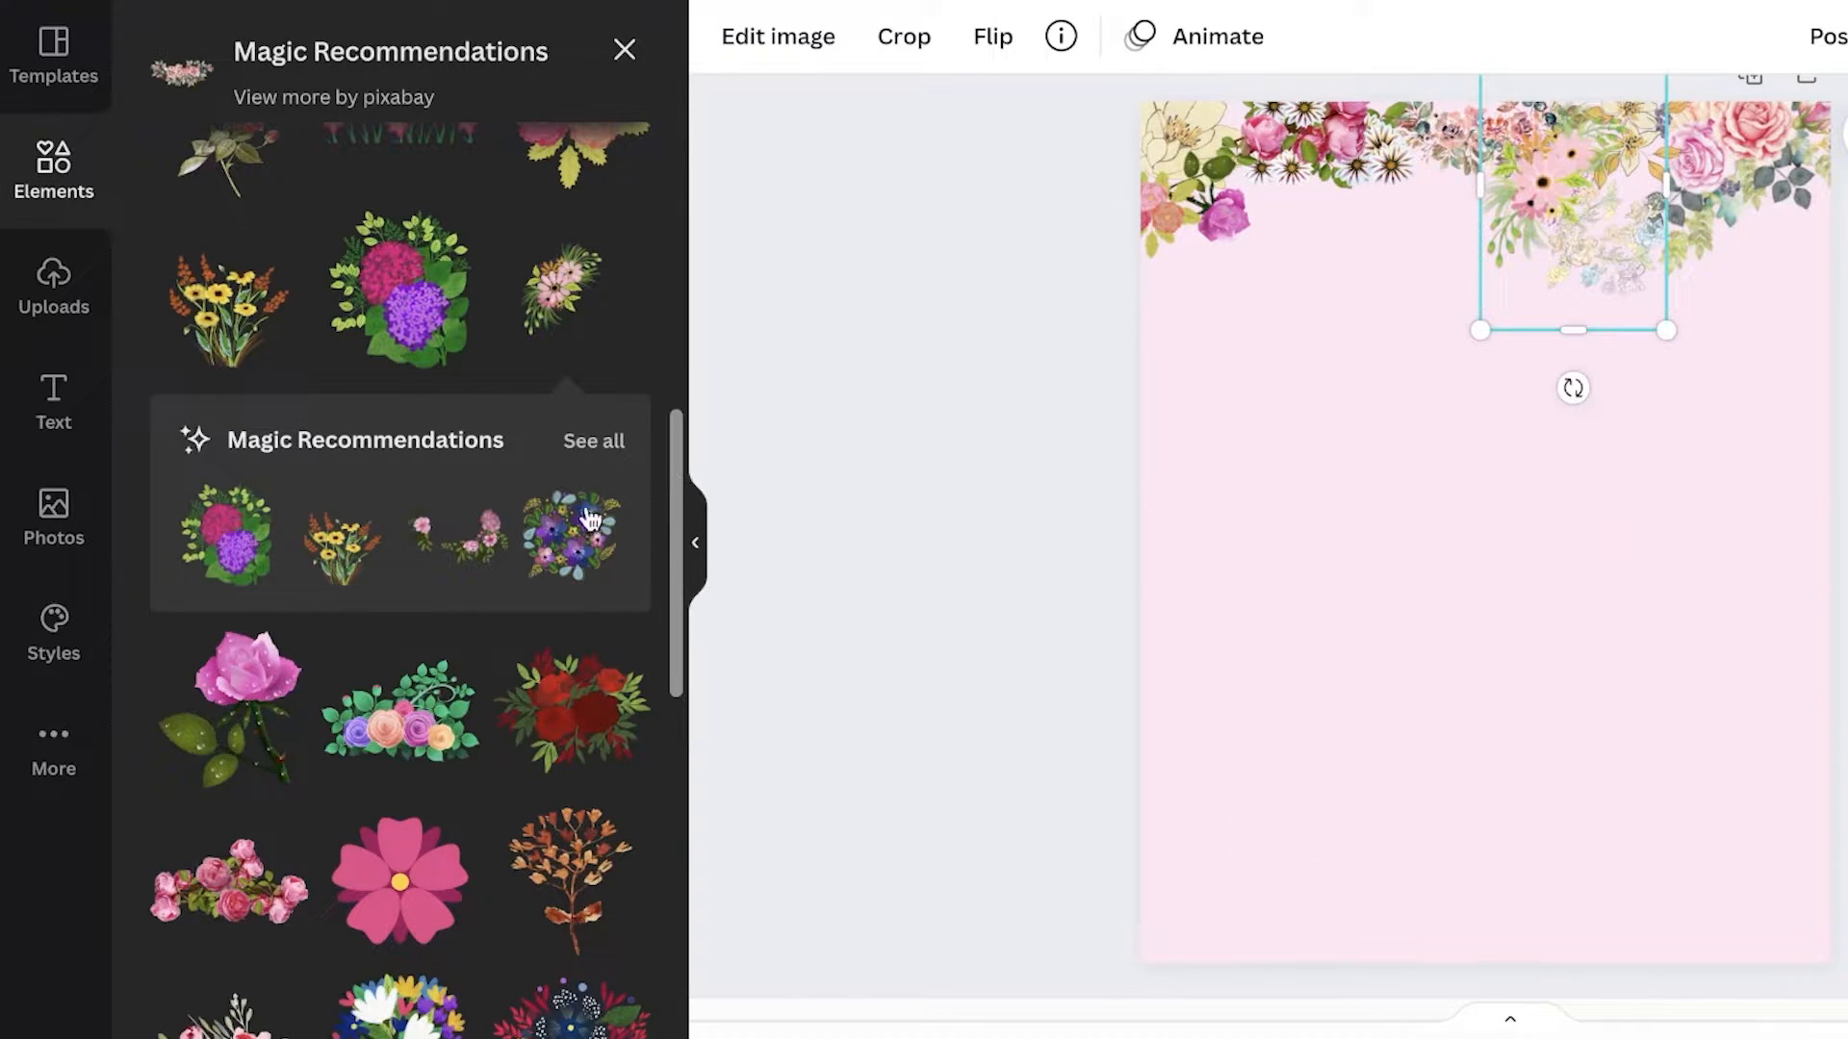
Add the purple and blue flower cluster, small, at the page's right edge below the rose bouquet, and send it backward
left_click(554, 563)
left_click_drag(1767, 252, 1782, 229)
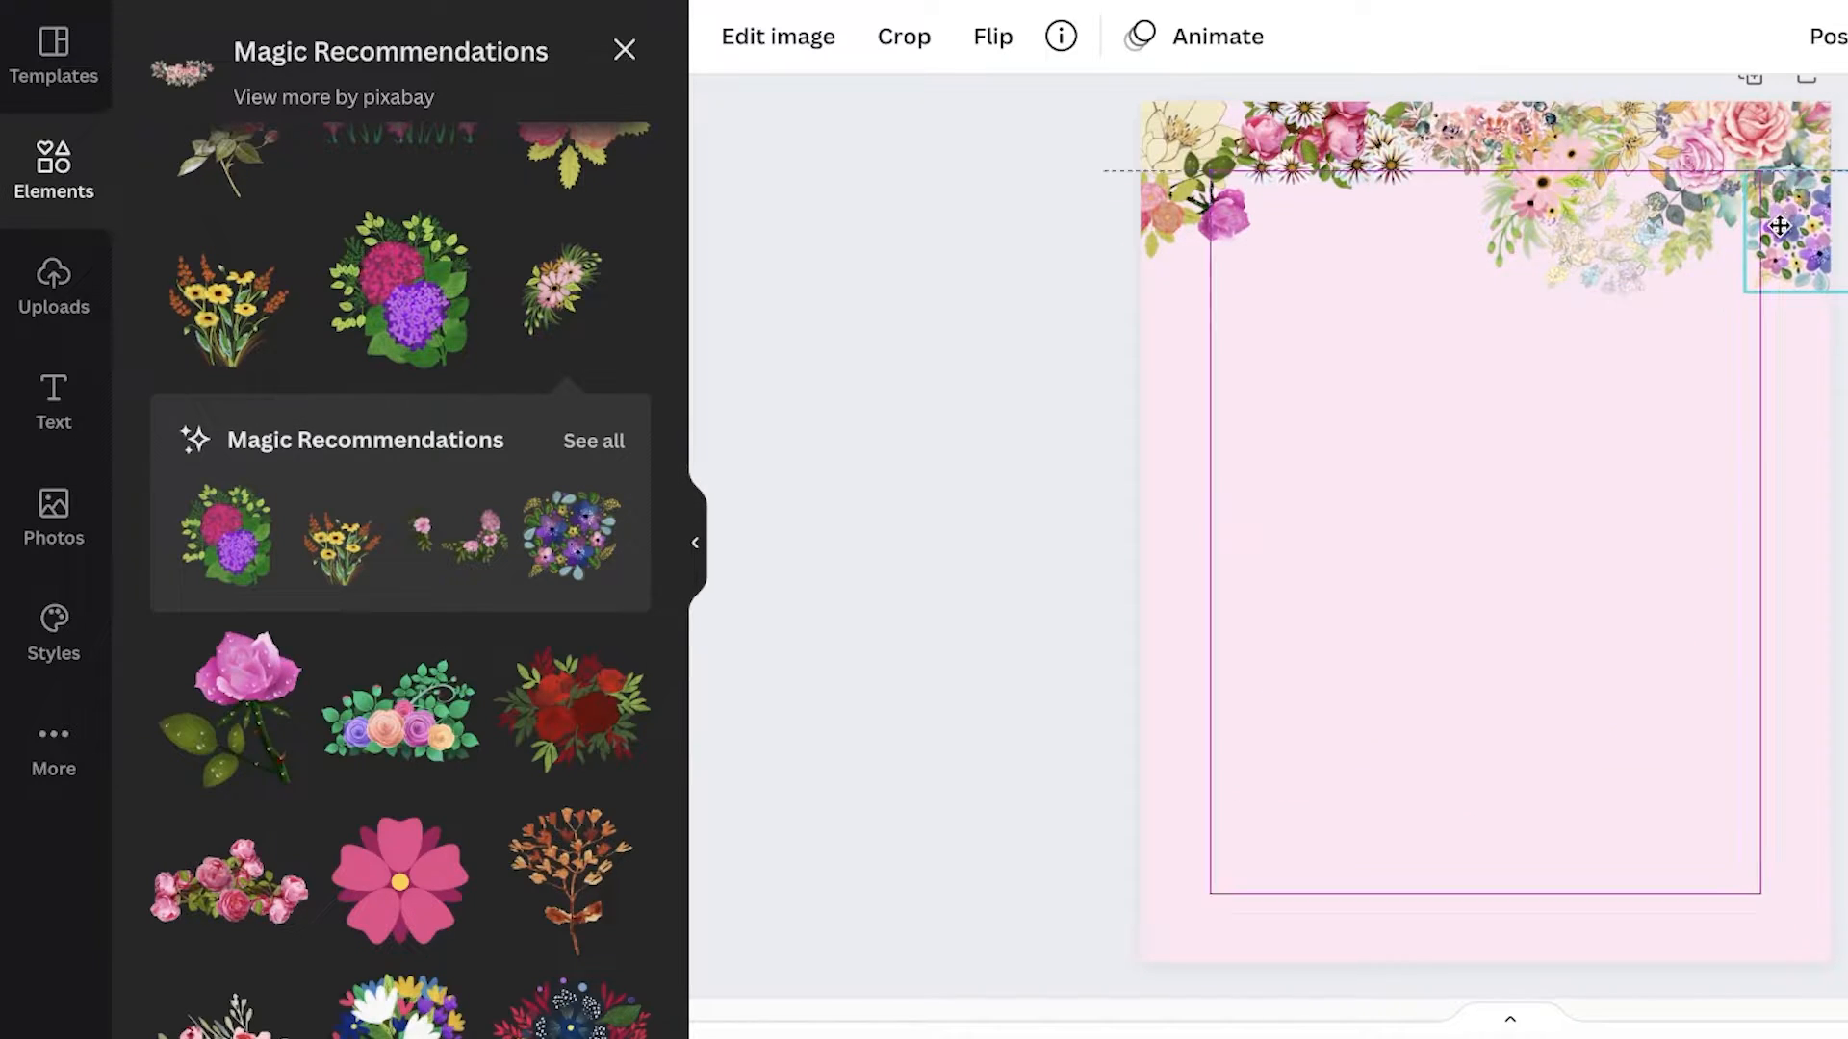
right_click(1796, 231)
left_click(1837, 520)
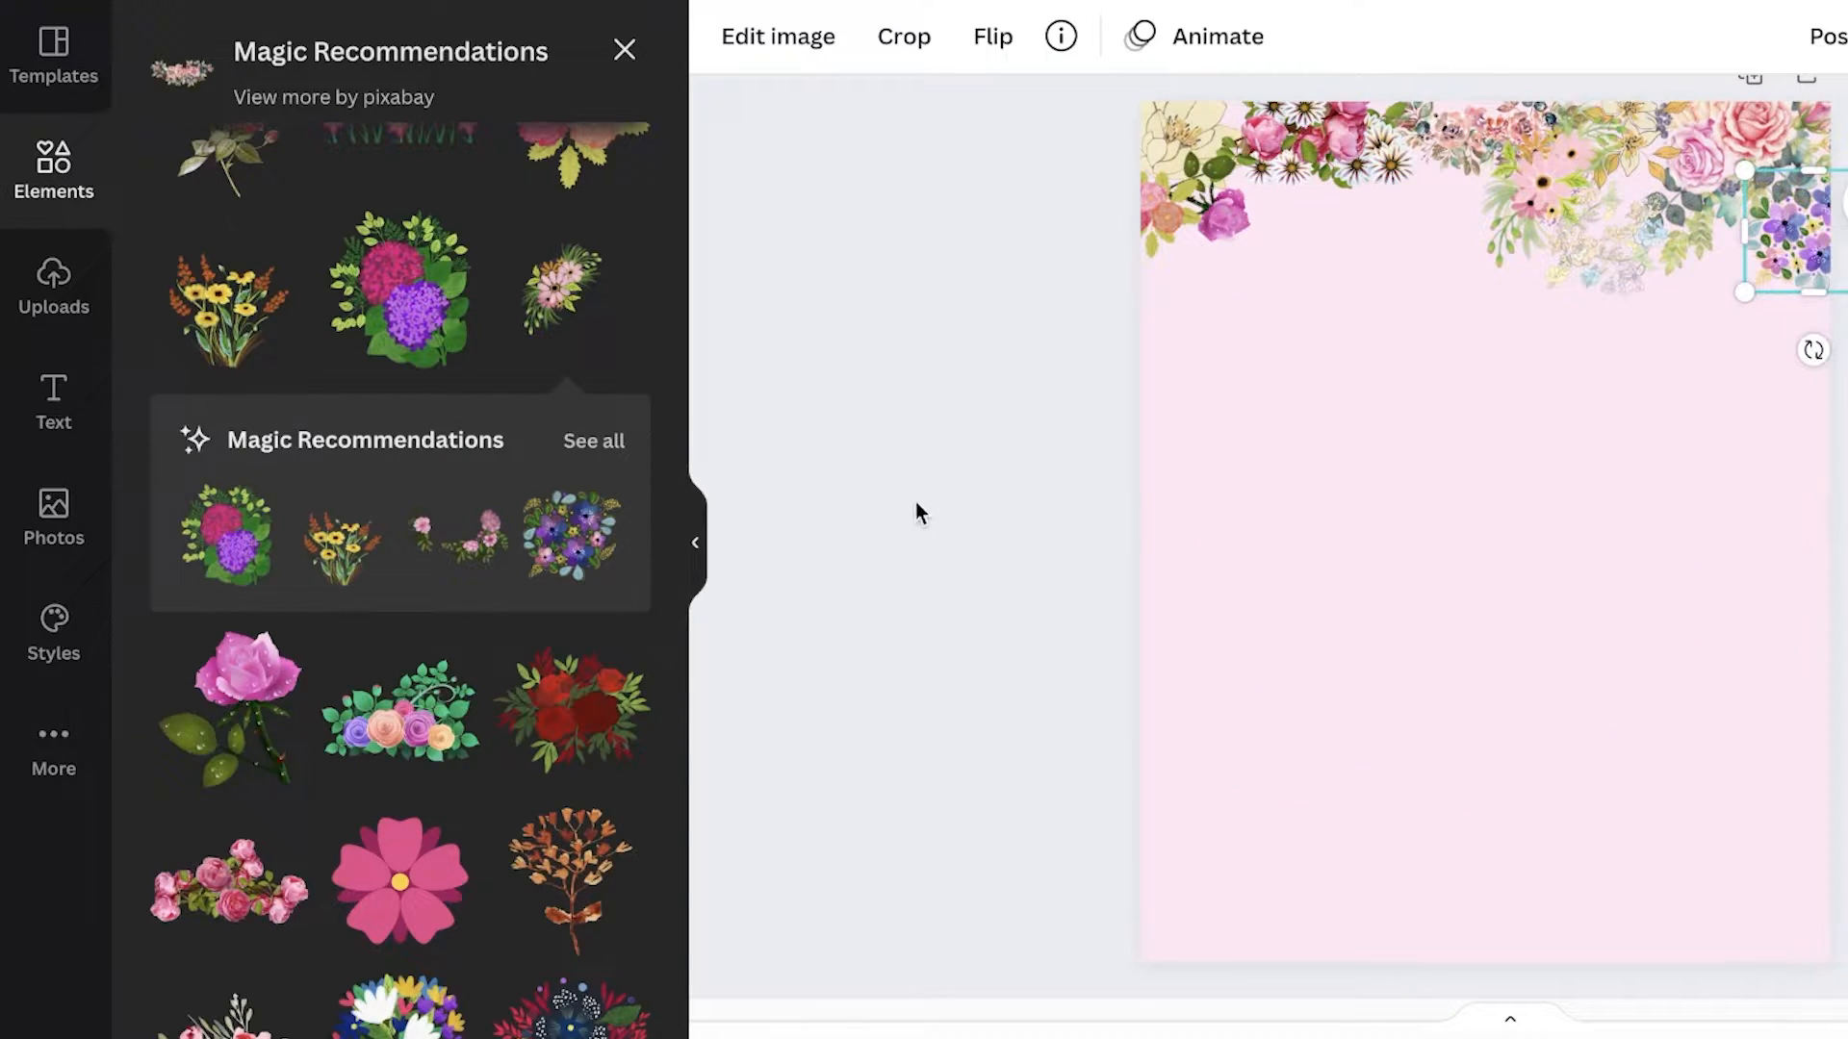
Add the pink and purple hydrangea bouquet from the recommended graphics, rotate it about a quarter turn, and flip it vertically
left_click(417, 303)
left_click_drag(1539, 673, 1227, 444)
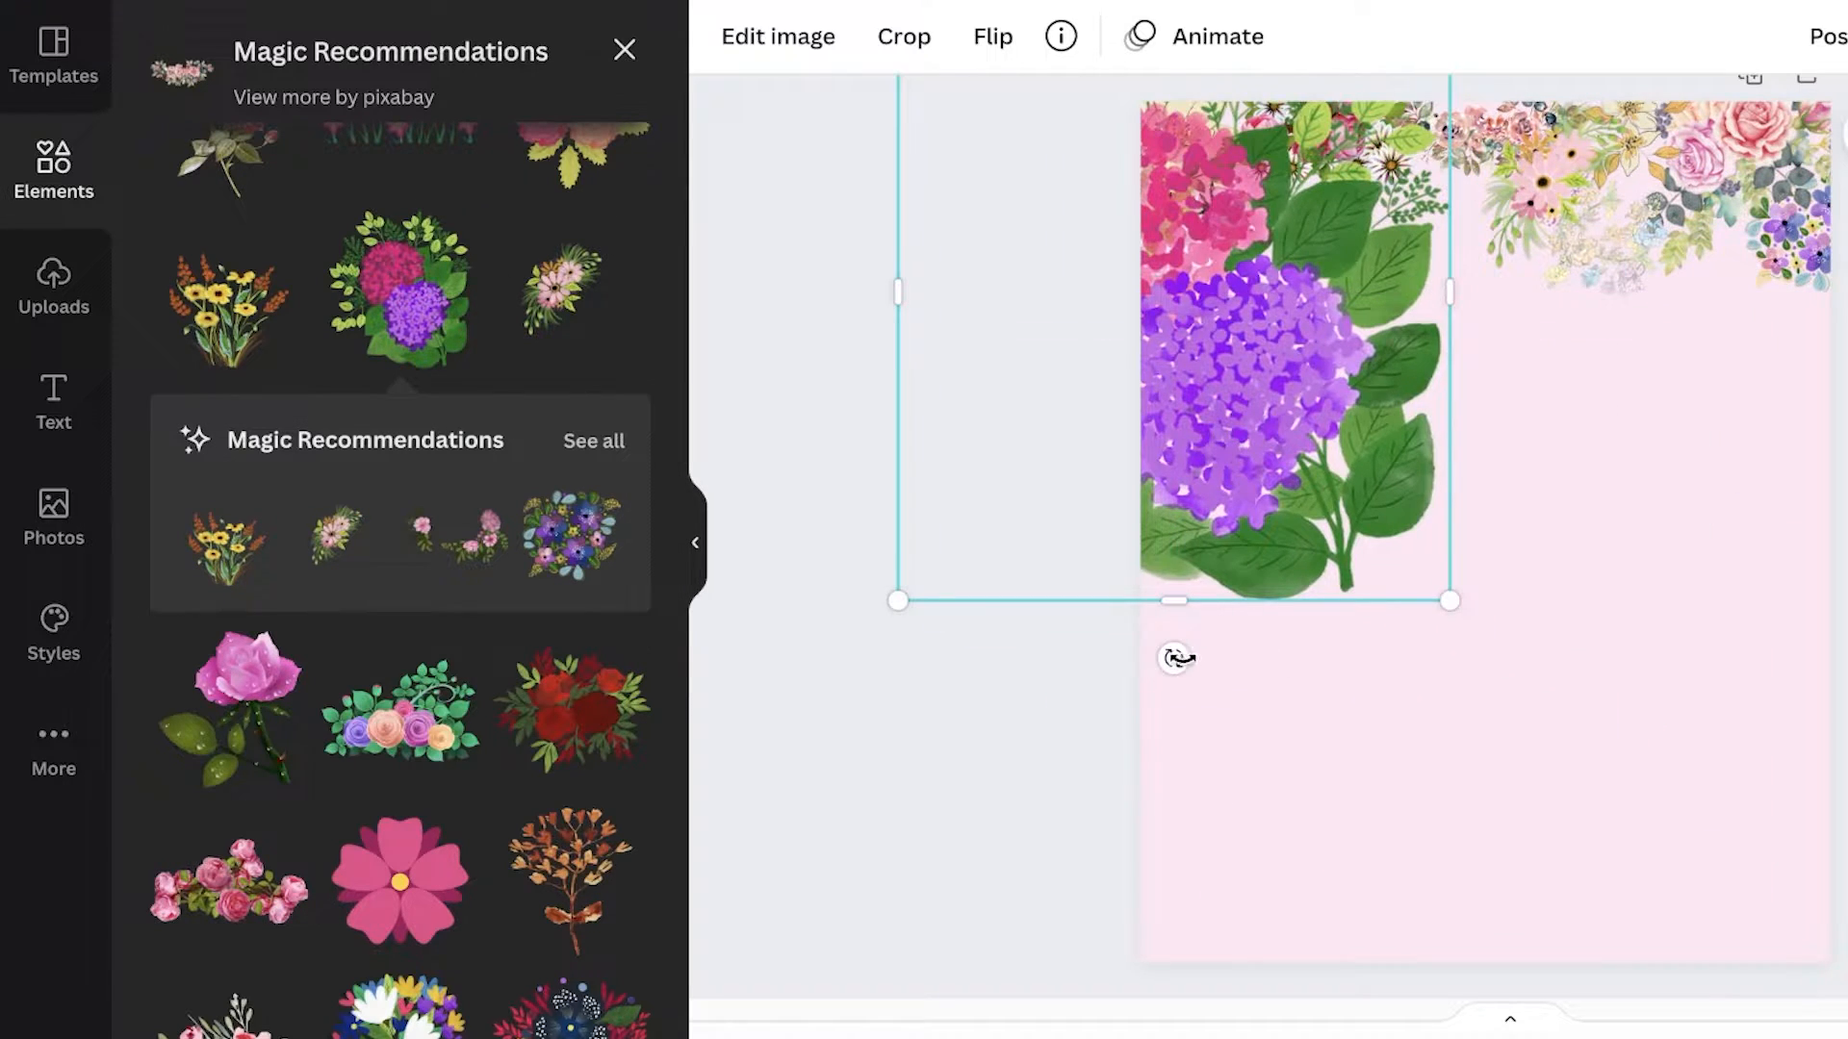
left_click_drag(1176, 659, 771, 235)
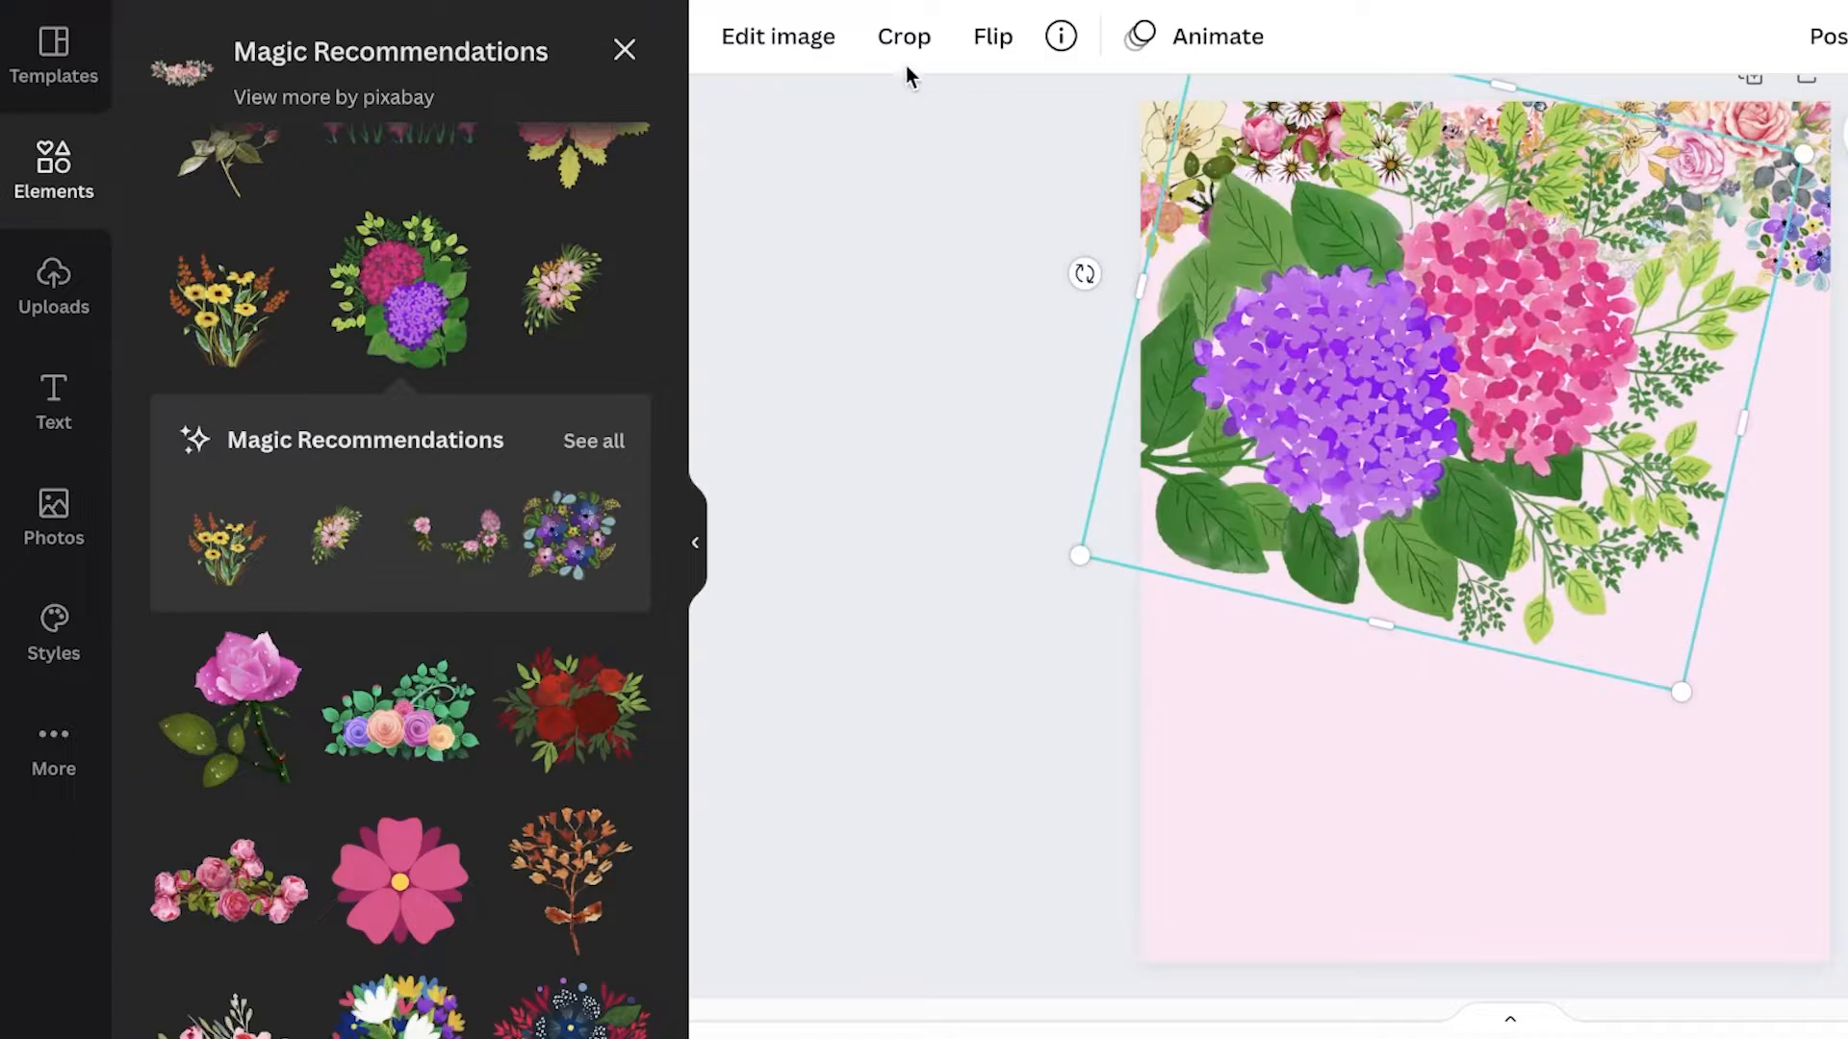
left_click(994, 50)
left_click(1088, 184)
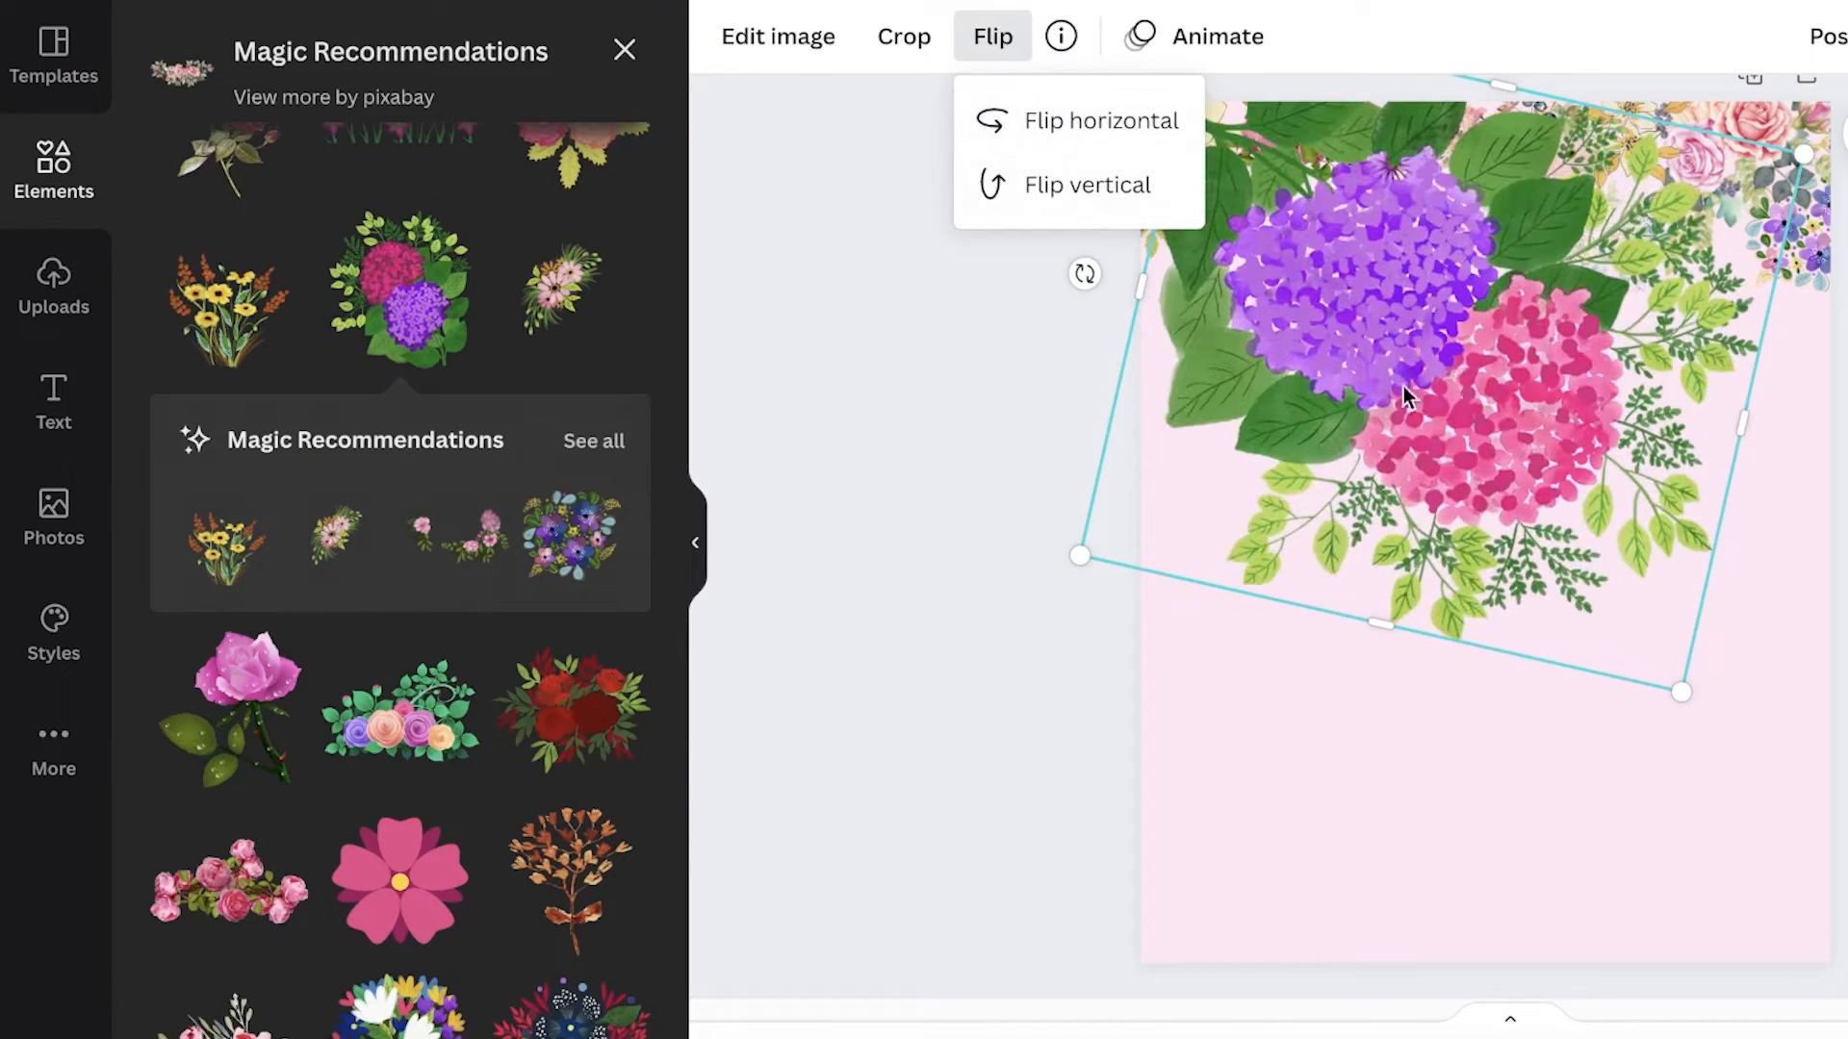
Shrink the hydrangea bouquet, place it below the pink roses in the page's upper-left corner, and send it to the back
left_click_drag(1403, 385, 1469, 583)
left_click_drag(1744, 899, 1446, 457)
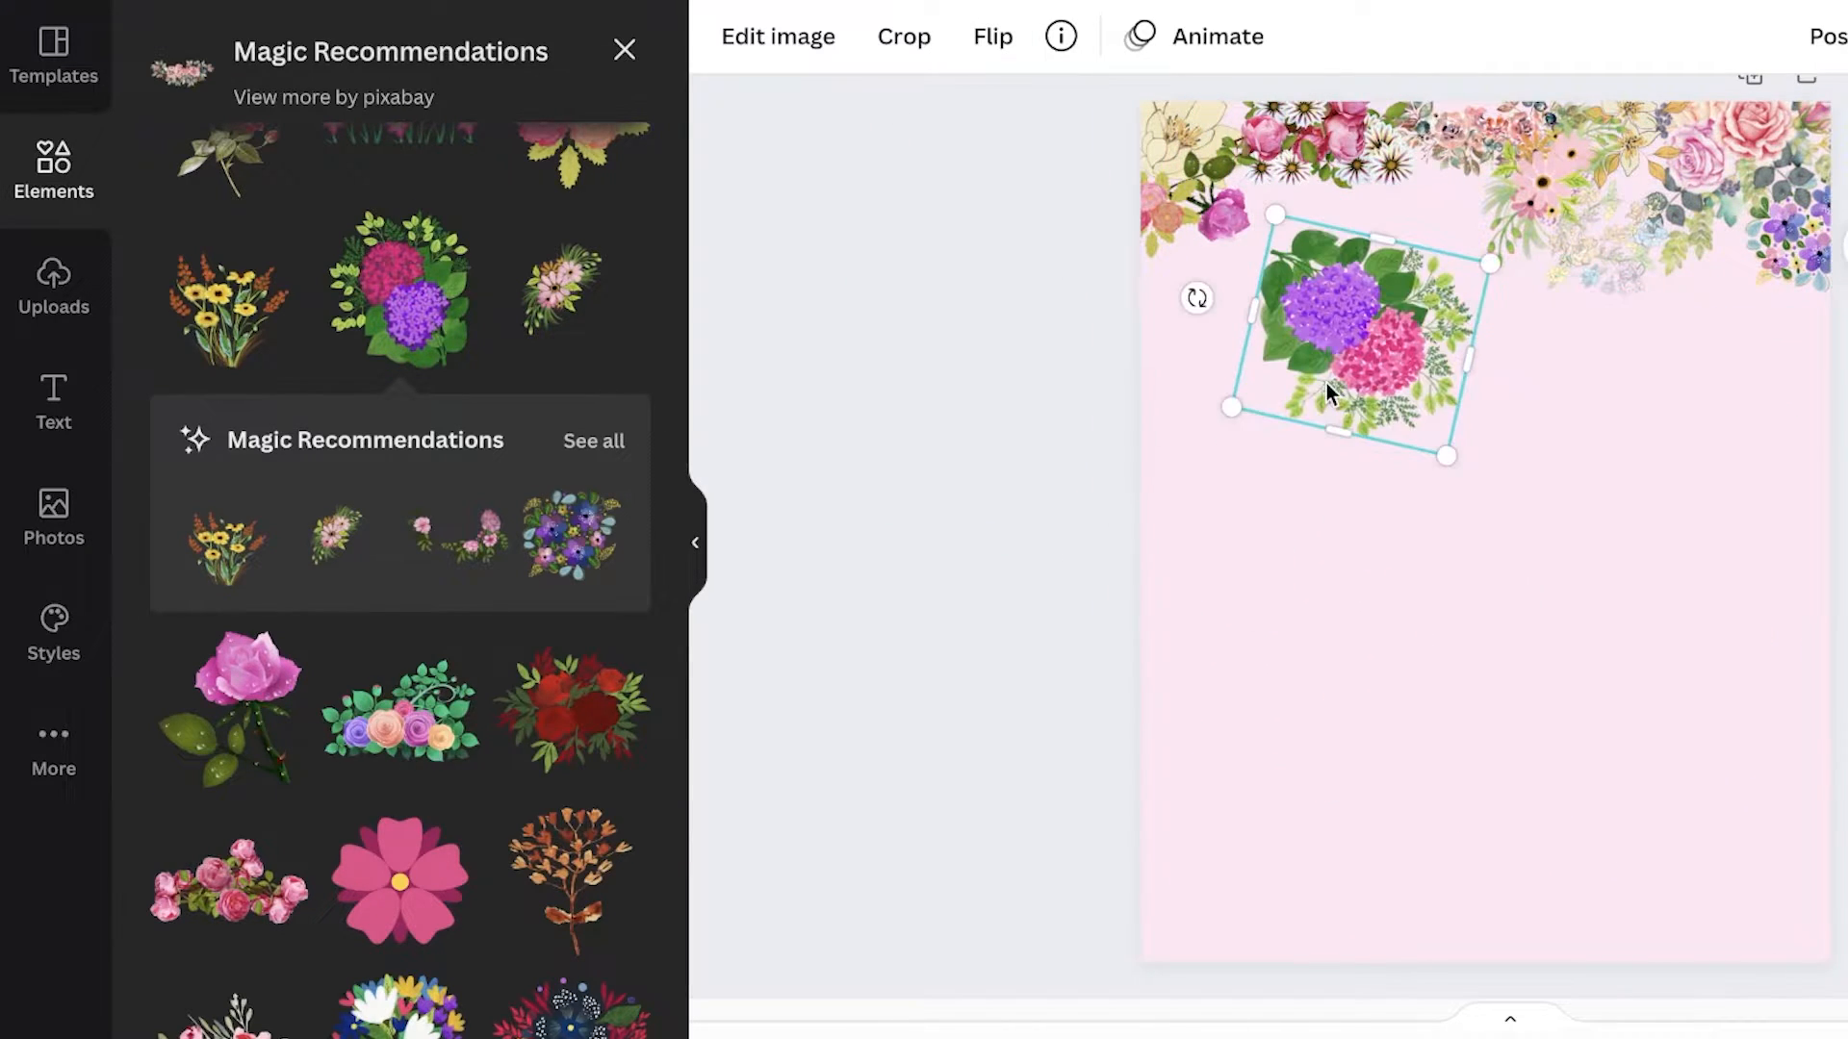
left_click_drag(1326, 383, 1251, 229)
right_click(1251, 228)
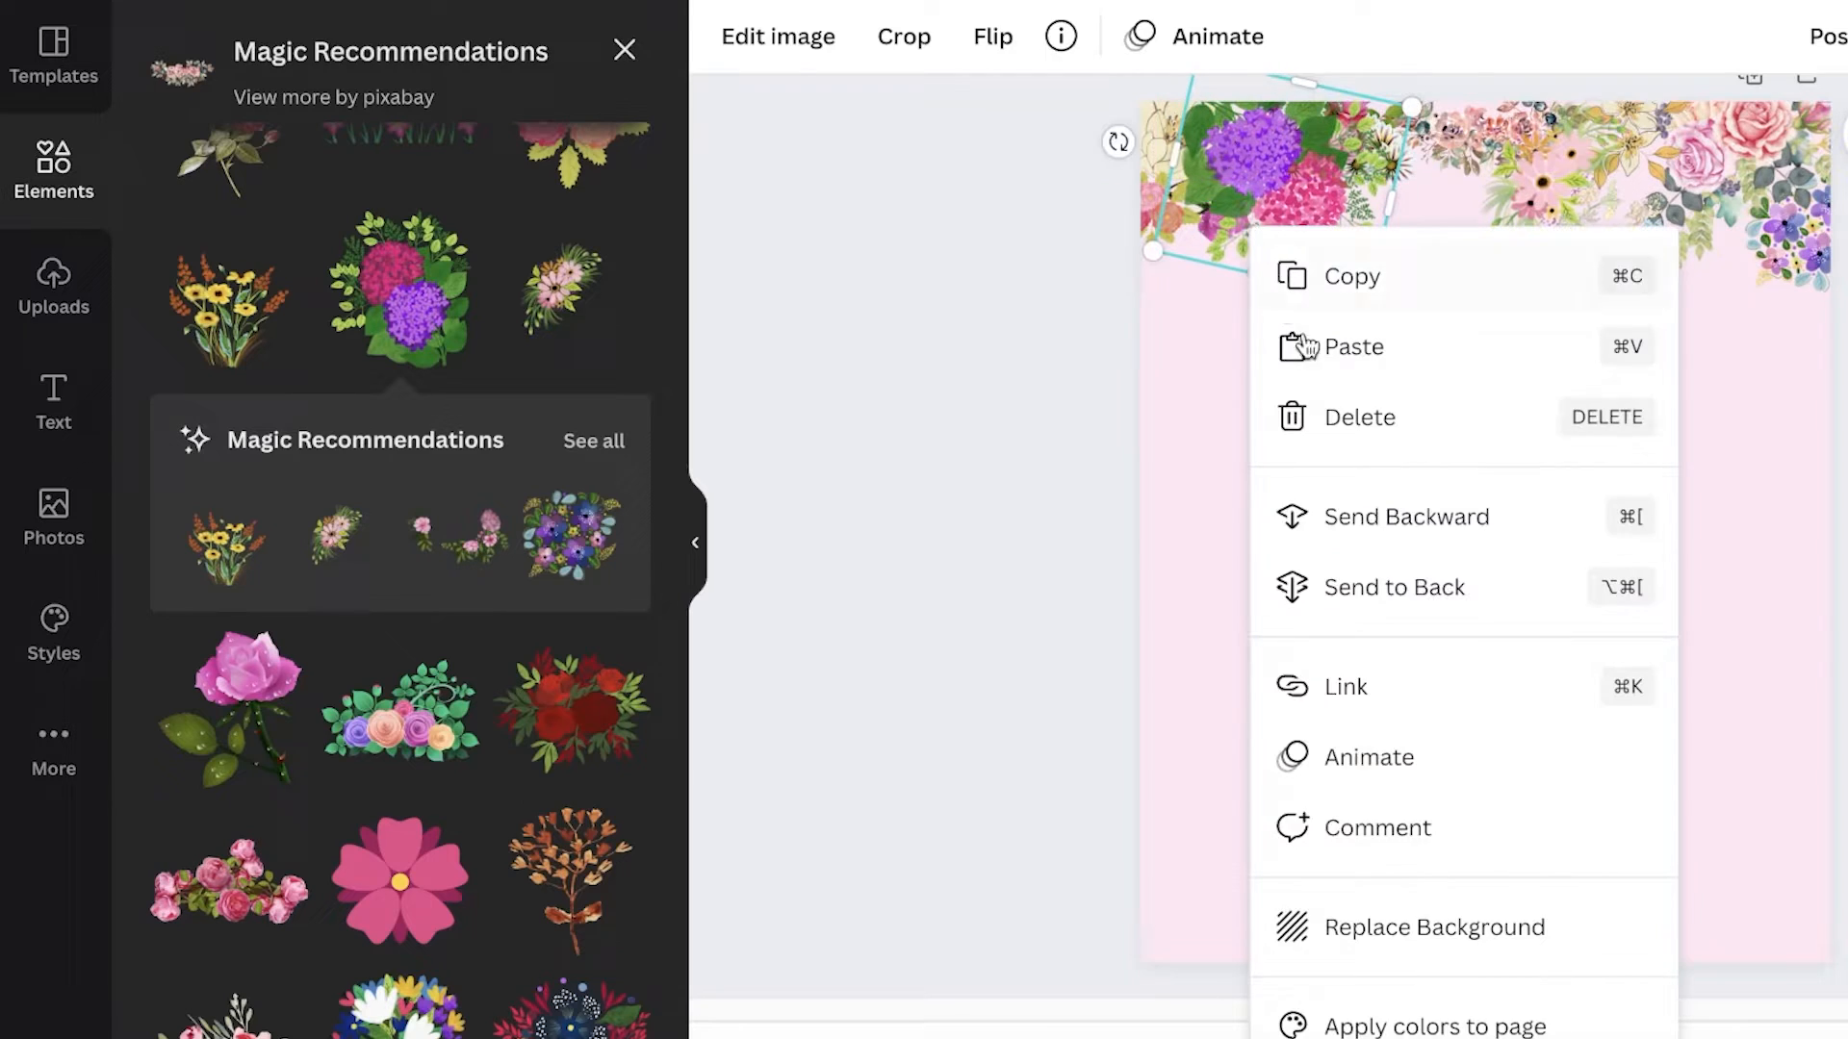
left_click(1418, 583)
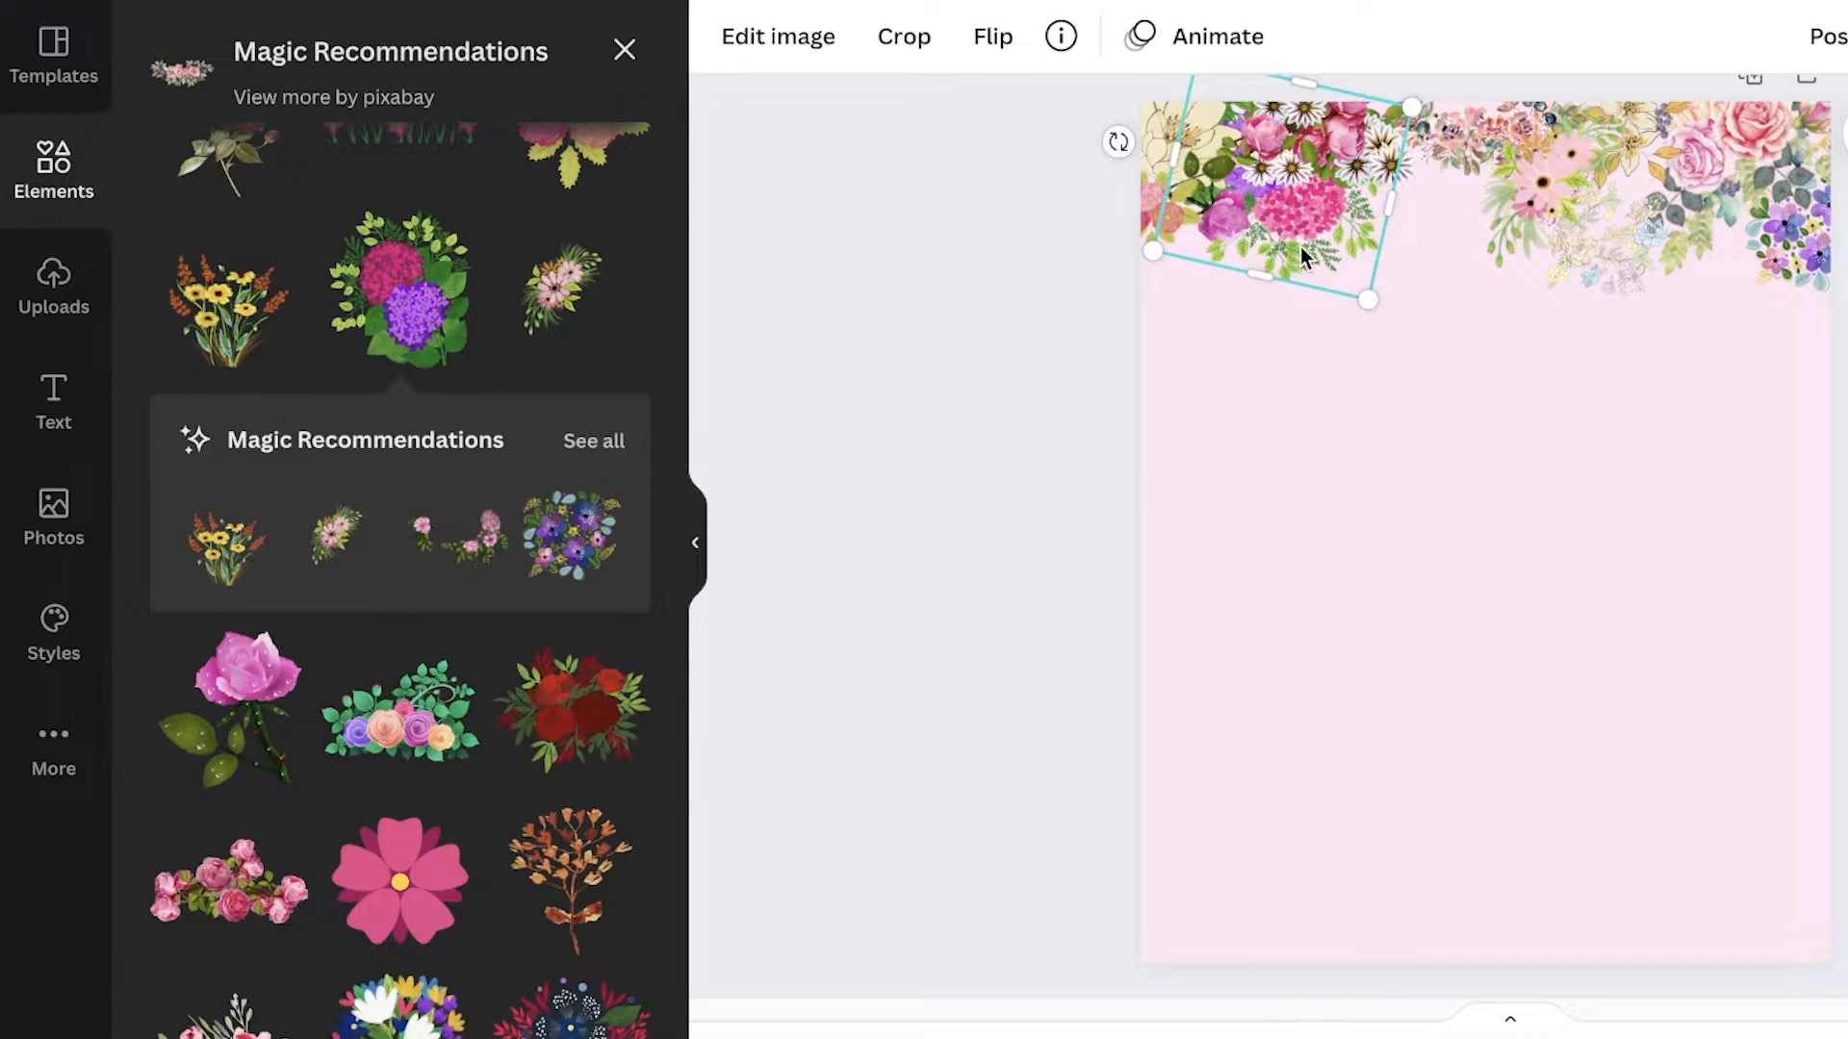
left_click_drag(1302, 247, 1282, 270)
left_click(1176, 319)
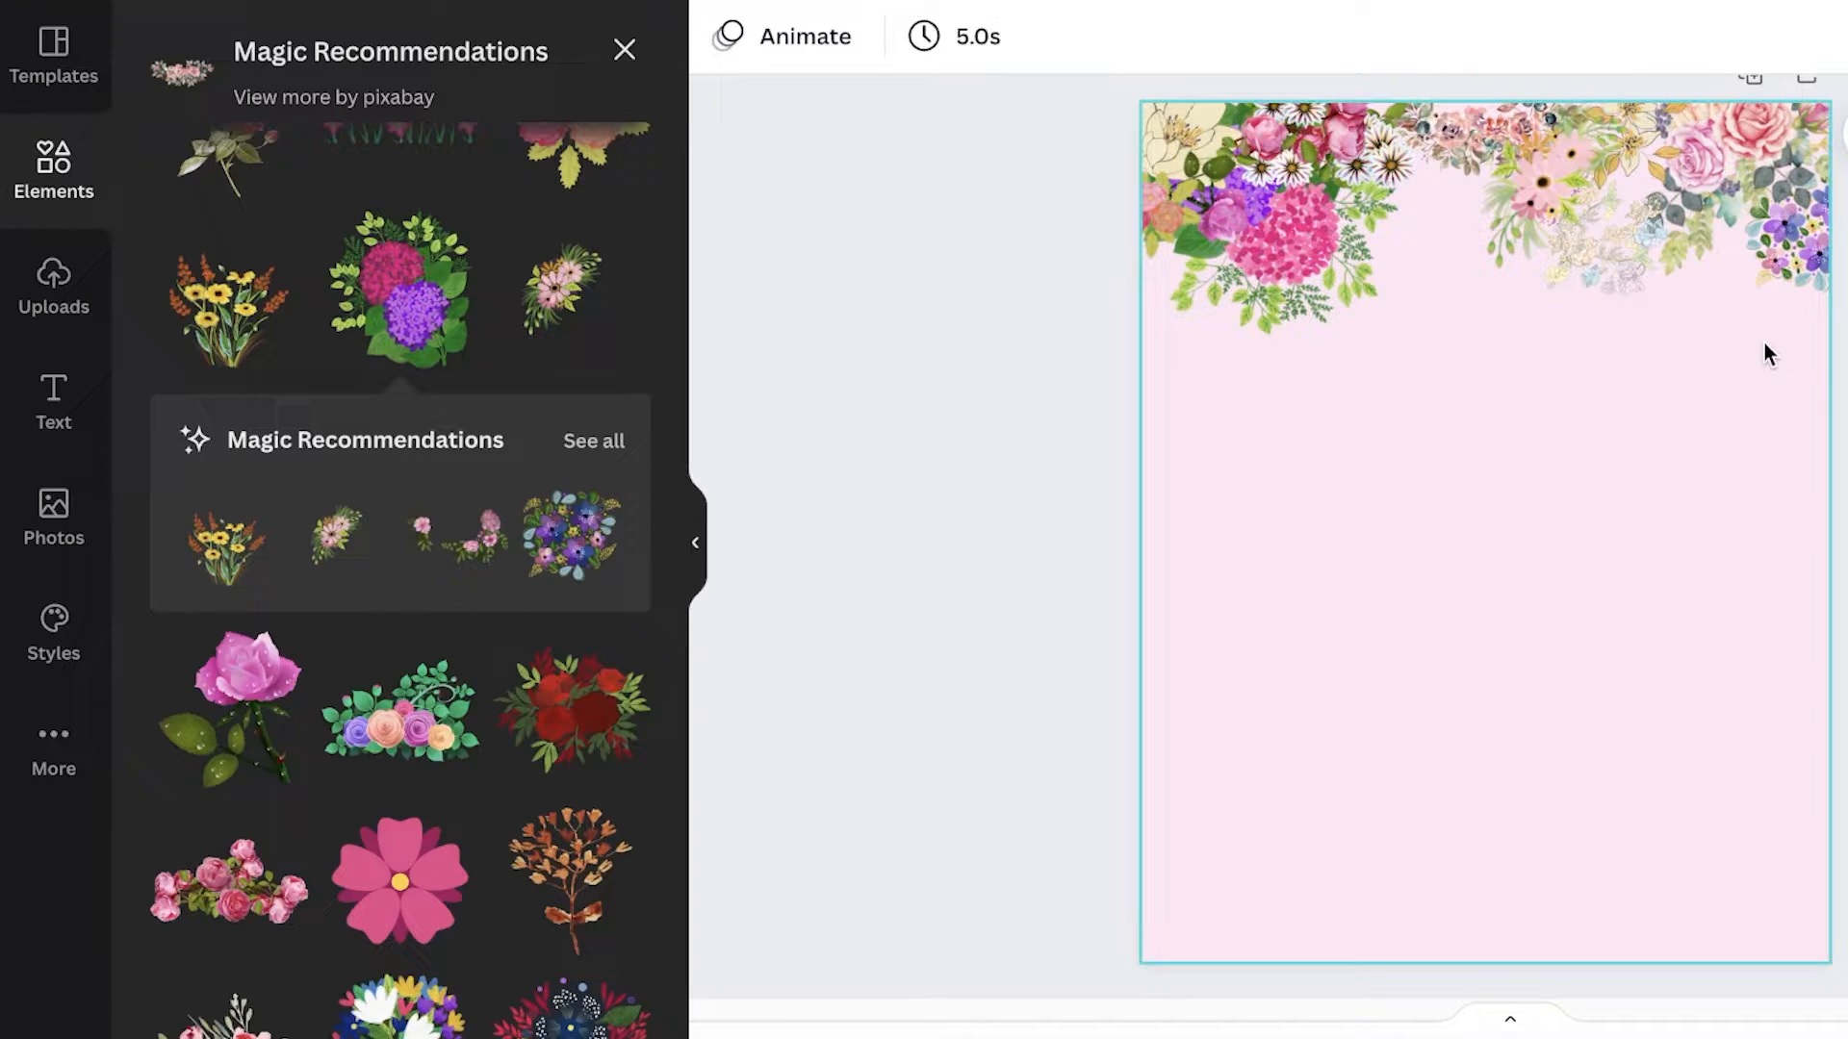
Duplicate all the flowers along the page's upper edge, rotate the copy 180°, and place it along the lower edge
left_click_drag(1830, 345, 1088, 100)
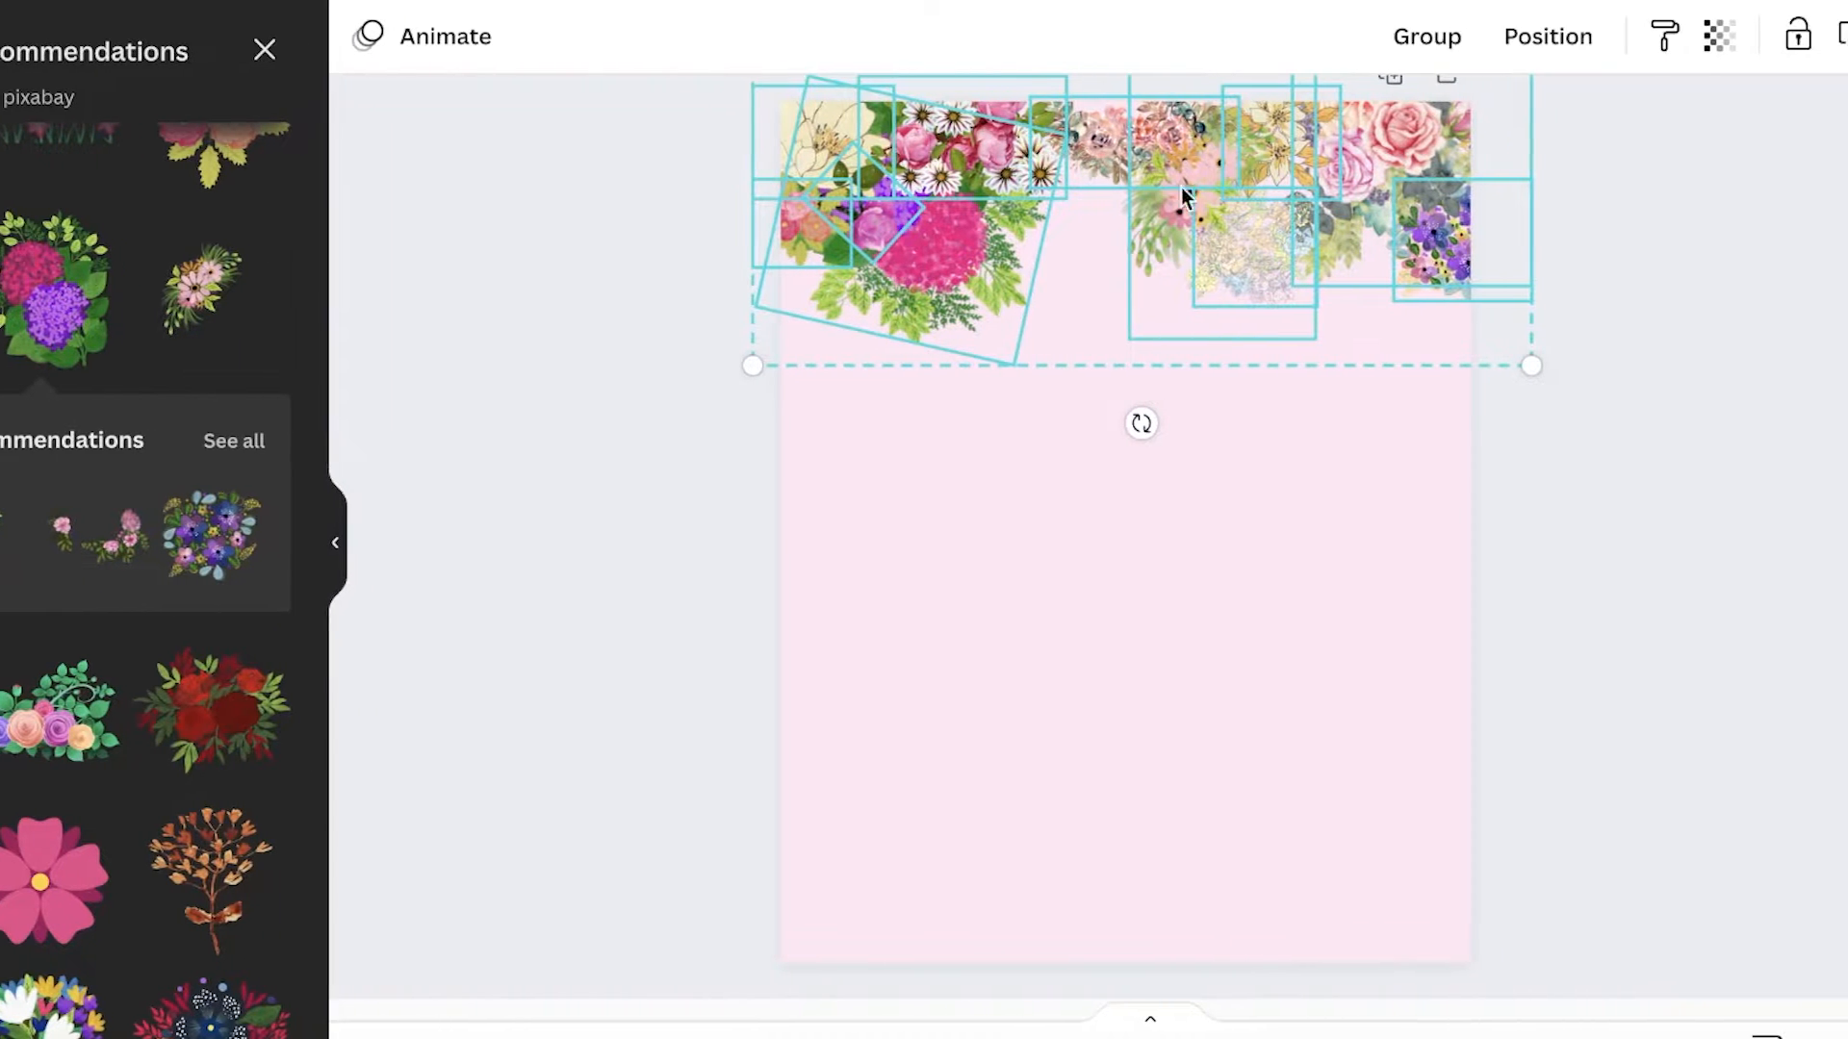
key("ctrl+d")
left_click_drag(1268, 210, 1311, 579)
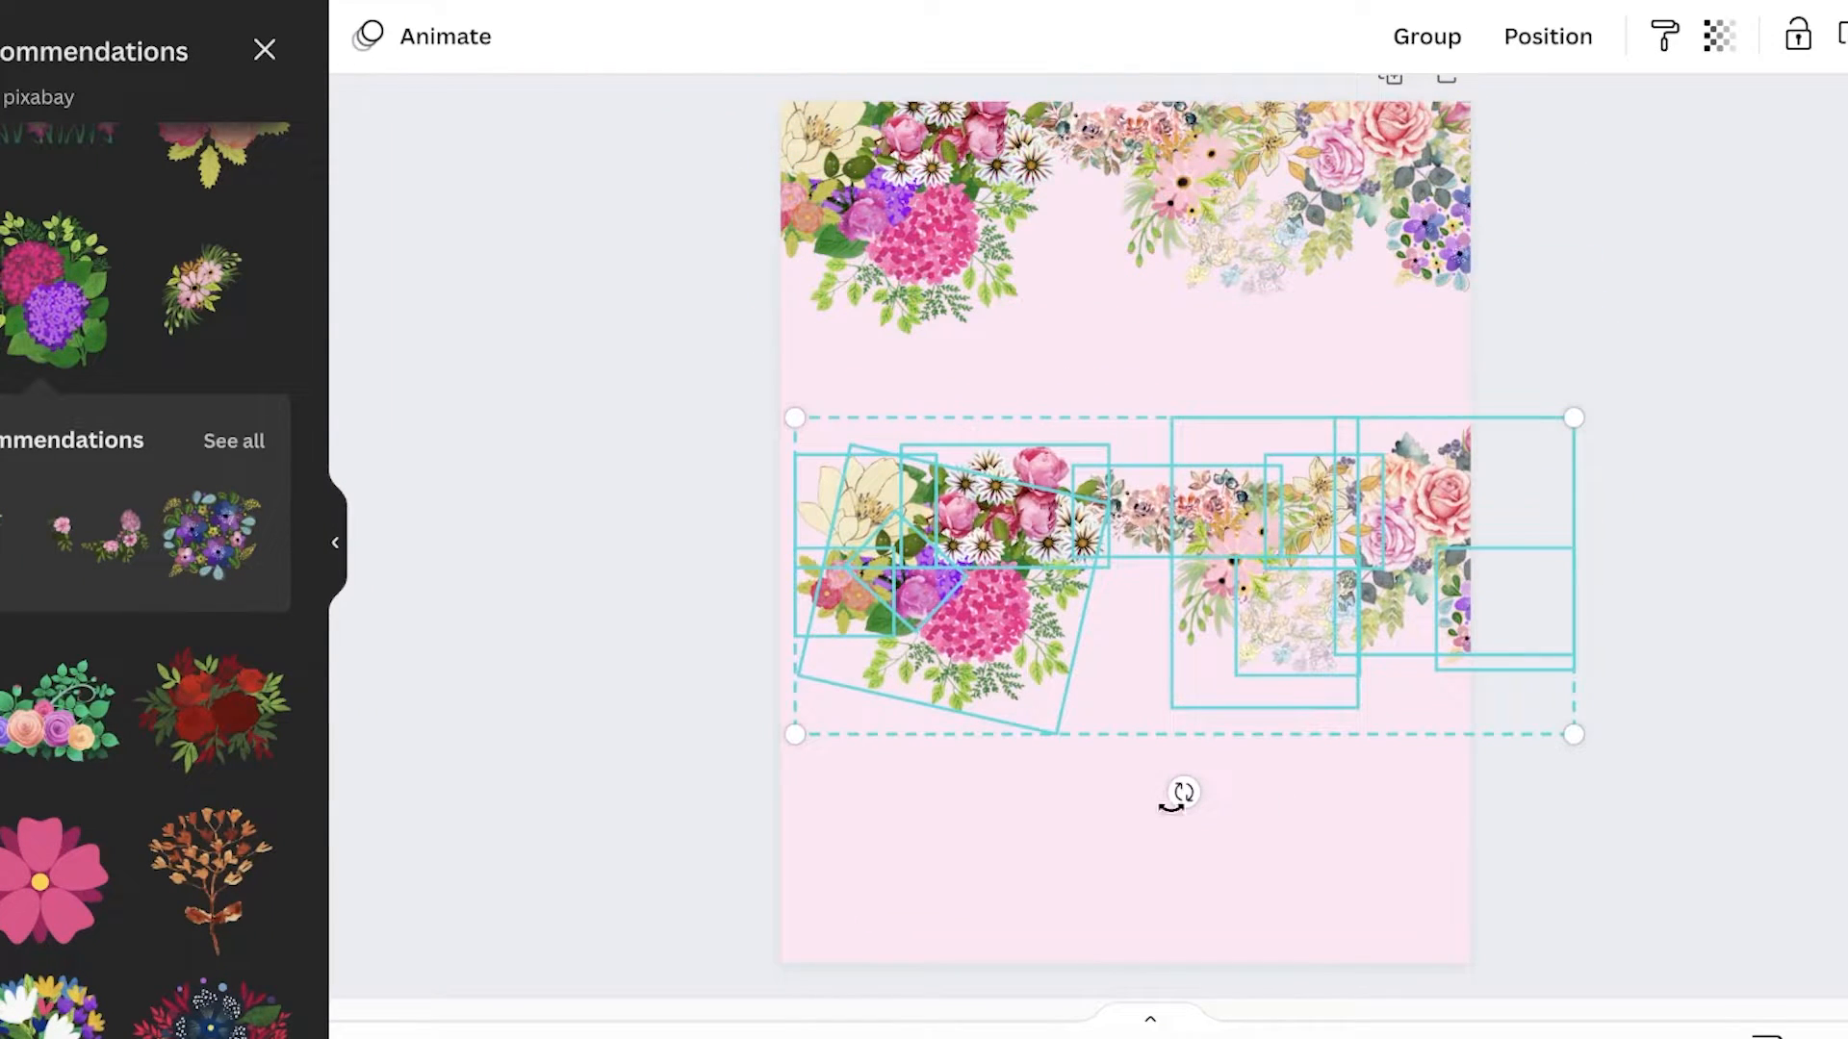
left_click_drag(1183, 793, 1177, 353)
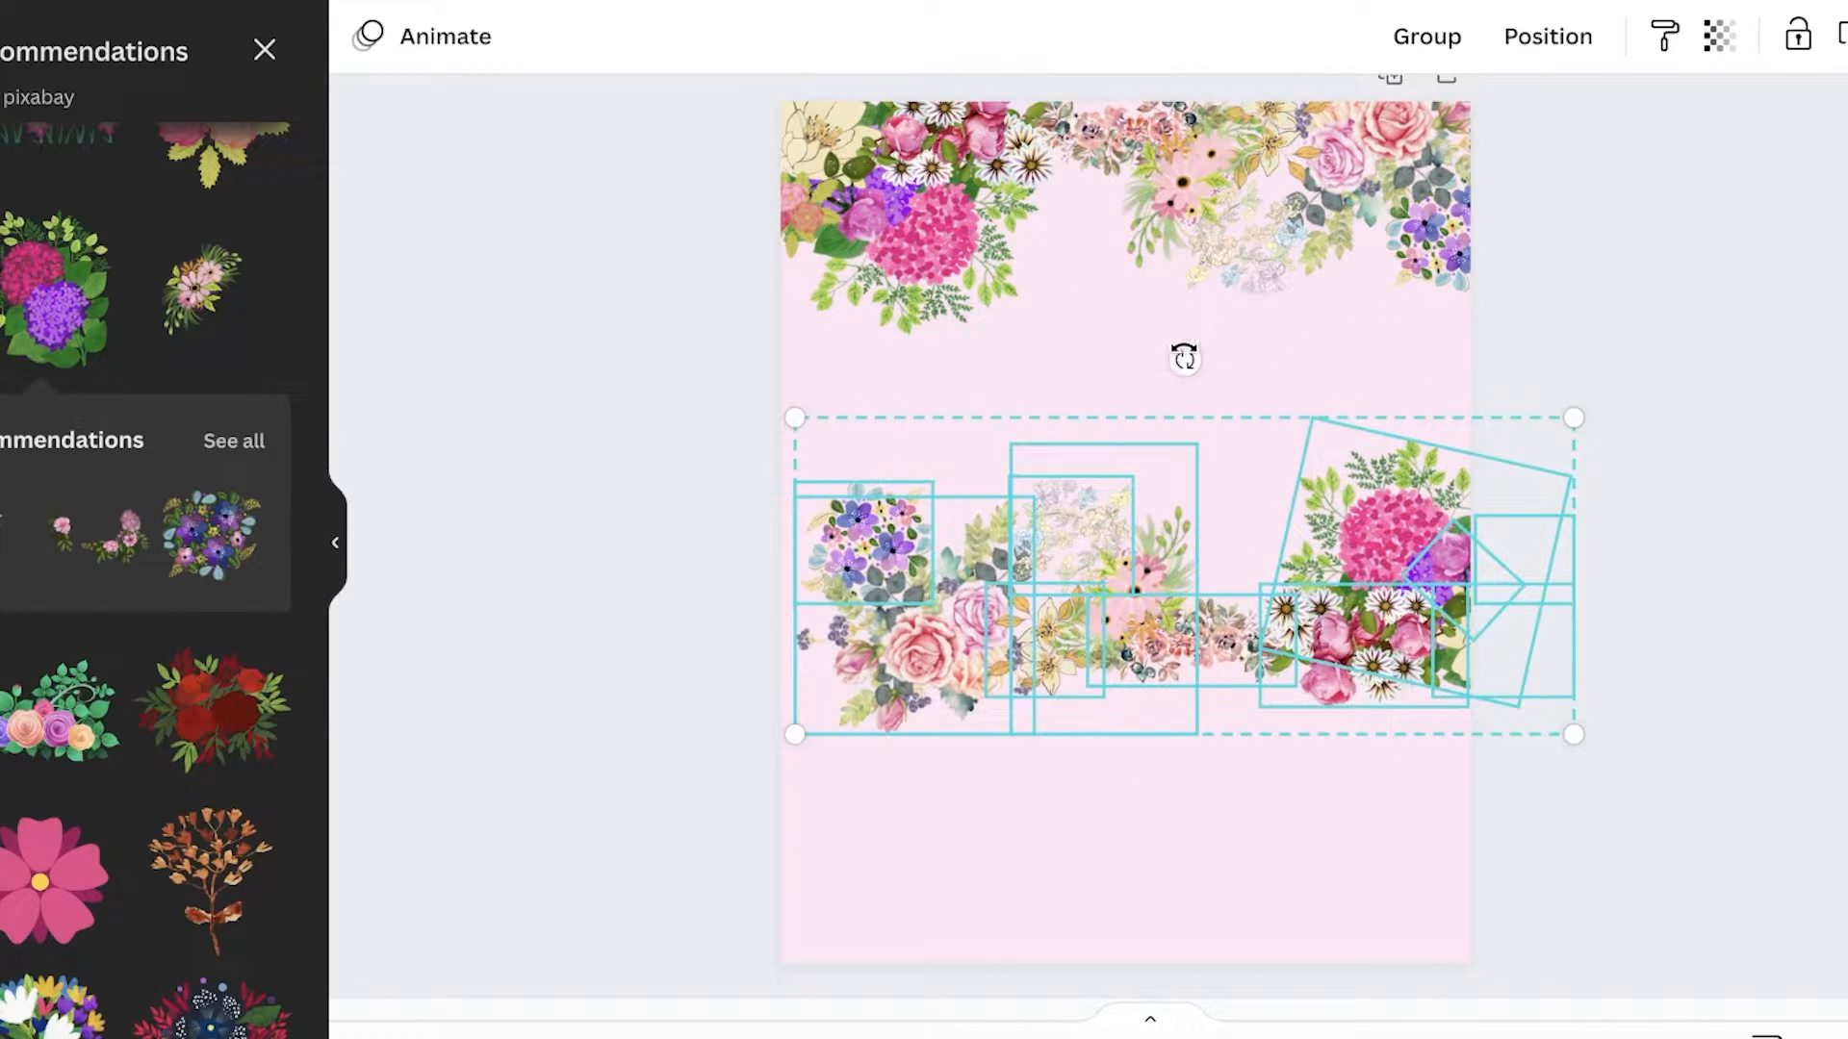
left_click_drag(1146, 566, 1064, 866)
left_click(1670, 521)
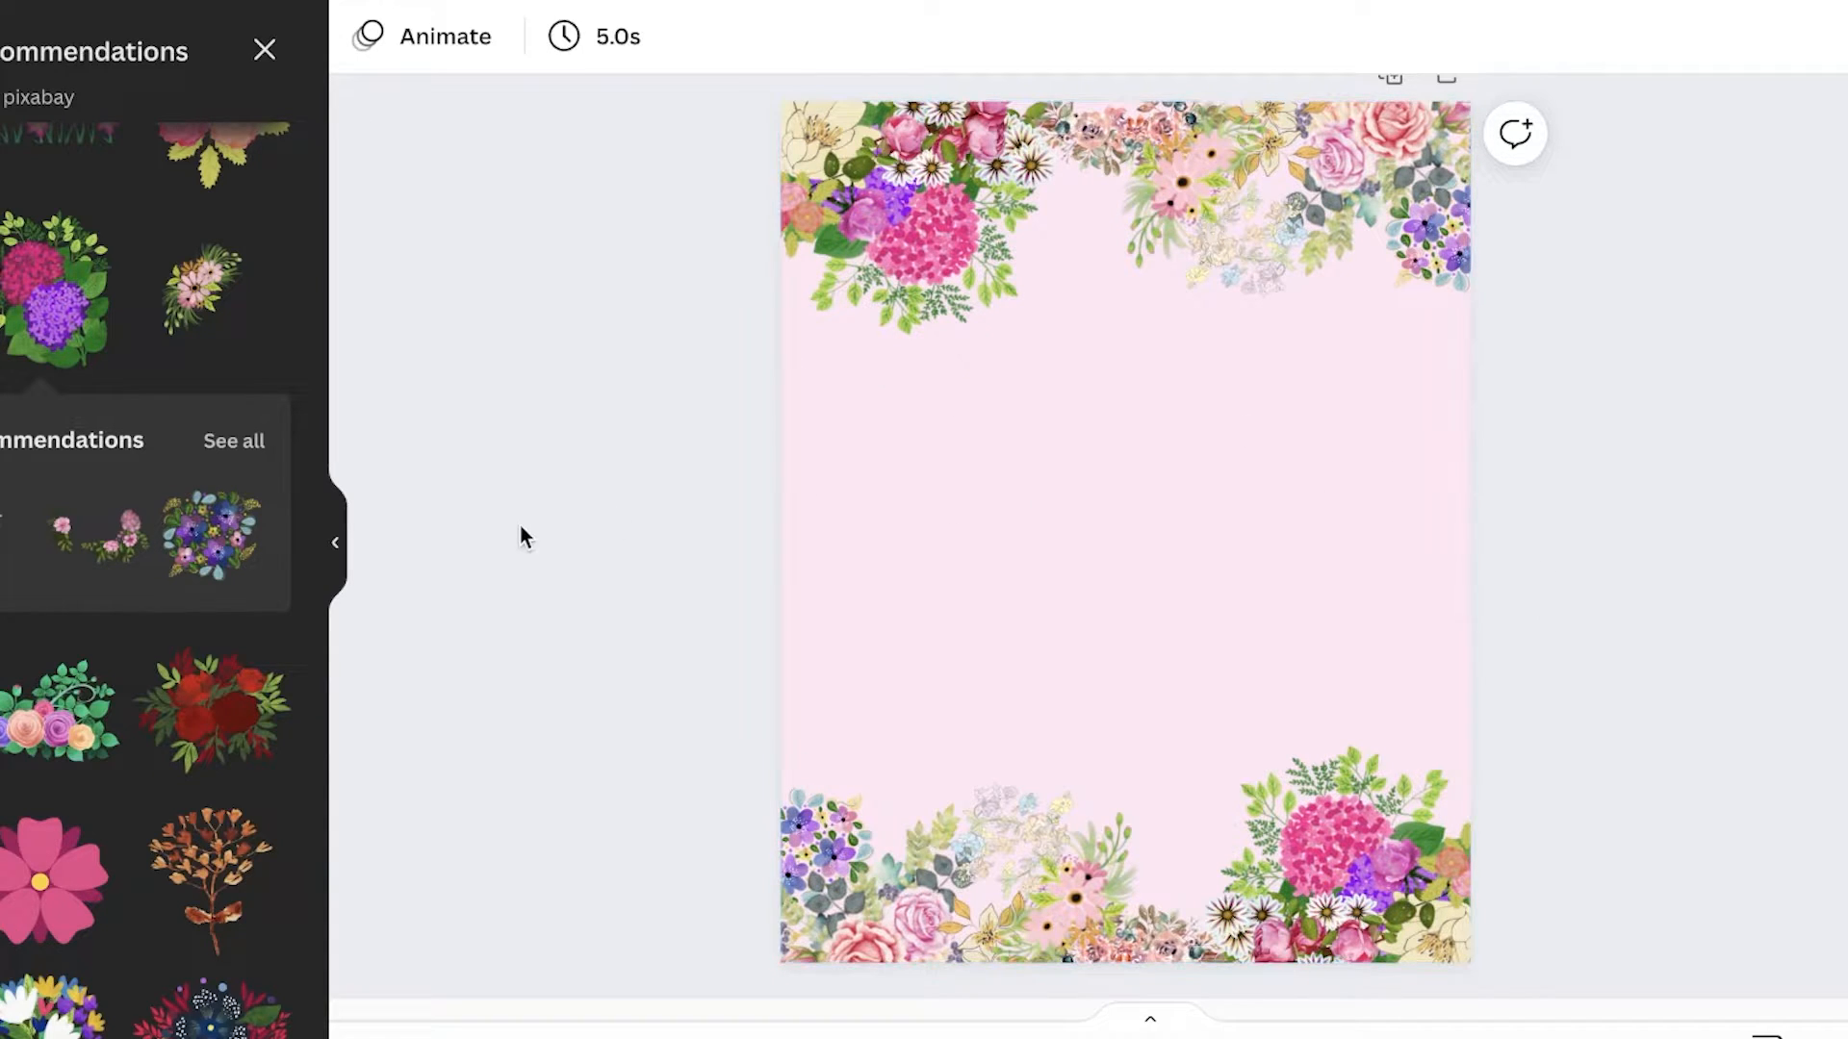
Paste another copy of the flower border, rotate it vertically along the page's right edge, and send it backward
scroll(519, 536, "down", 1)
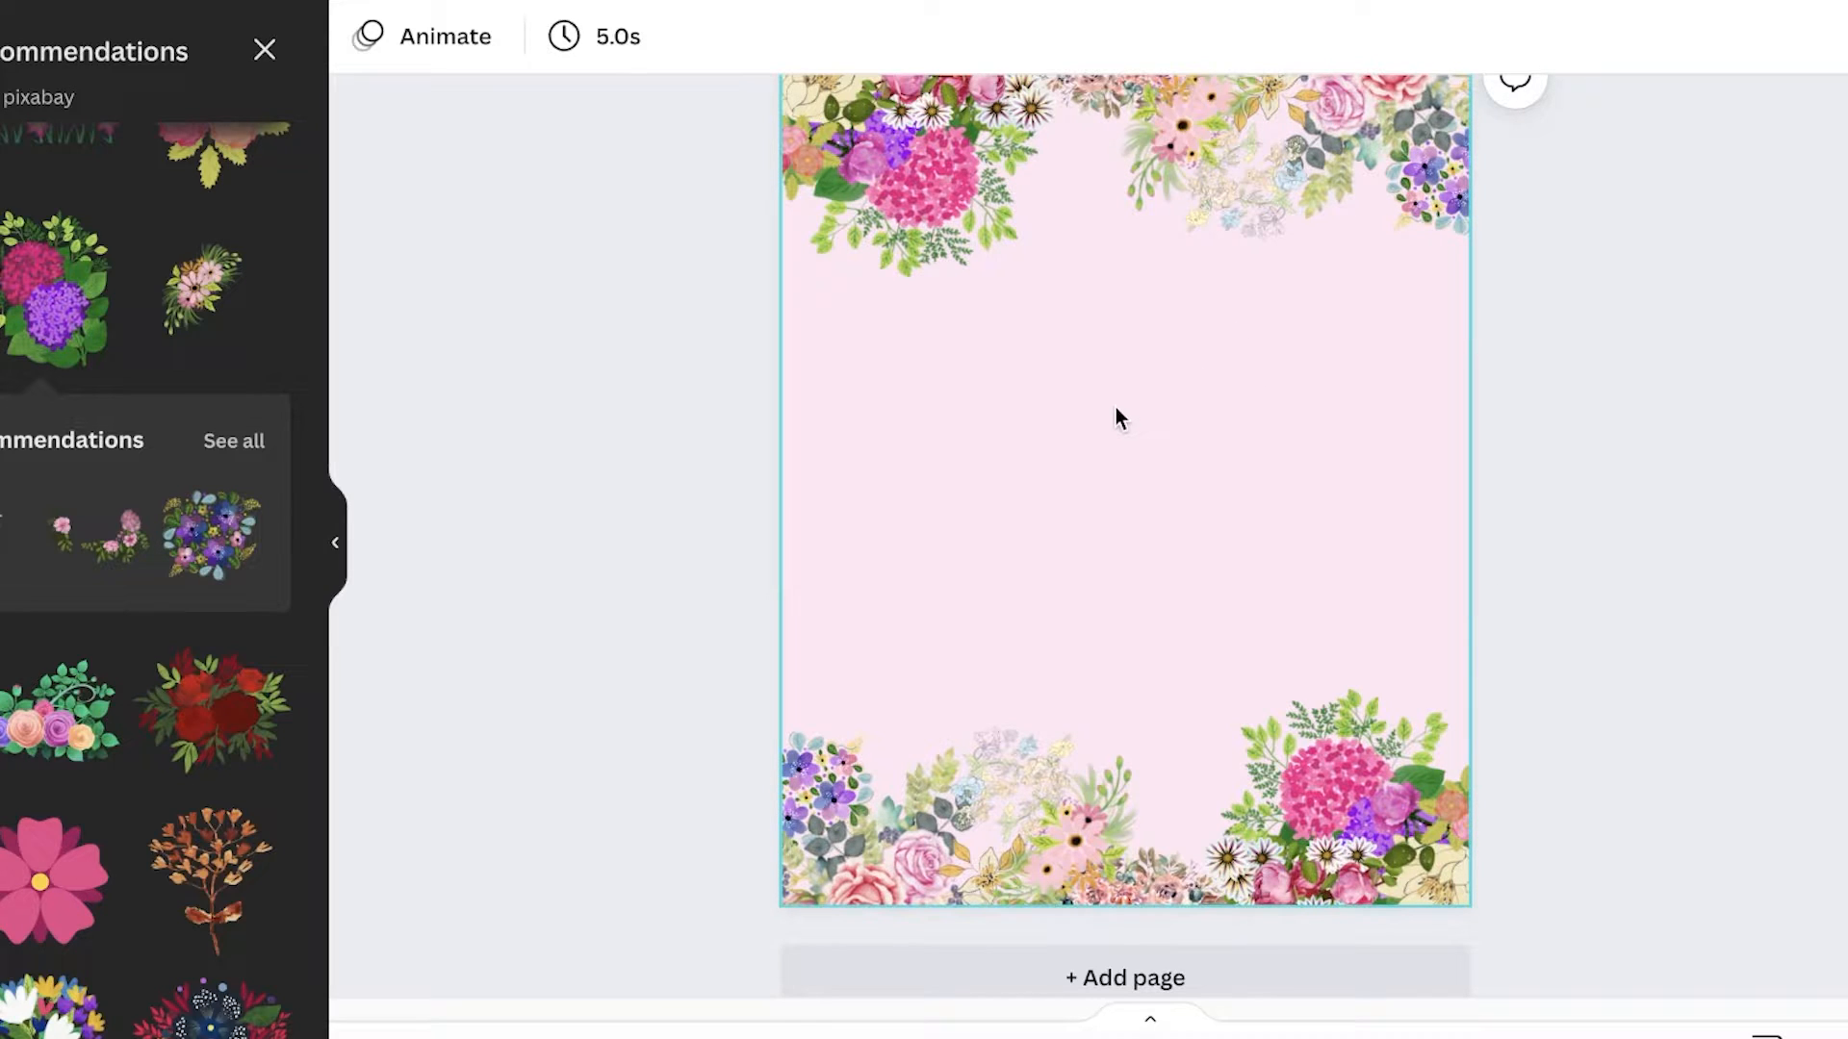
key("super+v")
scroll(1267, 235, "up", 1)
left_click_drag(1176, 182, 1184, 396)
left_click_drag(1150, 654, 727, 444)
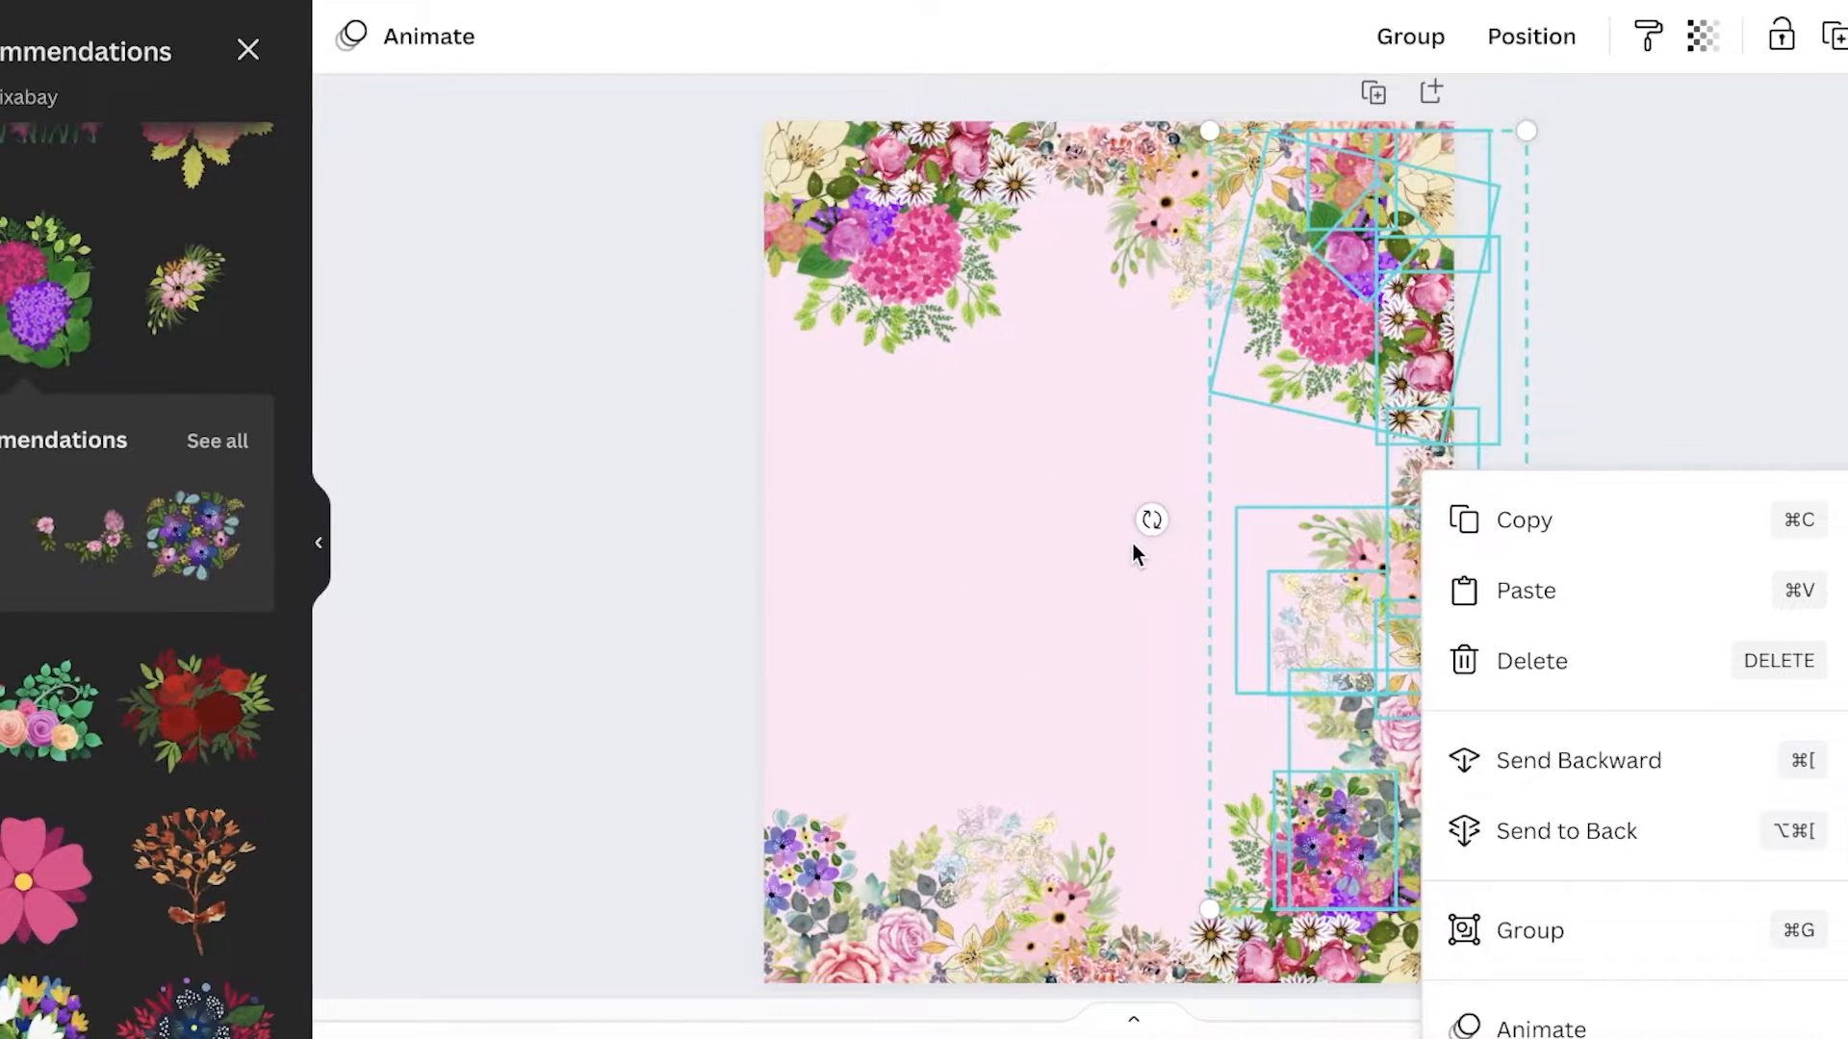
left_click(1592, 775)
left_click(1599, 474)
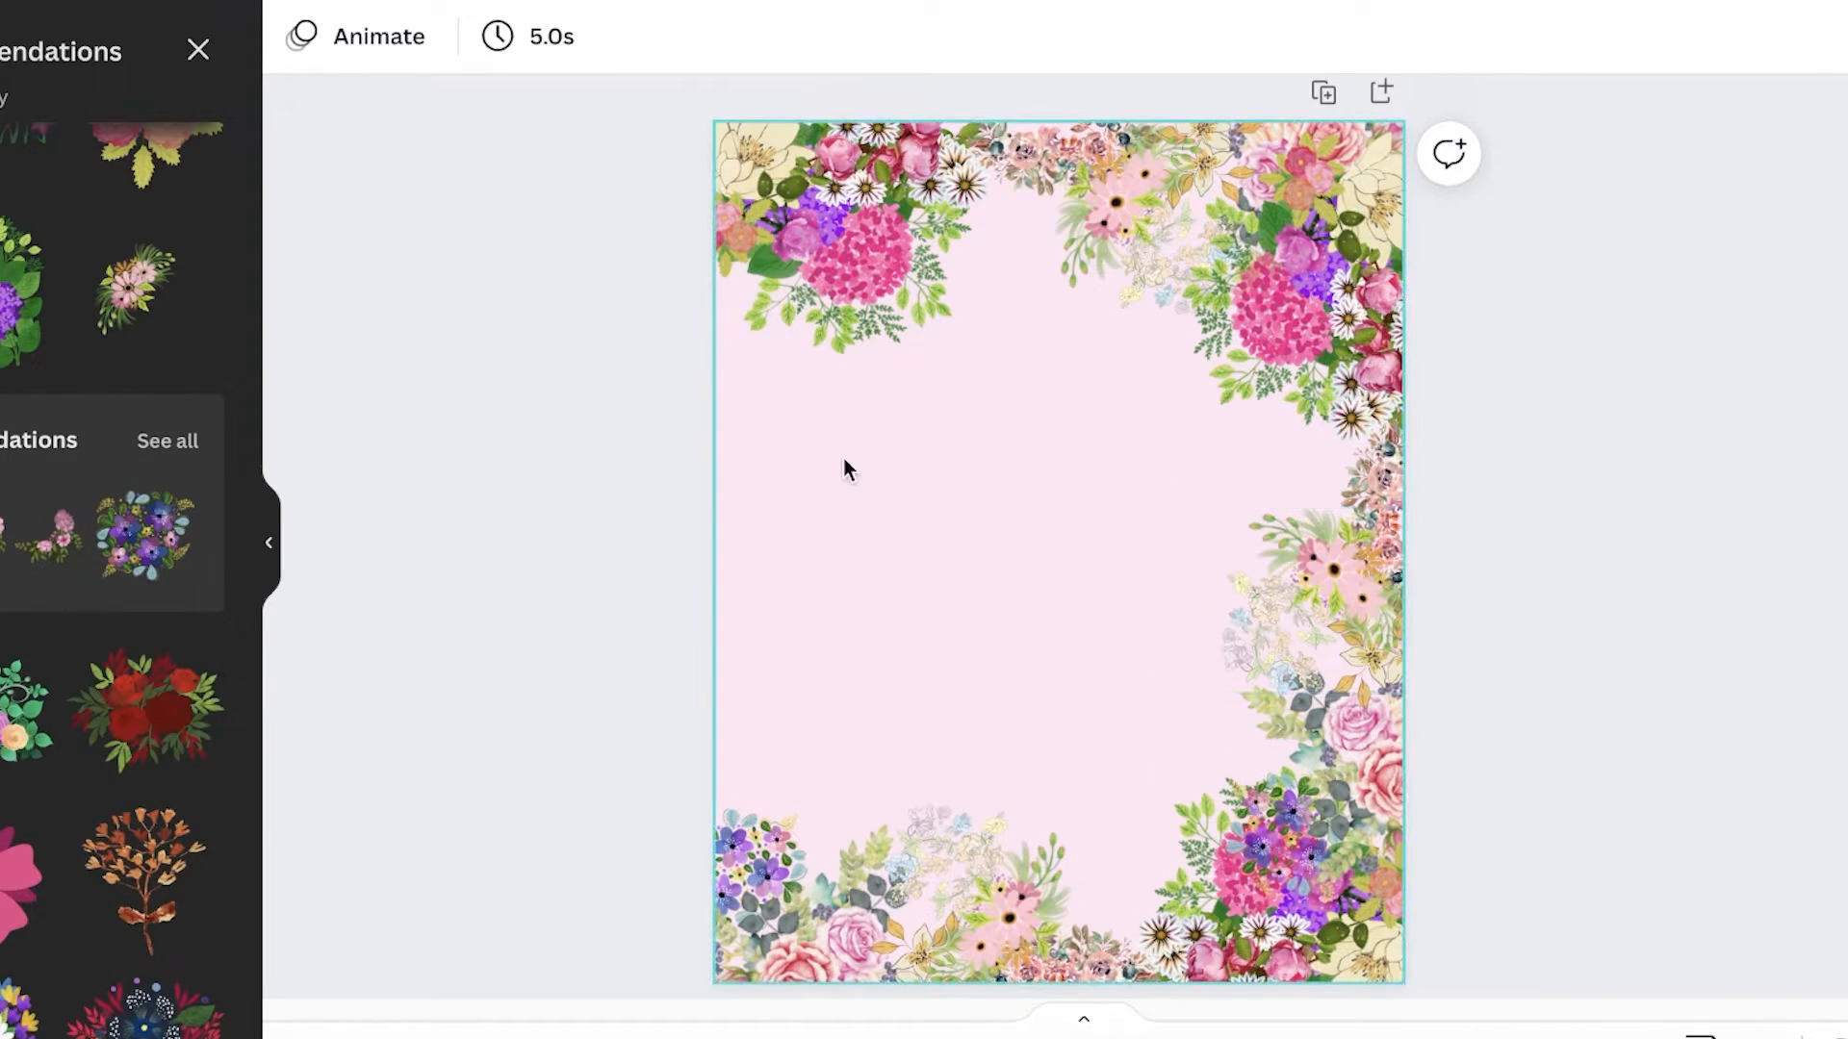
Add one more copy of the flower border, rotate it vertically along the page's left edge, and send it to the back
left_click_drag(850, 472, 1028, 313)
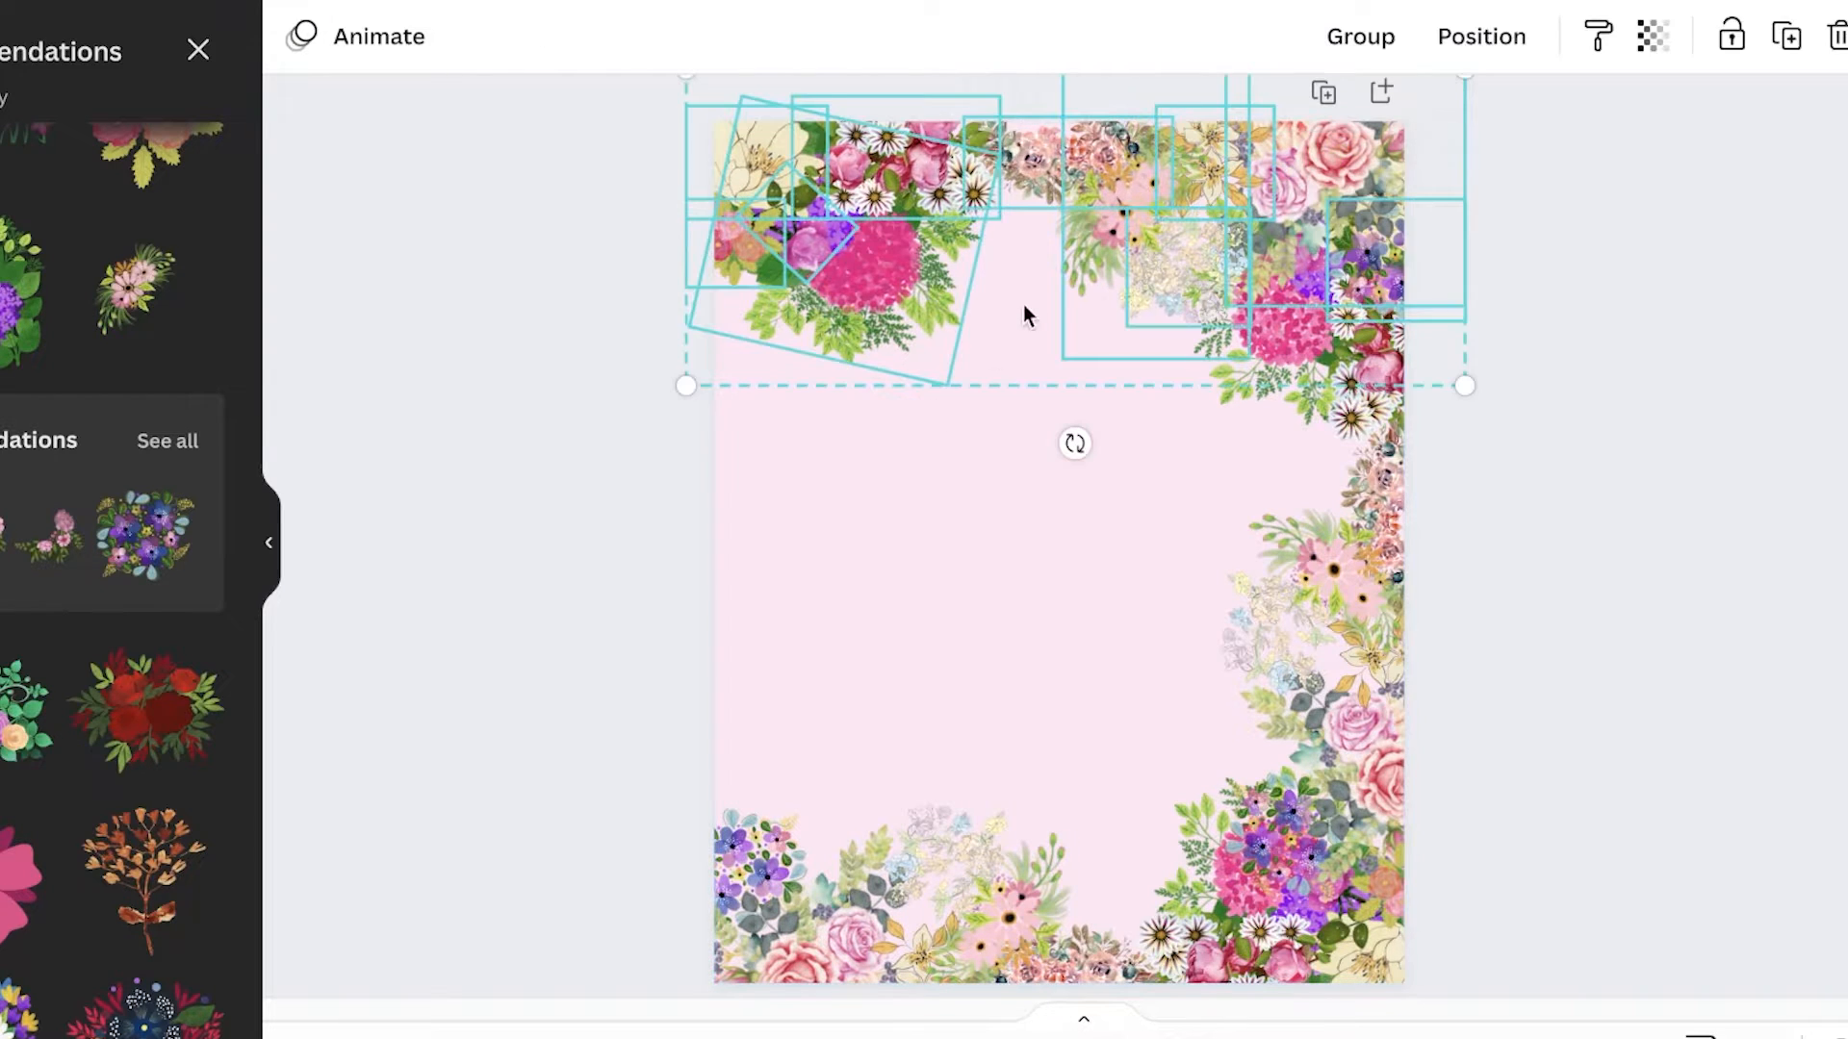
left_click_drag(1074, 443, 1440, 240)
left_click_drag(1045, 396, 770, 668)
right_click(770, 668)
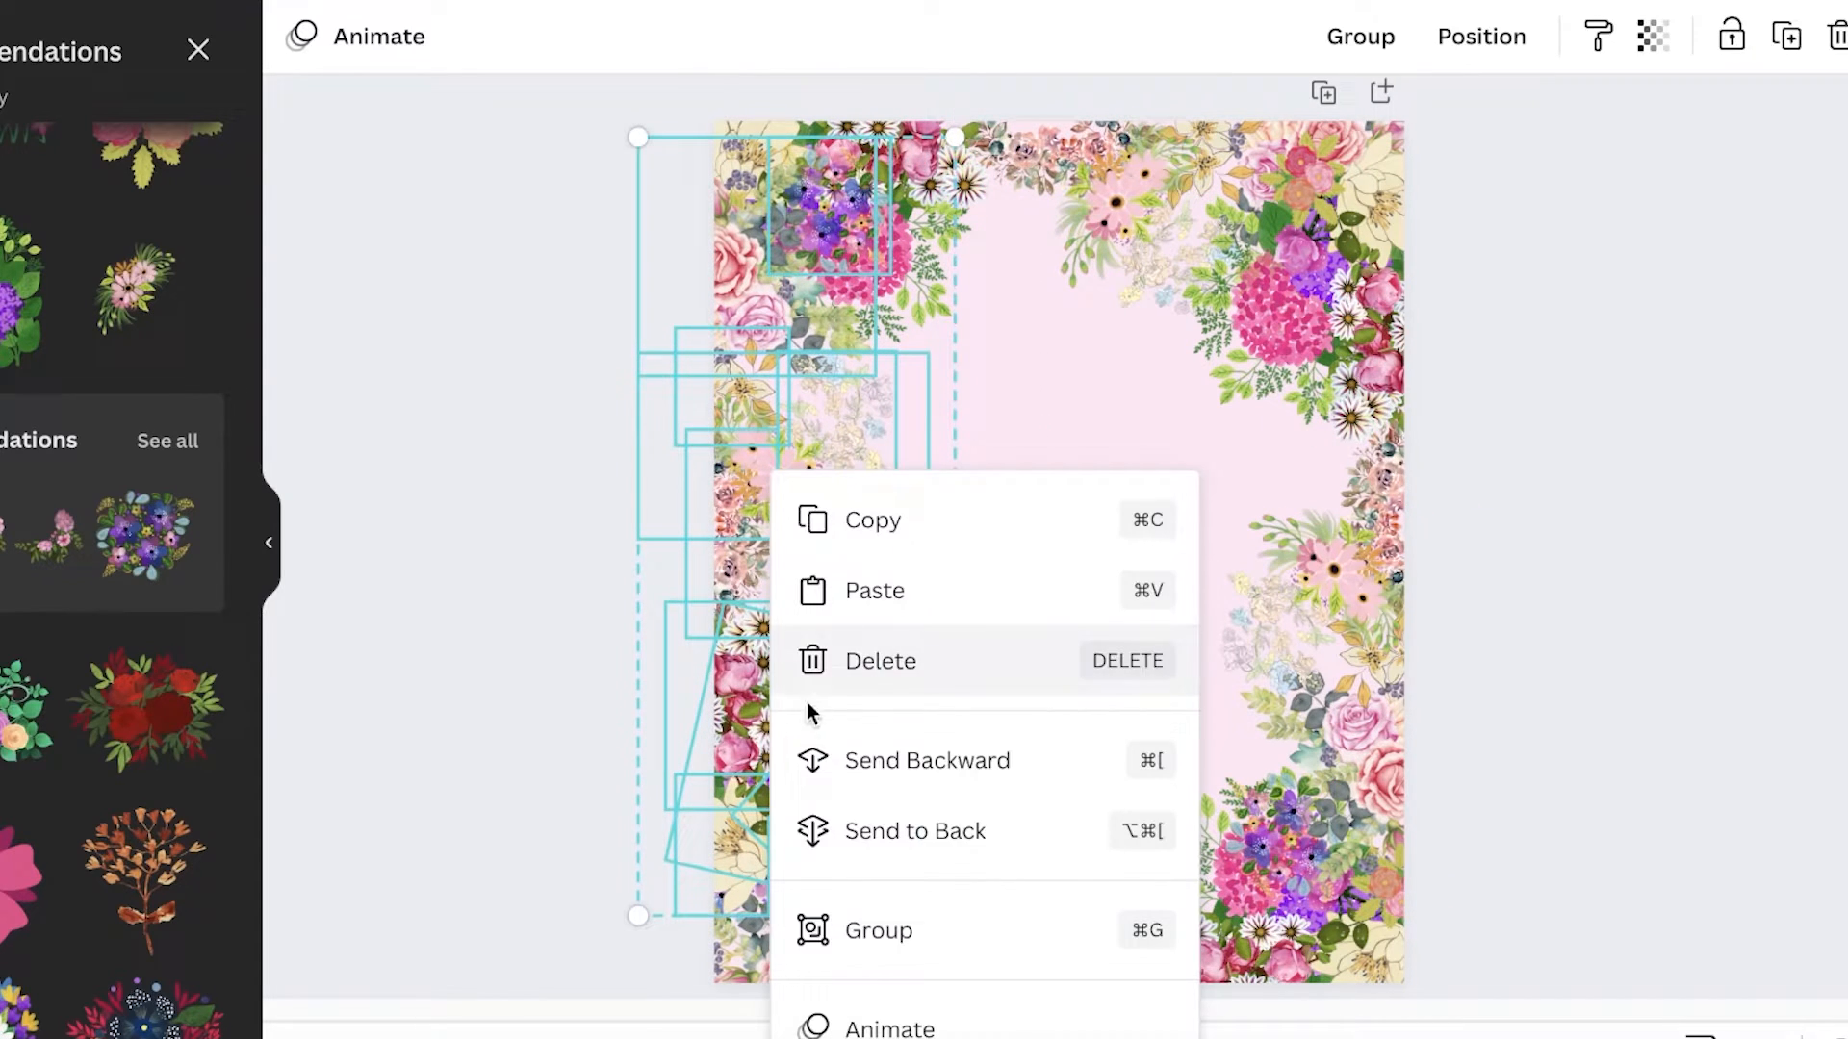
left_click(949, 847)
left_click(1776, 338)
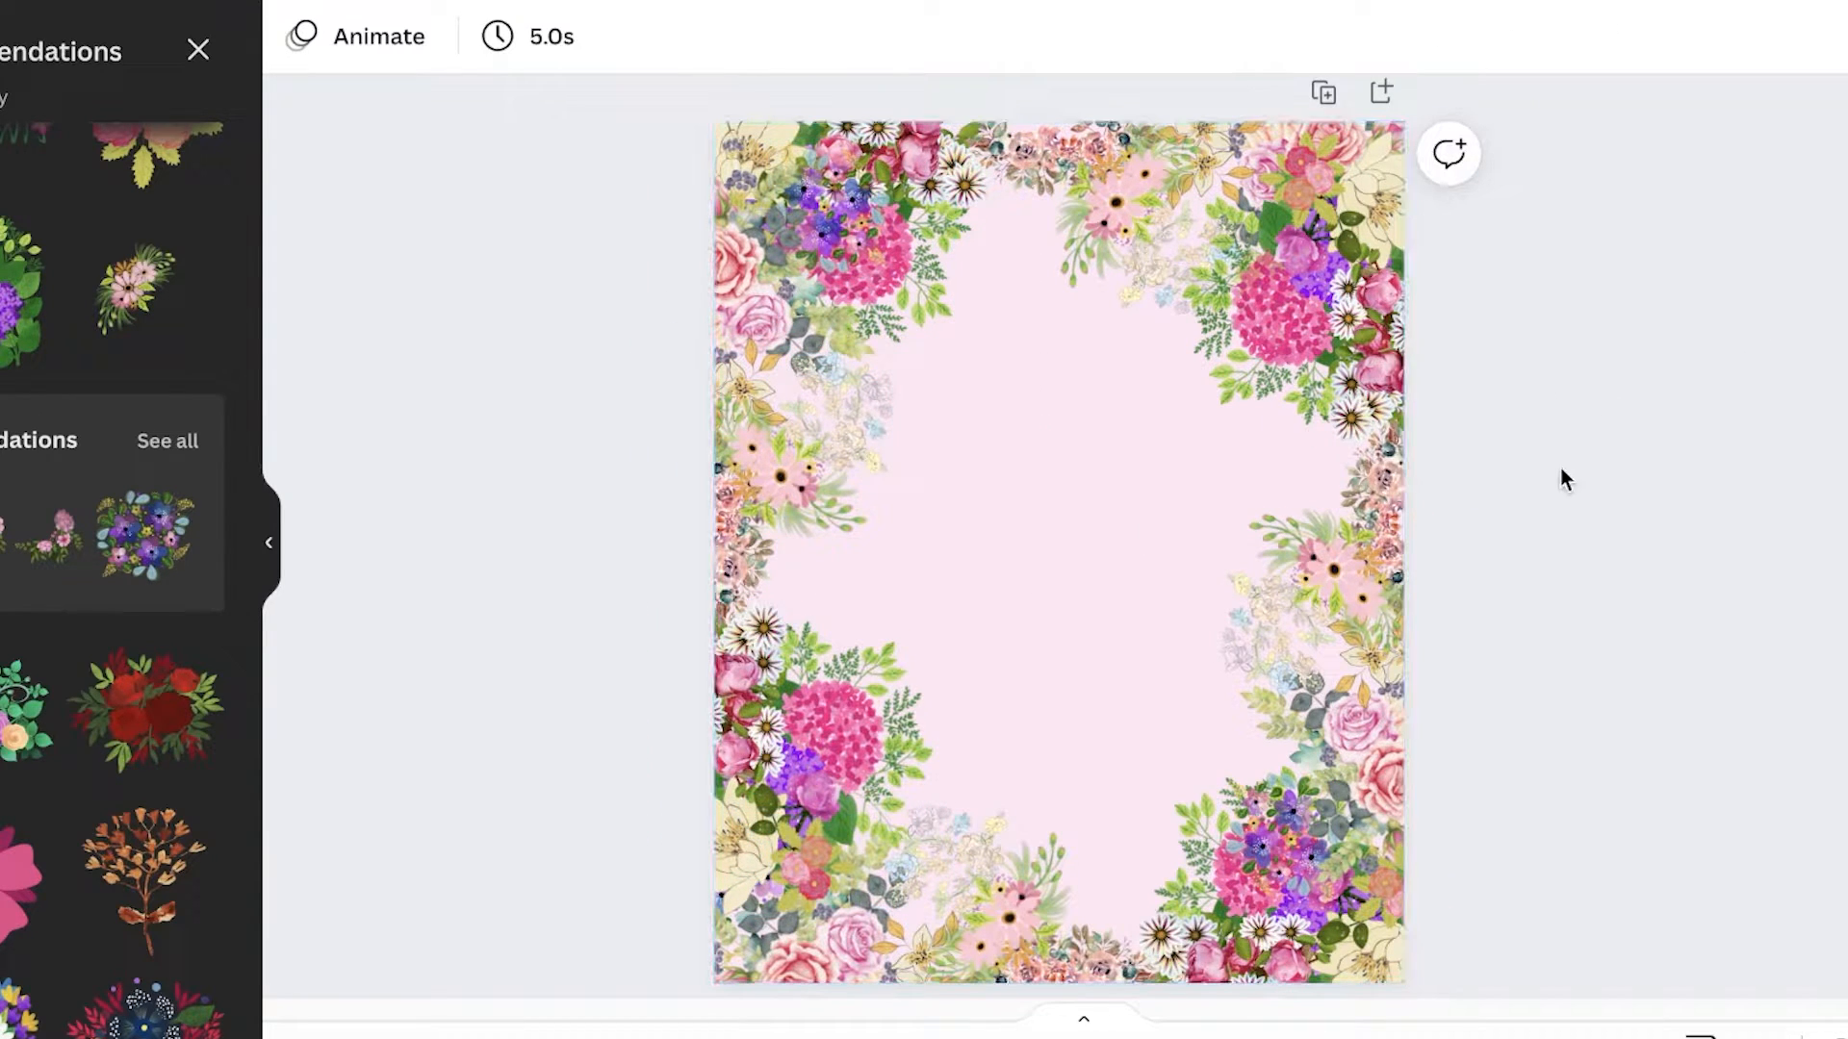
Search the graphics for "lion", try the polygonal lion head slightly reduced in the page centre, and delete it
scroll(1660, 495, "down", 2)
scroll(1660, 494, "up", 1)
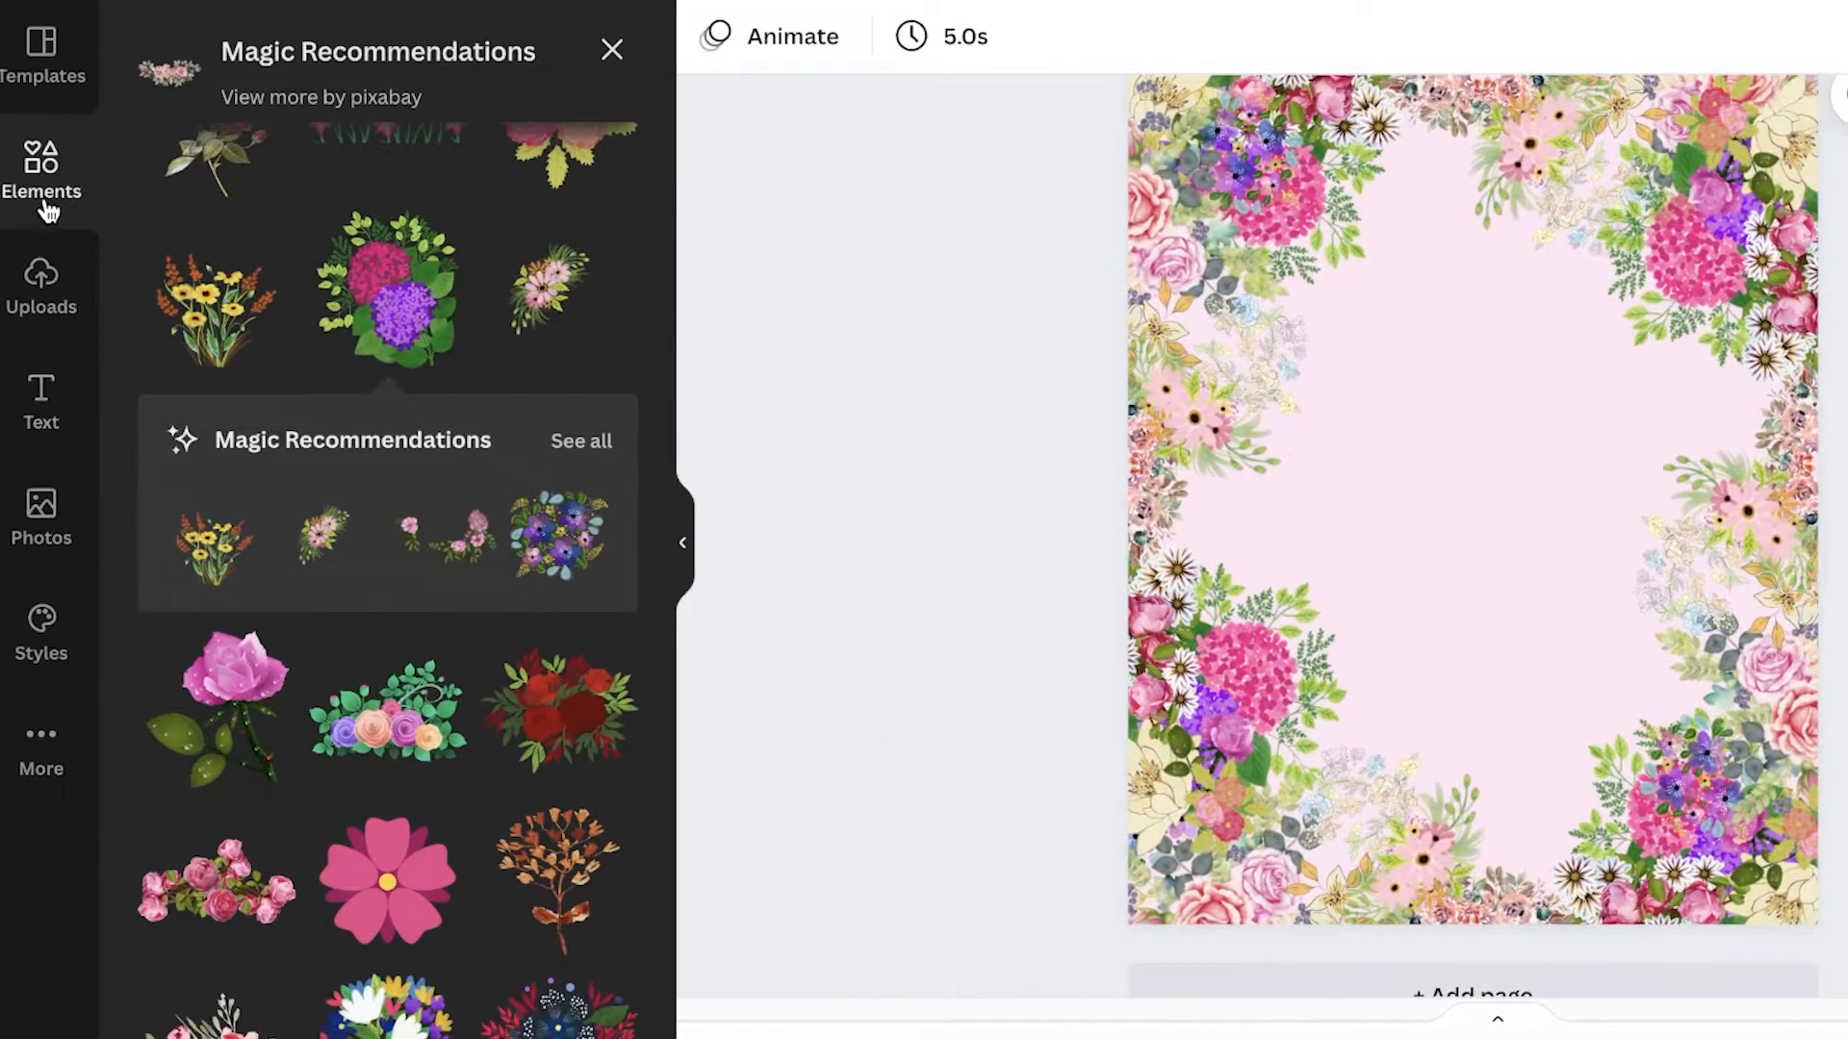
left_click(47, 210)
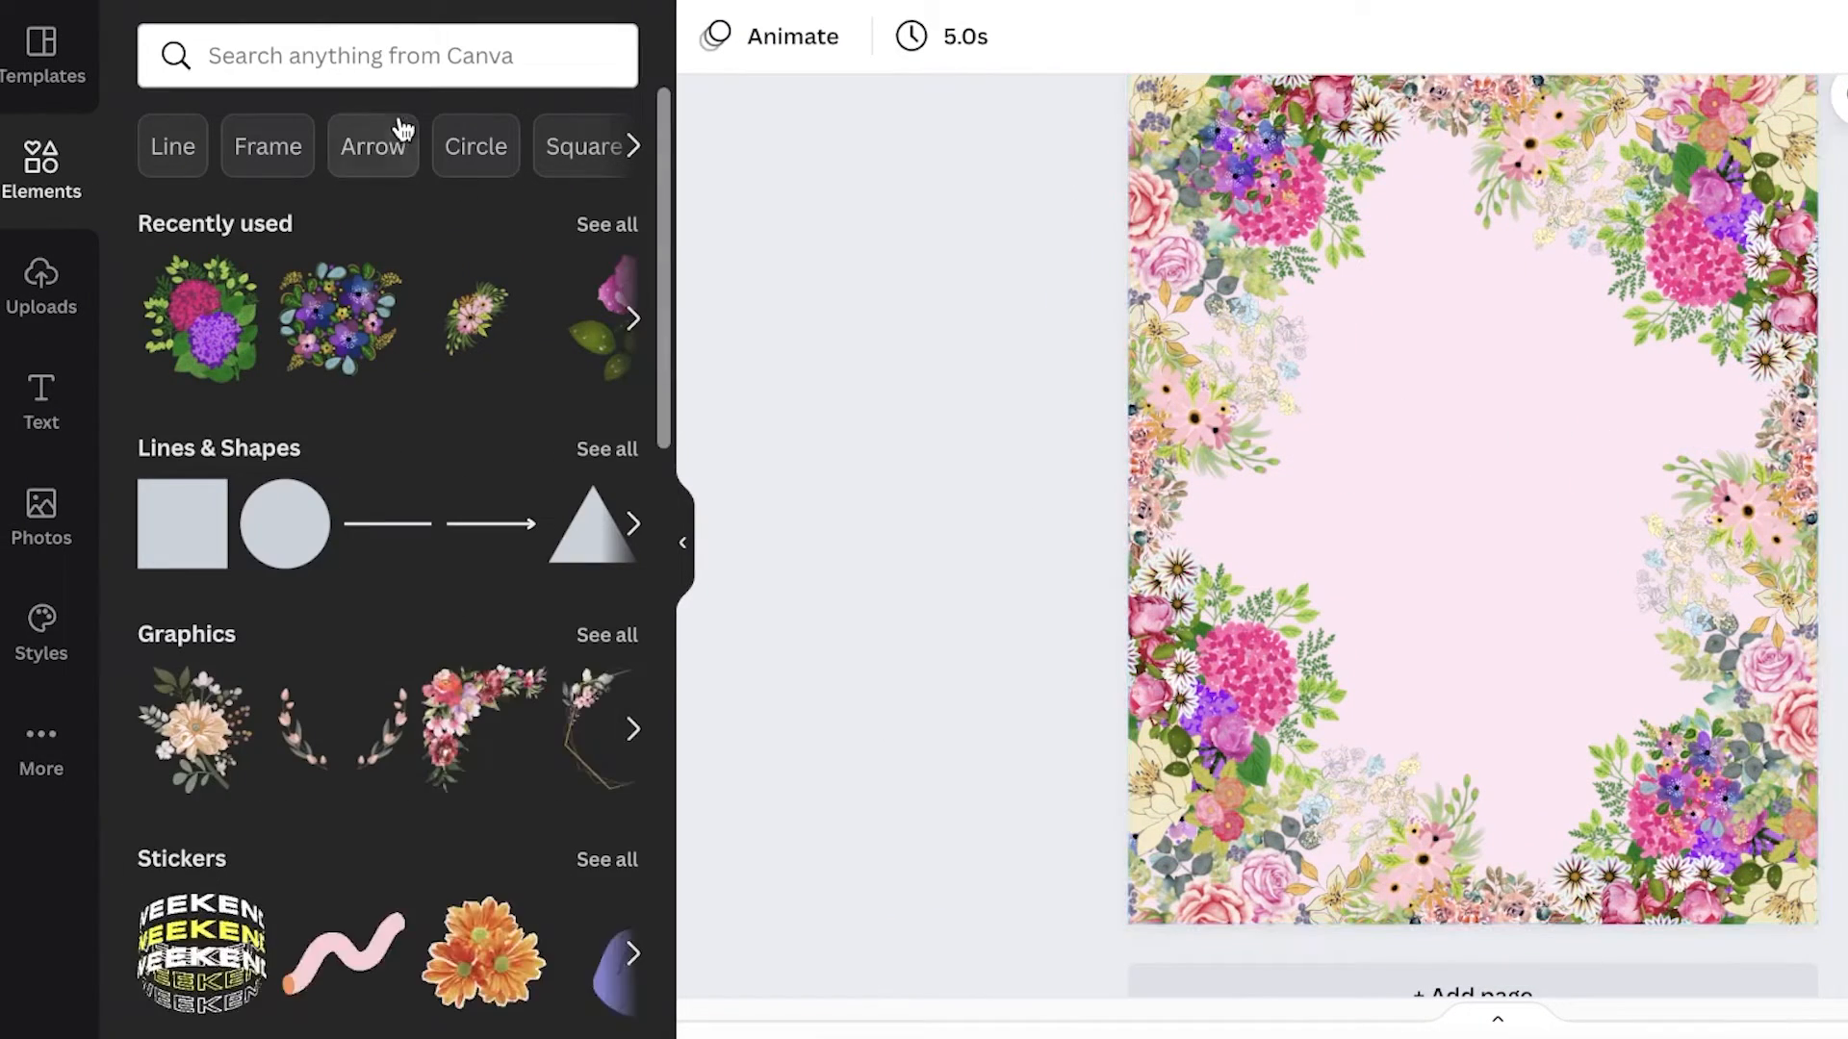
left_click(433, 57)
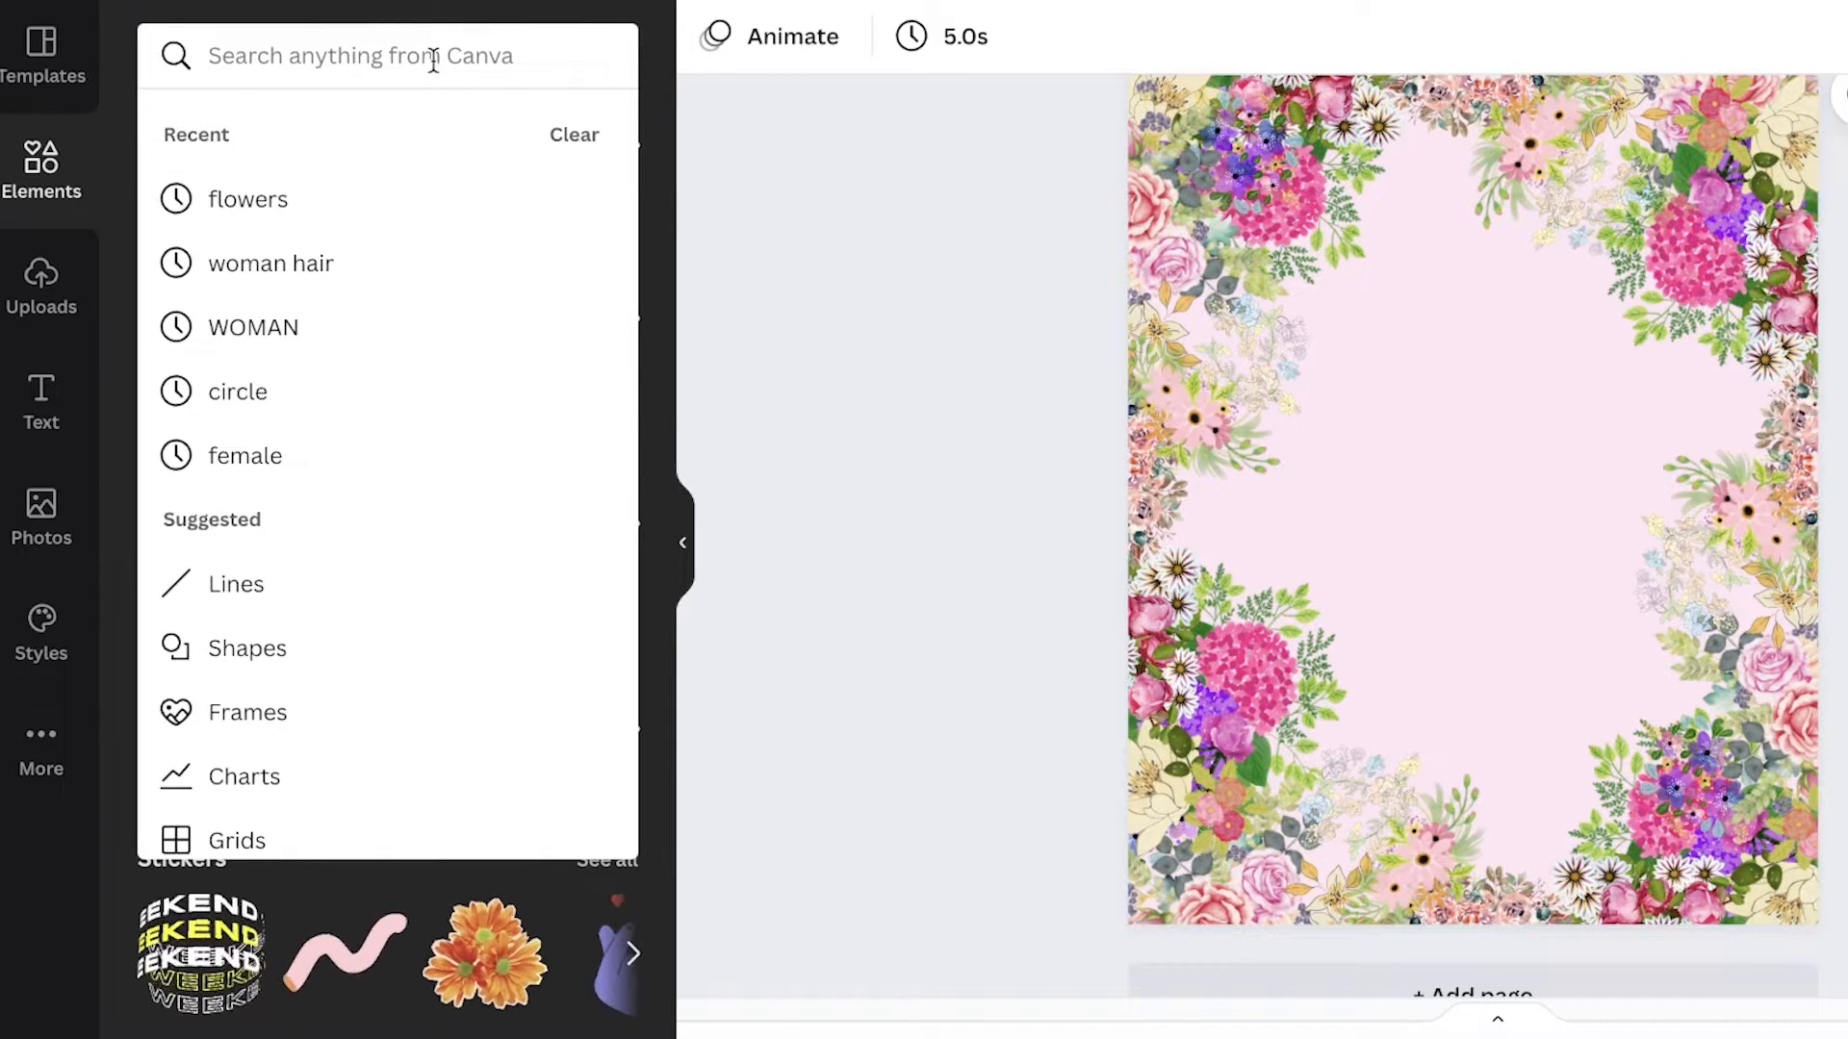
type("lion")
key("Return")
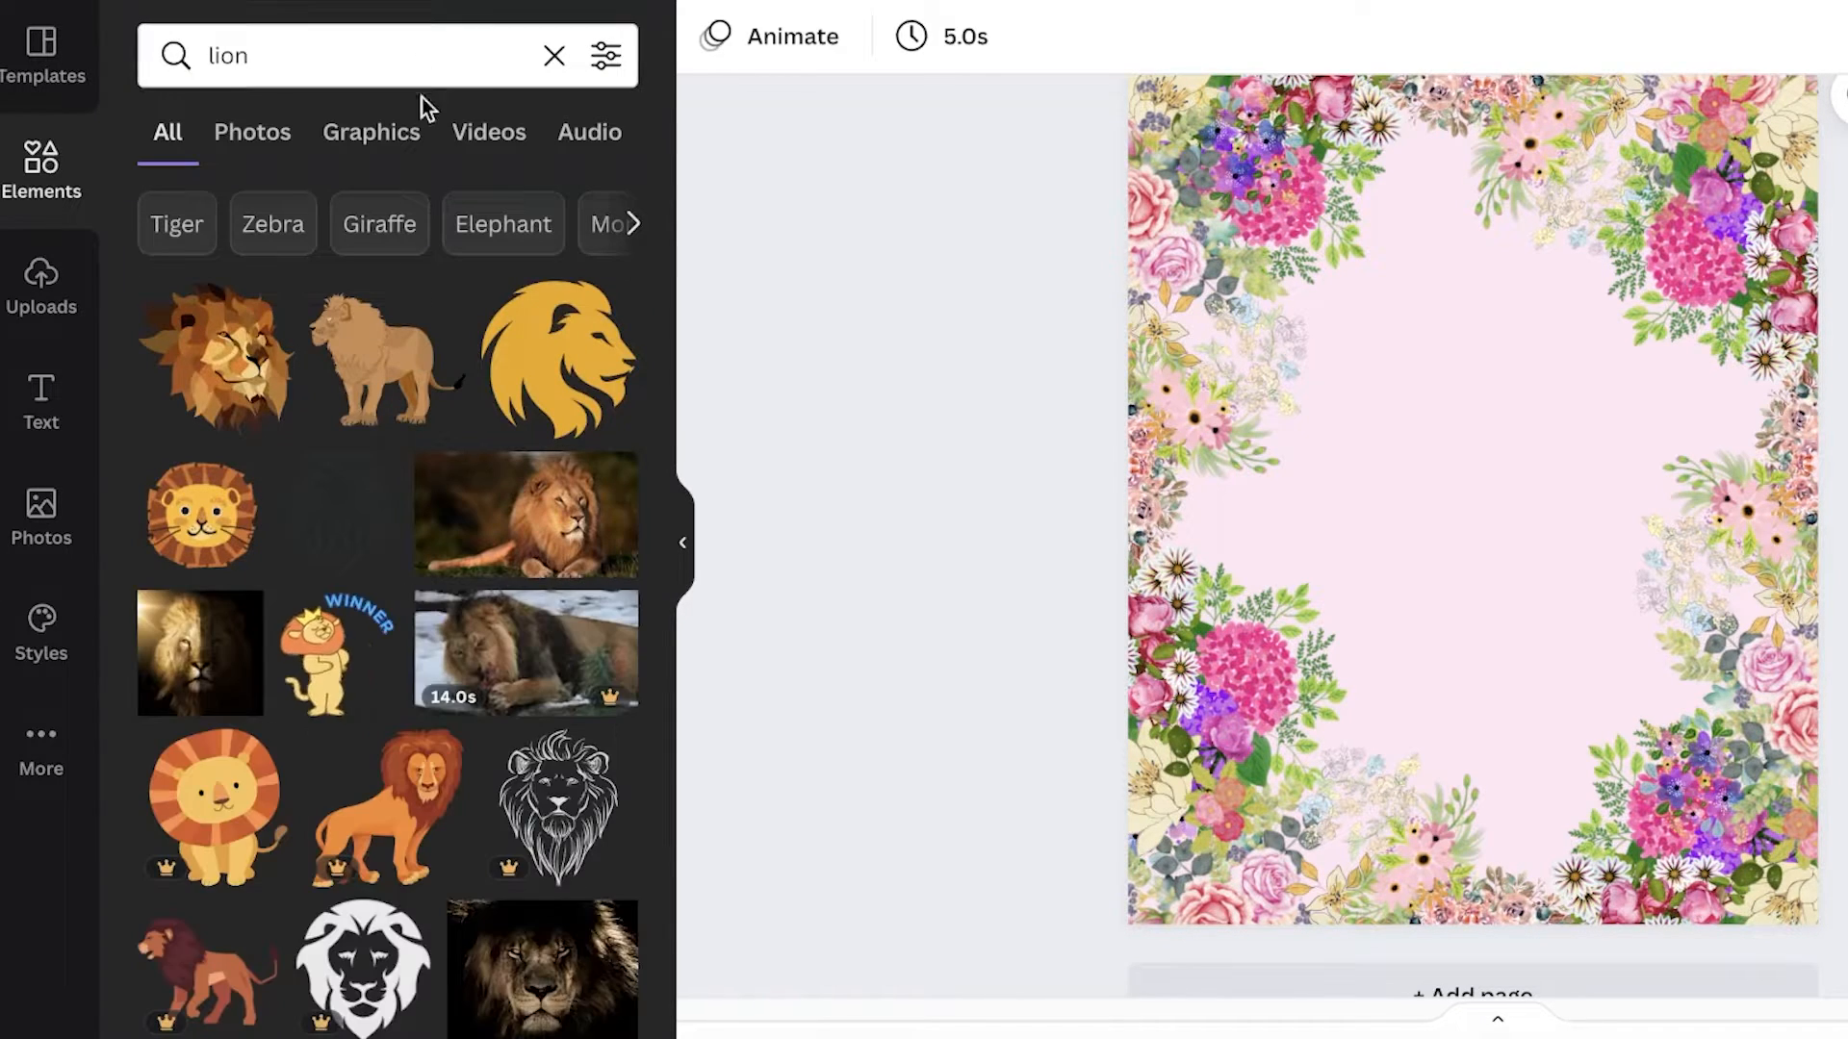
left_click(384, 150)
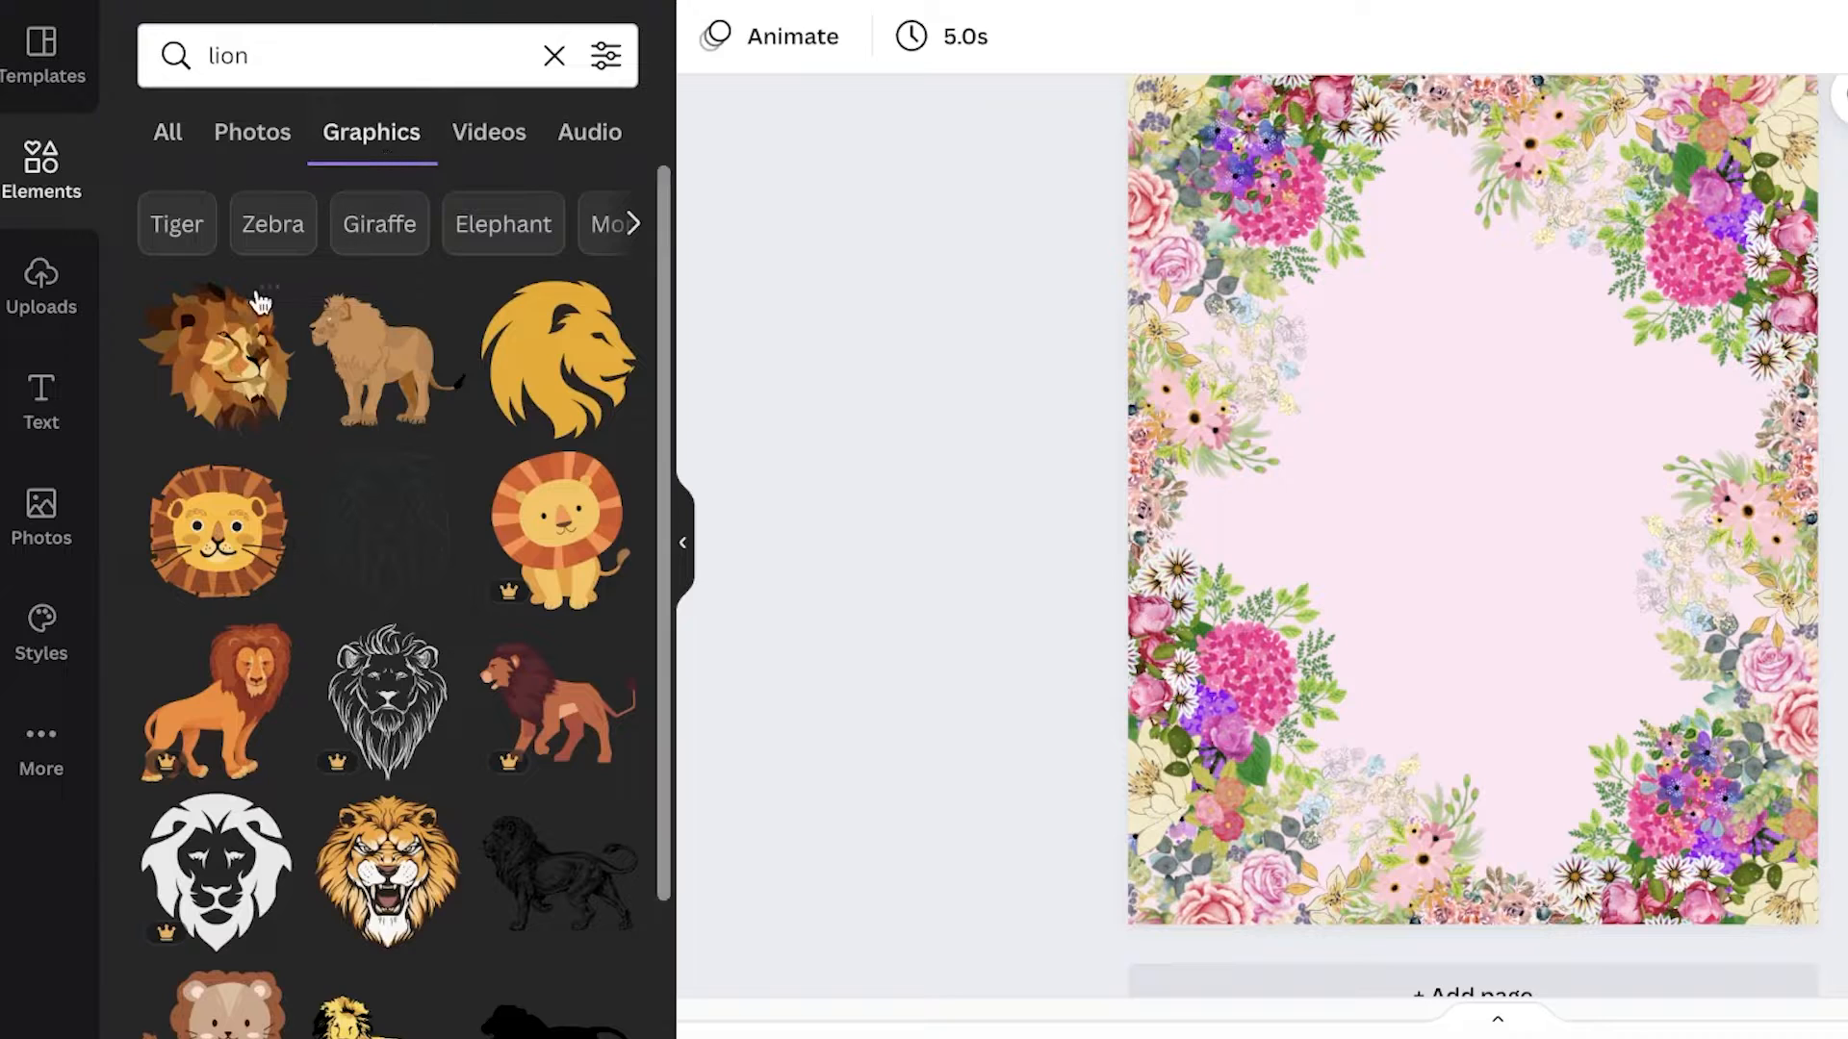
left_click(260, 303)
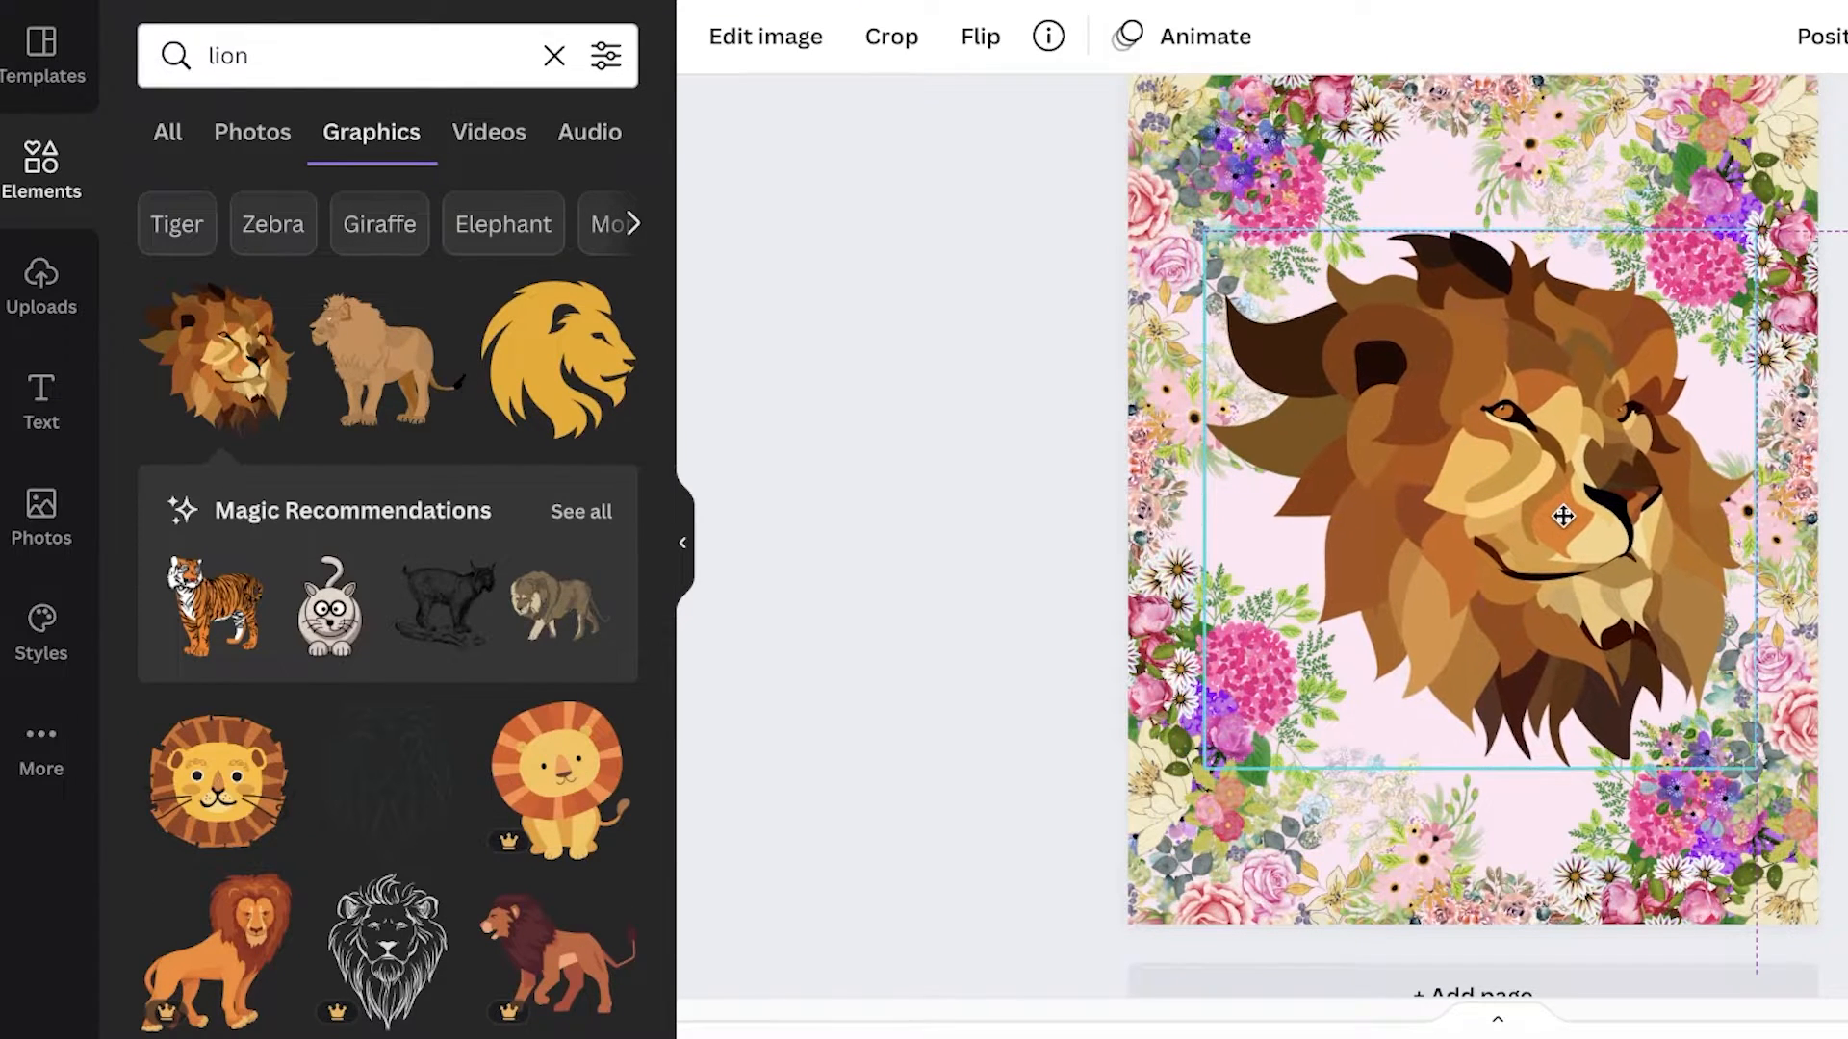
left_click_drag(1756, 767, 1700, 713)
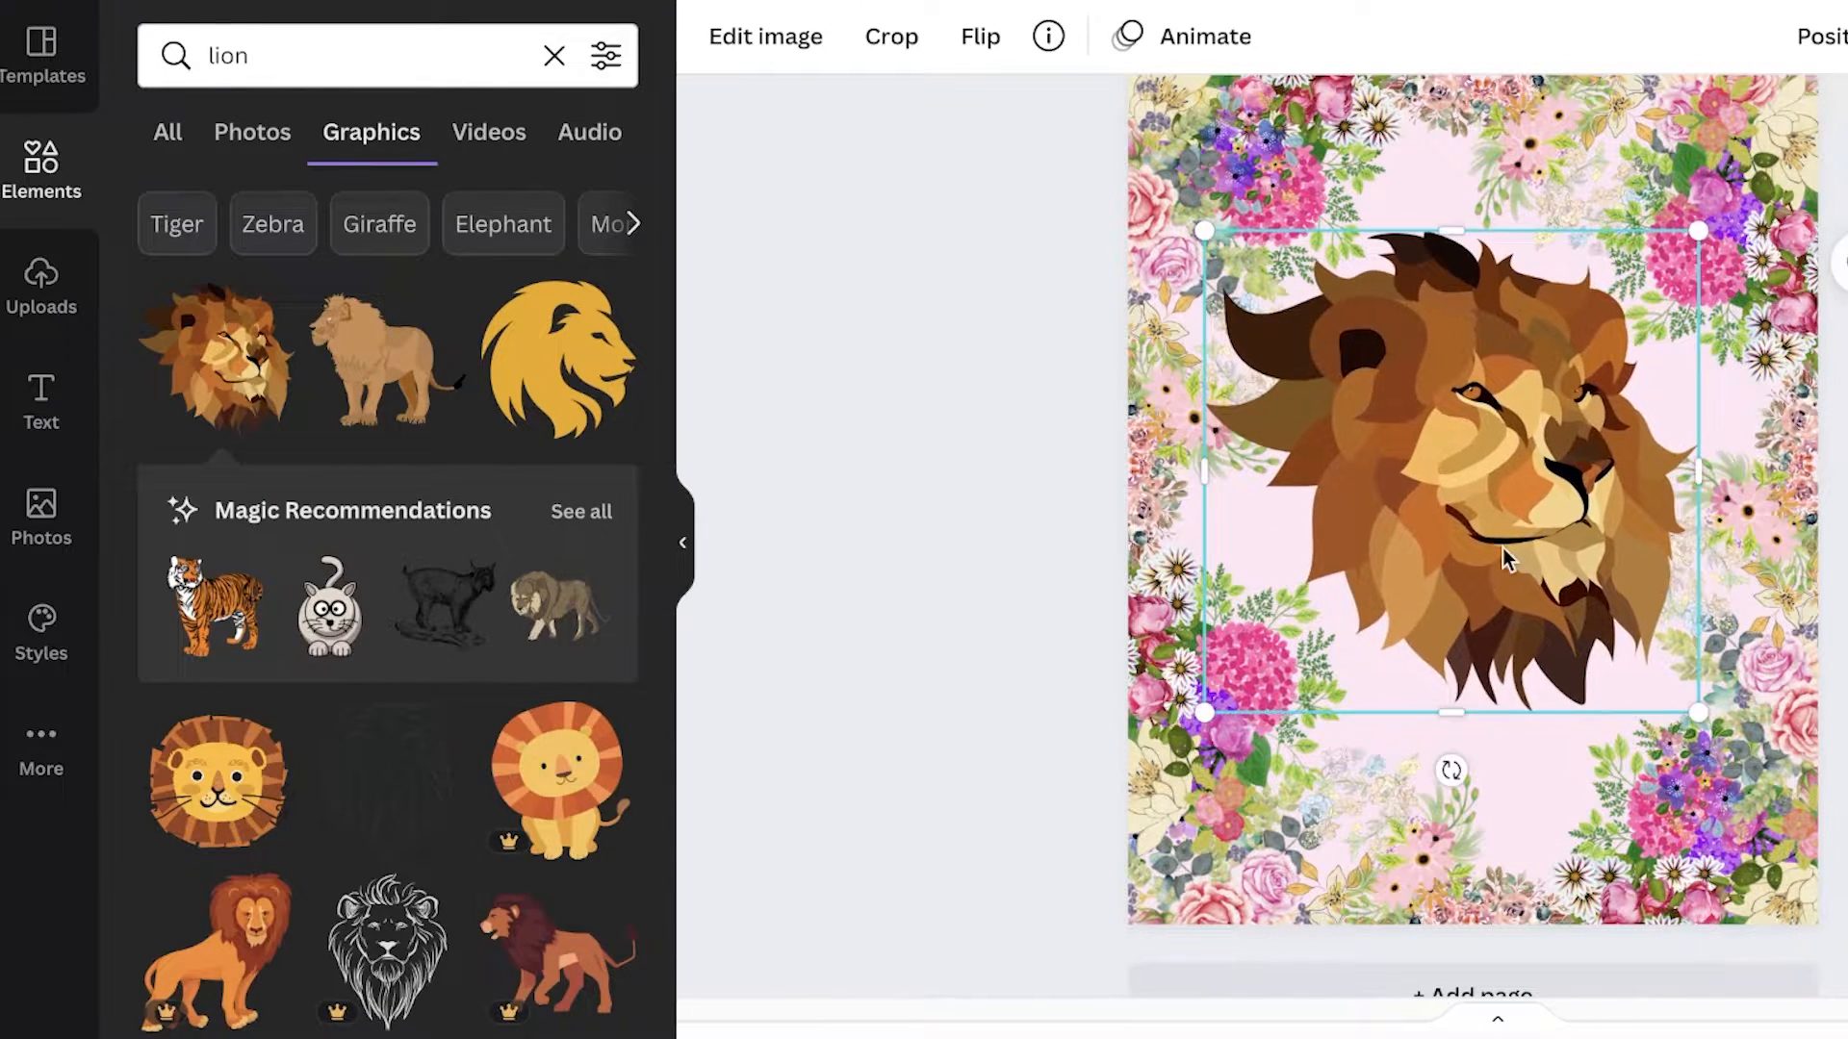
key("Delete")
Replace the element search with "peacock" and limit the results to graphics
left_click(554, 55)
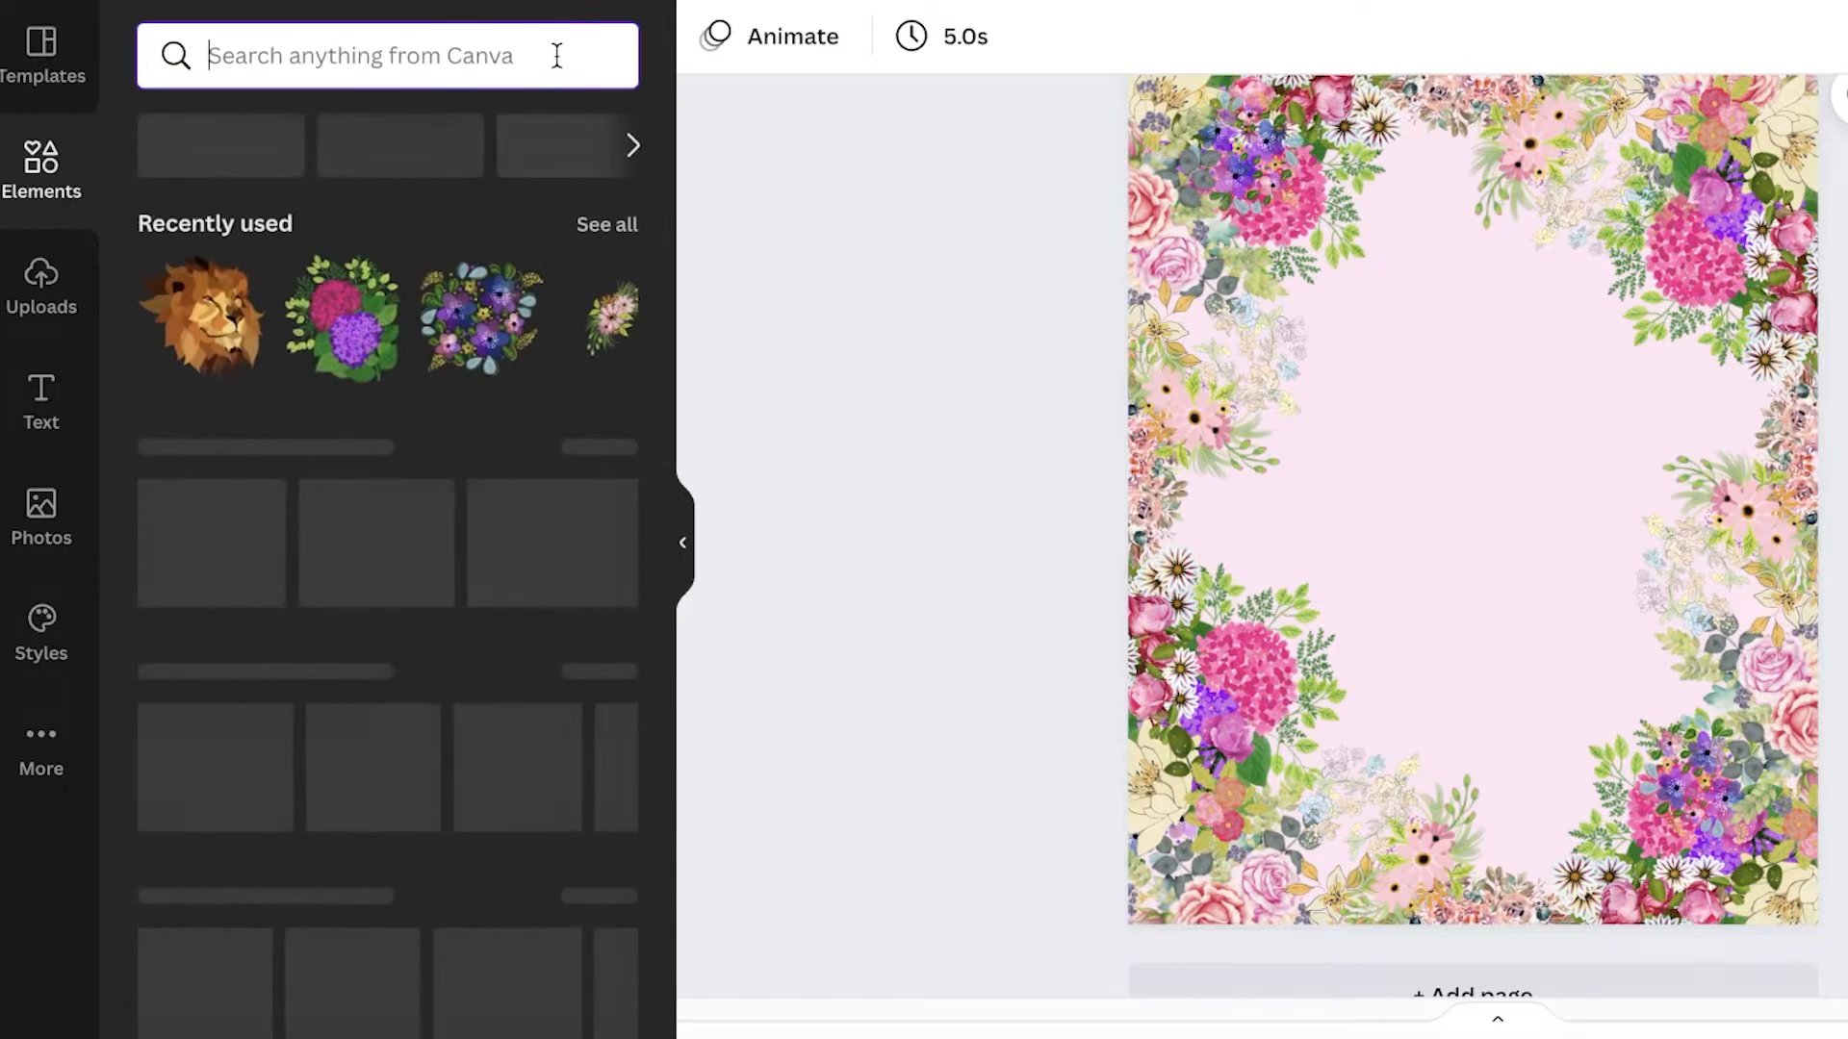
type("peacock")
key("Return")
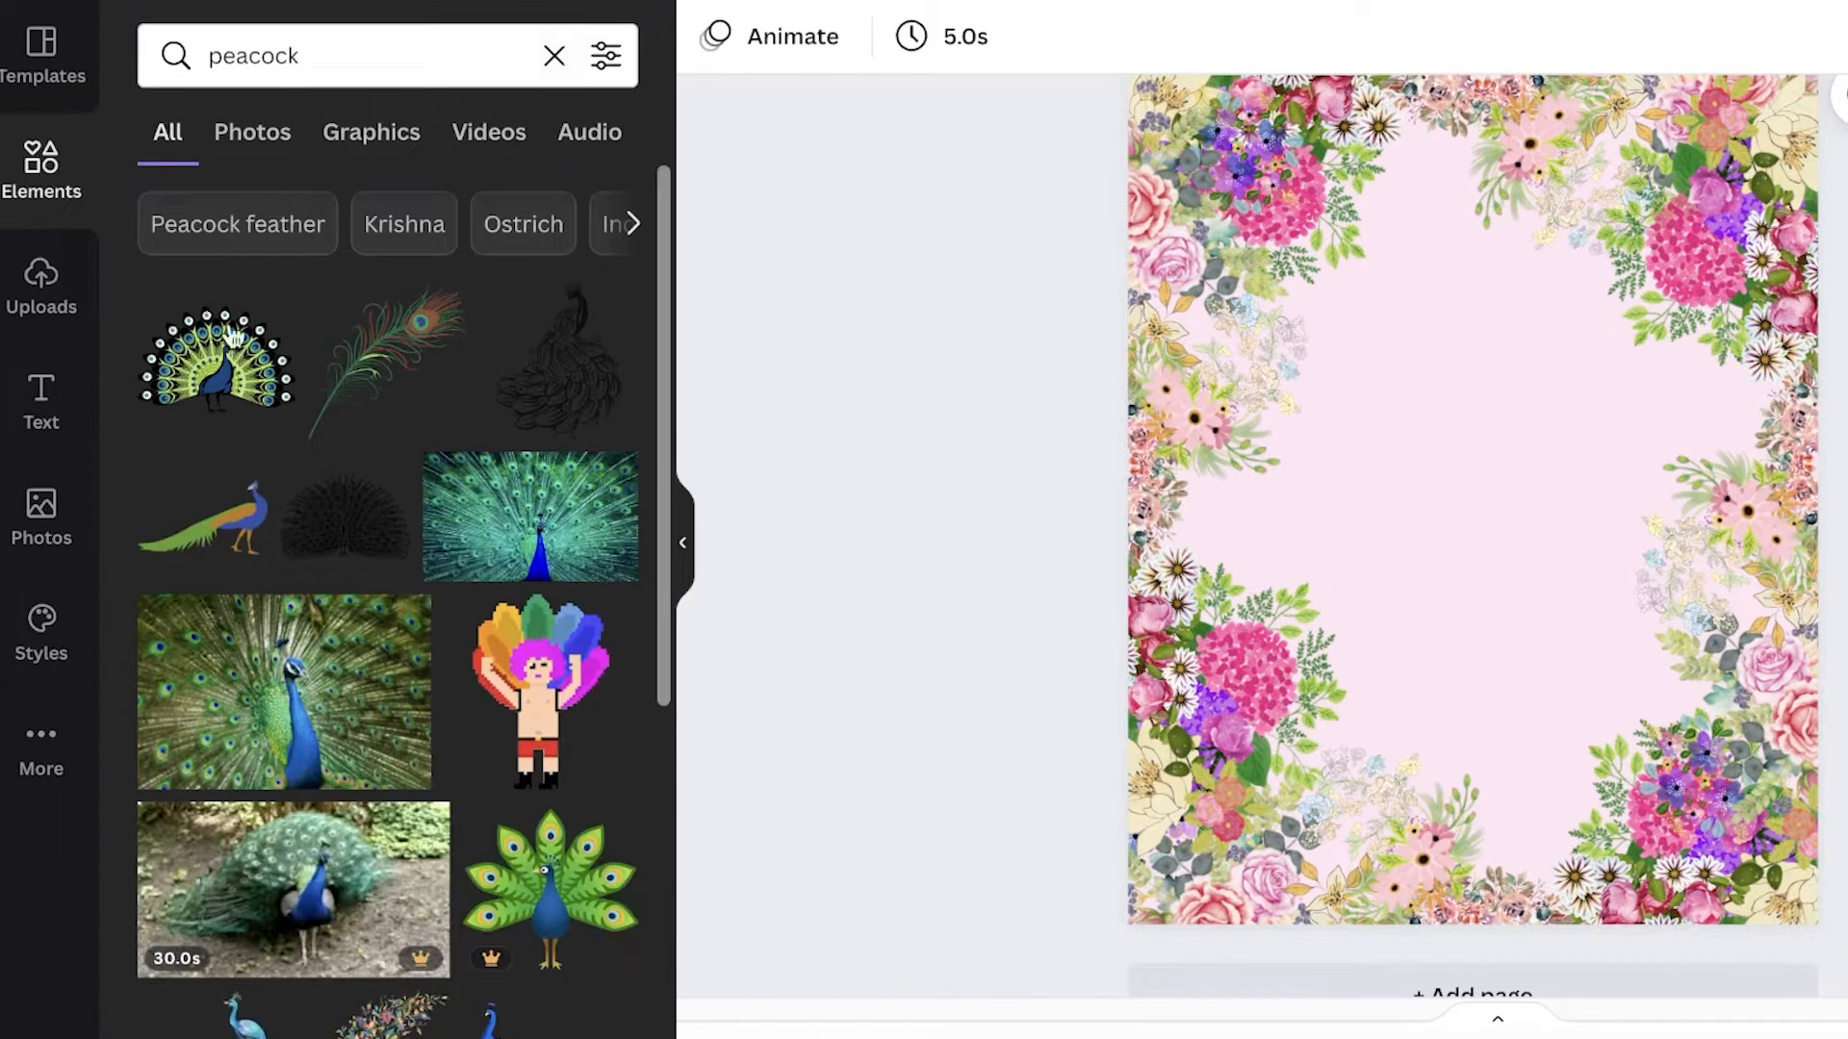
left_click(343, 144)
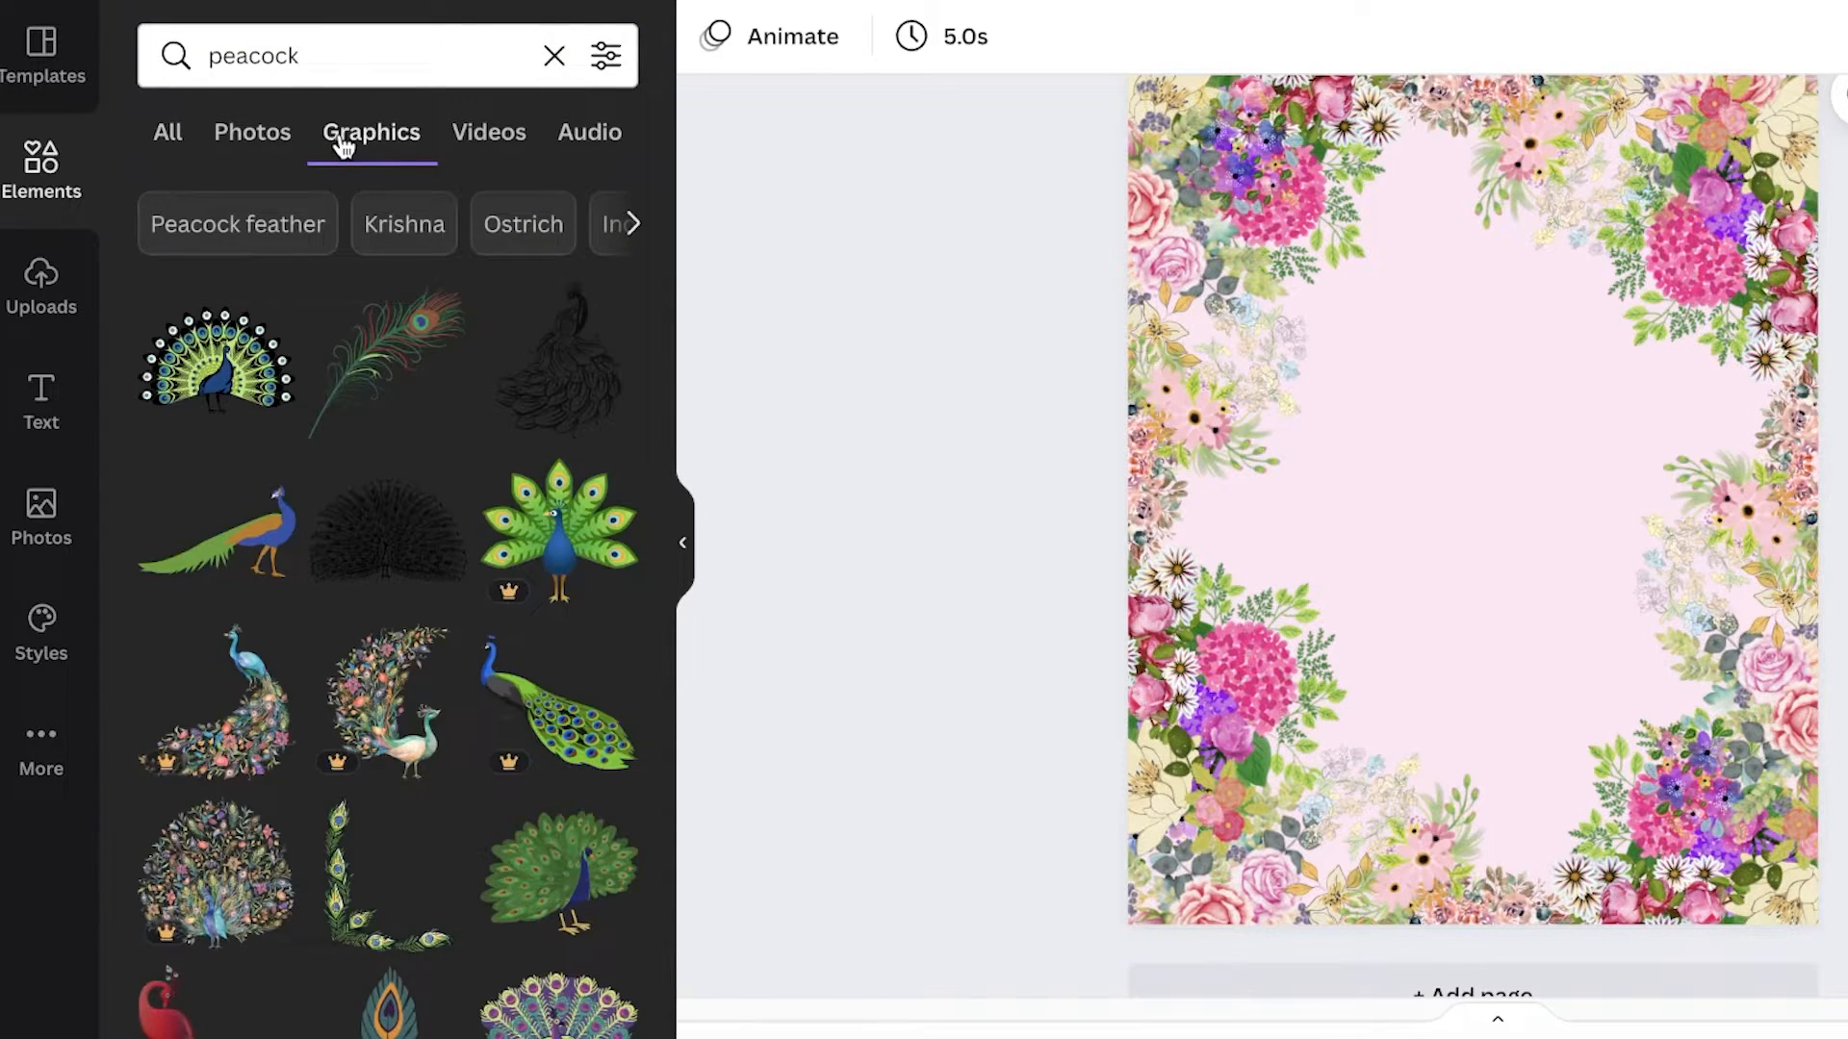
Try the floral-tailed peacock and the black line-art peacock, enlarged to nearly the page width, and delete both
left_click(228, 695)
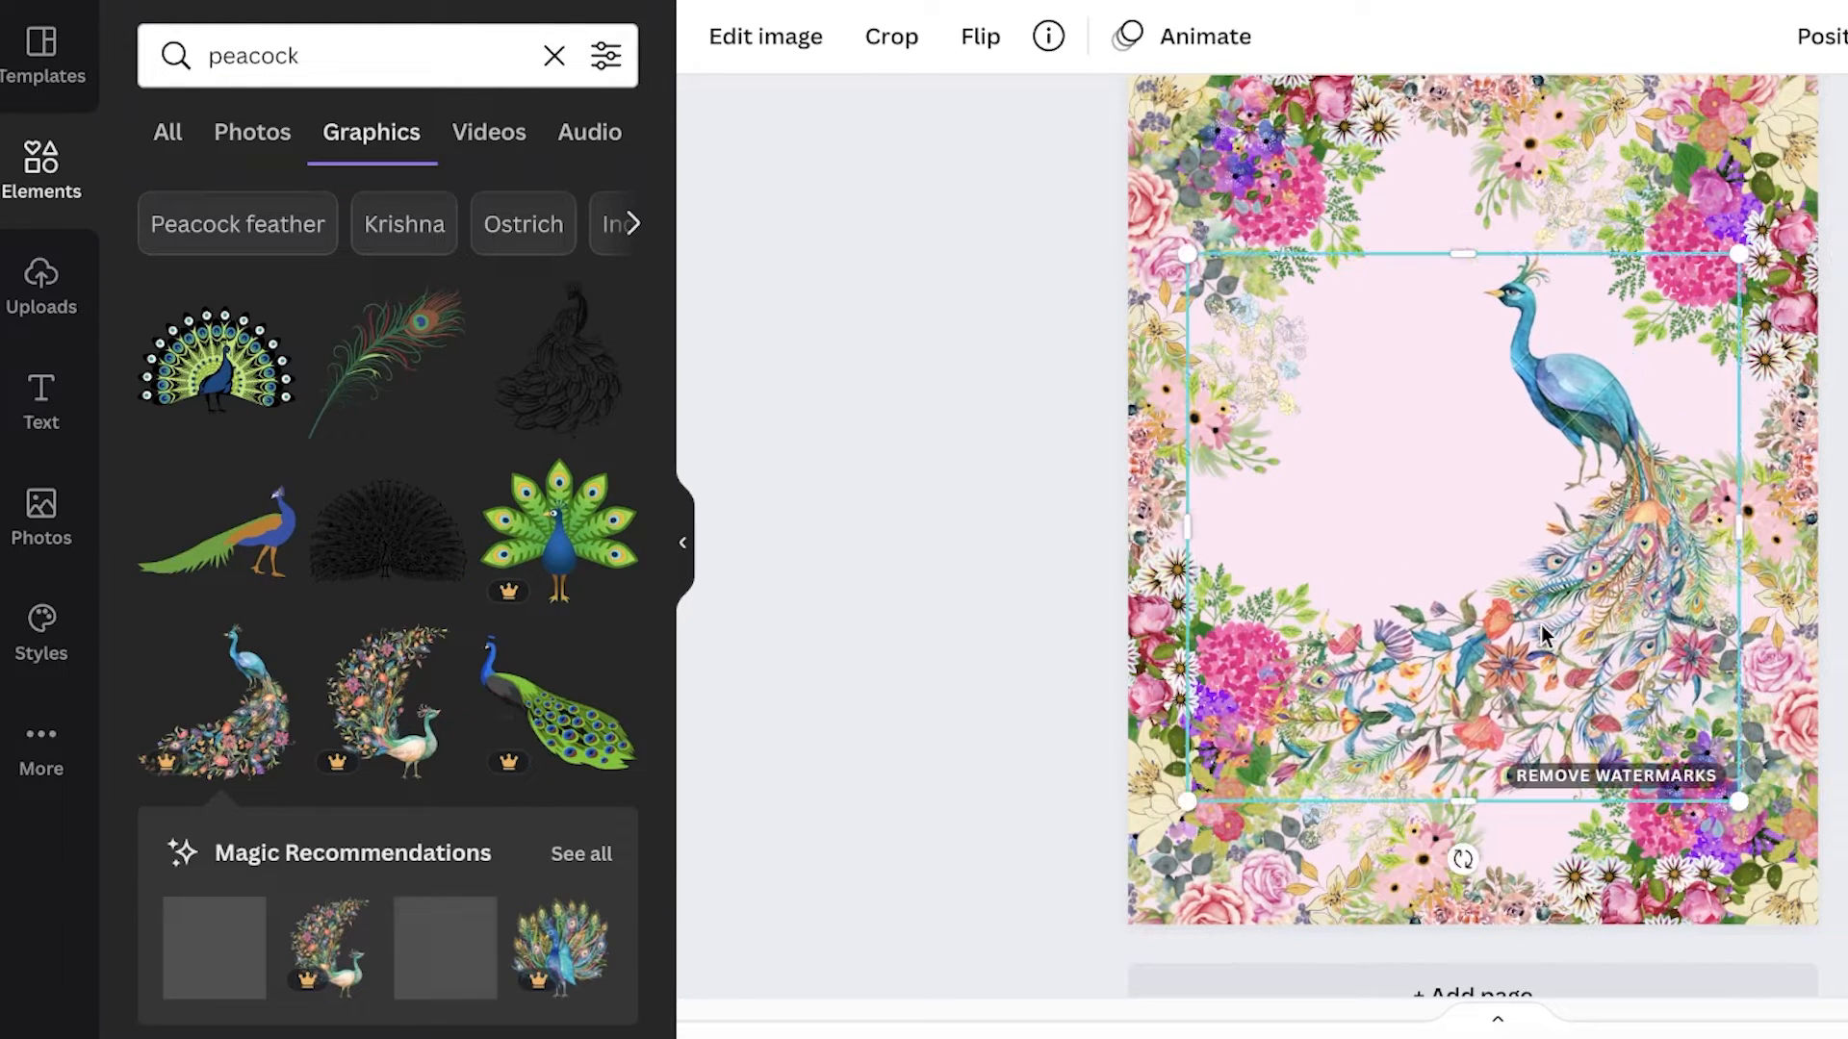
key("Delete")
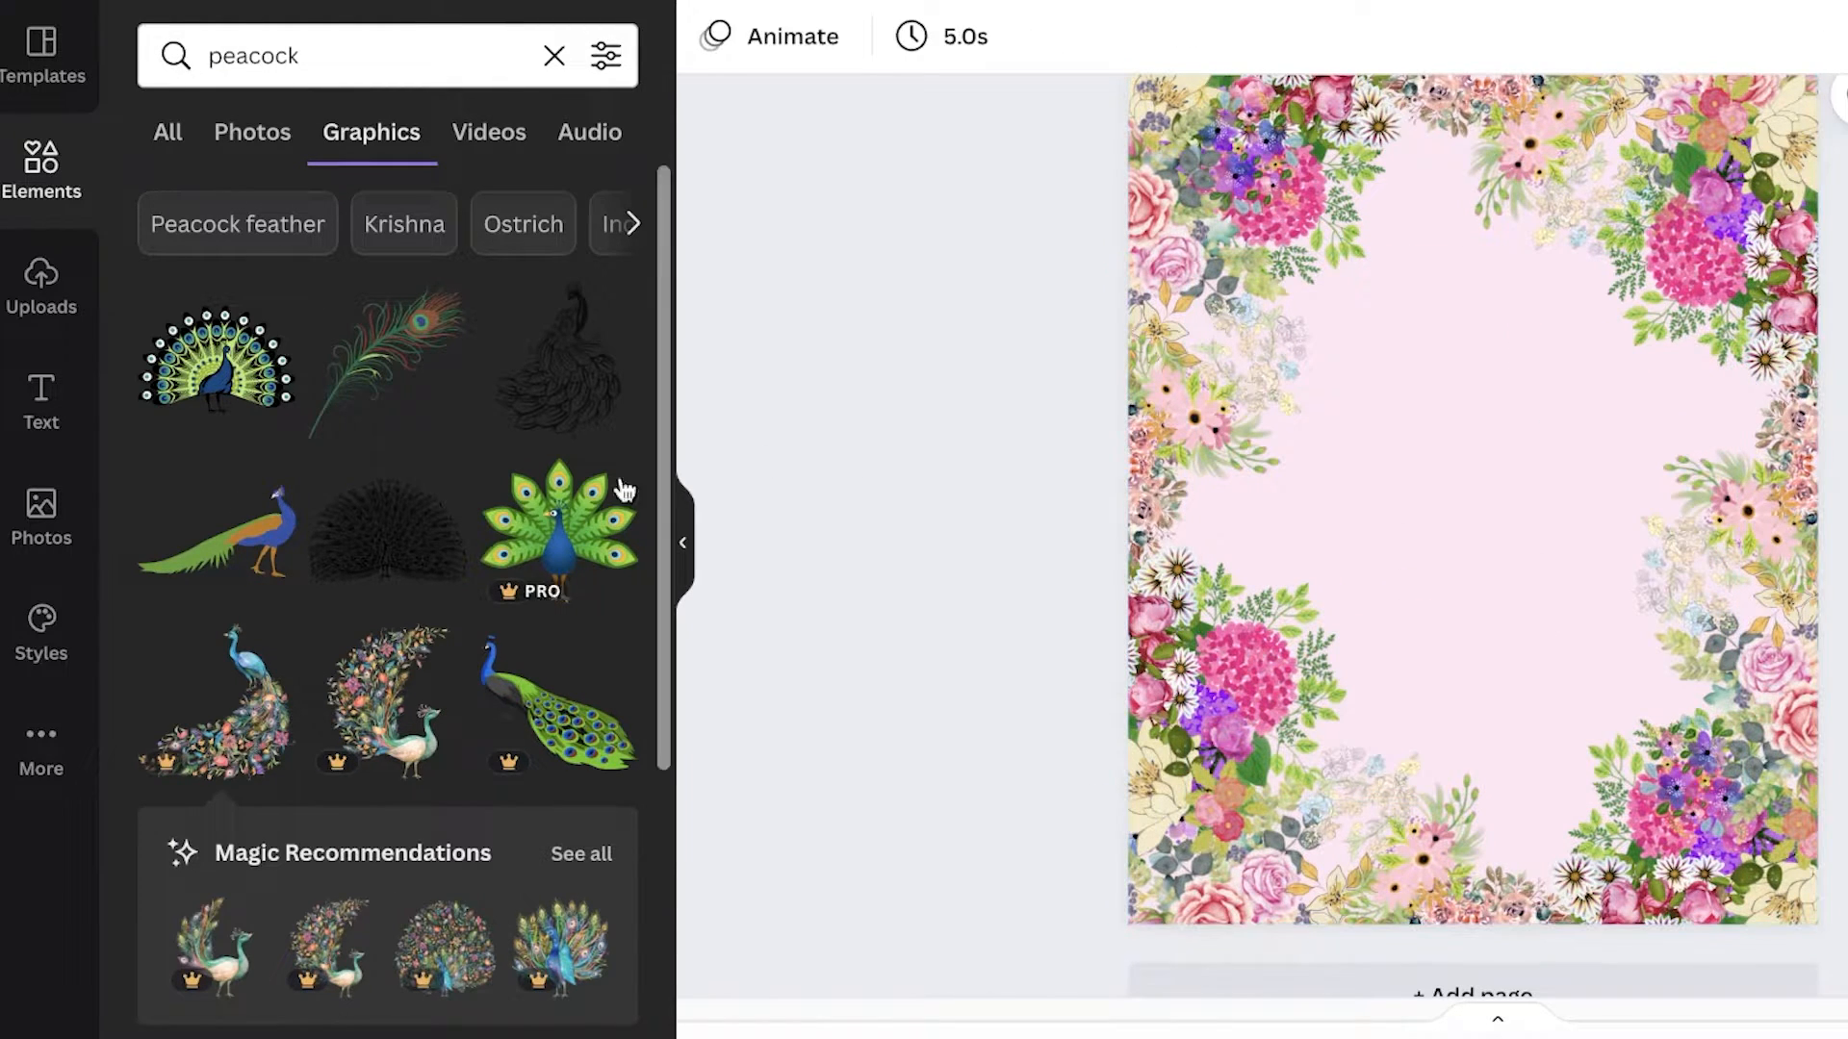
left_click(388, 524)
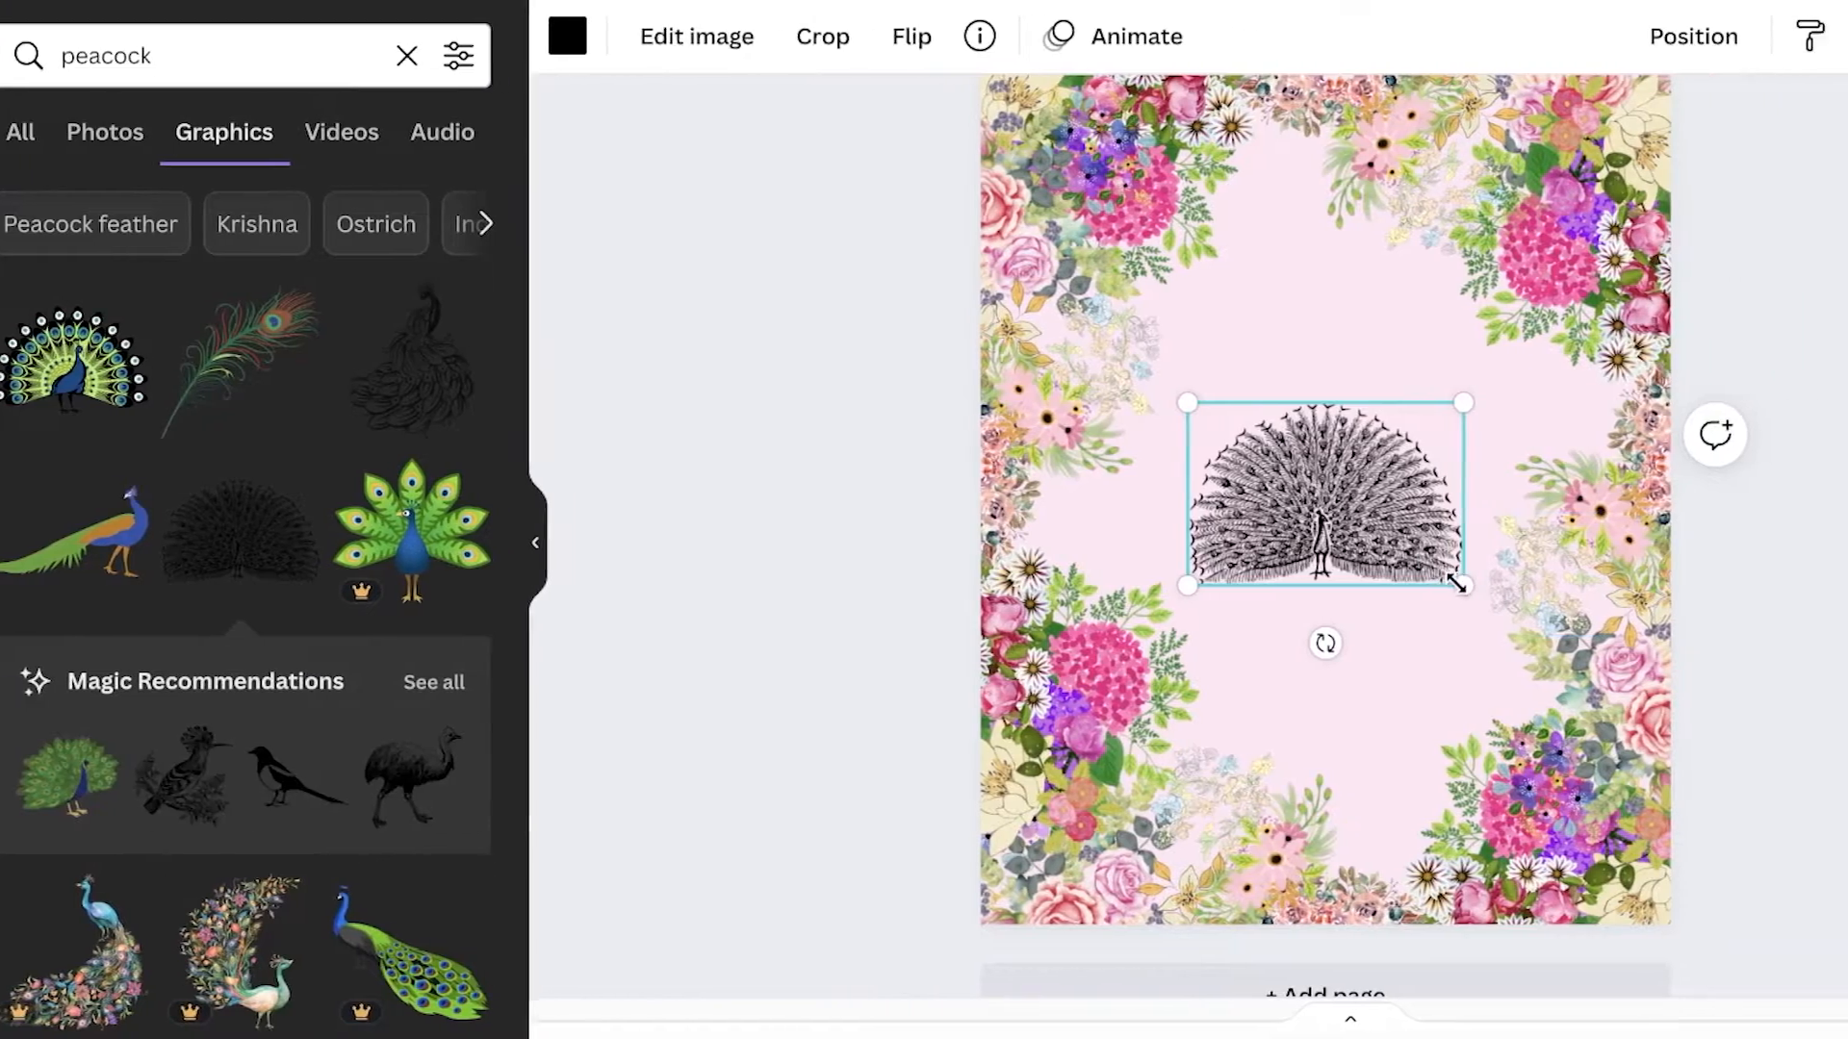
left_click_drag(1588, 581, 1846, 789)
left_click_drag(1621, 789, 1723, 836)
left_click_drag(1435, 693, 1261, 545)
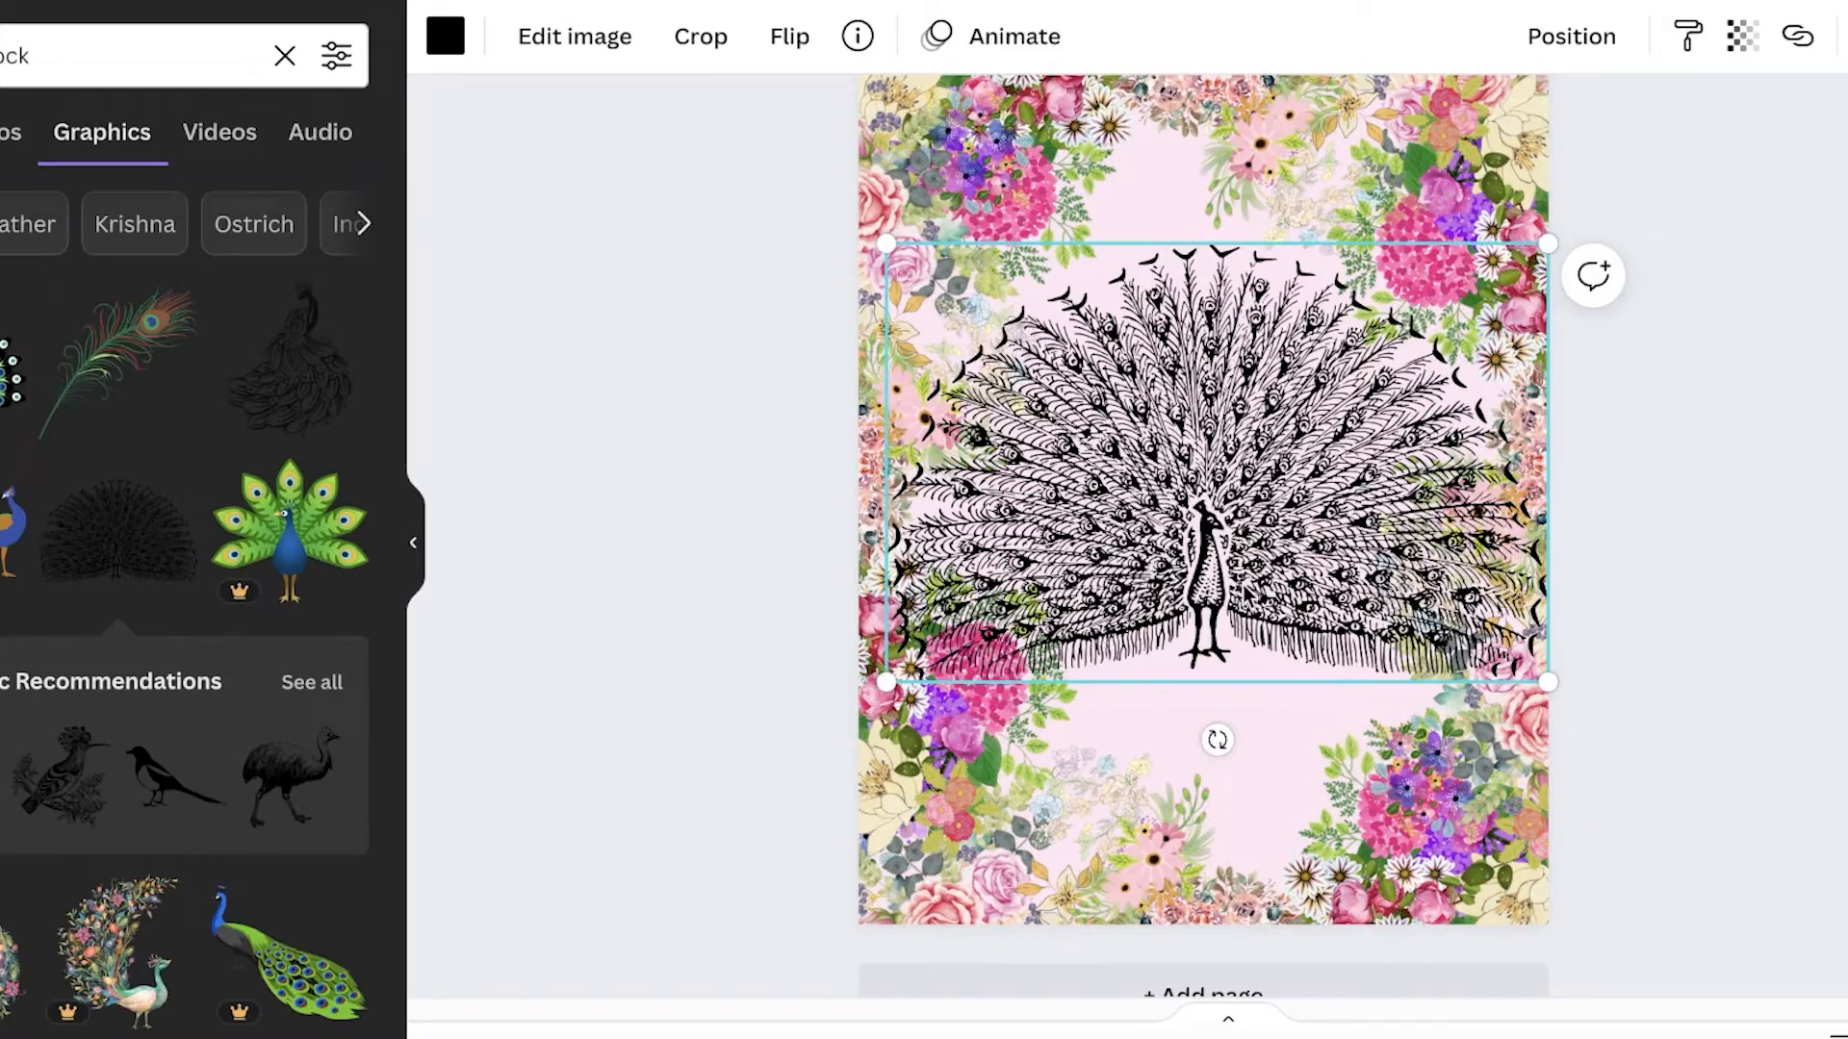
left_click_drag(1243, 585, 1221, 620)
key("Delete")
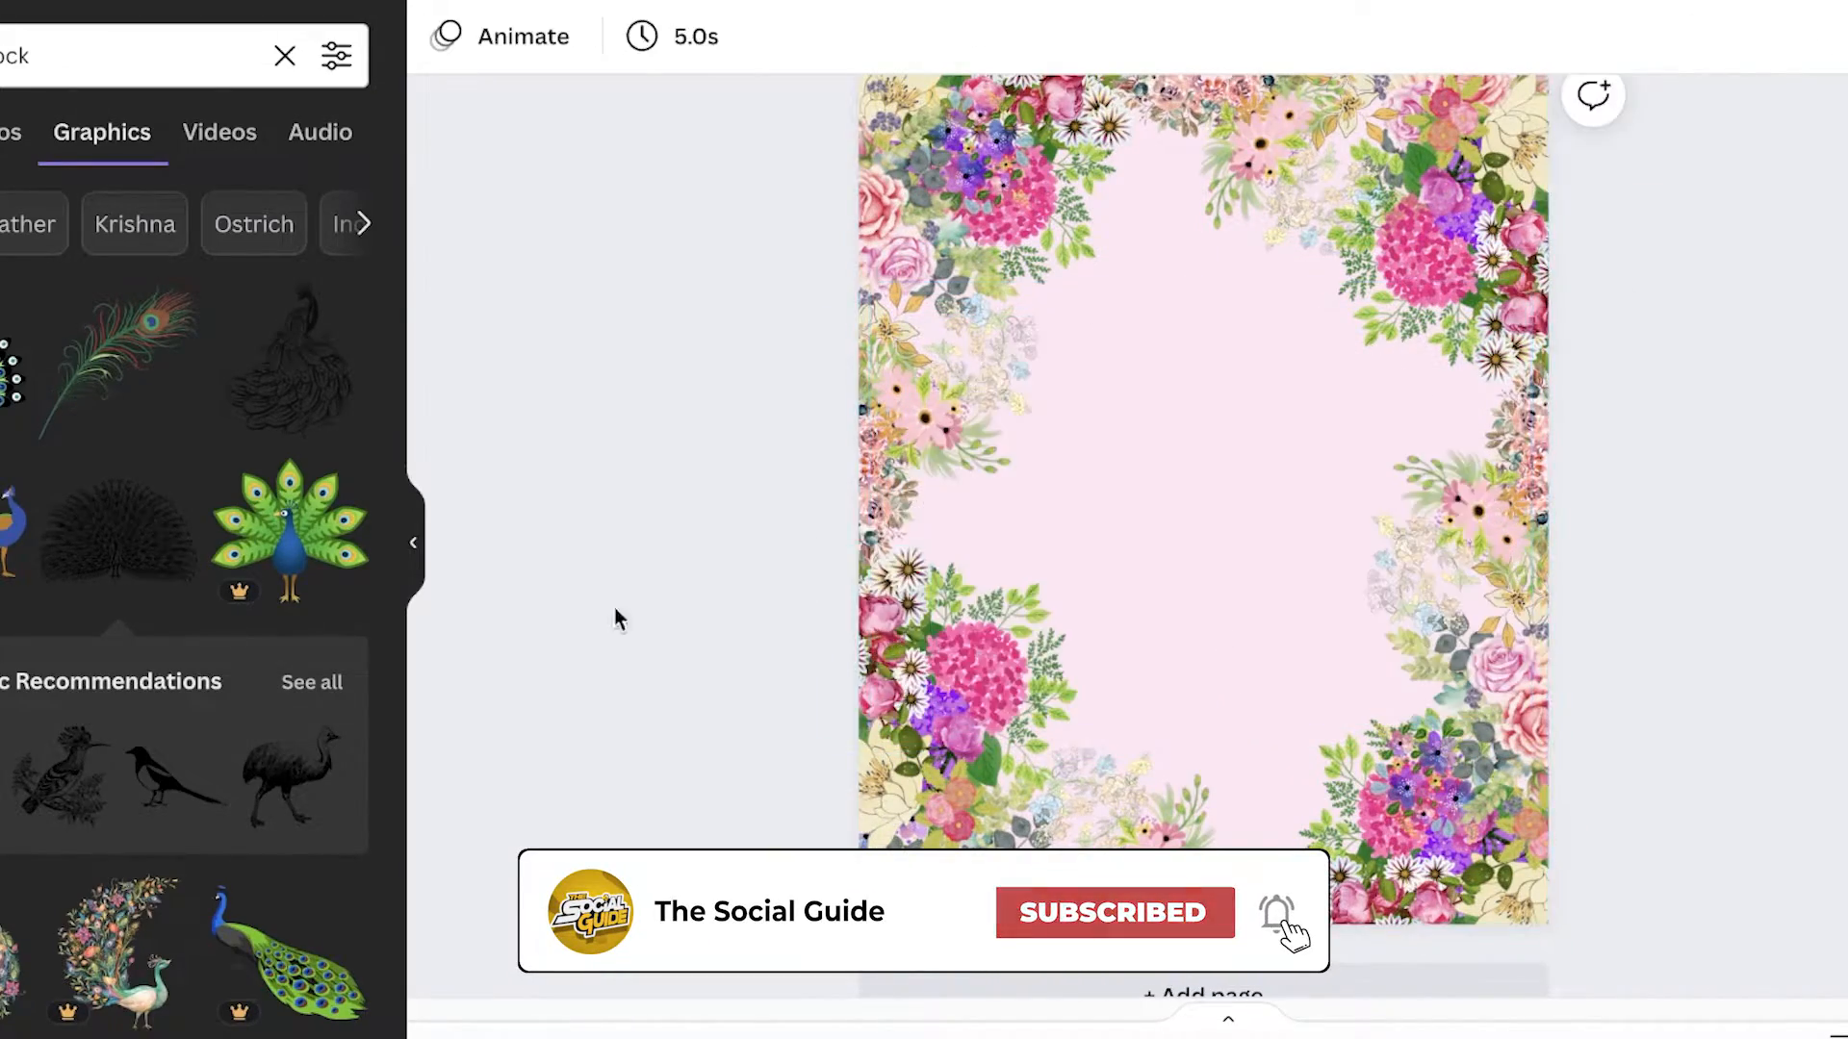
Add the green fanned peacock graphic, shrink it to about half the page width, and centre it slightly below the page's middle
key("ctrl+z")
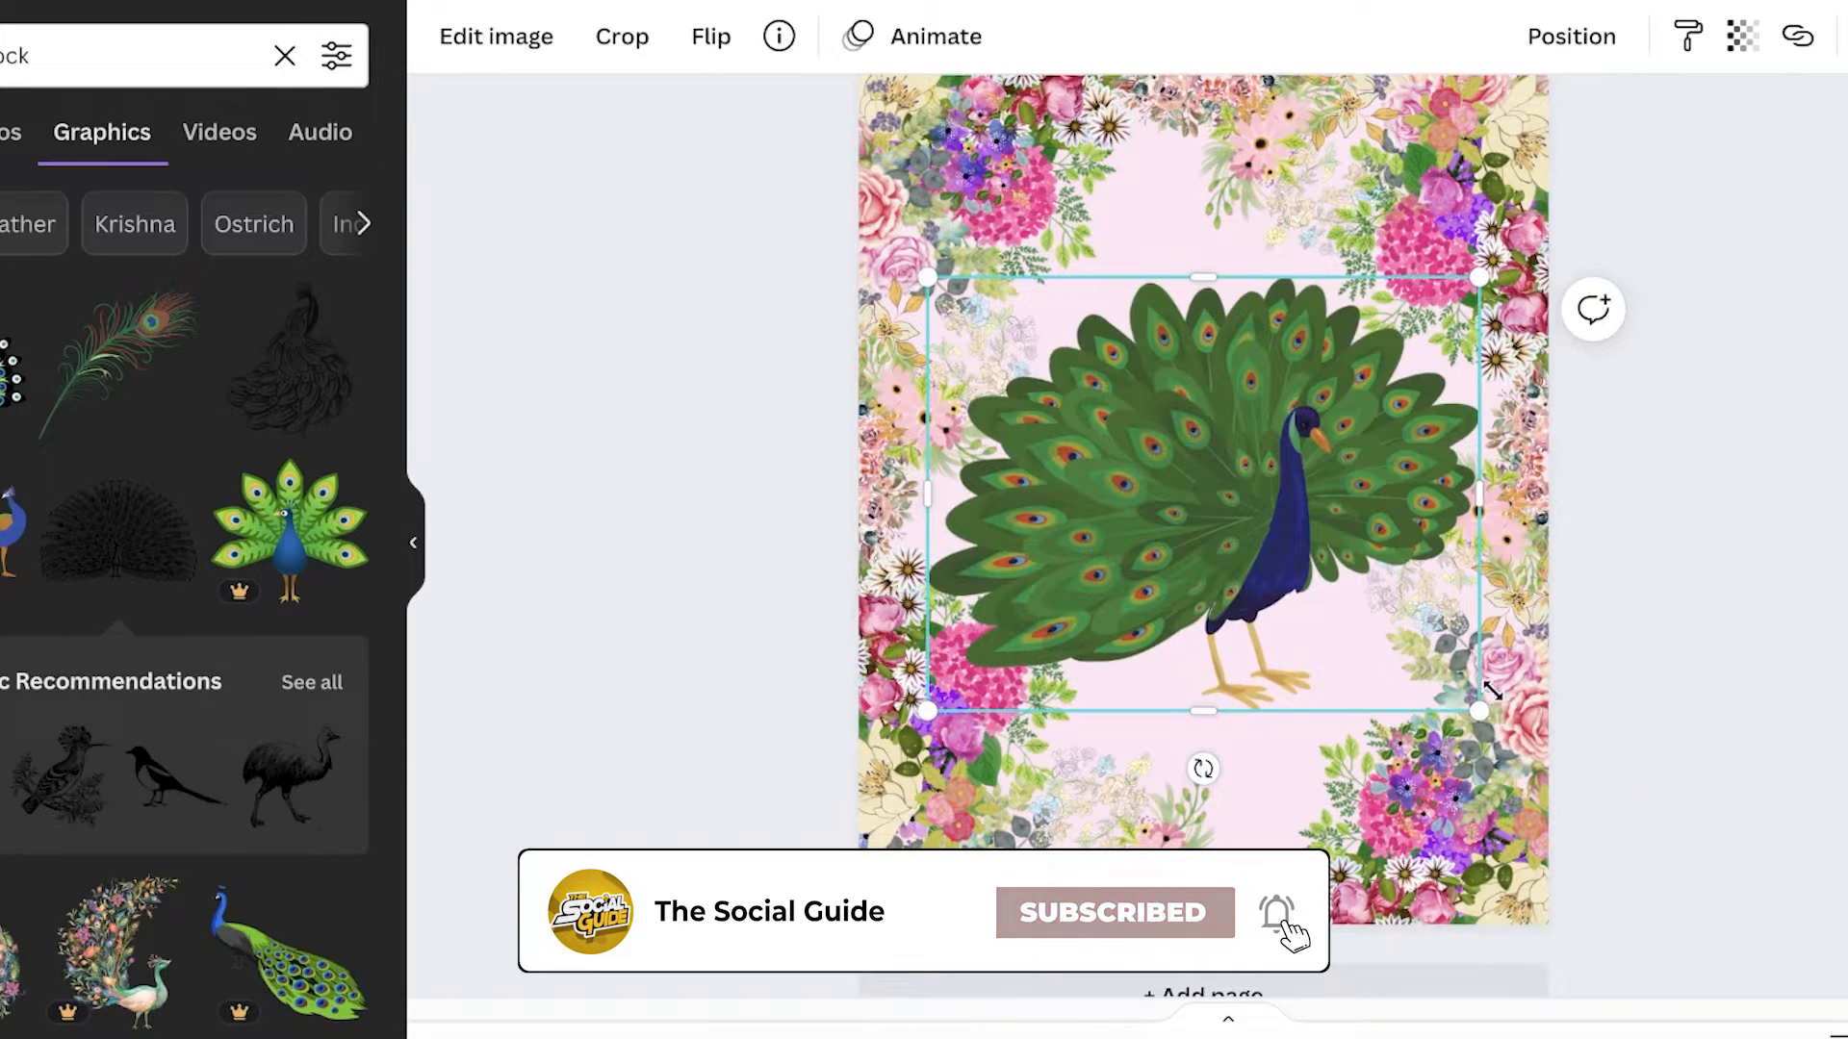
left_click_drag(1449, 766, 1306, 571)
left_click_drag(1059, 438, 1150, 609)
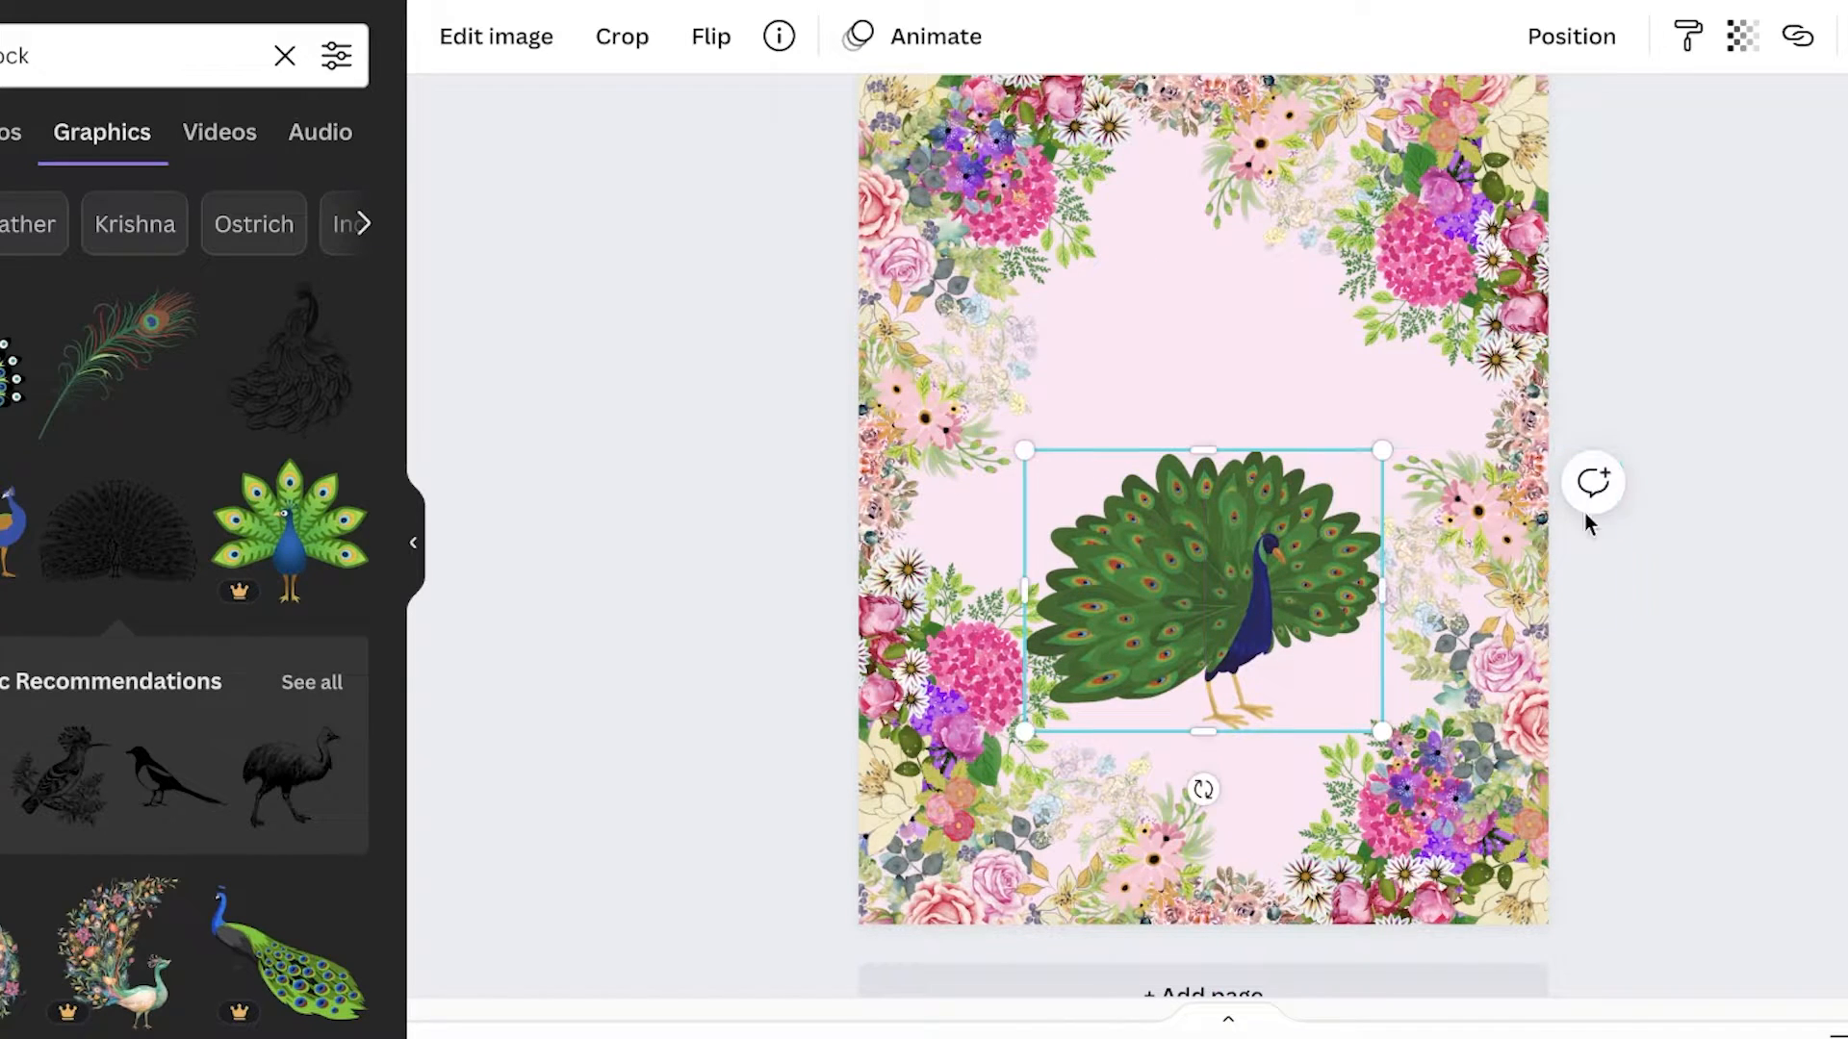
left_click(1759, 460)
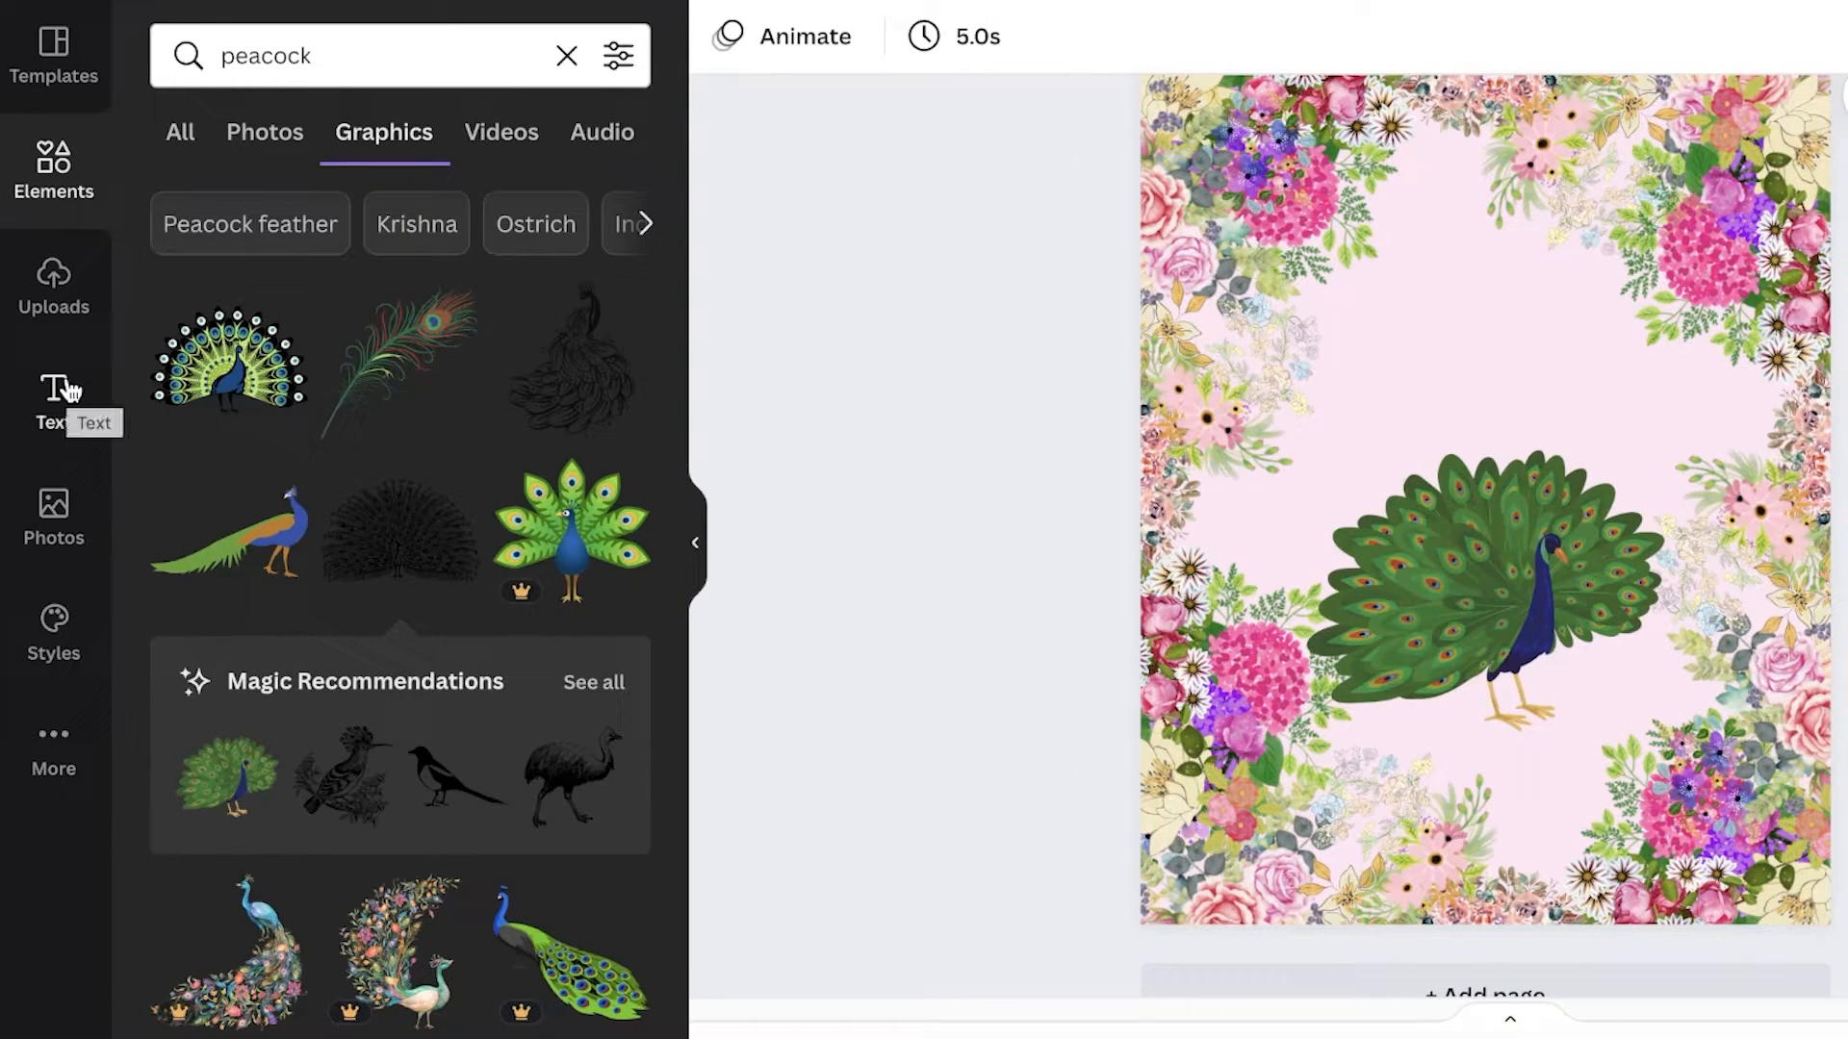
Browse the ready-made font combinations in the text library for a style that suits the peacock design
left_click(58, 395)
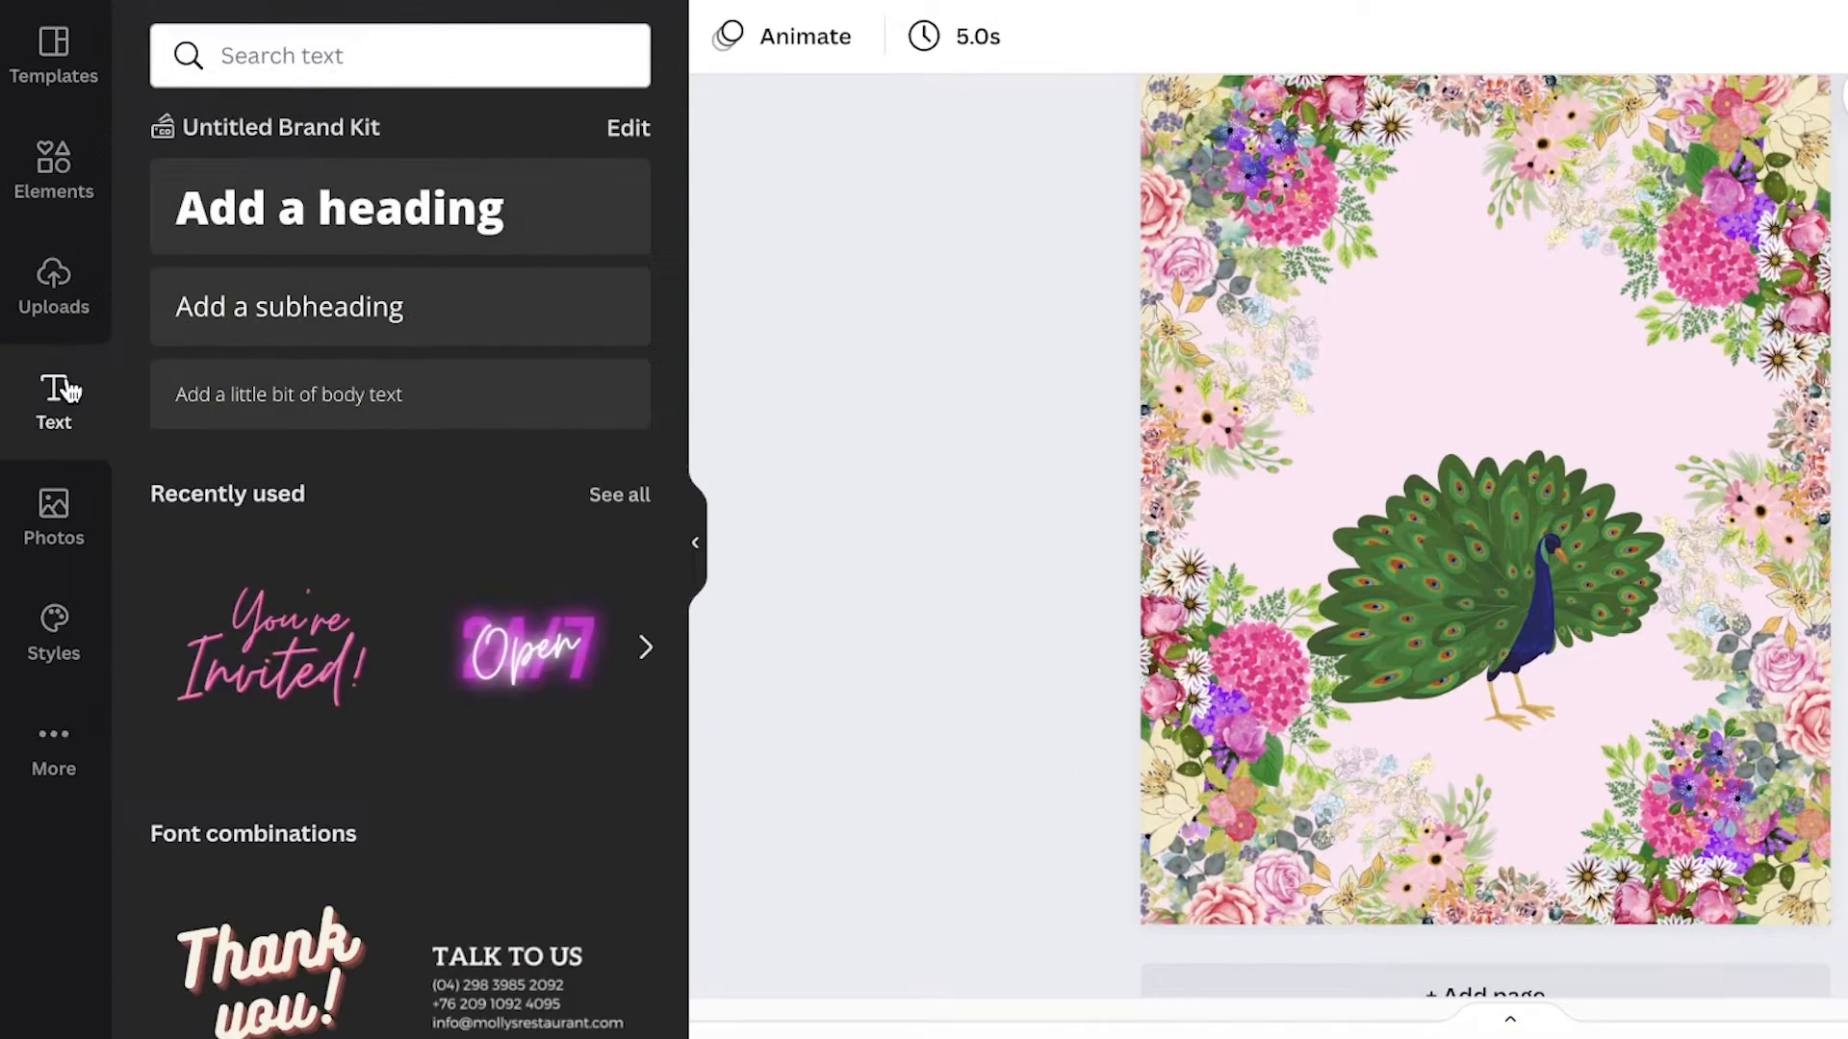
scroll(362, 214, "down", 15)
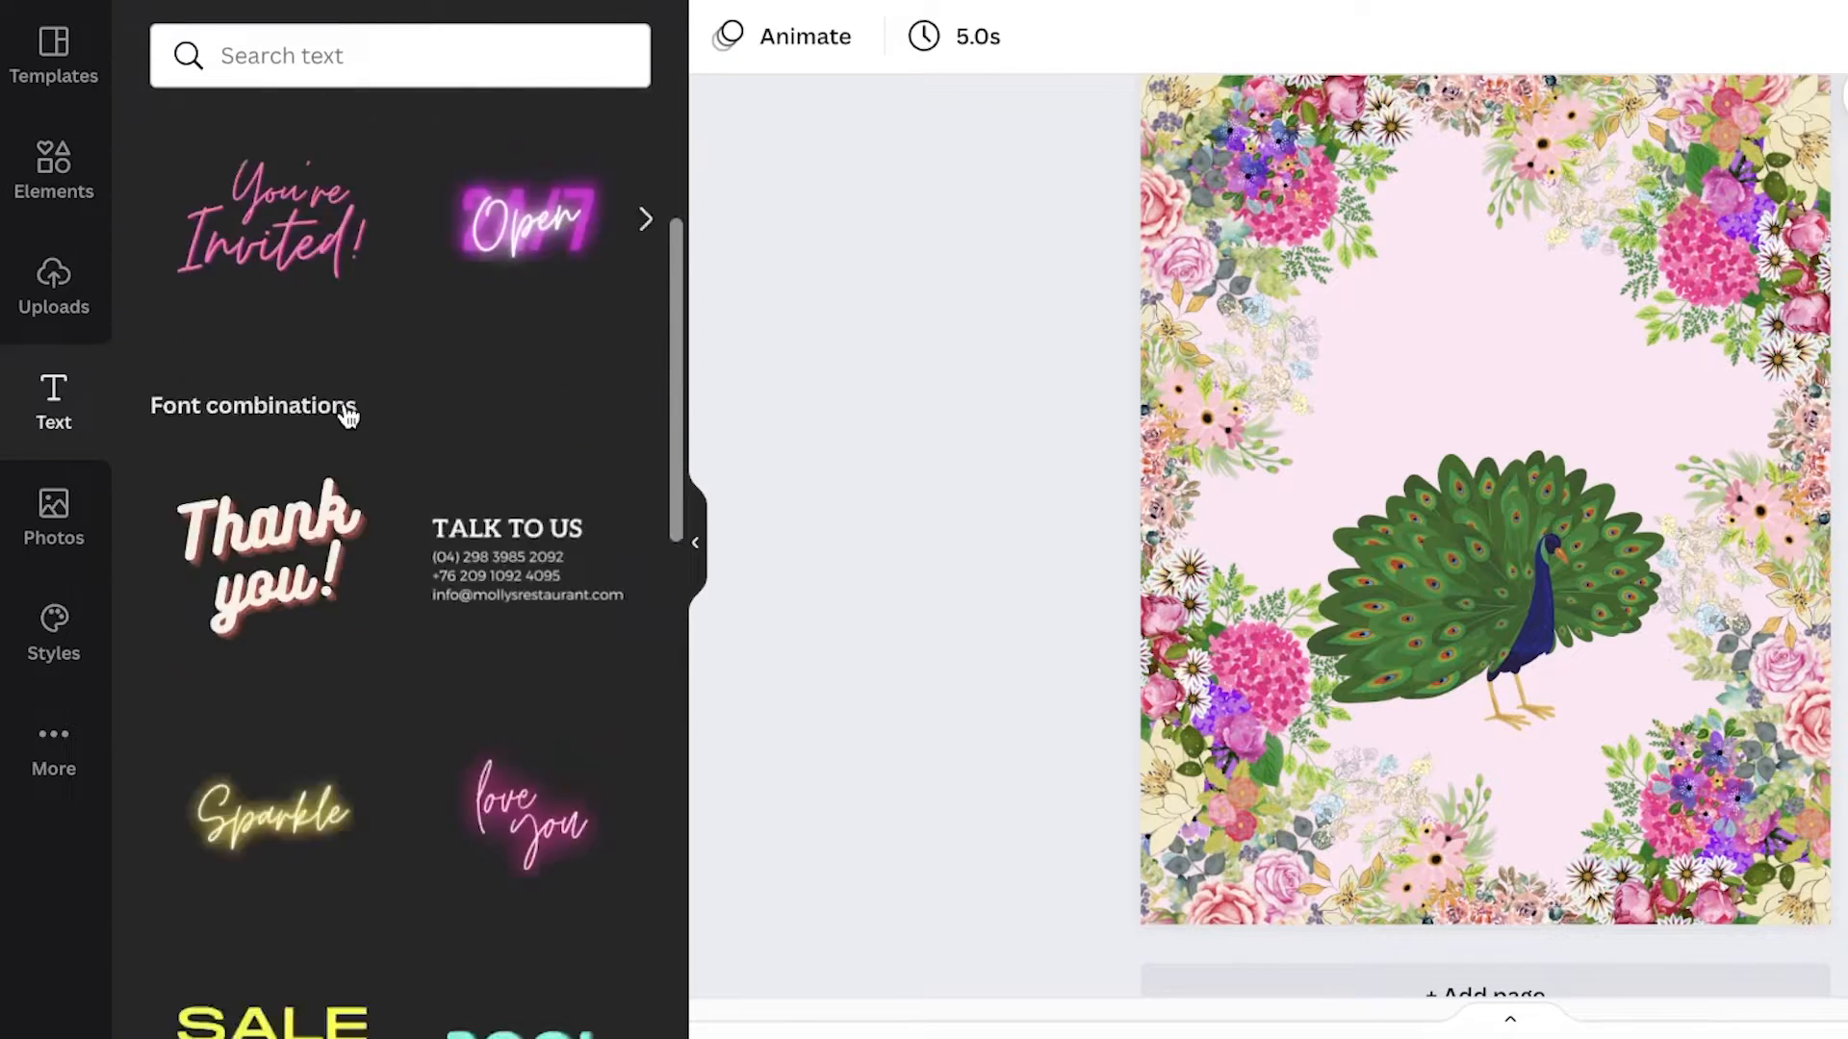
scroll(468, 350, "down", 10)
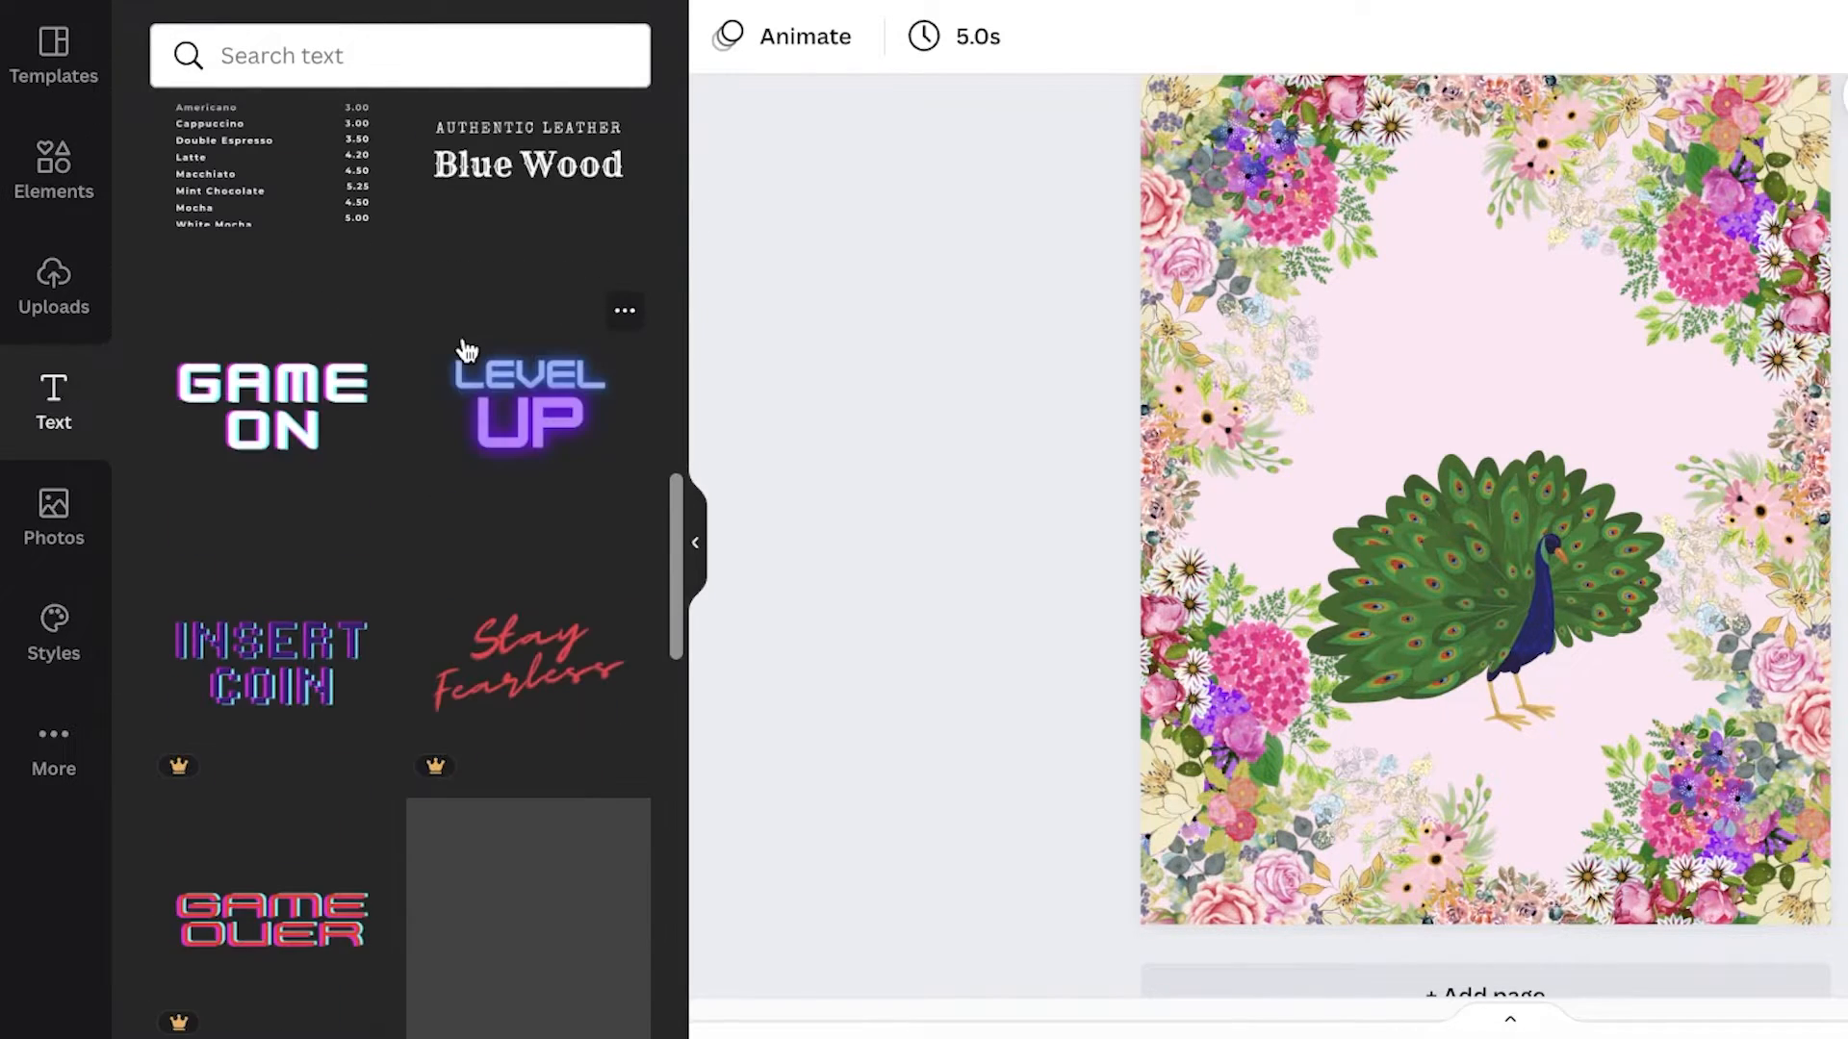
scroll(475, 353, "up", 20)
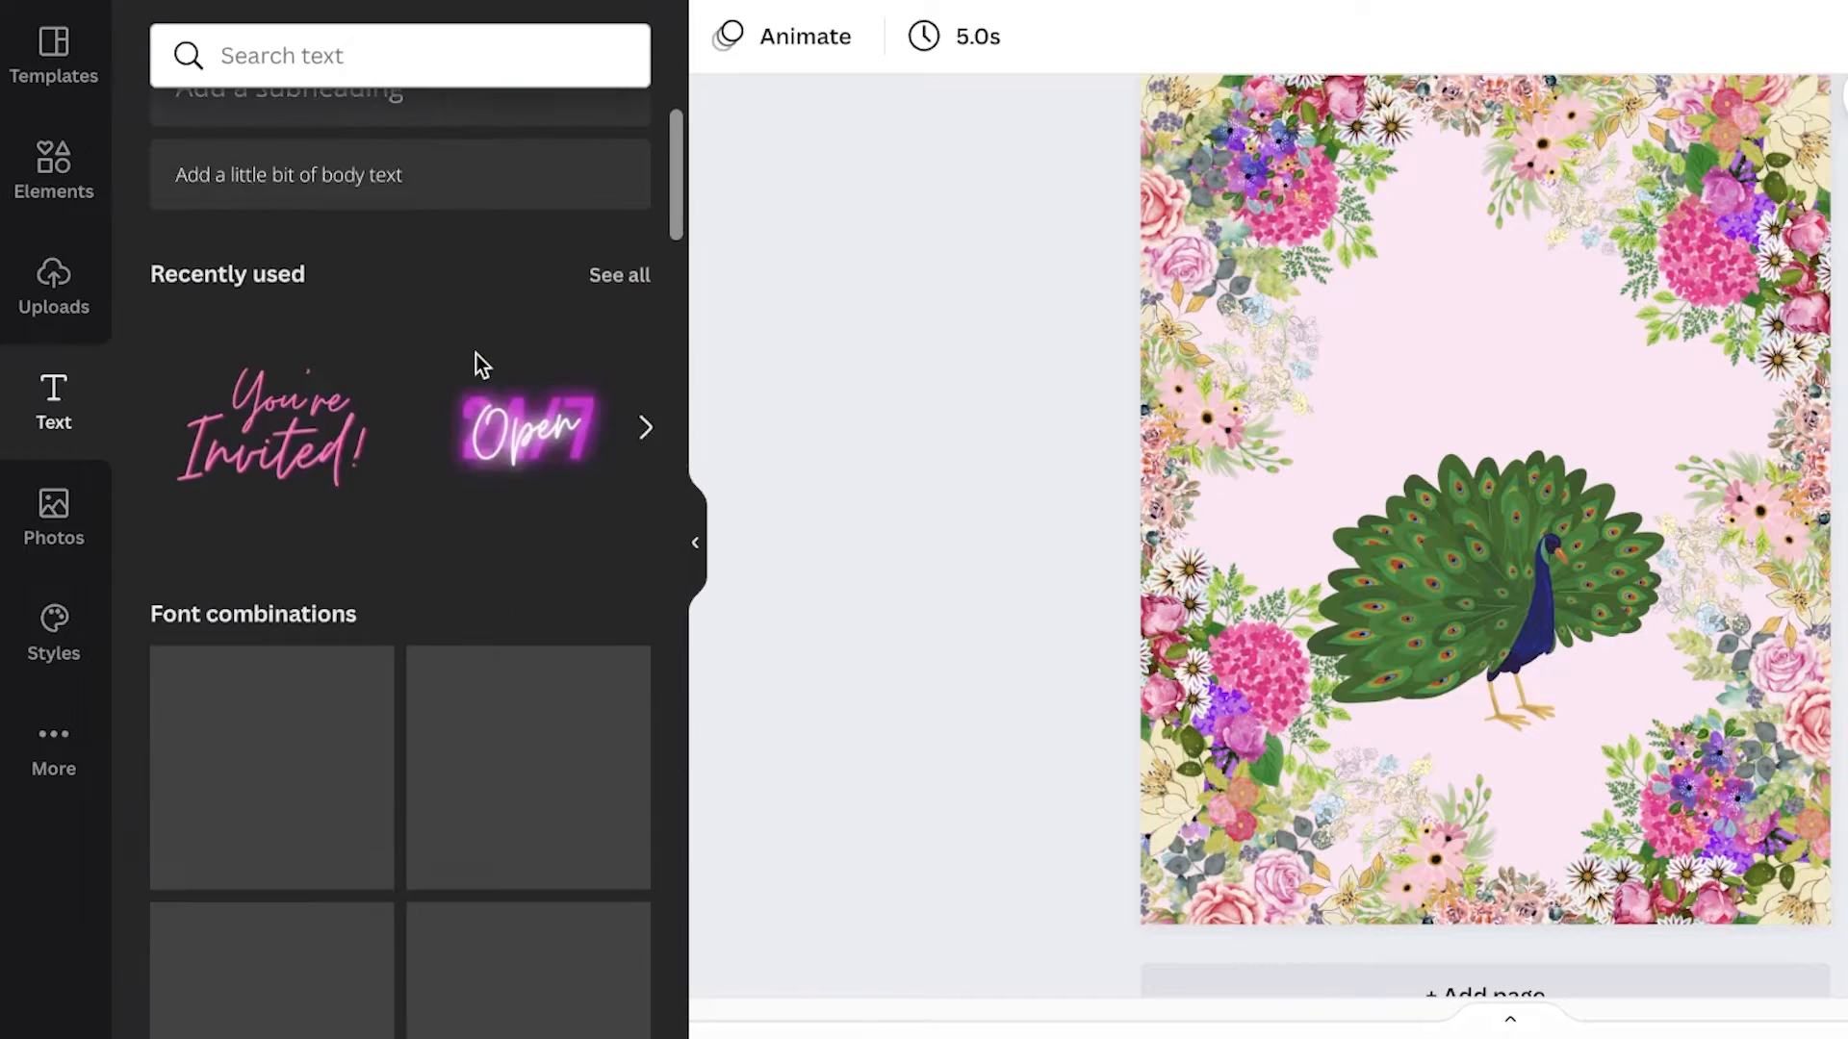
scroll(405, 323, "down", 5)
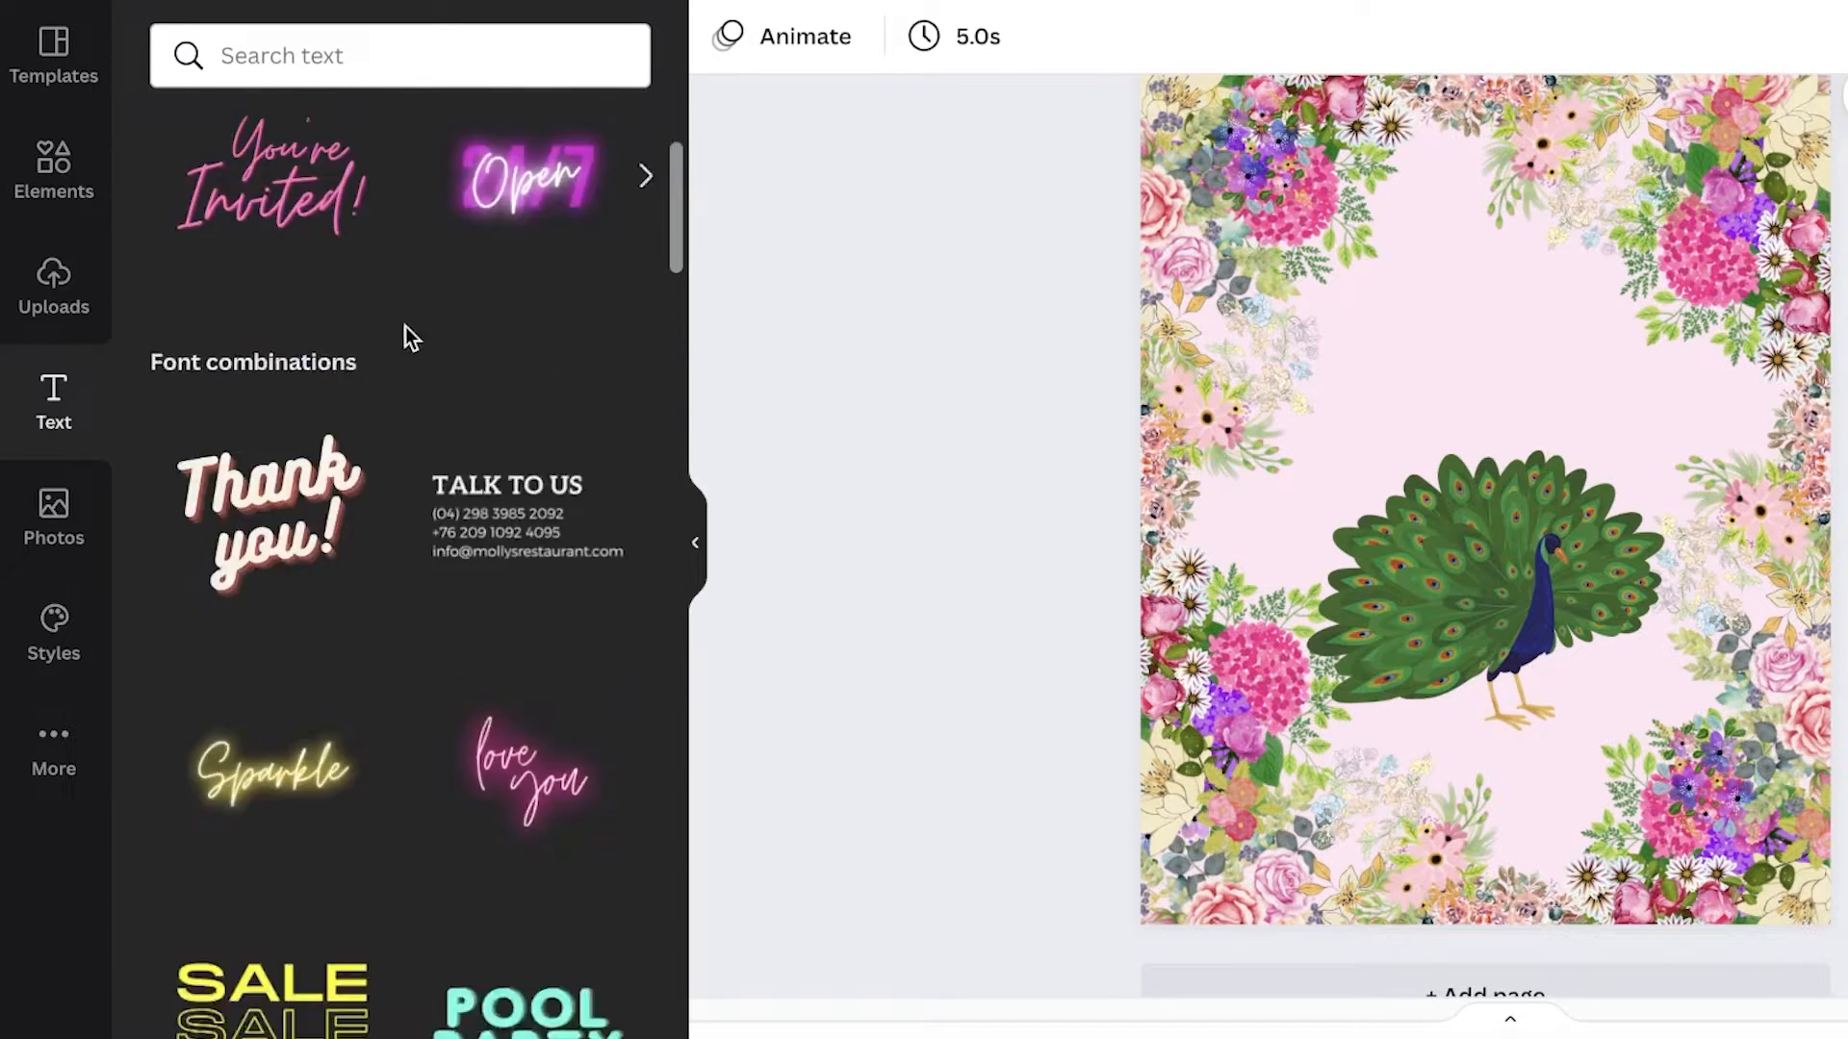
scroll(413, 343, "up", 5)
scroll(420, 347, "down", 10)
scroll(422, 352, "down", 10)
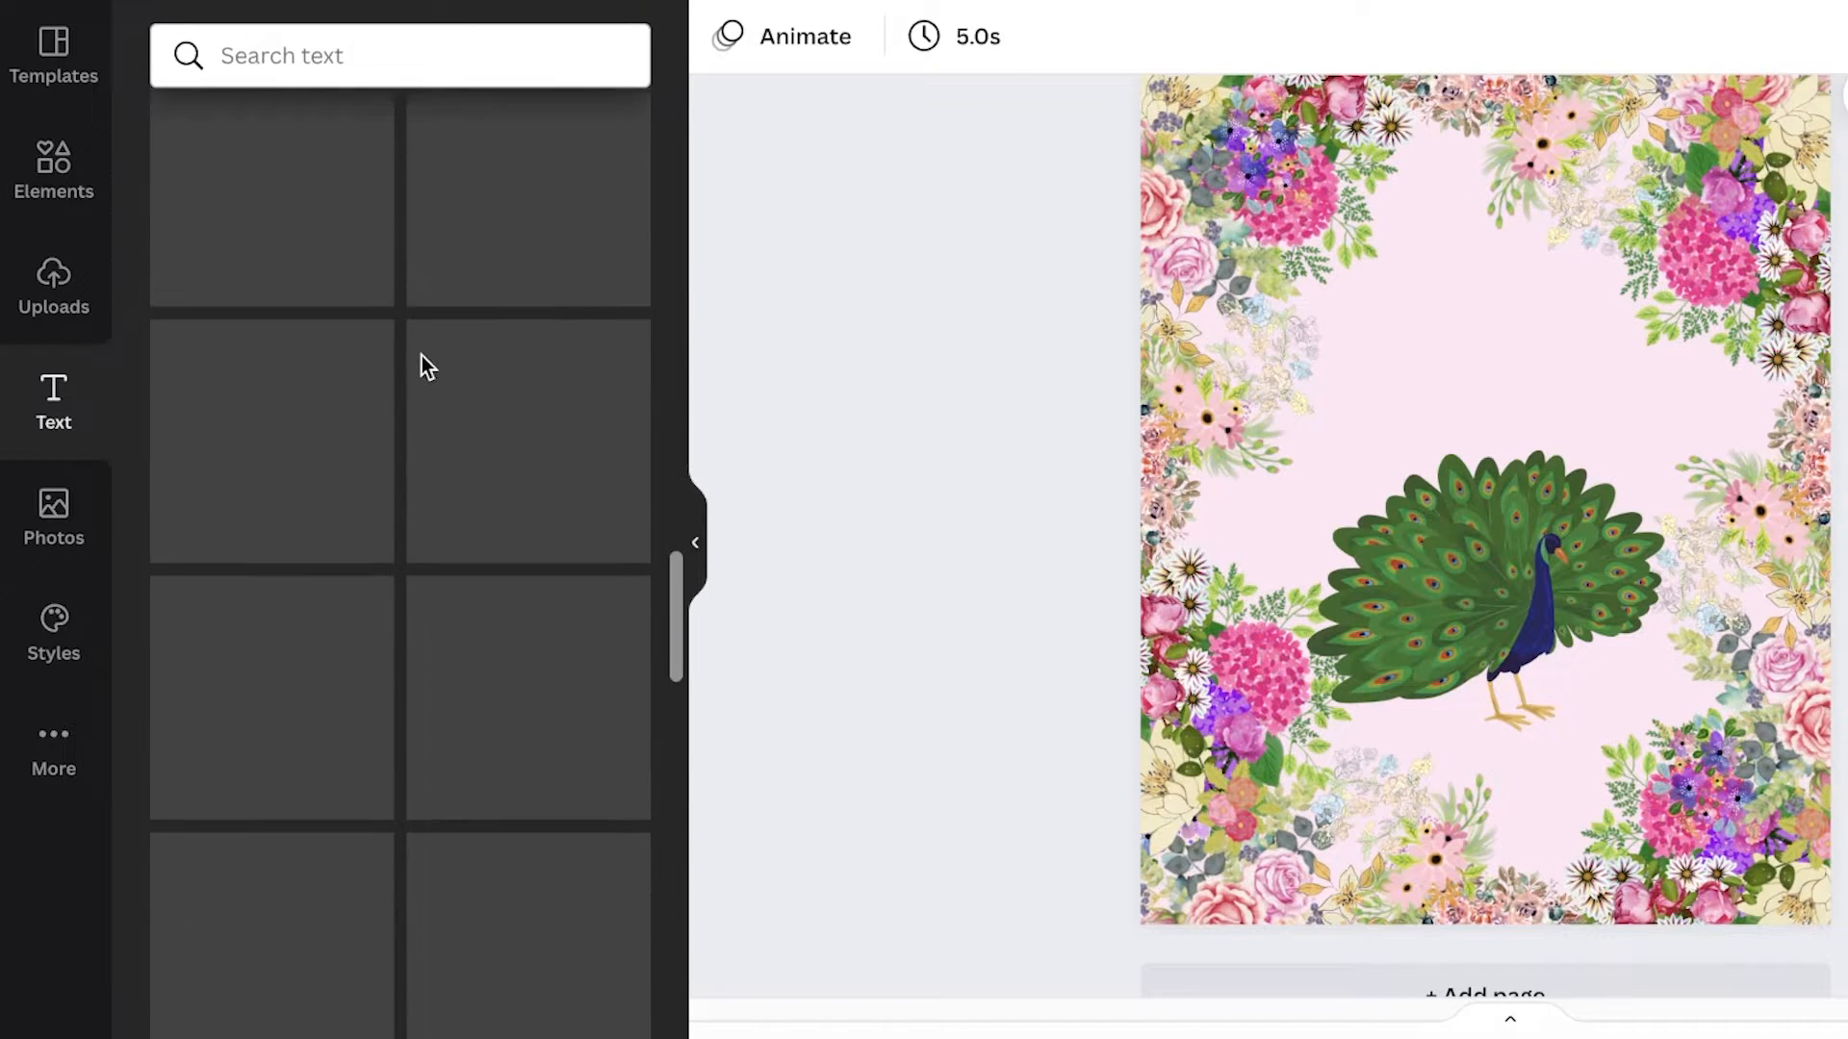
scroll(428, 375, "down", 9)
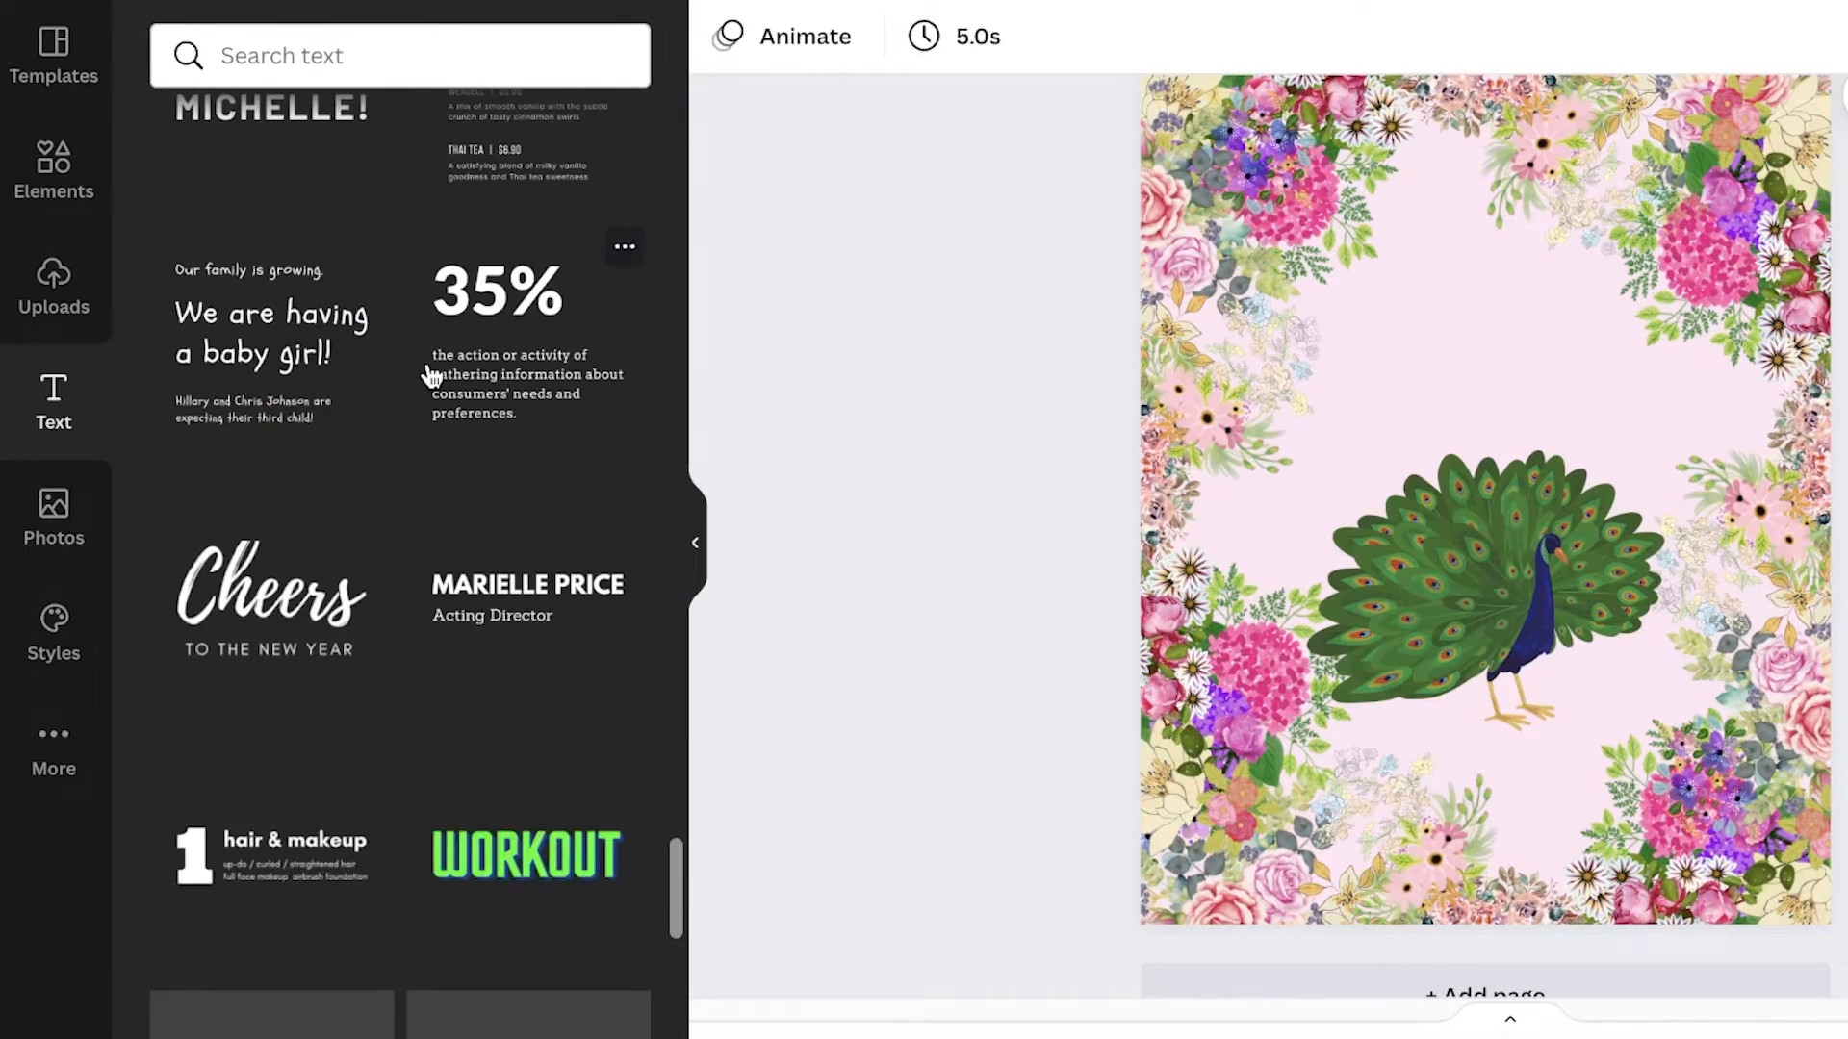
scroll(424, 361, "up", 8)
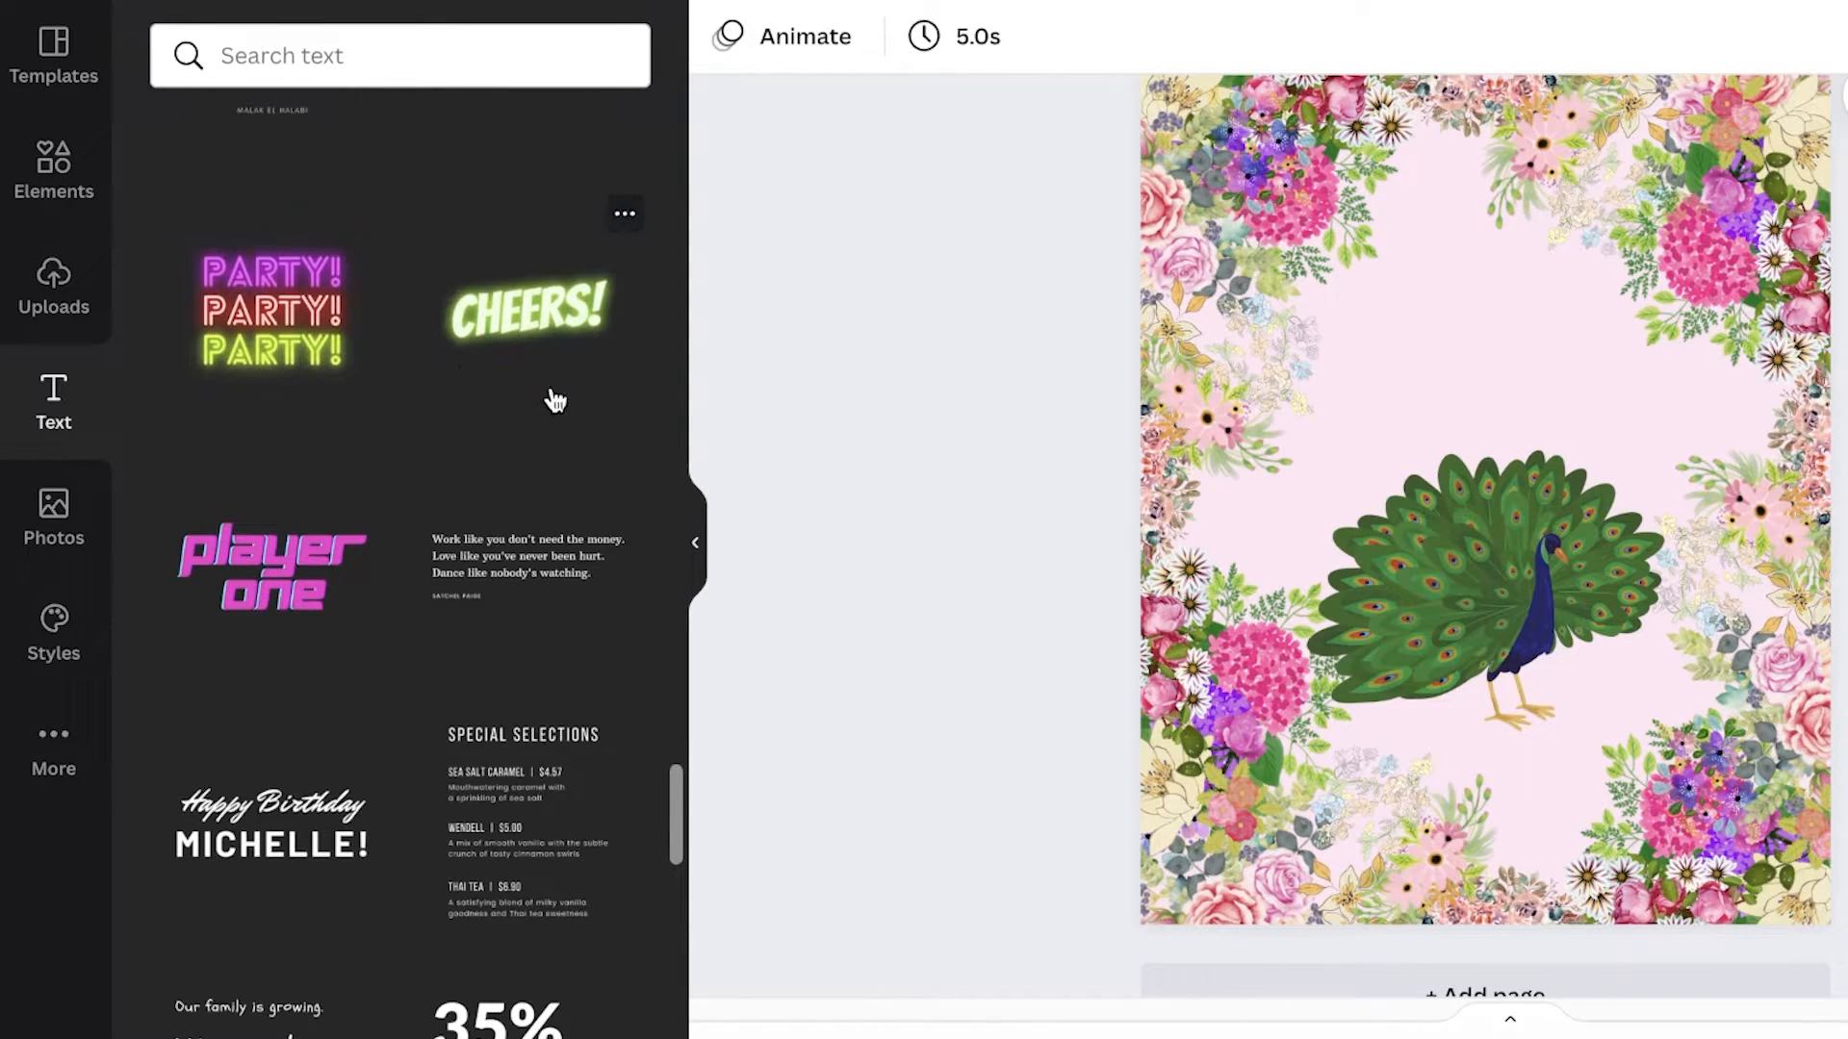
scroll(558, 568, "down", 10)
scroll(561, 568, "down", 15)
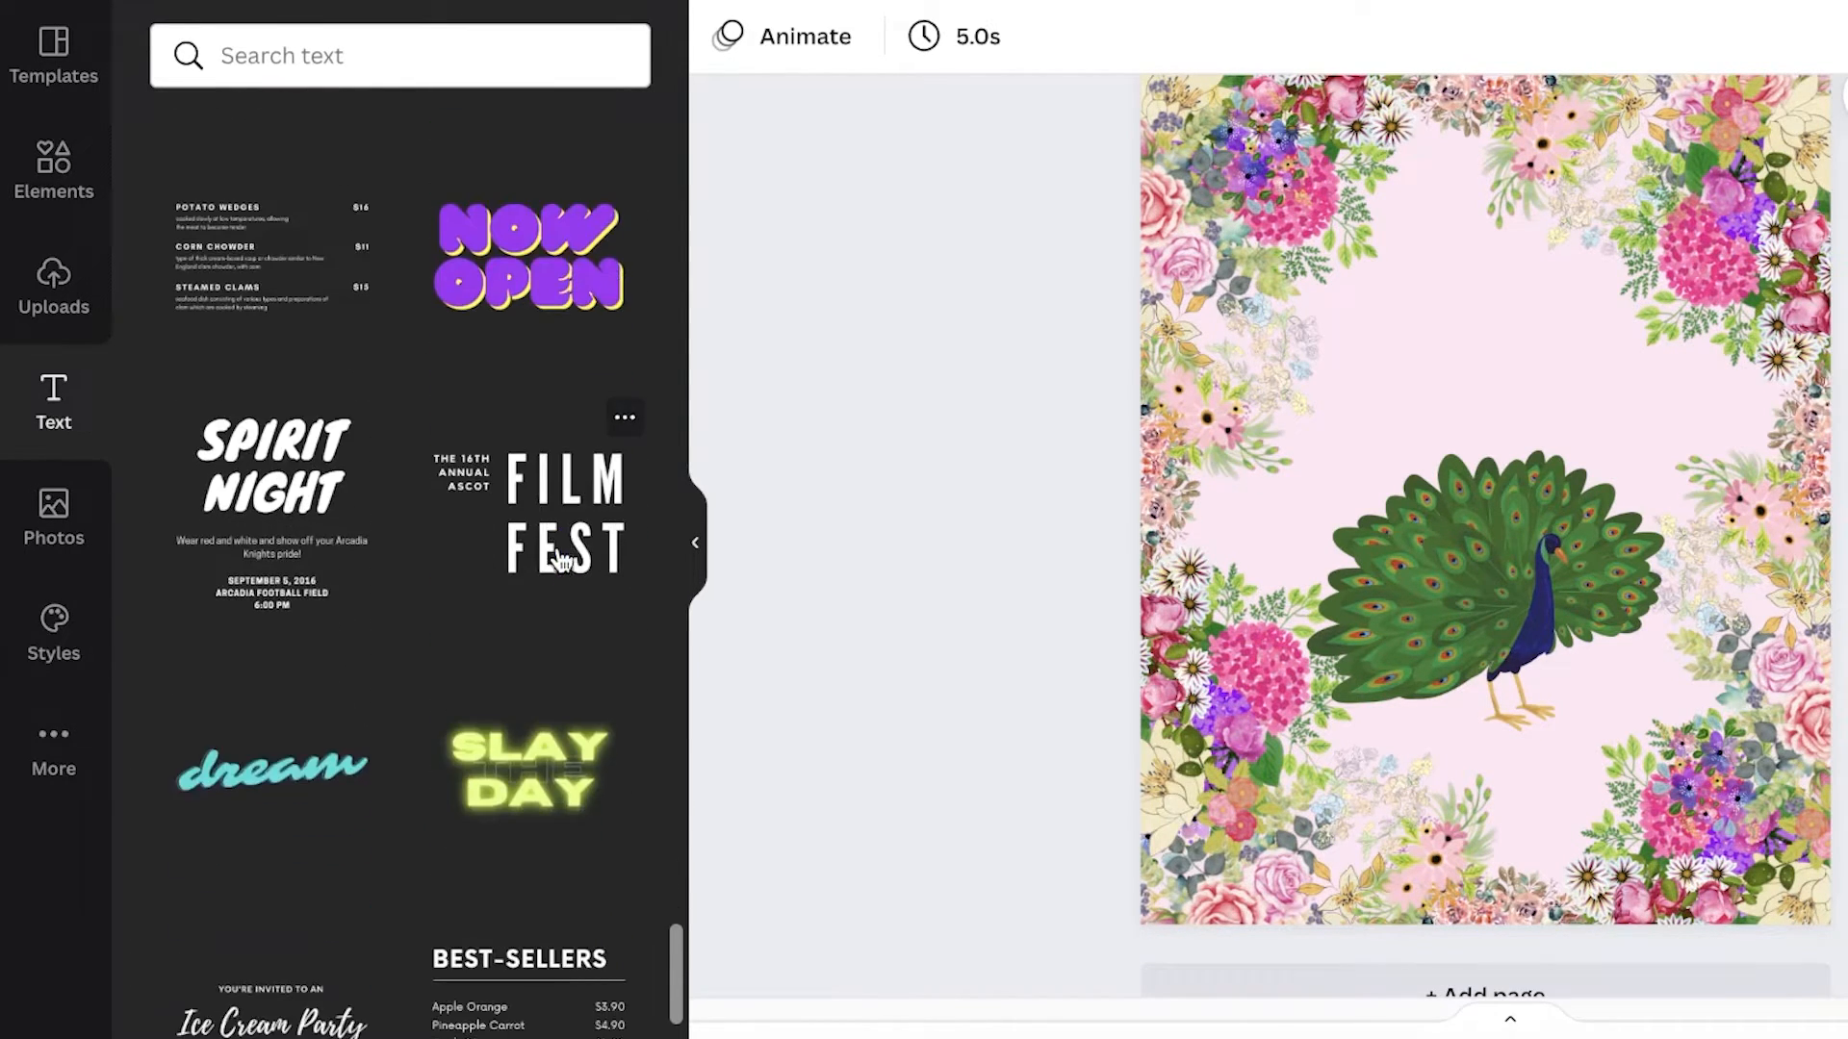
scroll(335, 475, "down", 1)
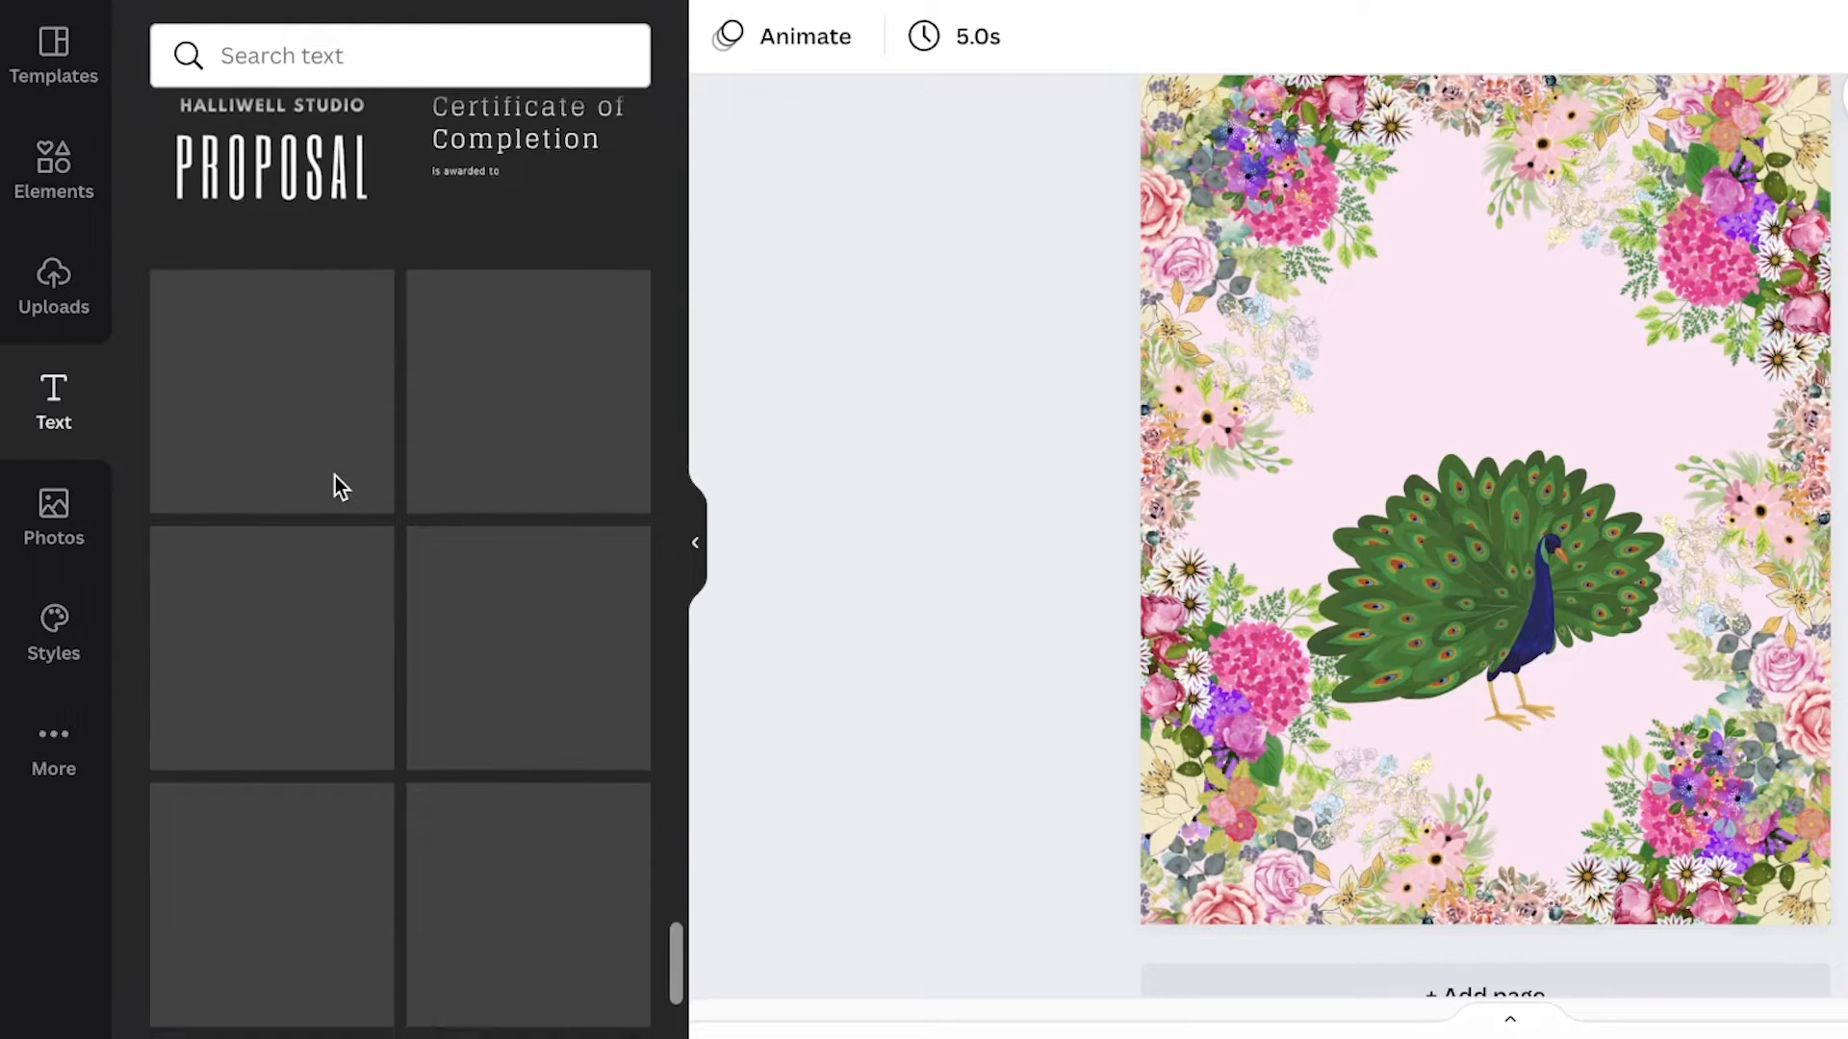
scroll(803, 409, "down", 1)
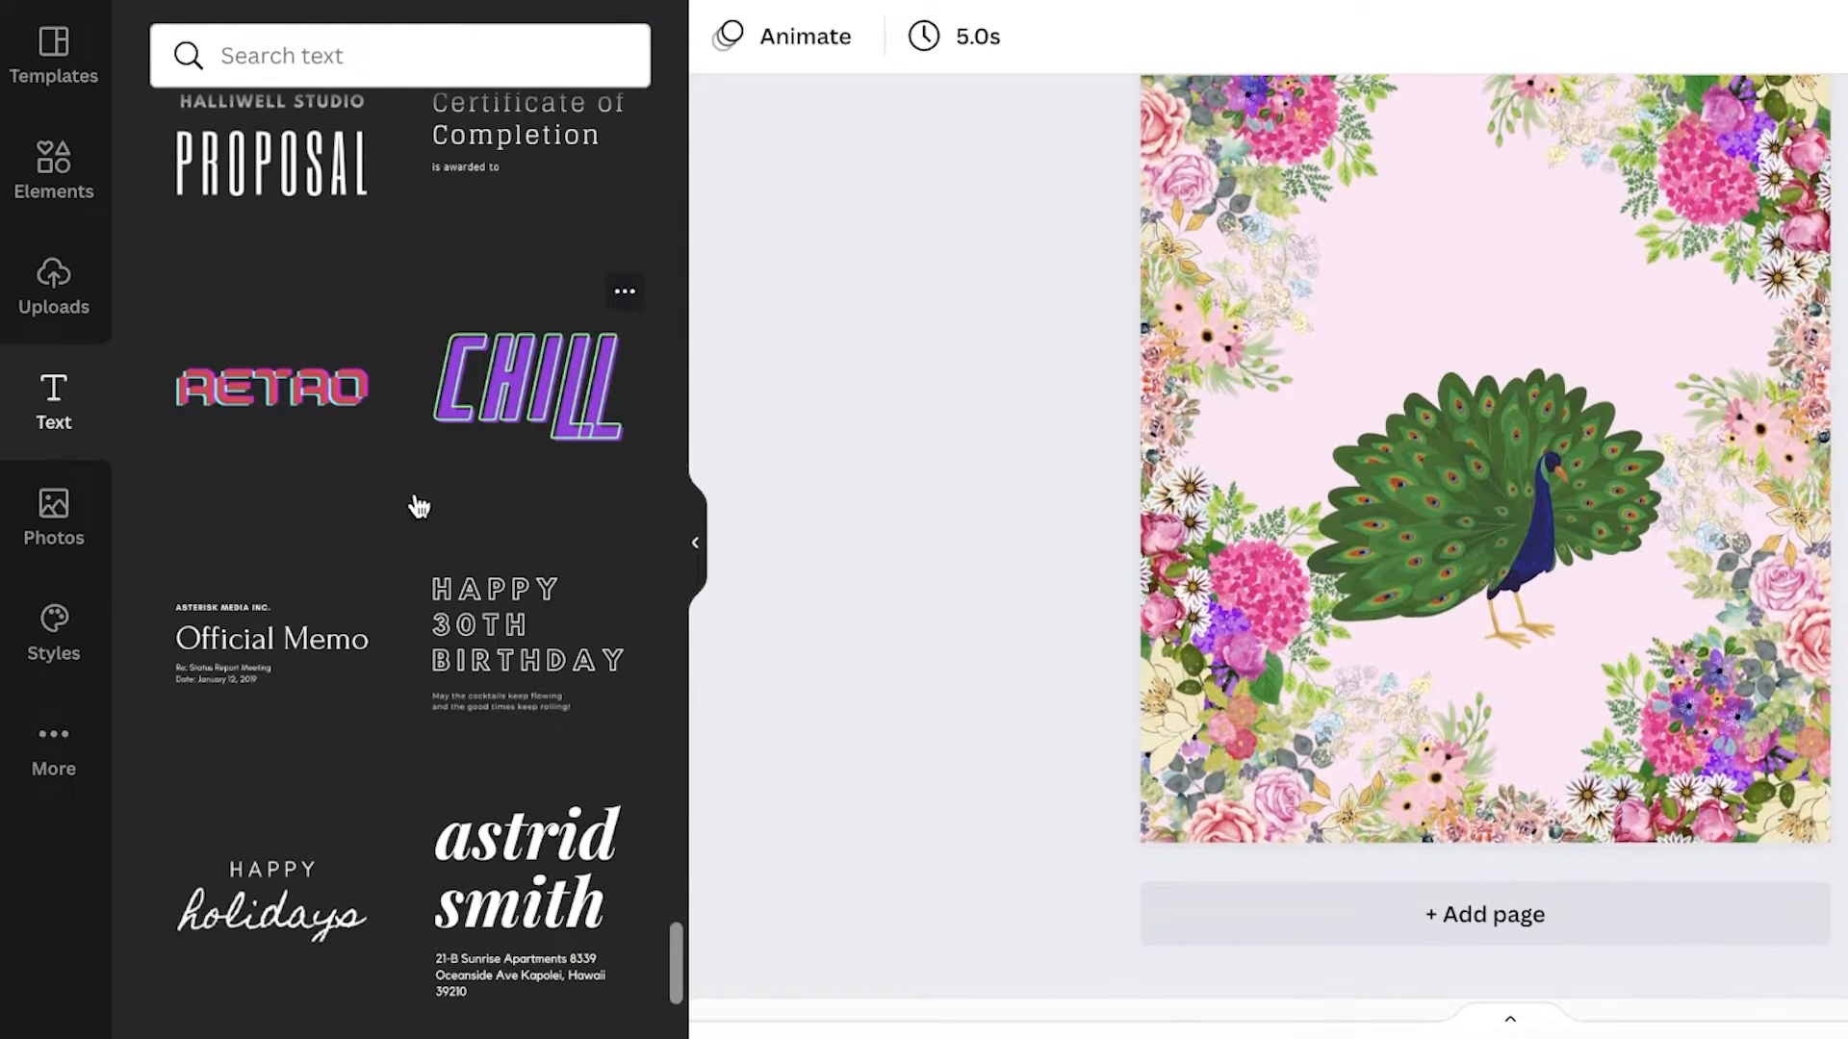
scroll(414, 504, "down", 9)
scroll(523, 788, "up", 3)
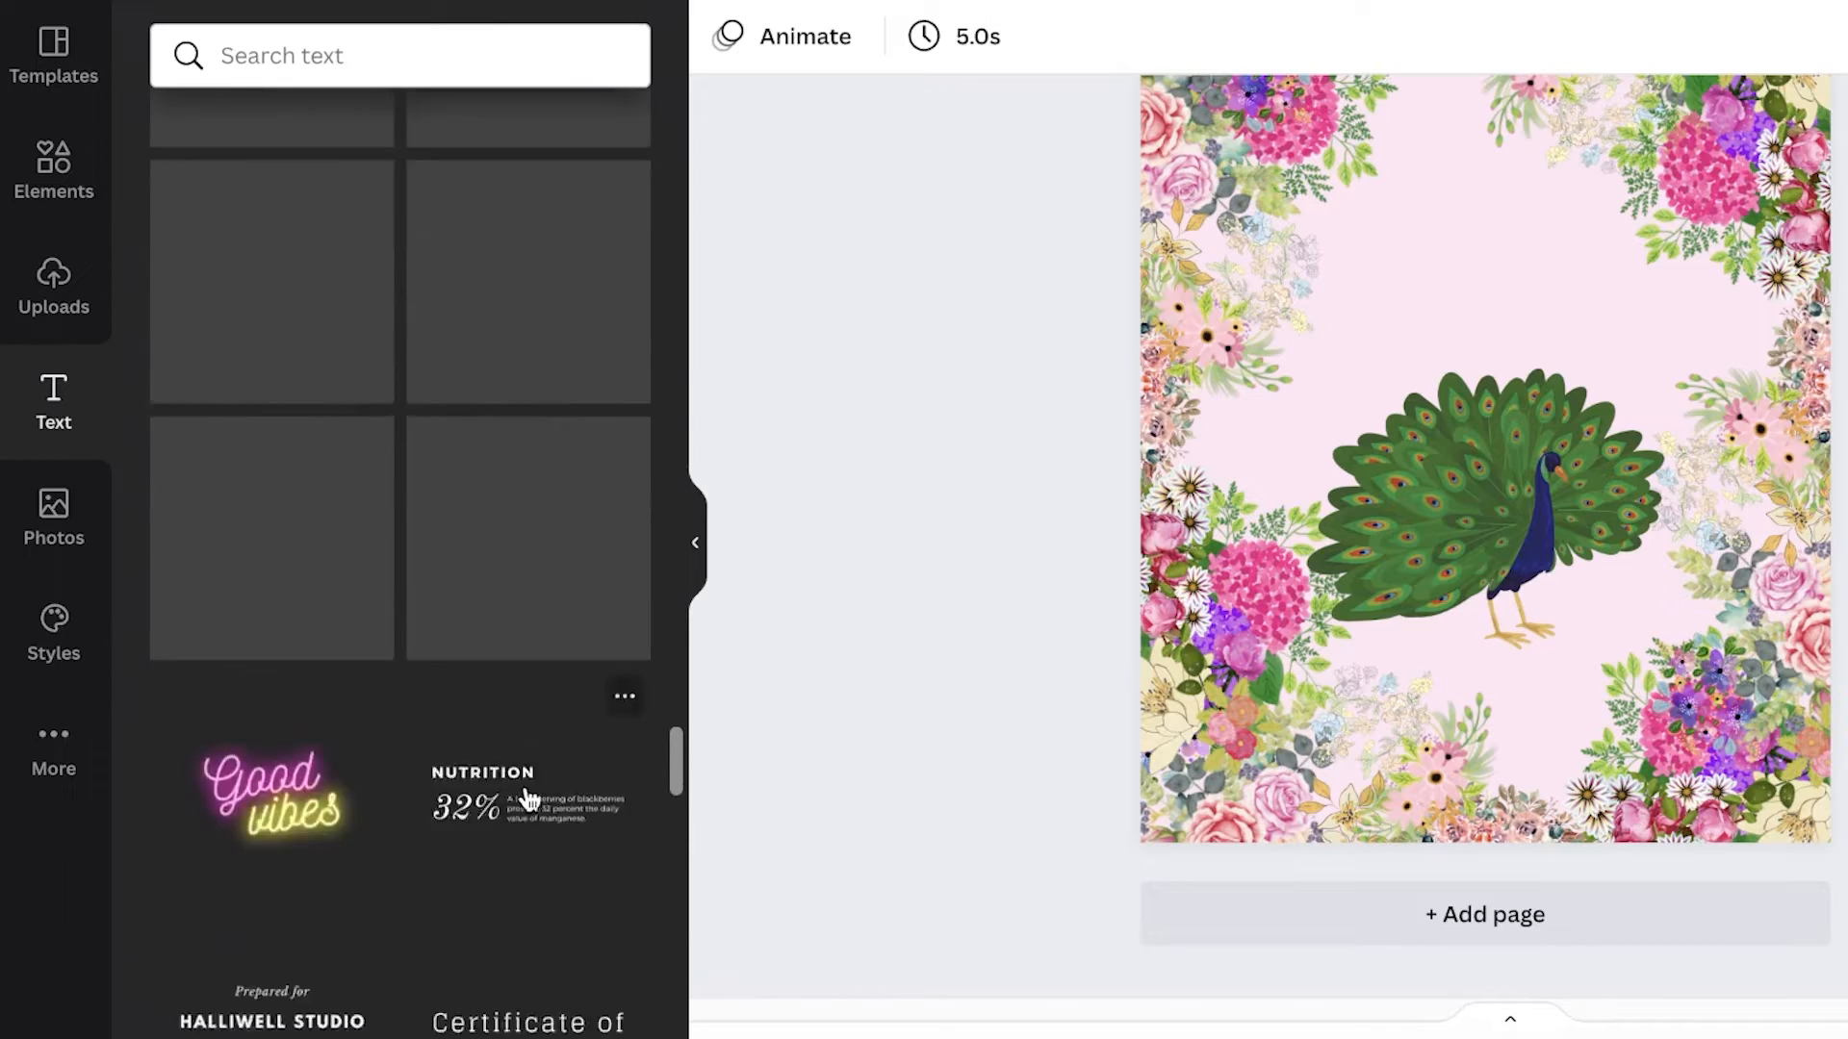
scroll(524, 782, "down", 4)
scroll(524, 782, "down", 5)
Add the "My Boo" font combination above the peacock and delete its small "Since 2012" line
left_click(487, 500)
left_click_drag(1543, 435, 1534, 302)
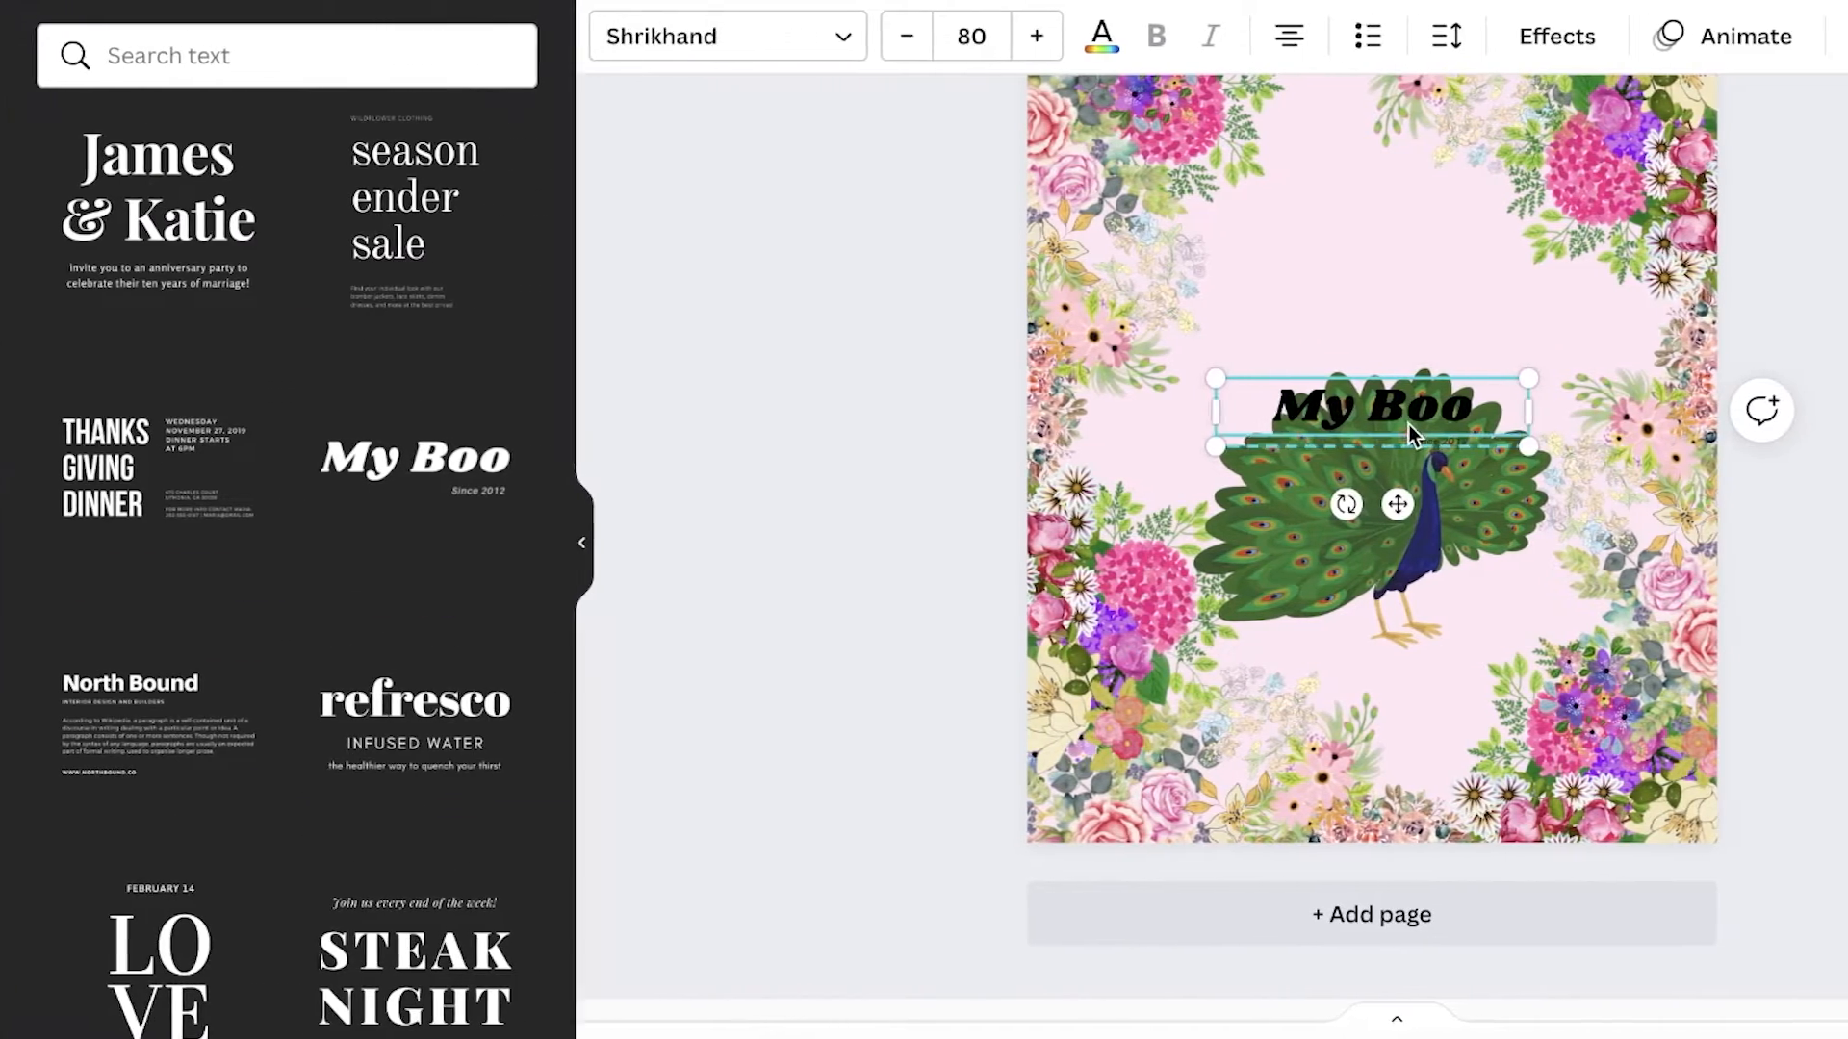
left_click(1180, 301)
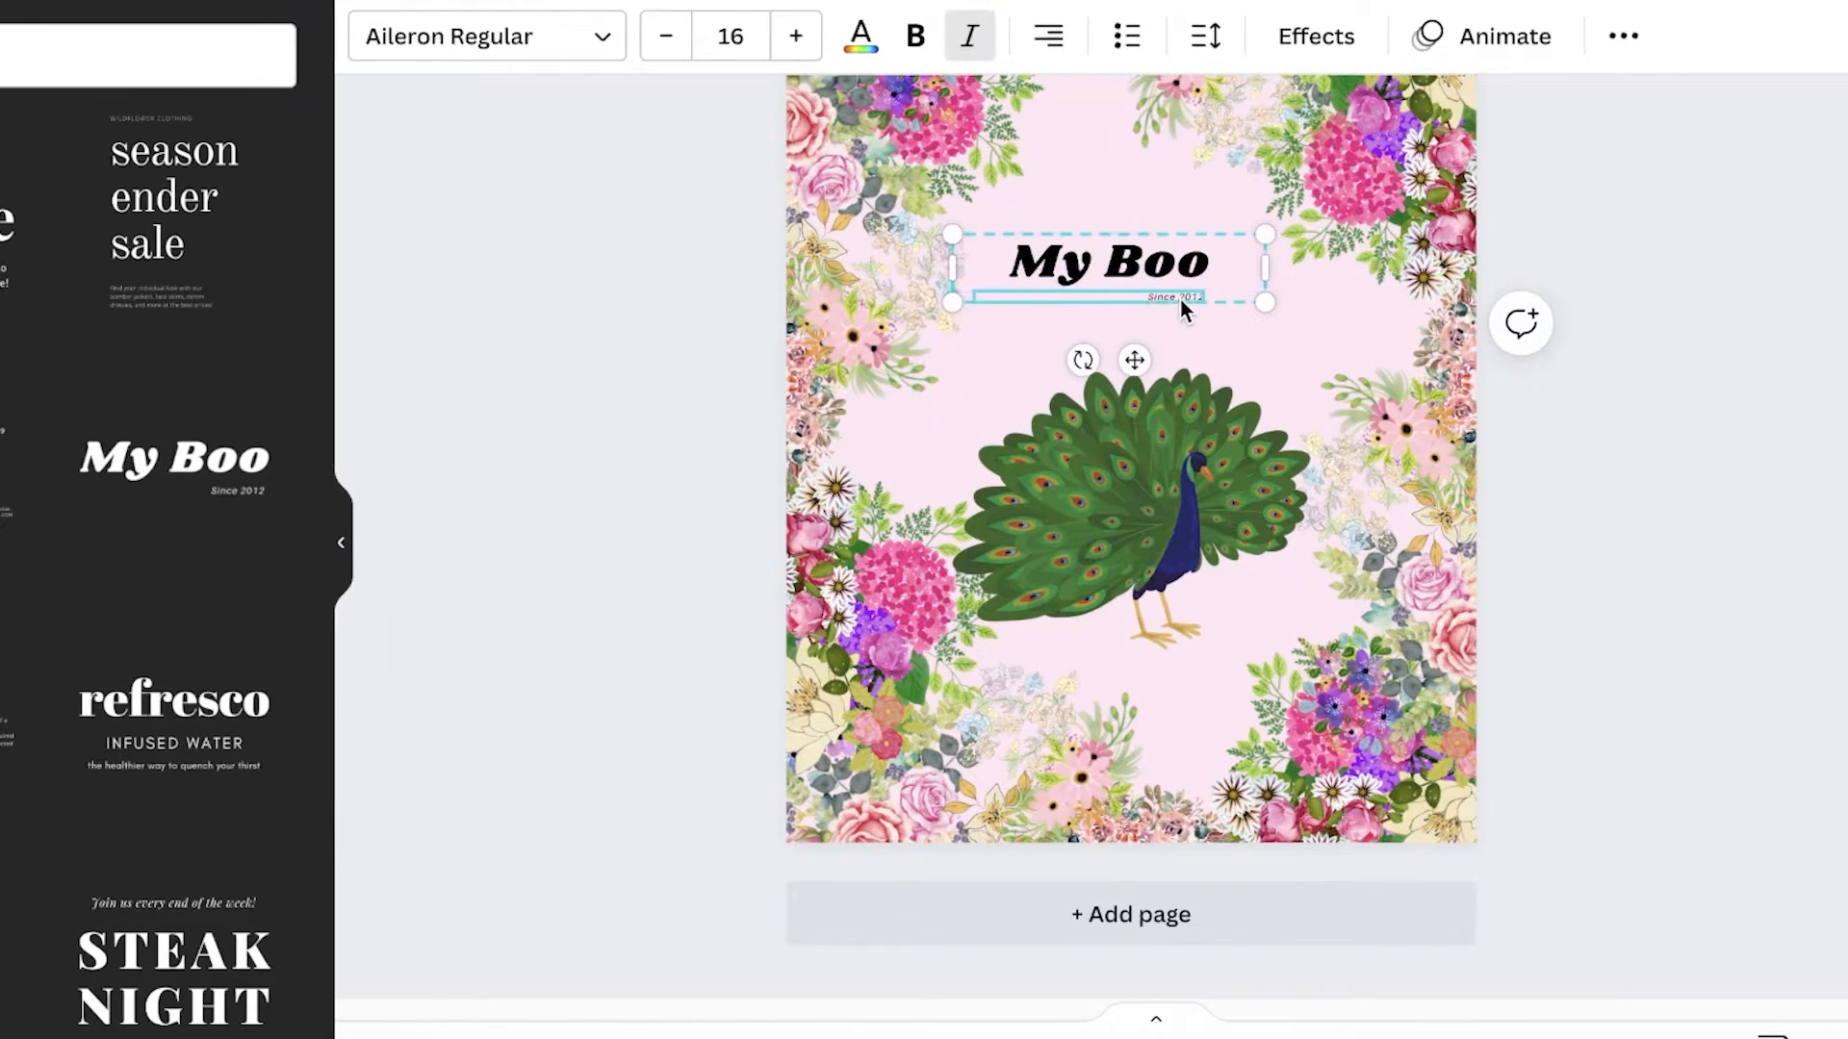
key("Delete")
Replace the "My Boo" heading with the slogan "YOUNG, WILD & FREE."
triple_click(1171, 266)
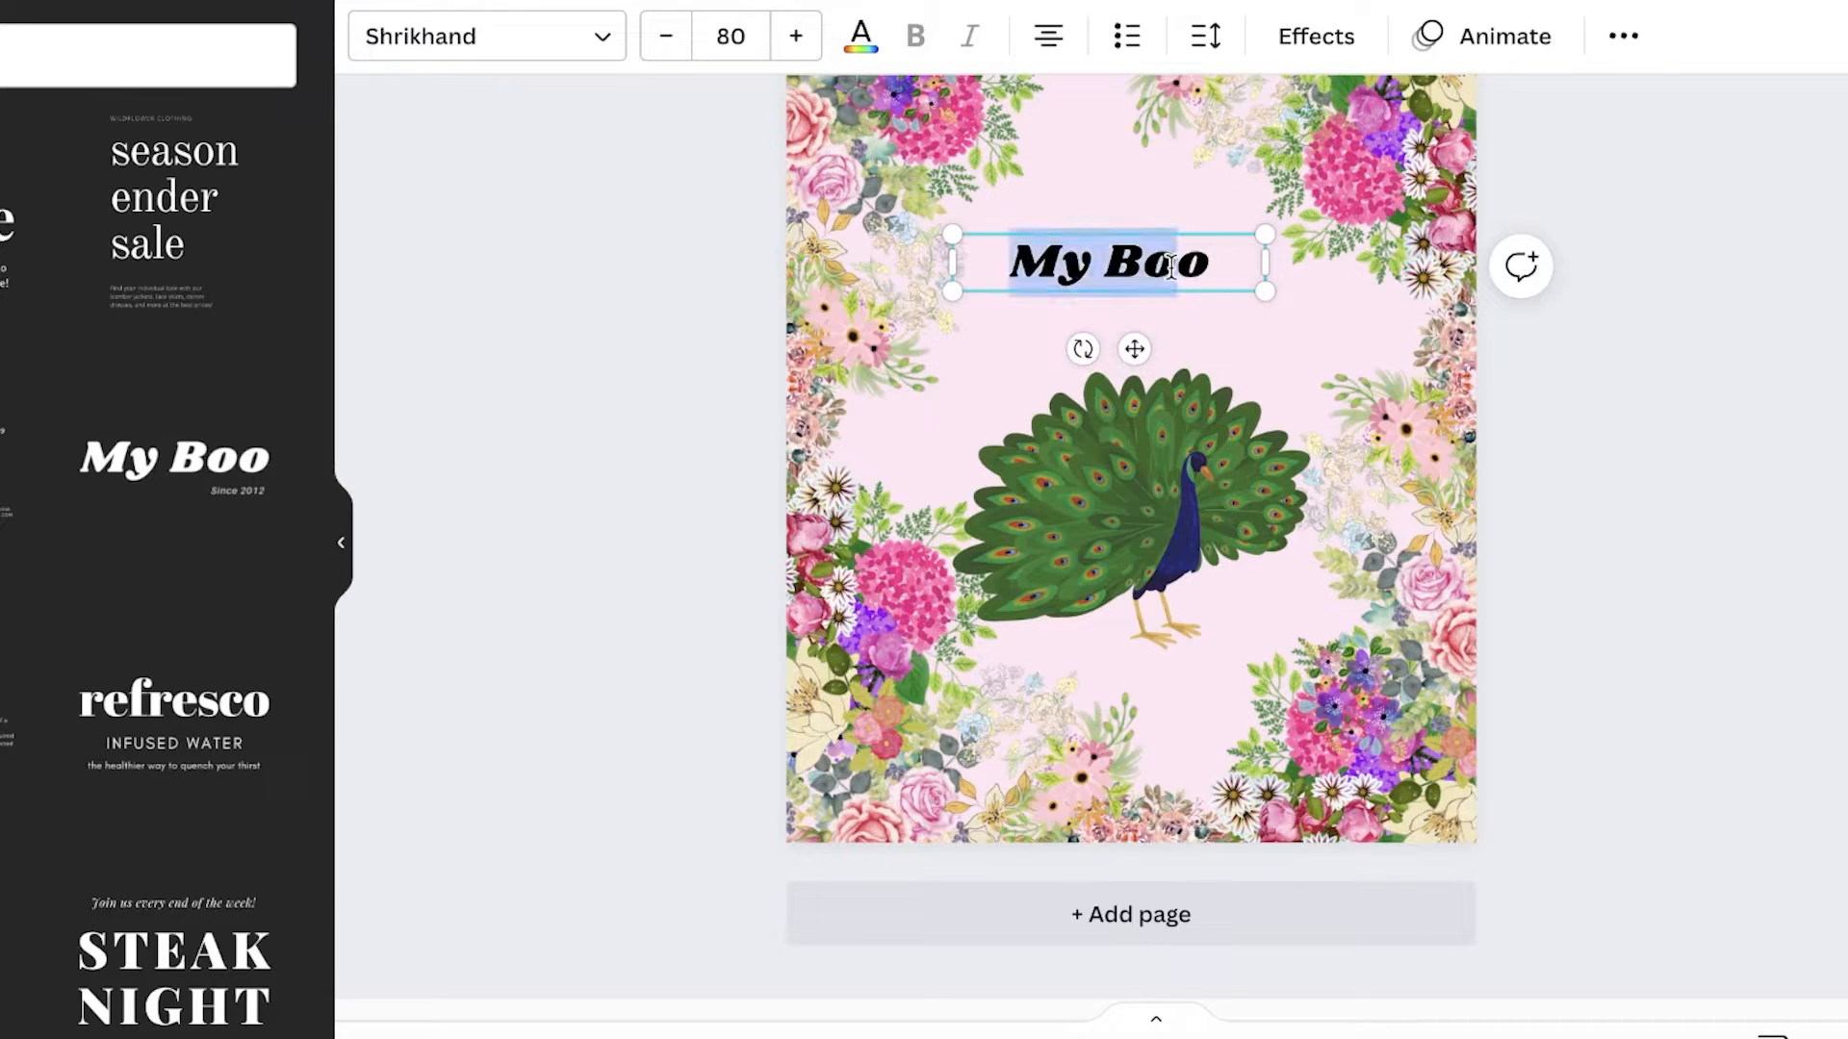
type("A")
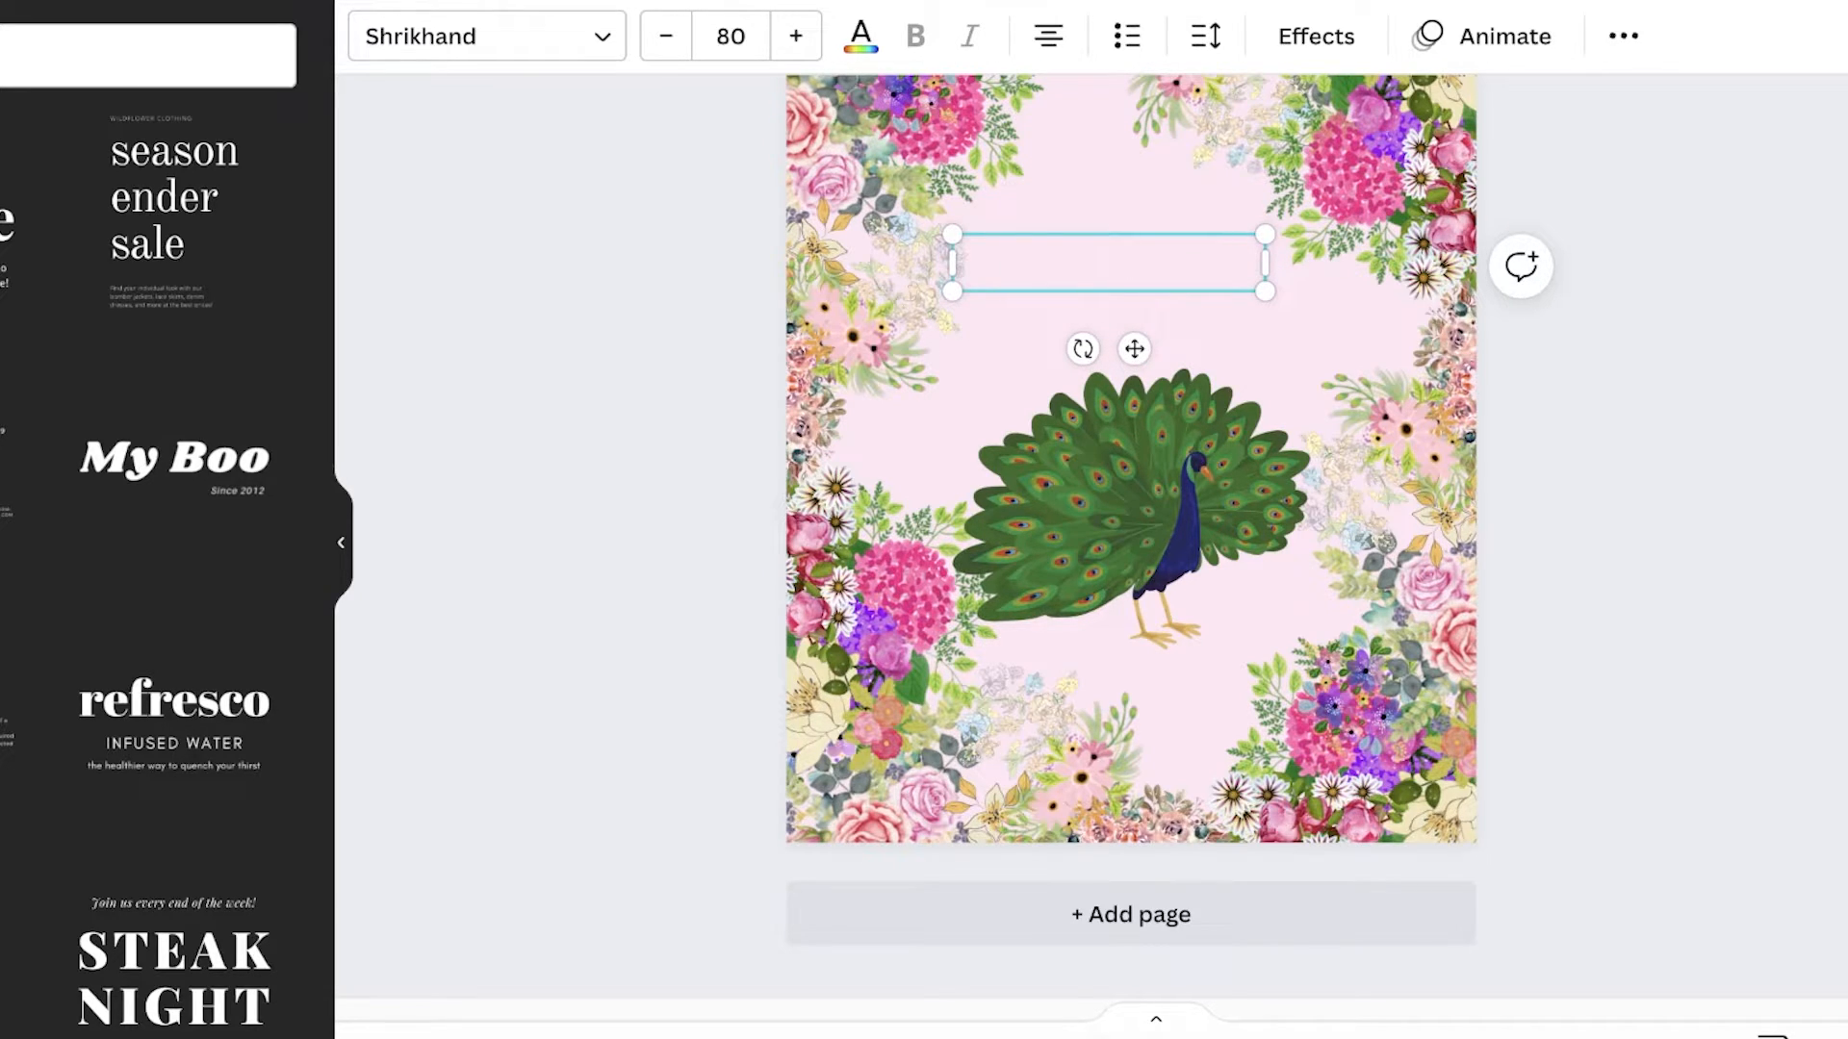
type("YOUNG, WILD &")
key("Return")
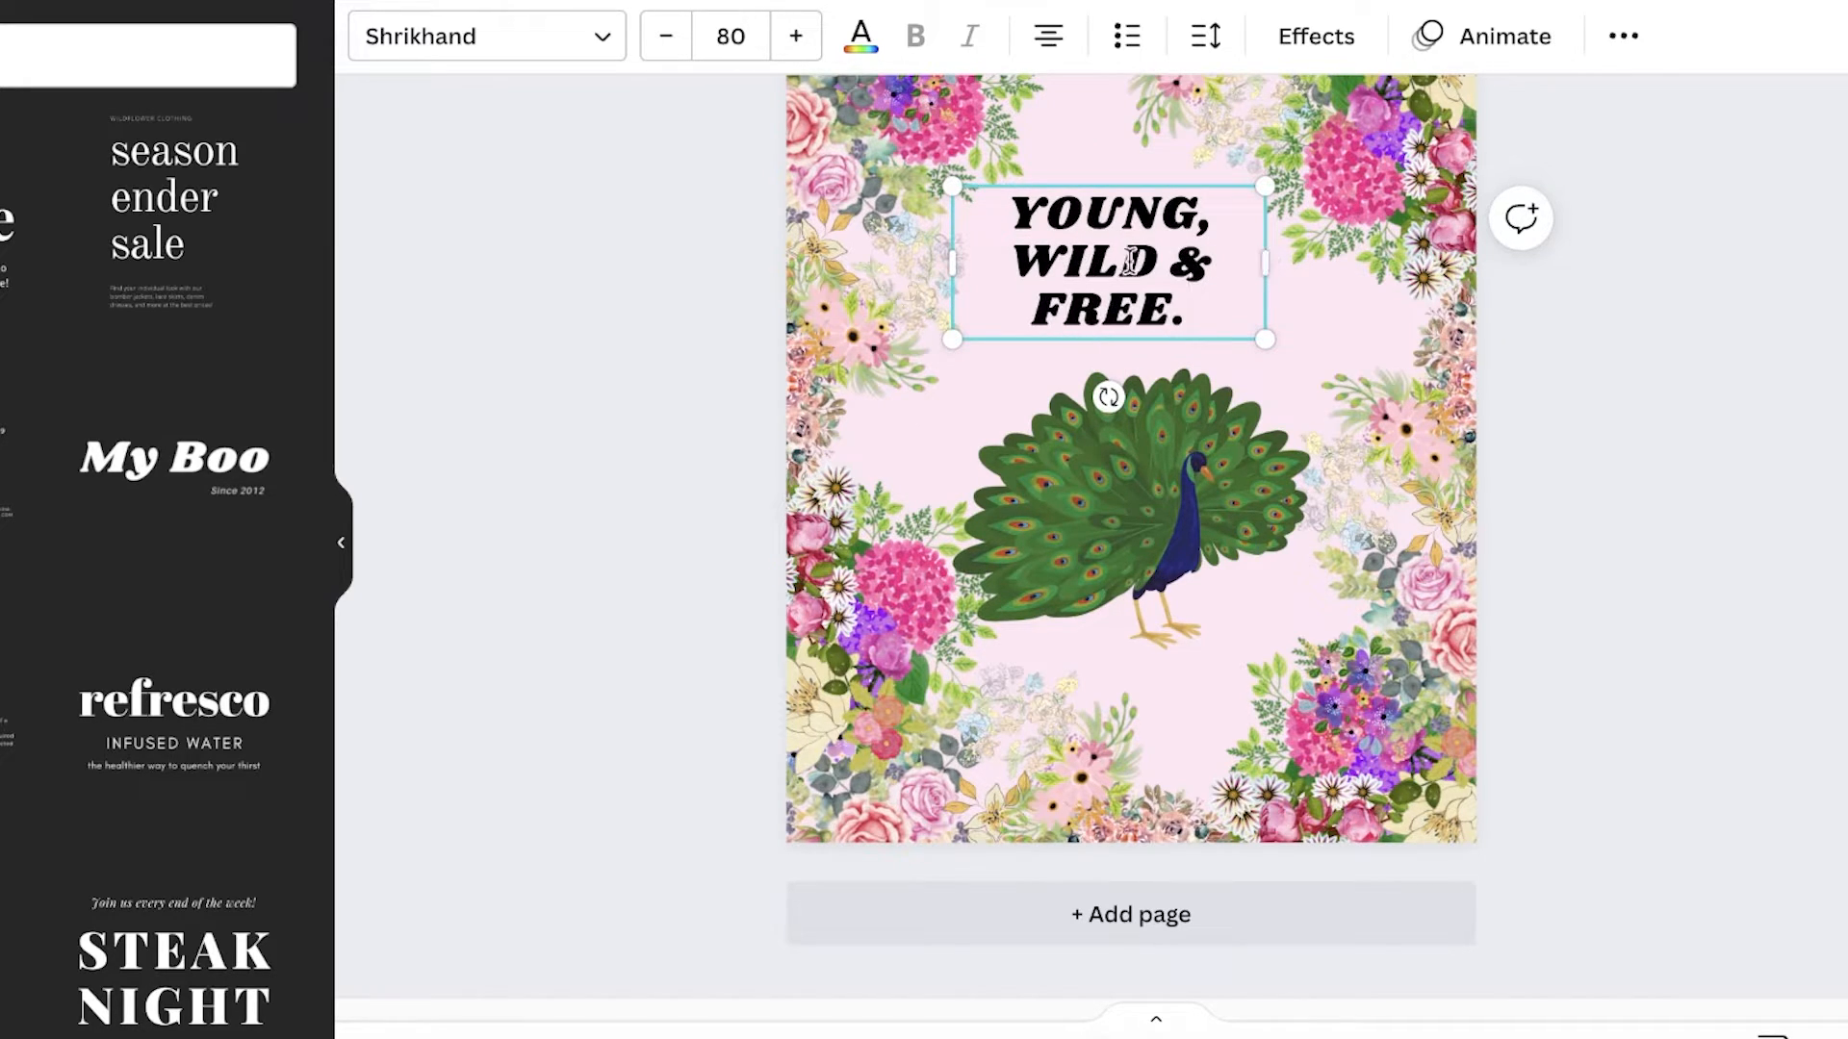
Left-align the slogan, narrow its text box to fit the three lines, and centre it above the peacock
key("ctrl+a")
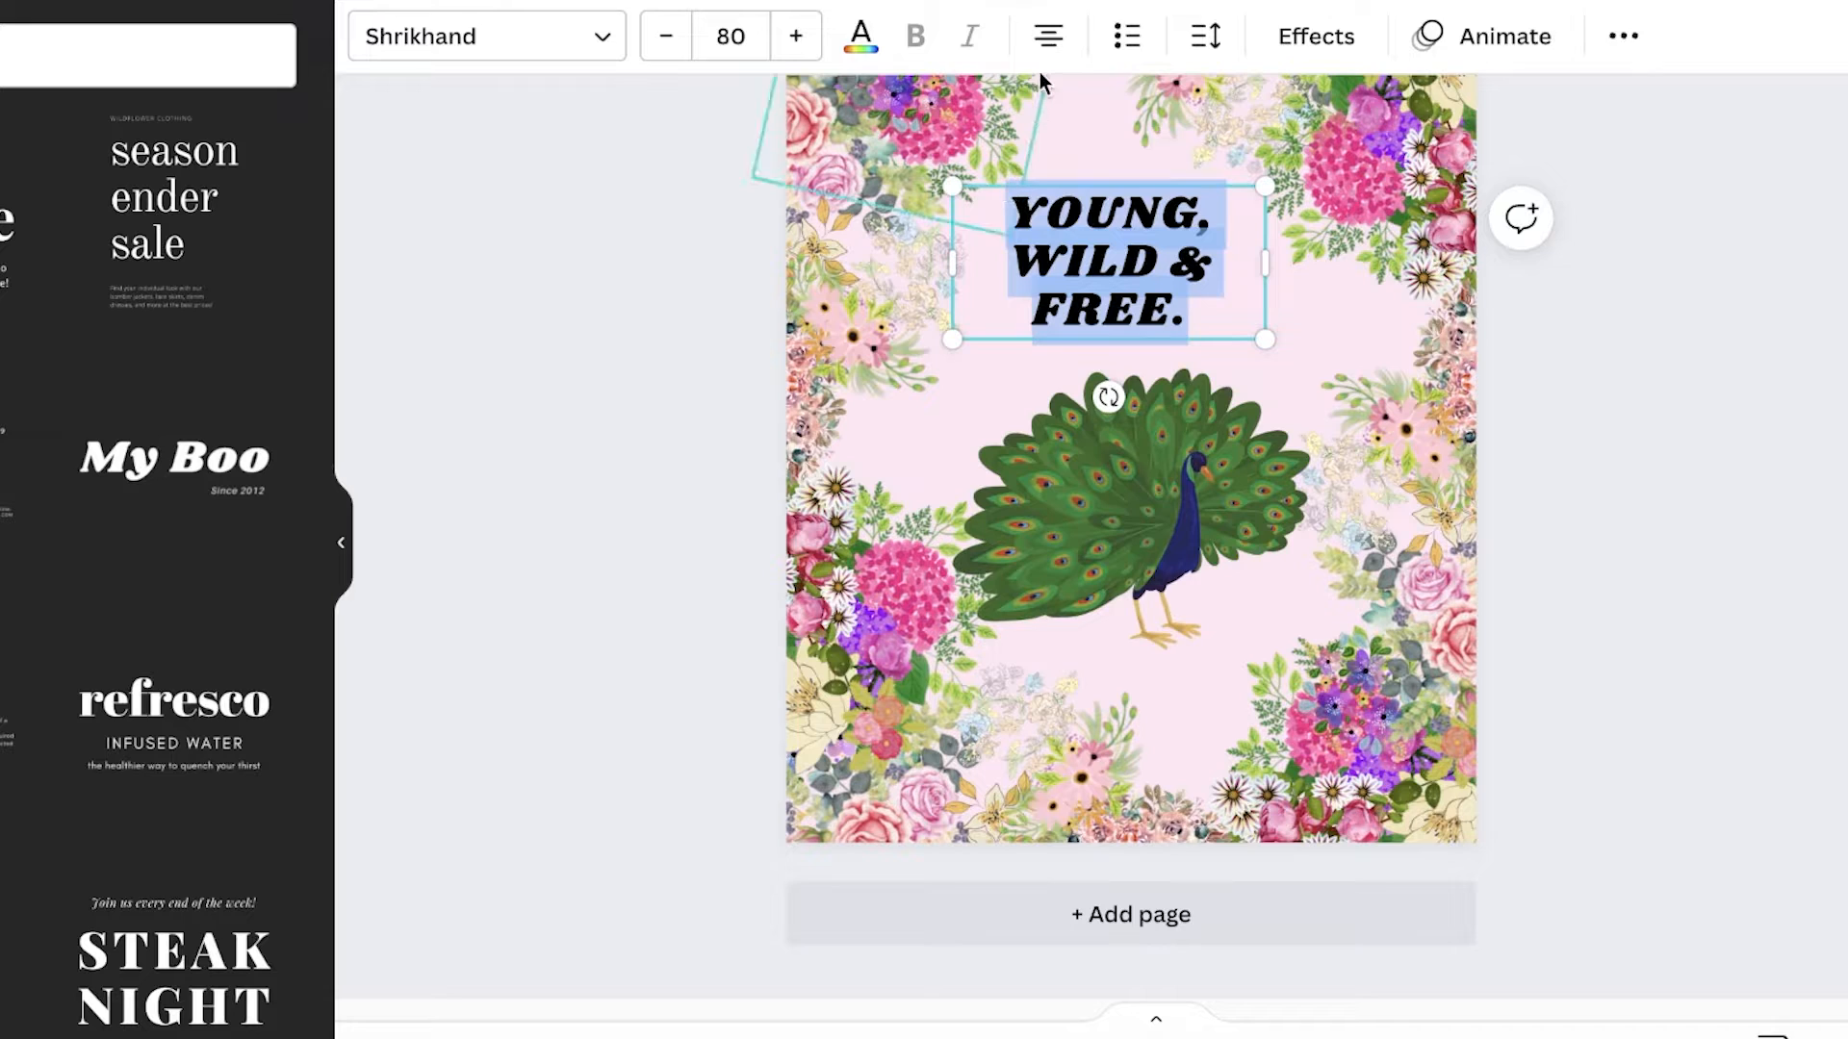
left_click(1039, 53)
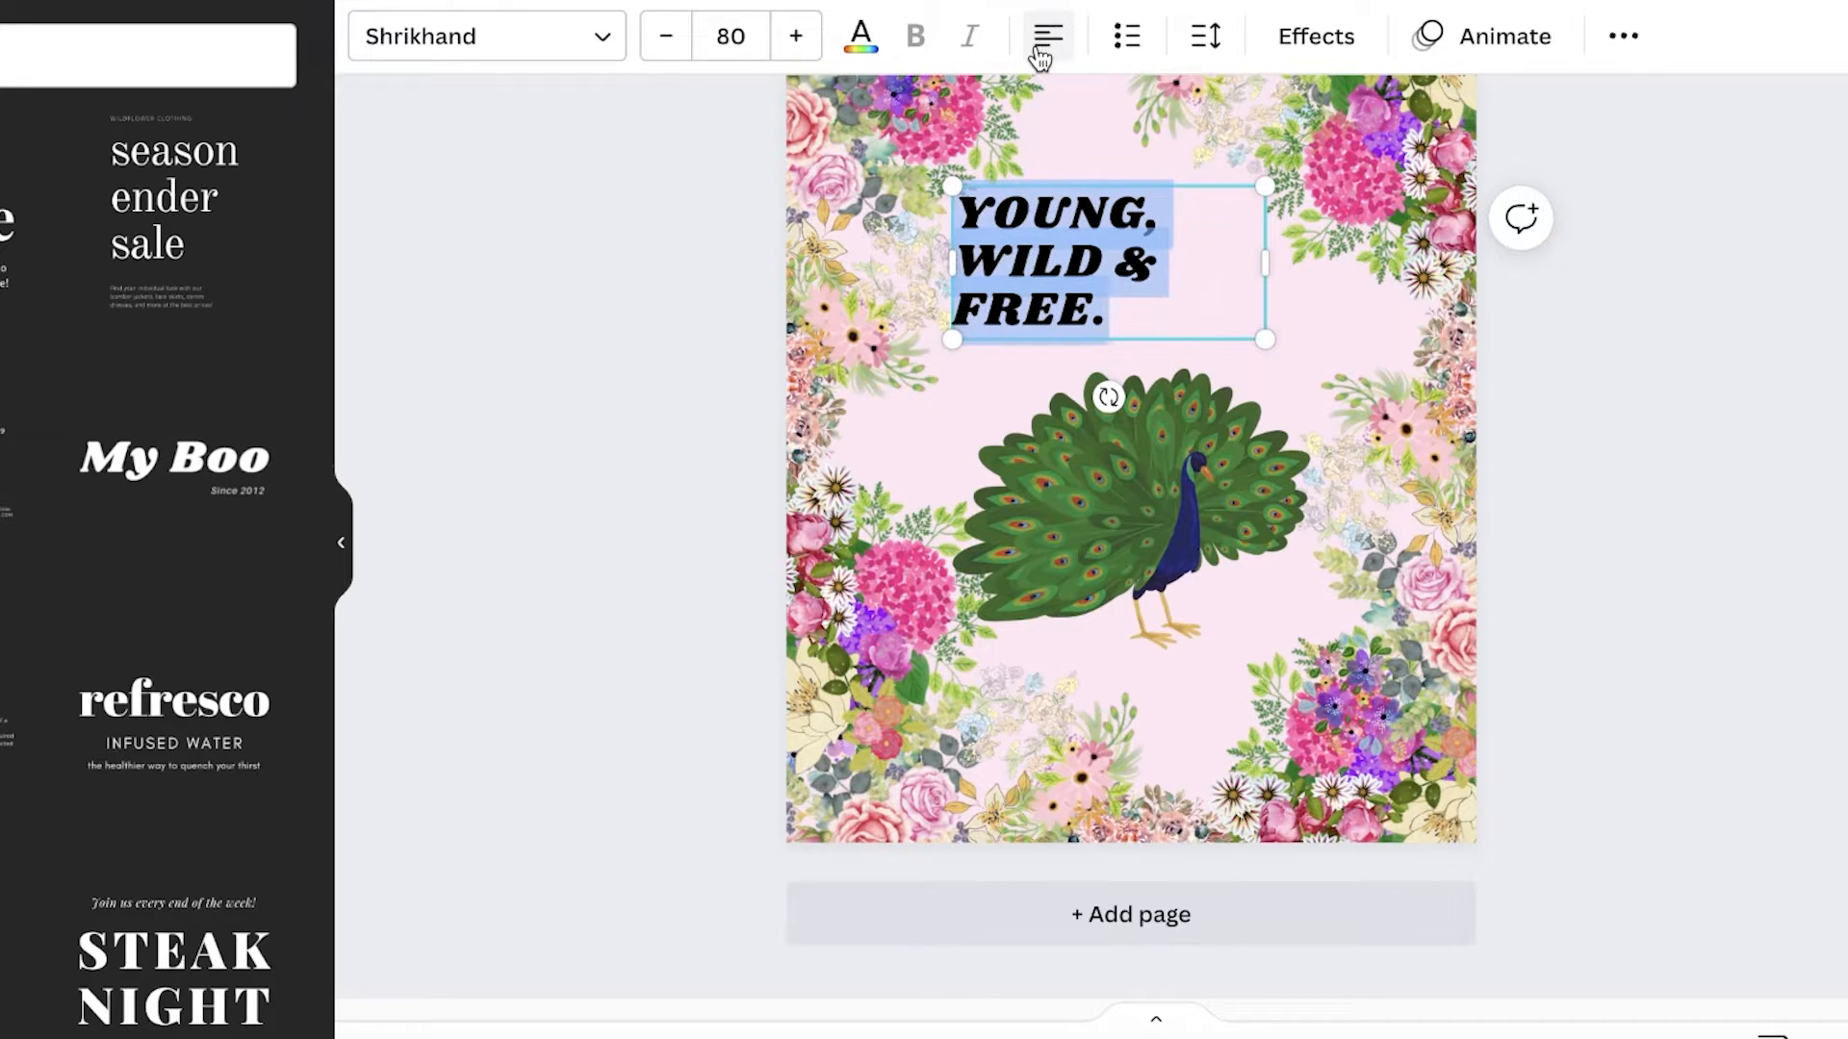
left_click_drag(1312, 300, 1191, 256)
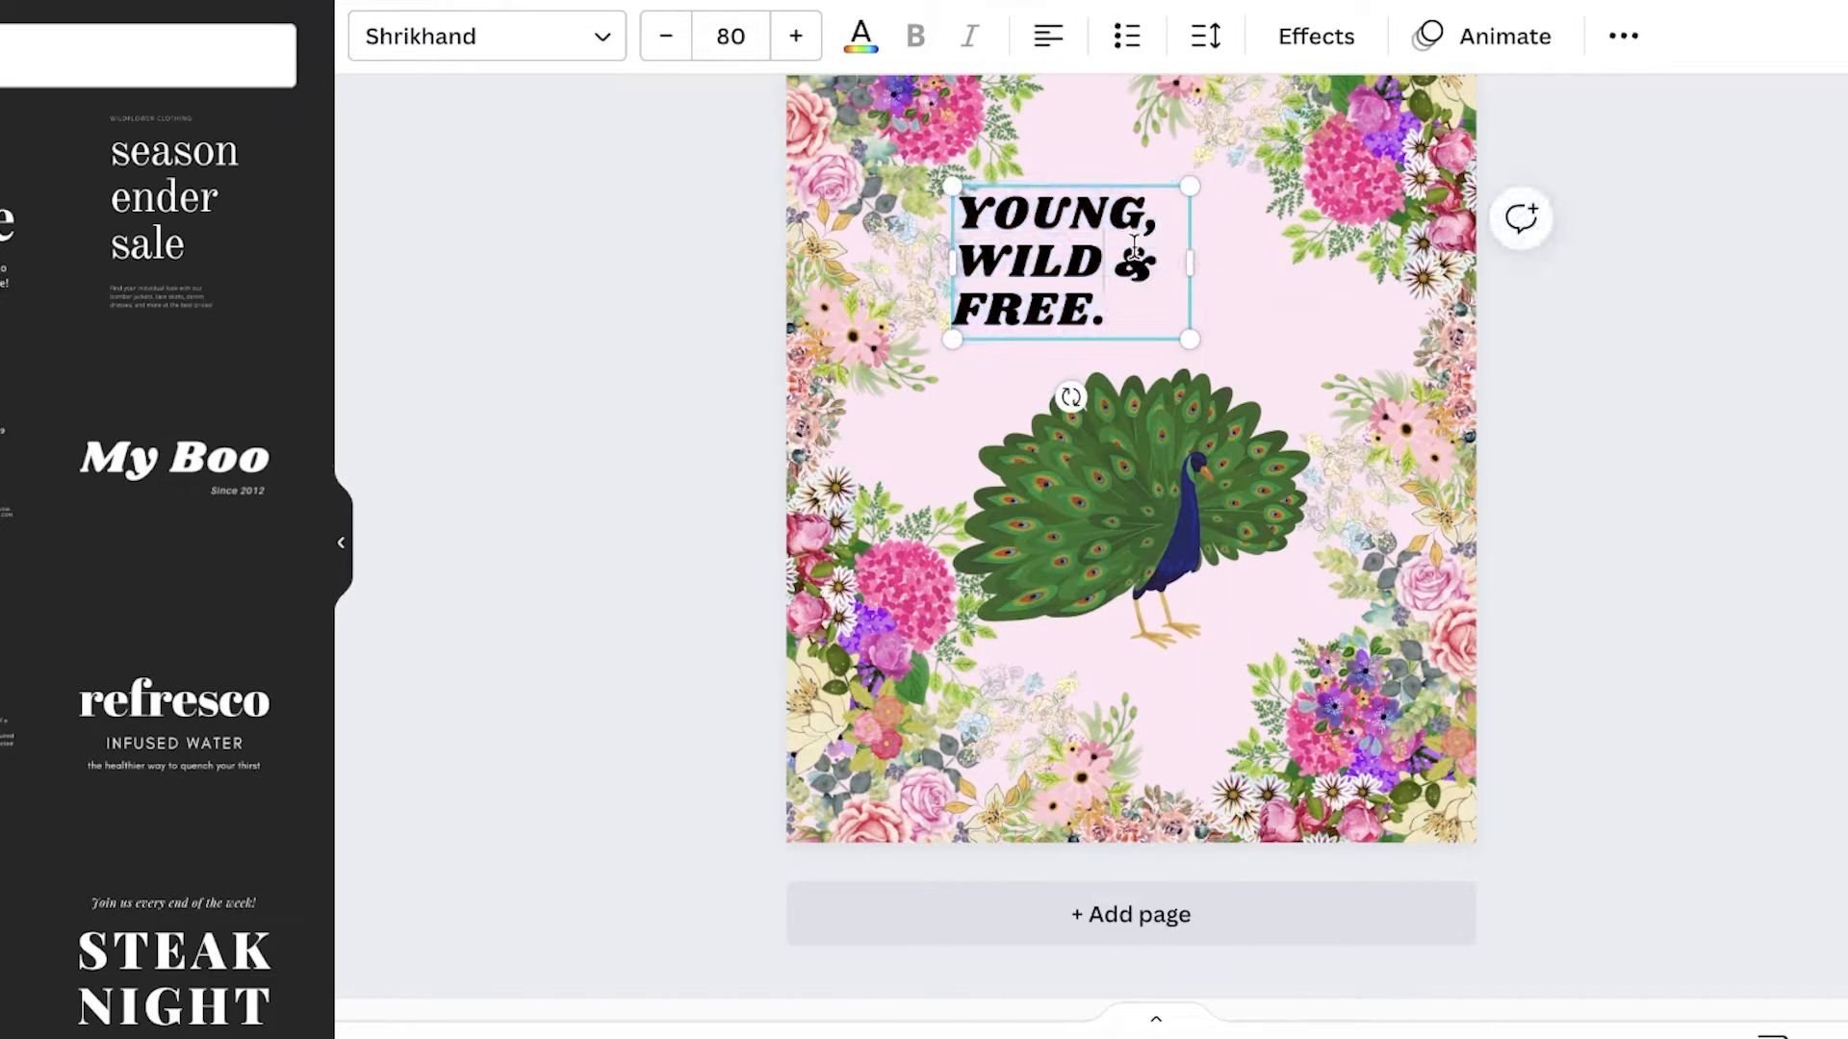
left_click(1809, 328)
left_click(1034, 248)
left_click_drag(1034, 249, 1112, 260)
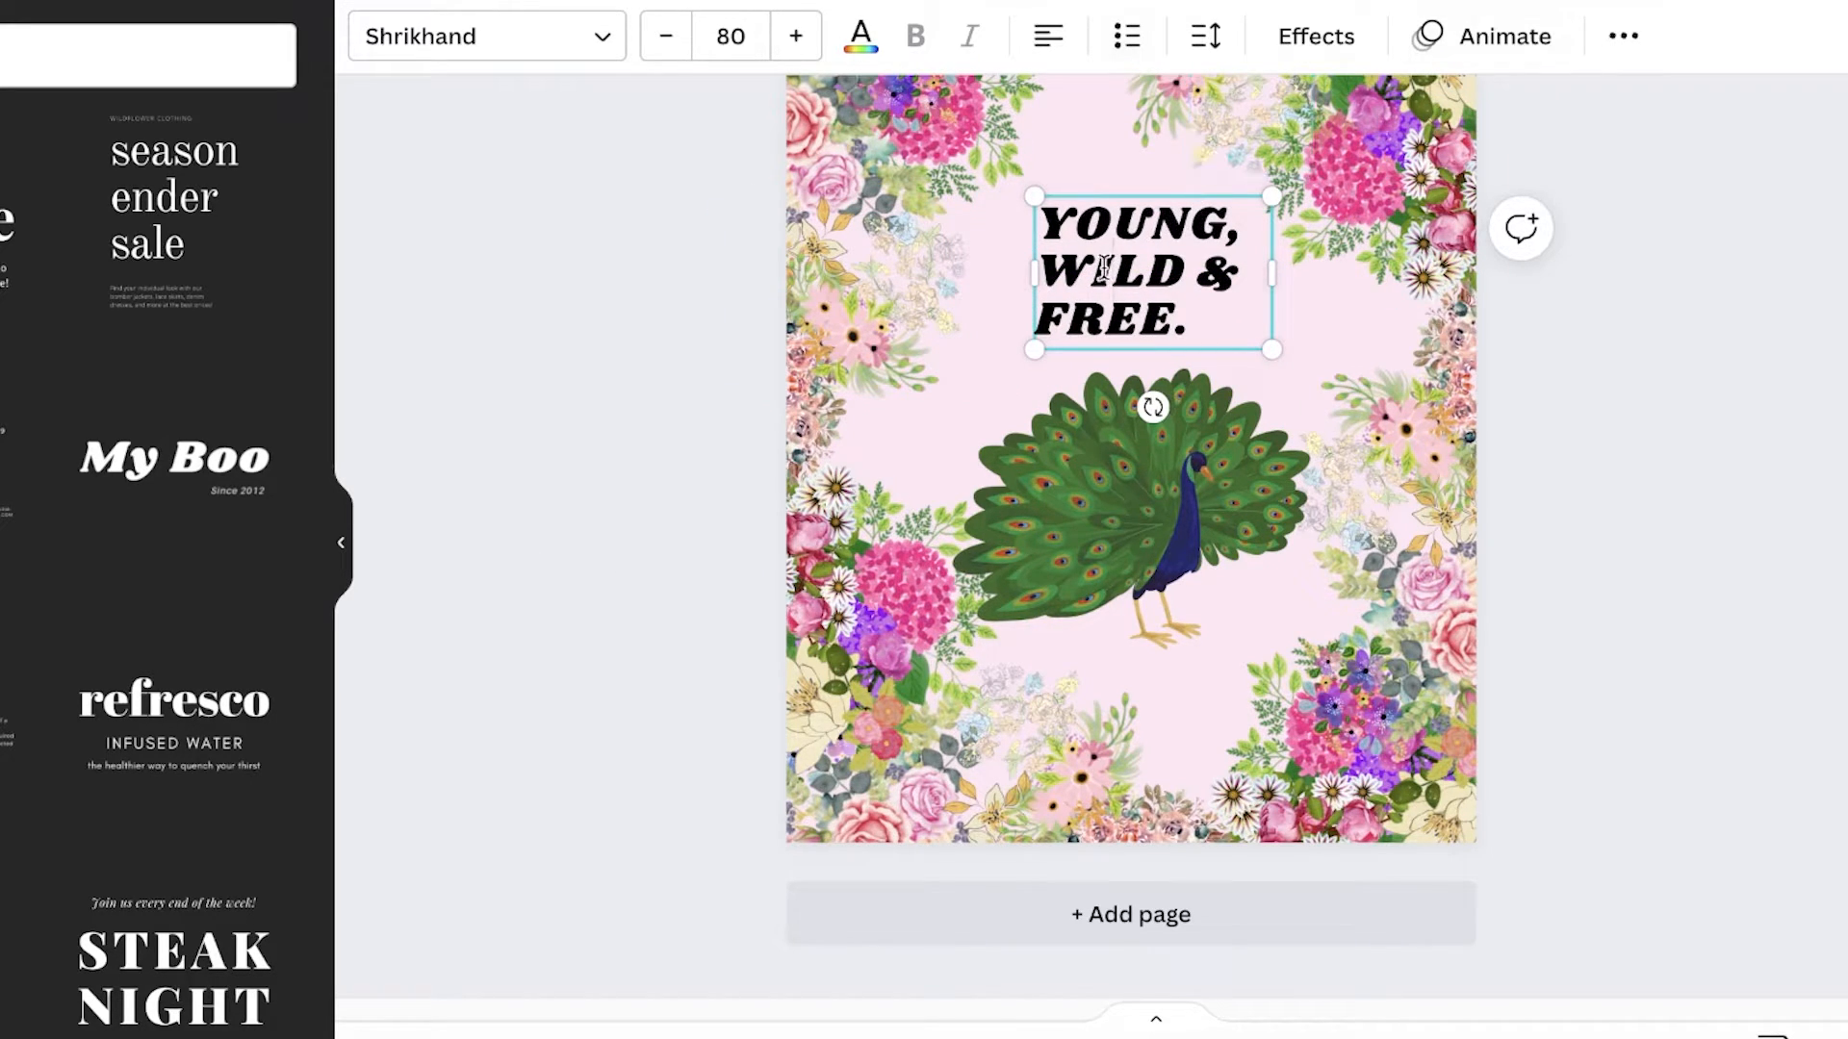
Try the Shadow and Lift text effects on the slogan and reset the style to None
left_click(1333, 38)
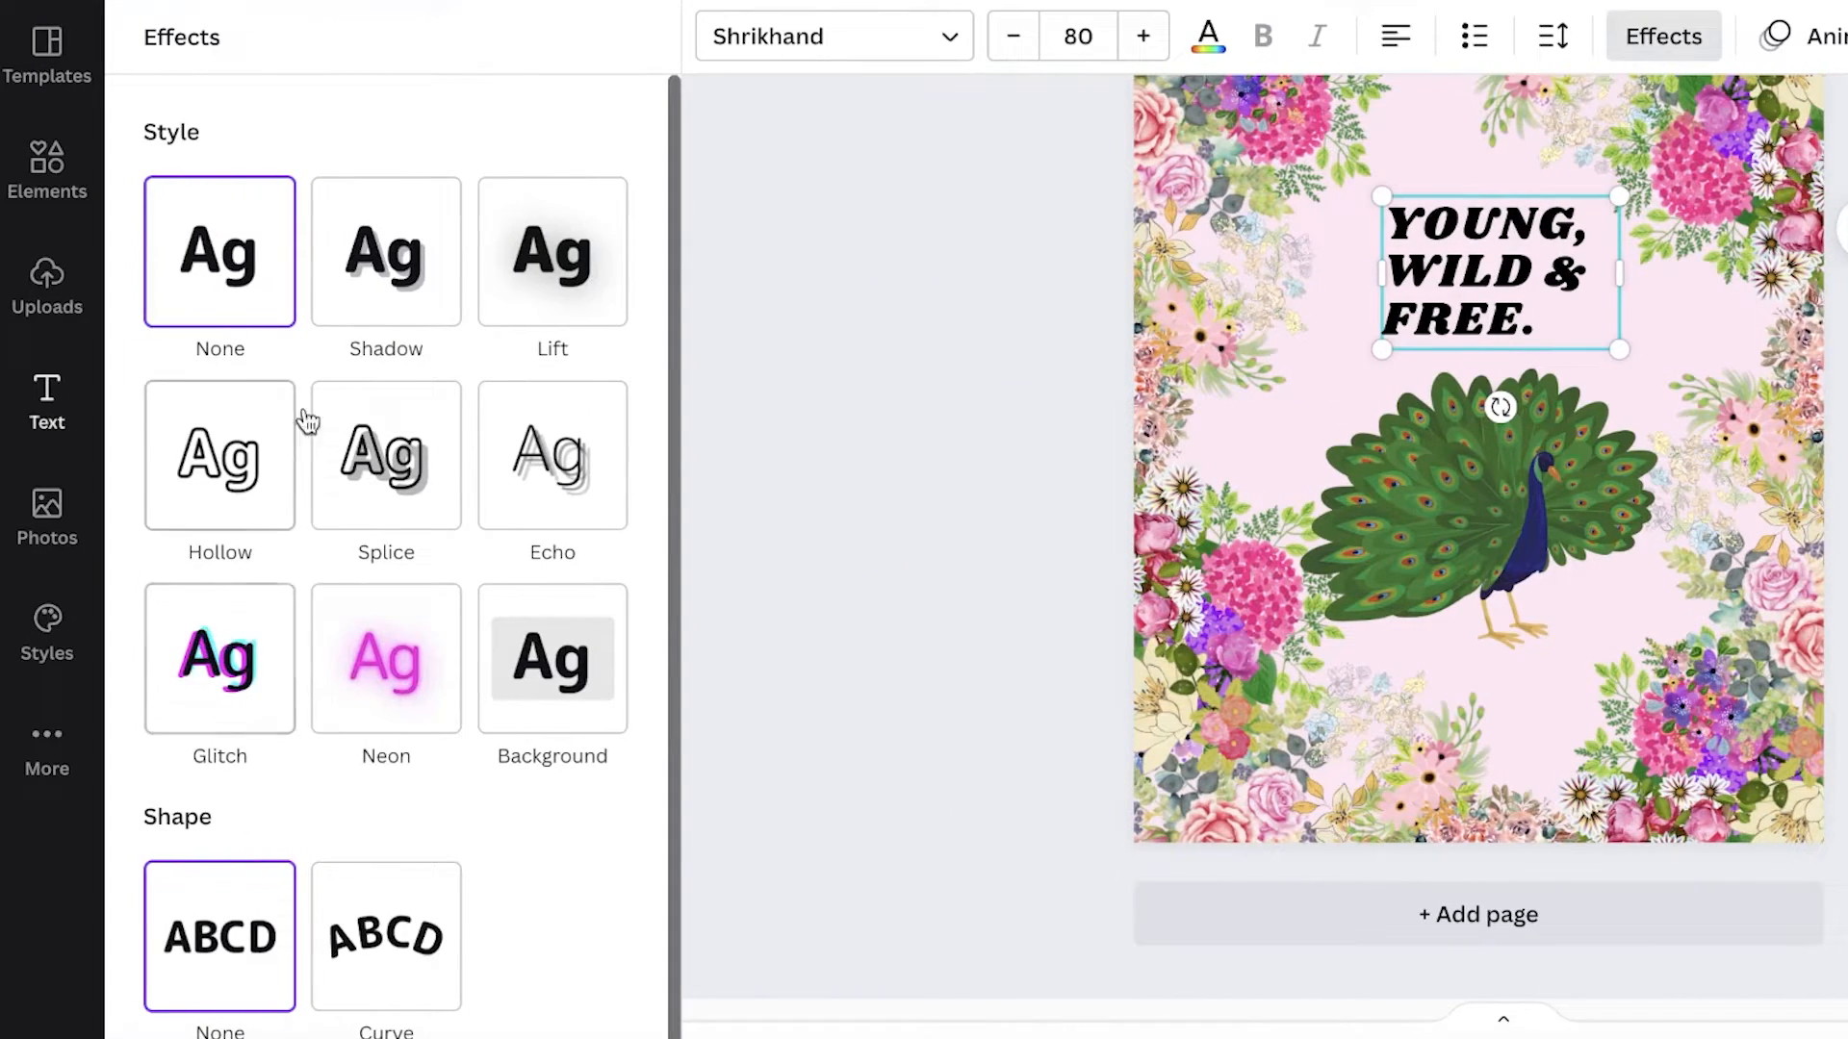
left_click(404, 280)
left_click(491, 293)
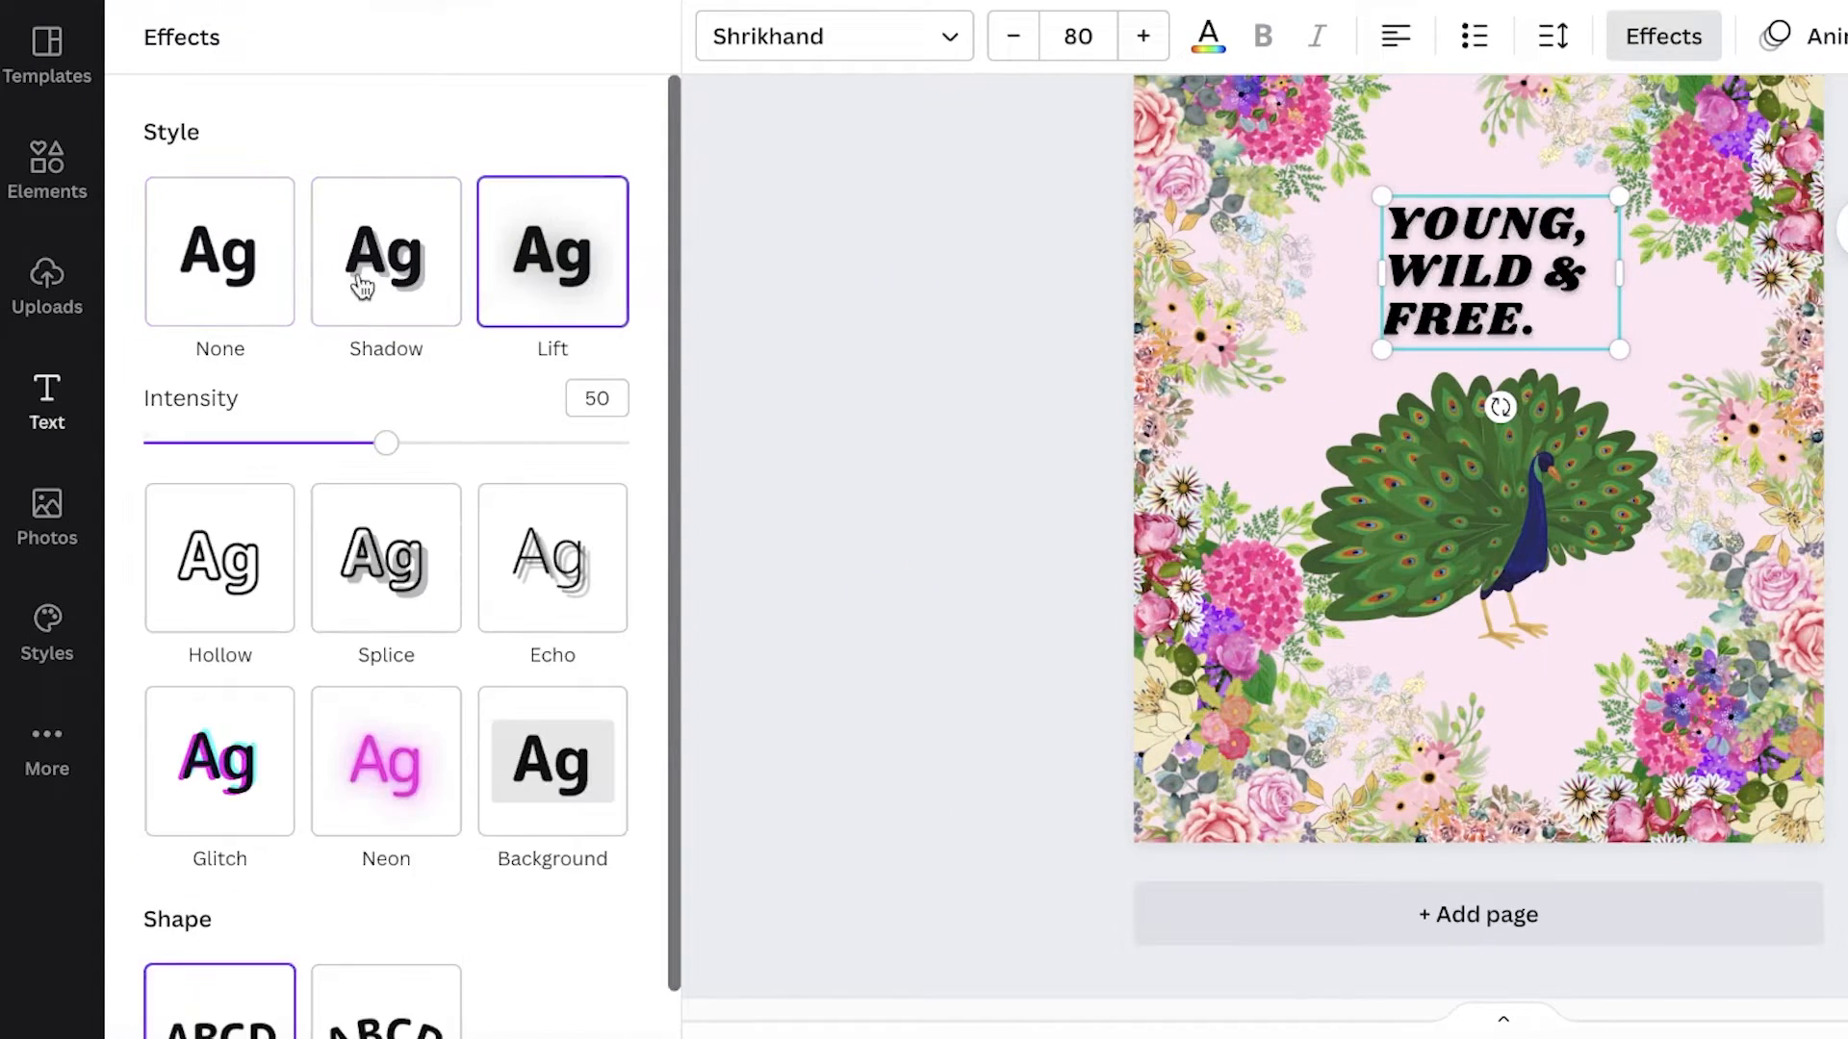
left_click(239, 293)
Apply the Curve shape to the slogan with a curve value of 46 so it arches over the peacock
left_click(375, 924)
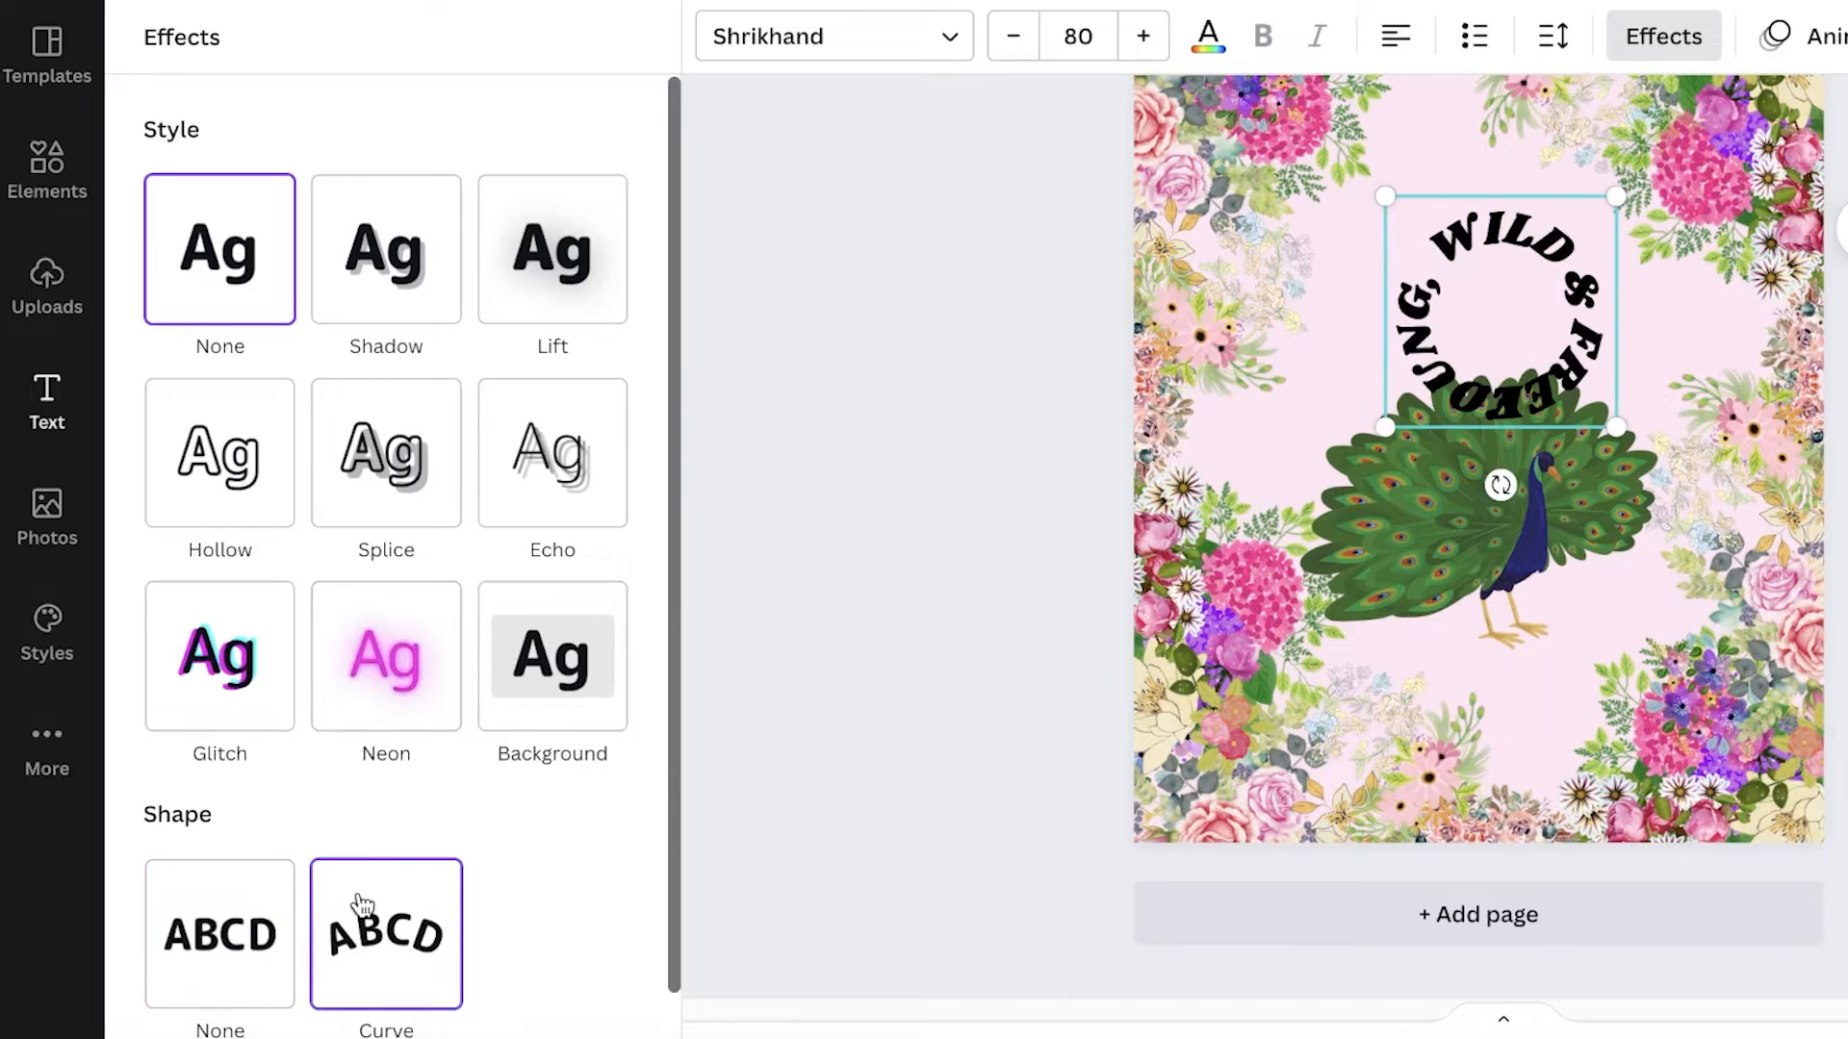
scroll(392, 878, "down", 1)
left_click_drag(629, 1023, 494, 1023)
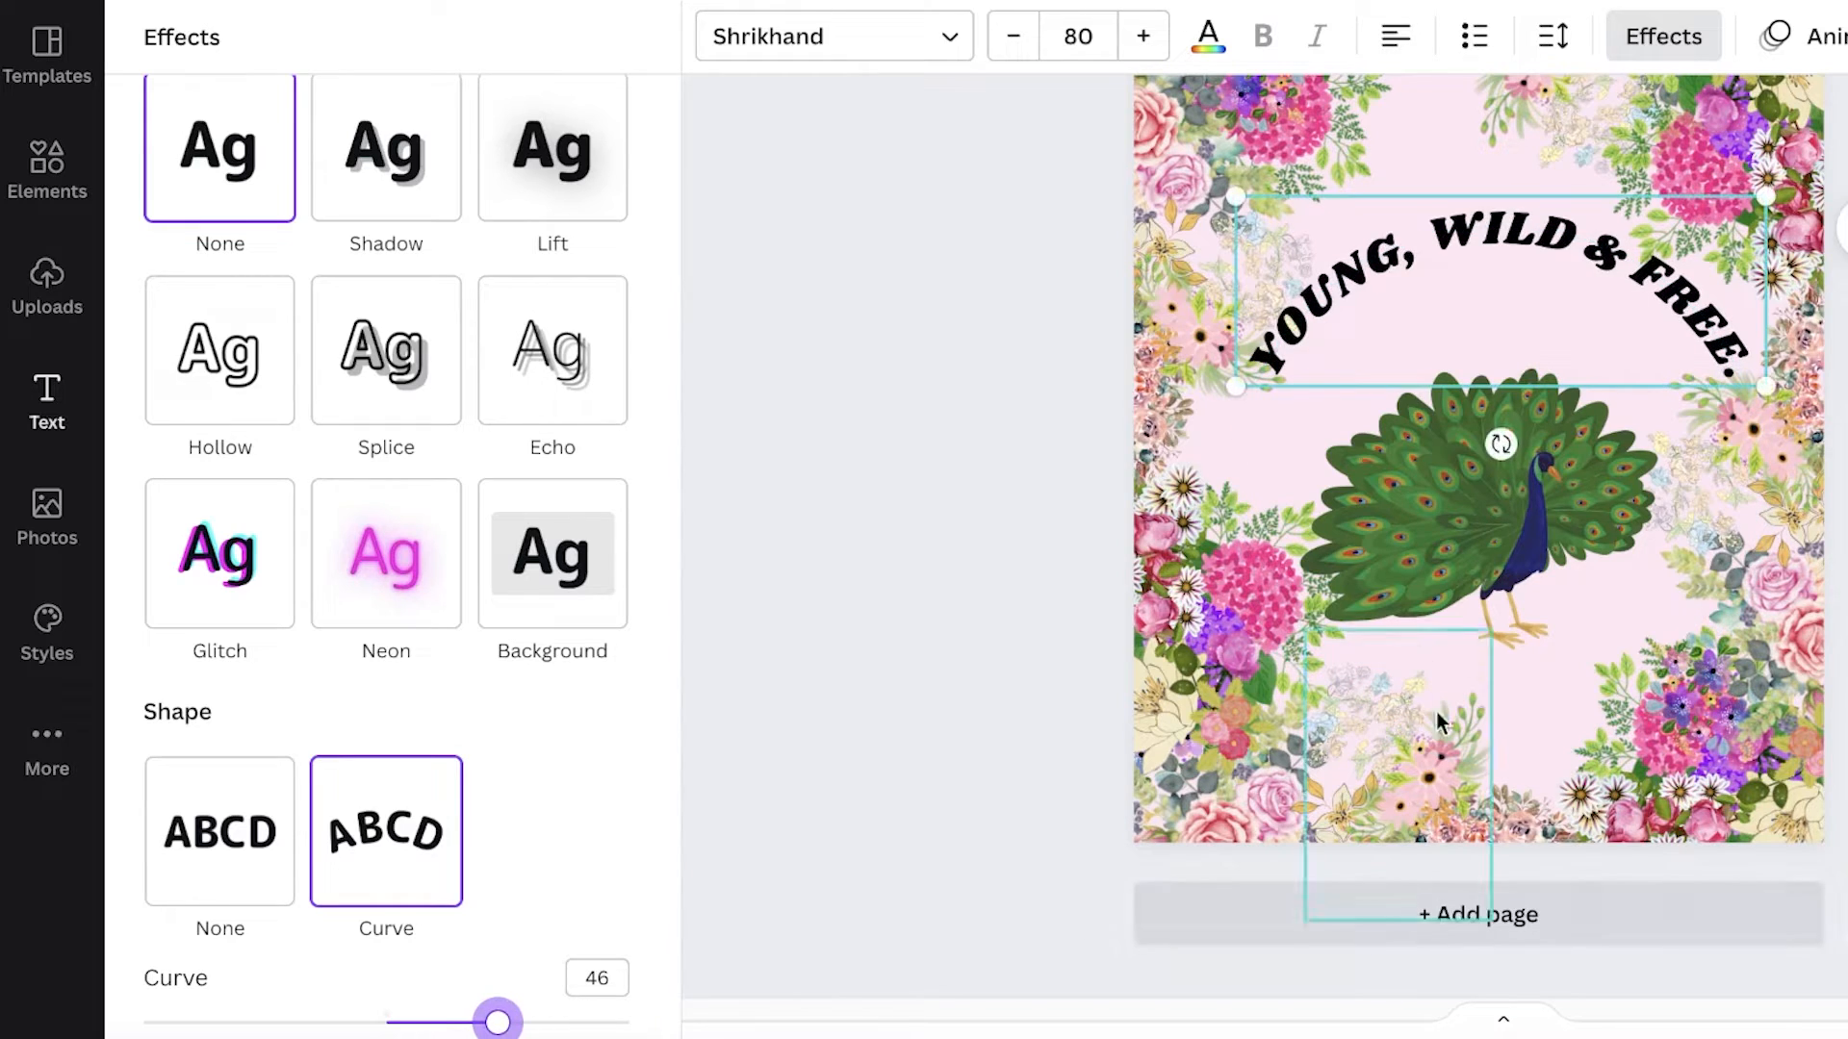
Rotate the curved slogan slightly clockwise and reposition it around the peacock's fanned tail
left_click_drag(1501, 445, 1476, 454)
left_click_drag(1597, 262, 1613, 305)
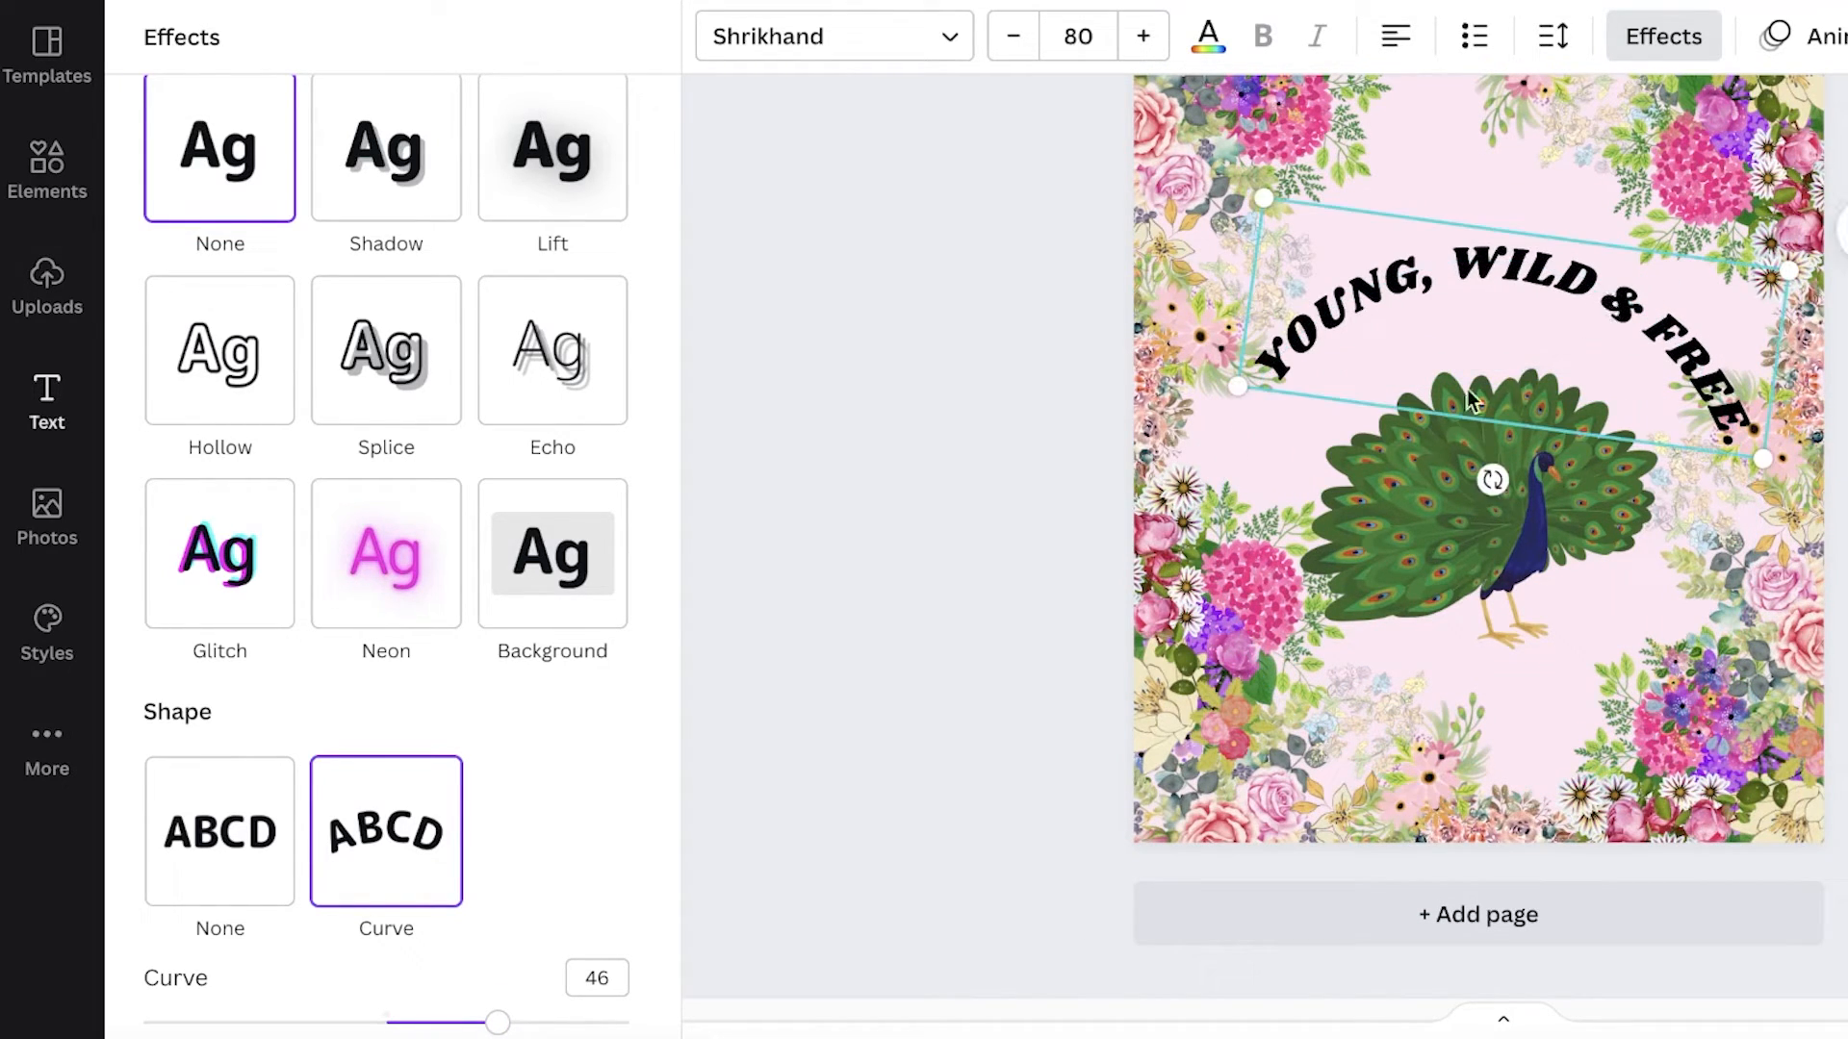
left_click(909, 629)
Recolour the curved slogan with a custom bright pink that matches the flowers
left_click(1507, 334)
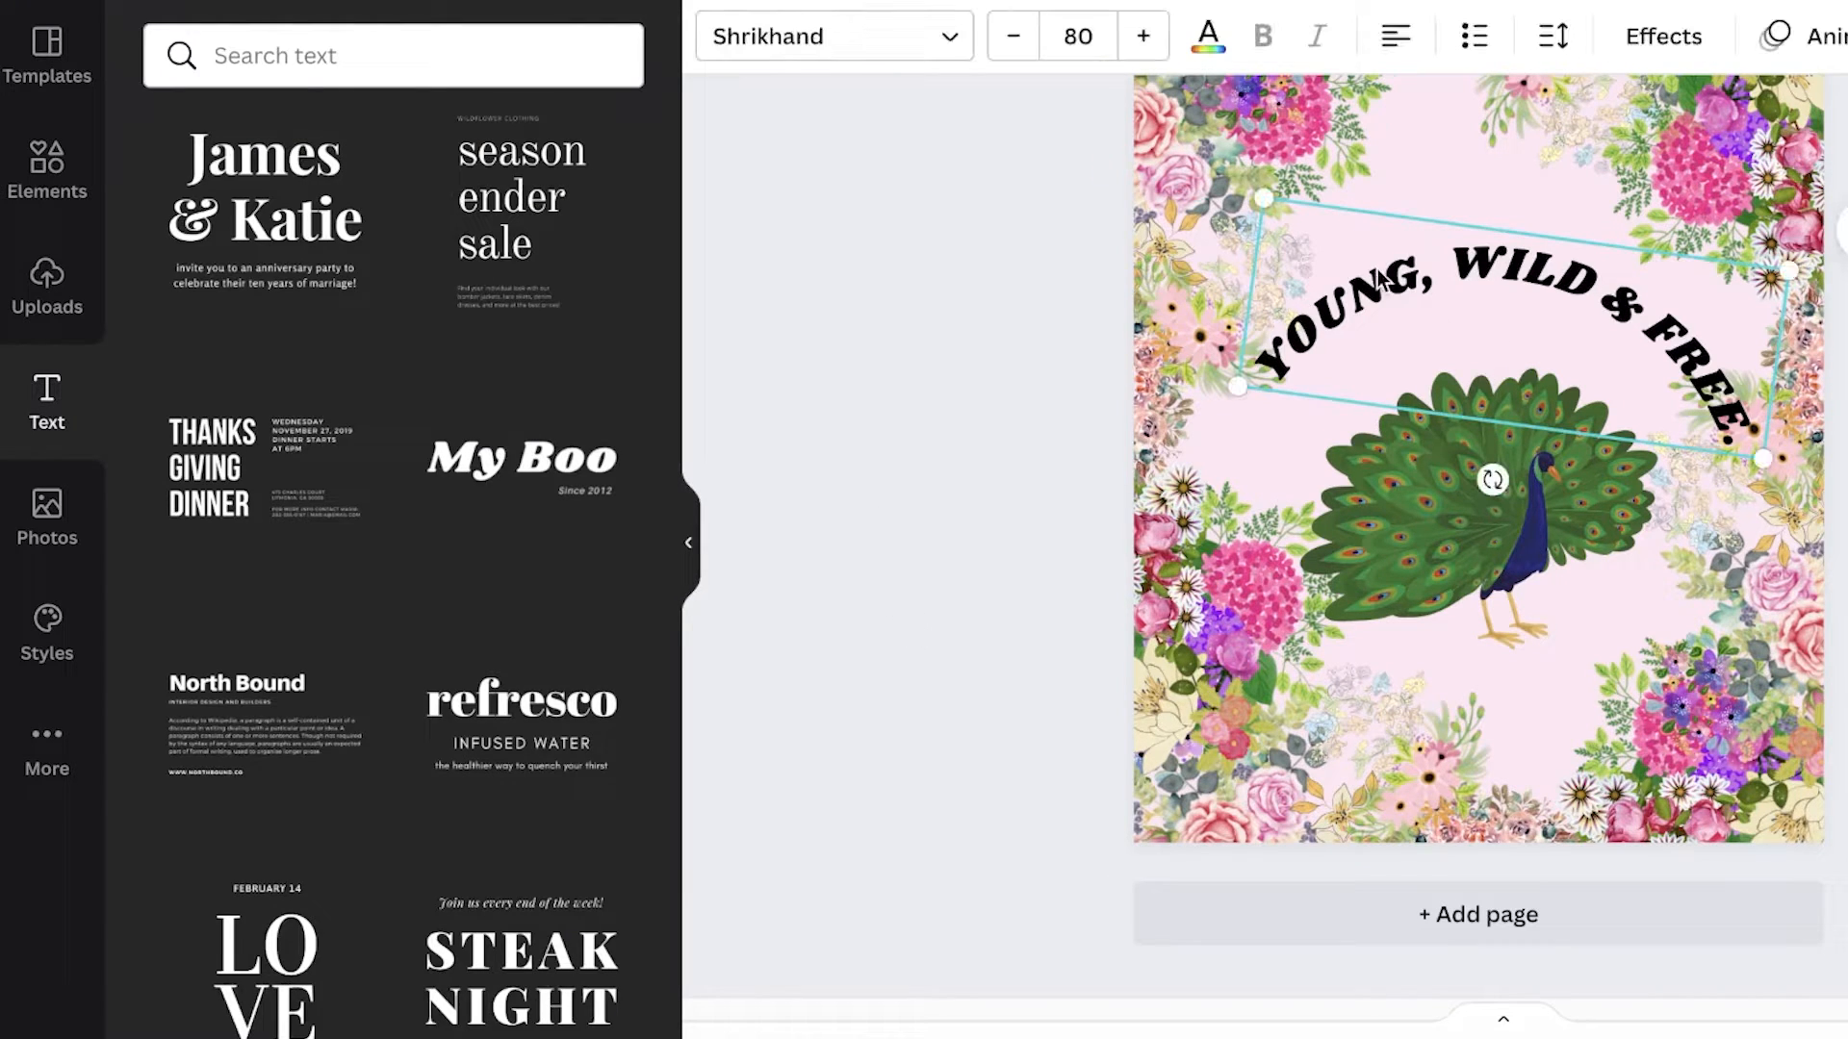
left_click(1205, 39)
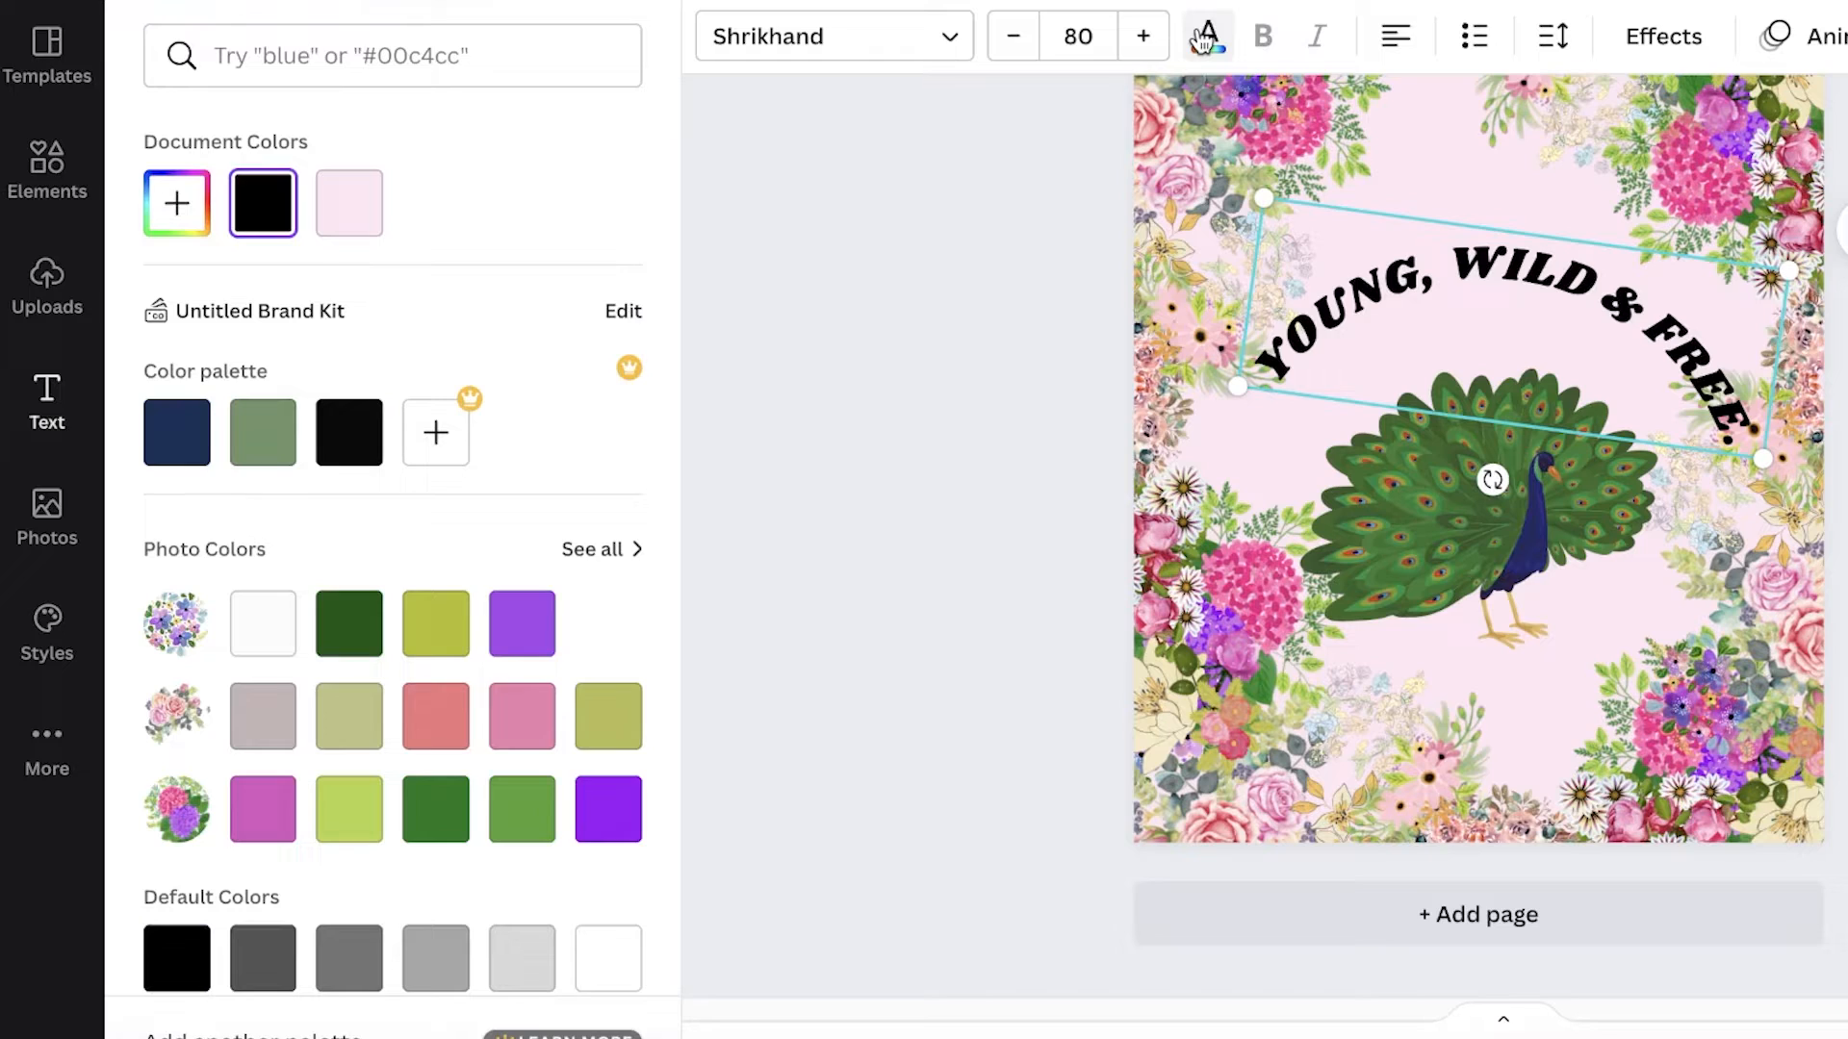
left_click(371, 206)
left_click(191, 212)
left_click_drag(417, 363, 478, 285)
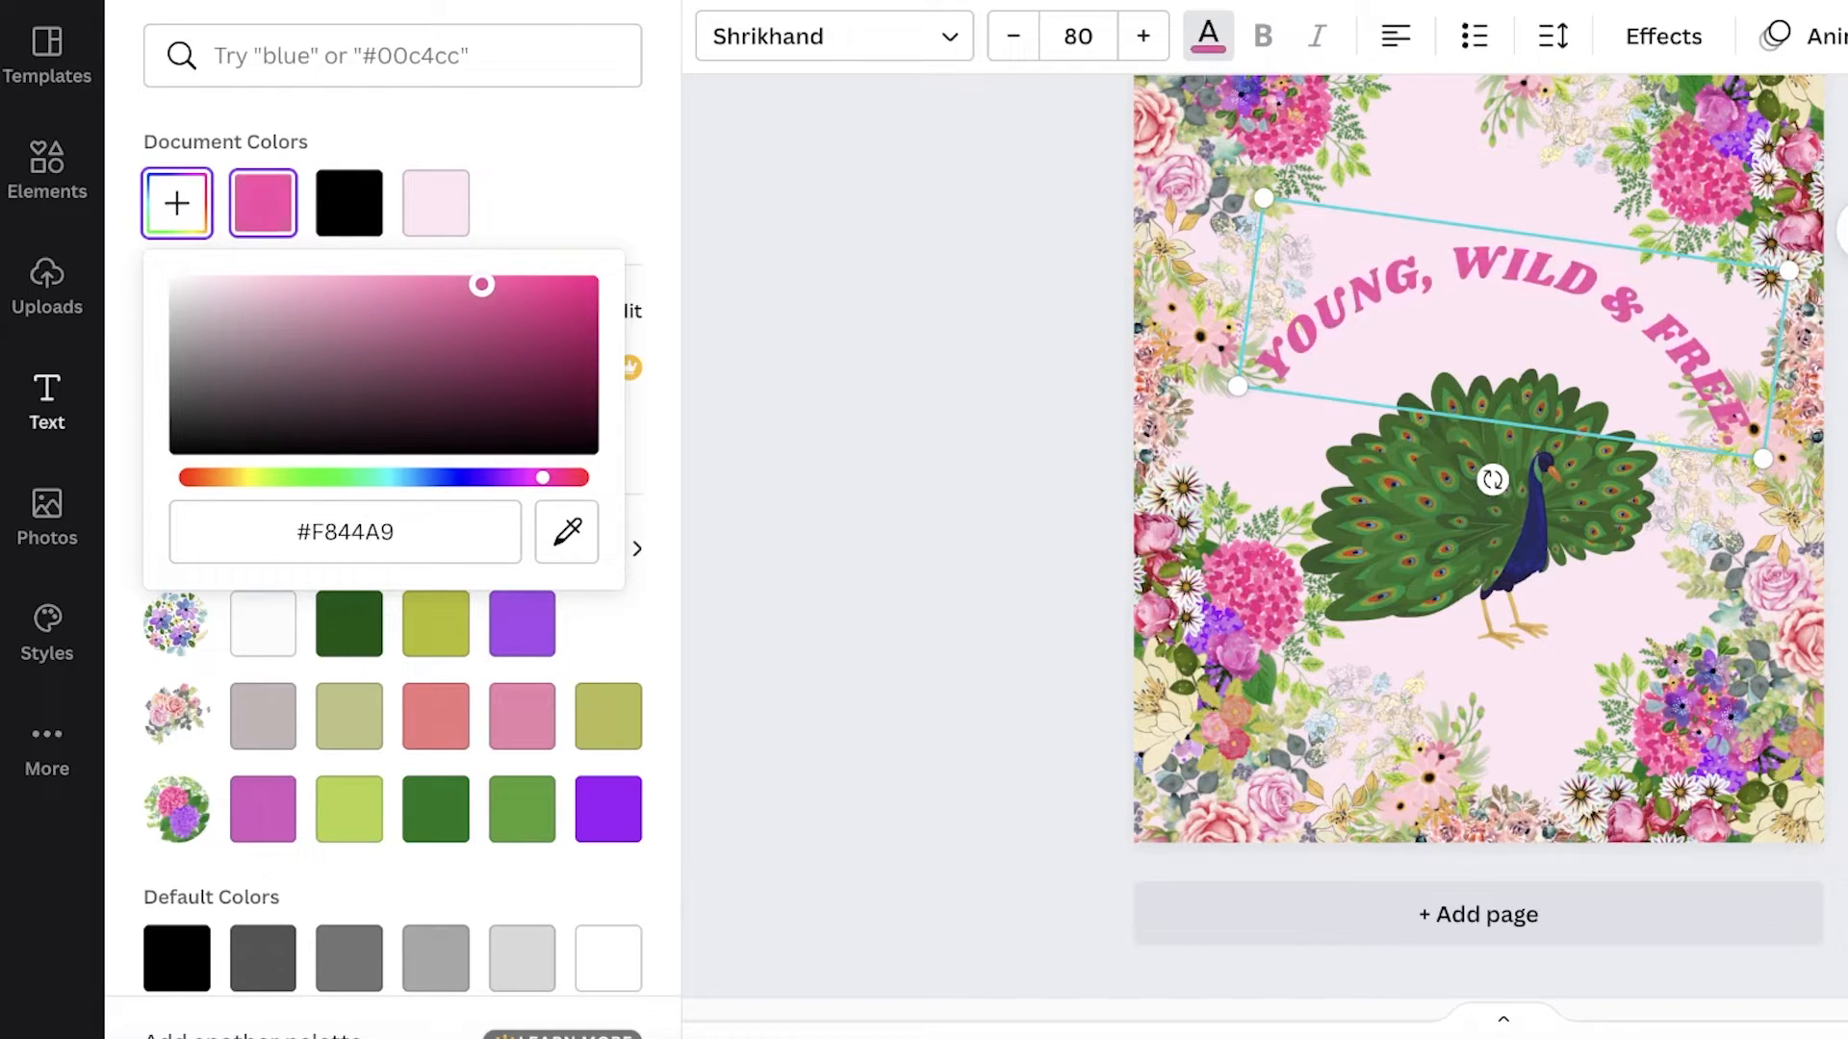
Try the Lift effect on the pink slogan, replace it with Splice, and make the Splice outline slightly thinner
left_click(1326, 293)
left_click(1664, 37)
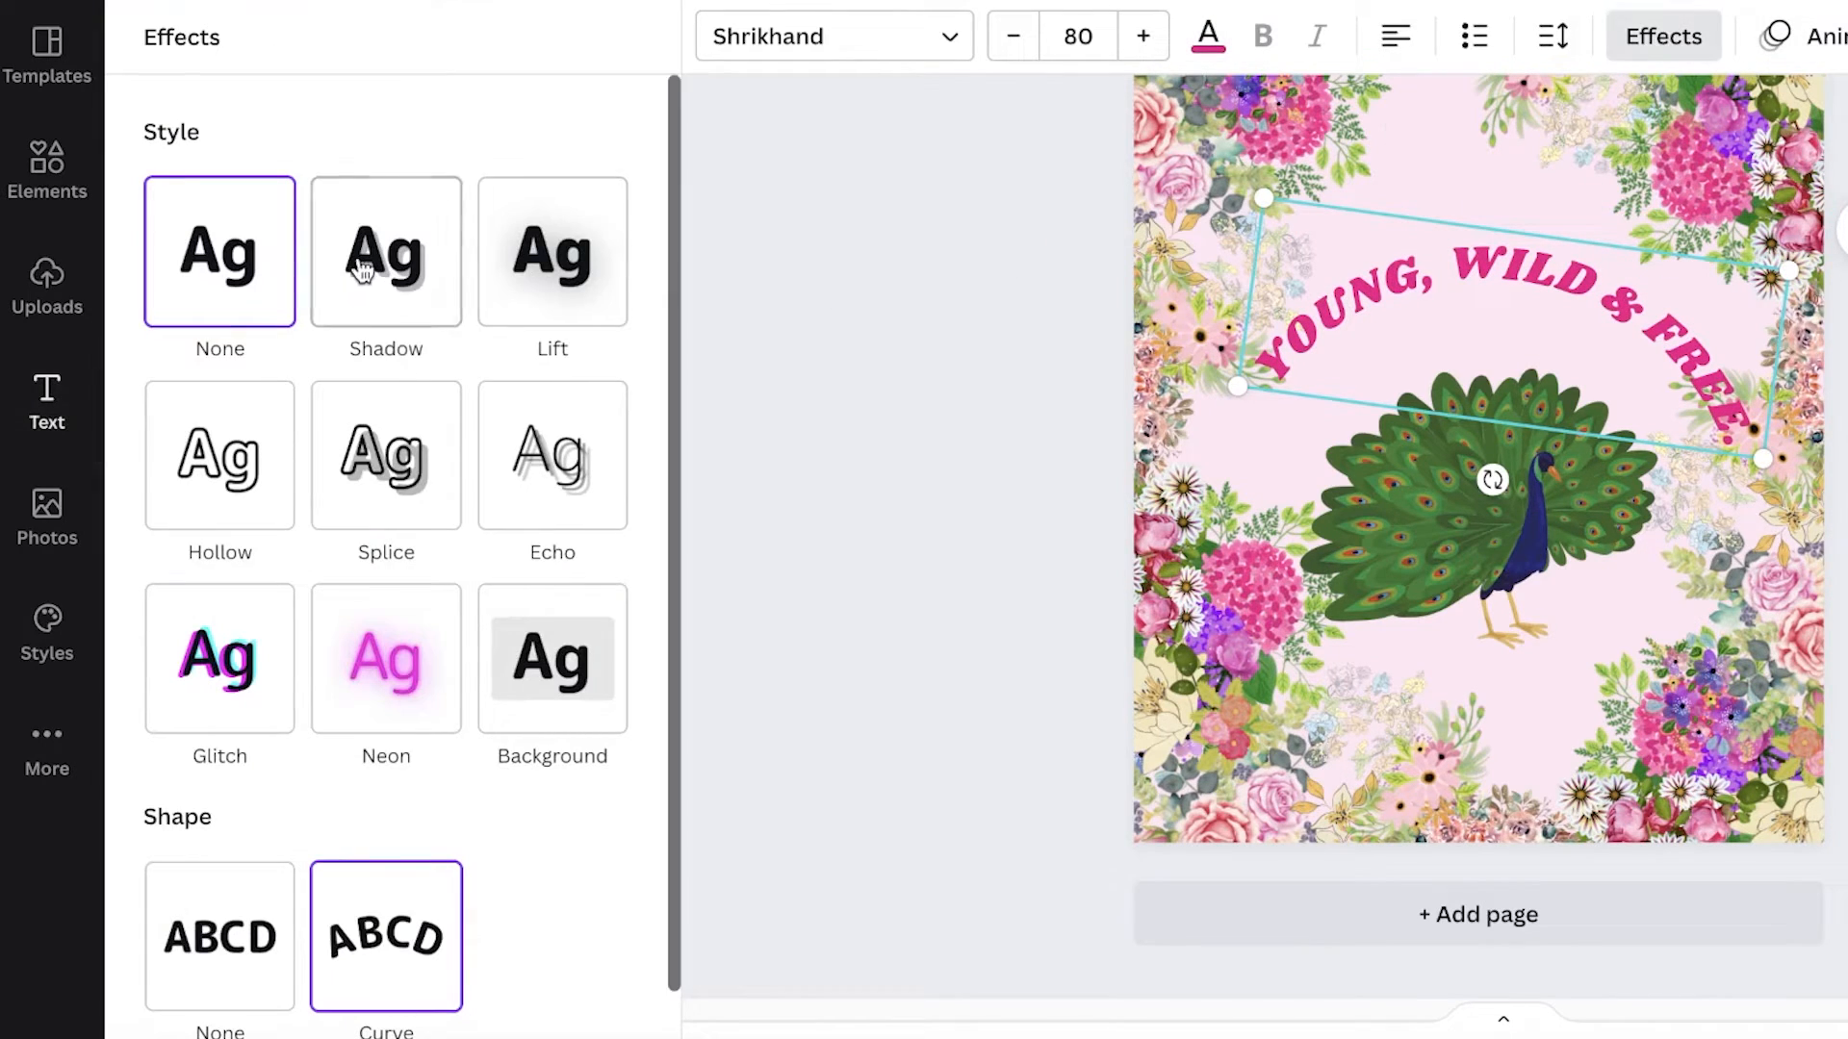
left_click(552, 258)
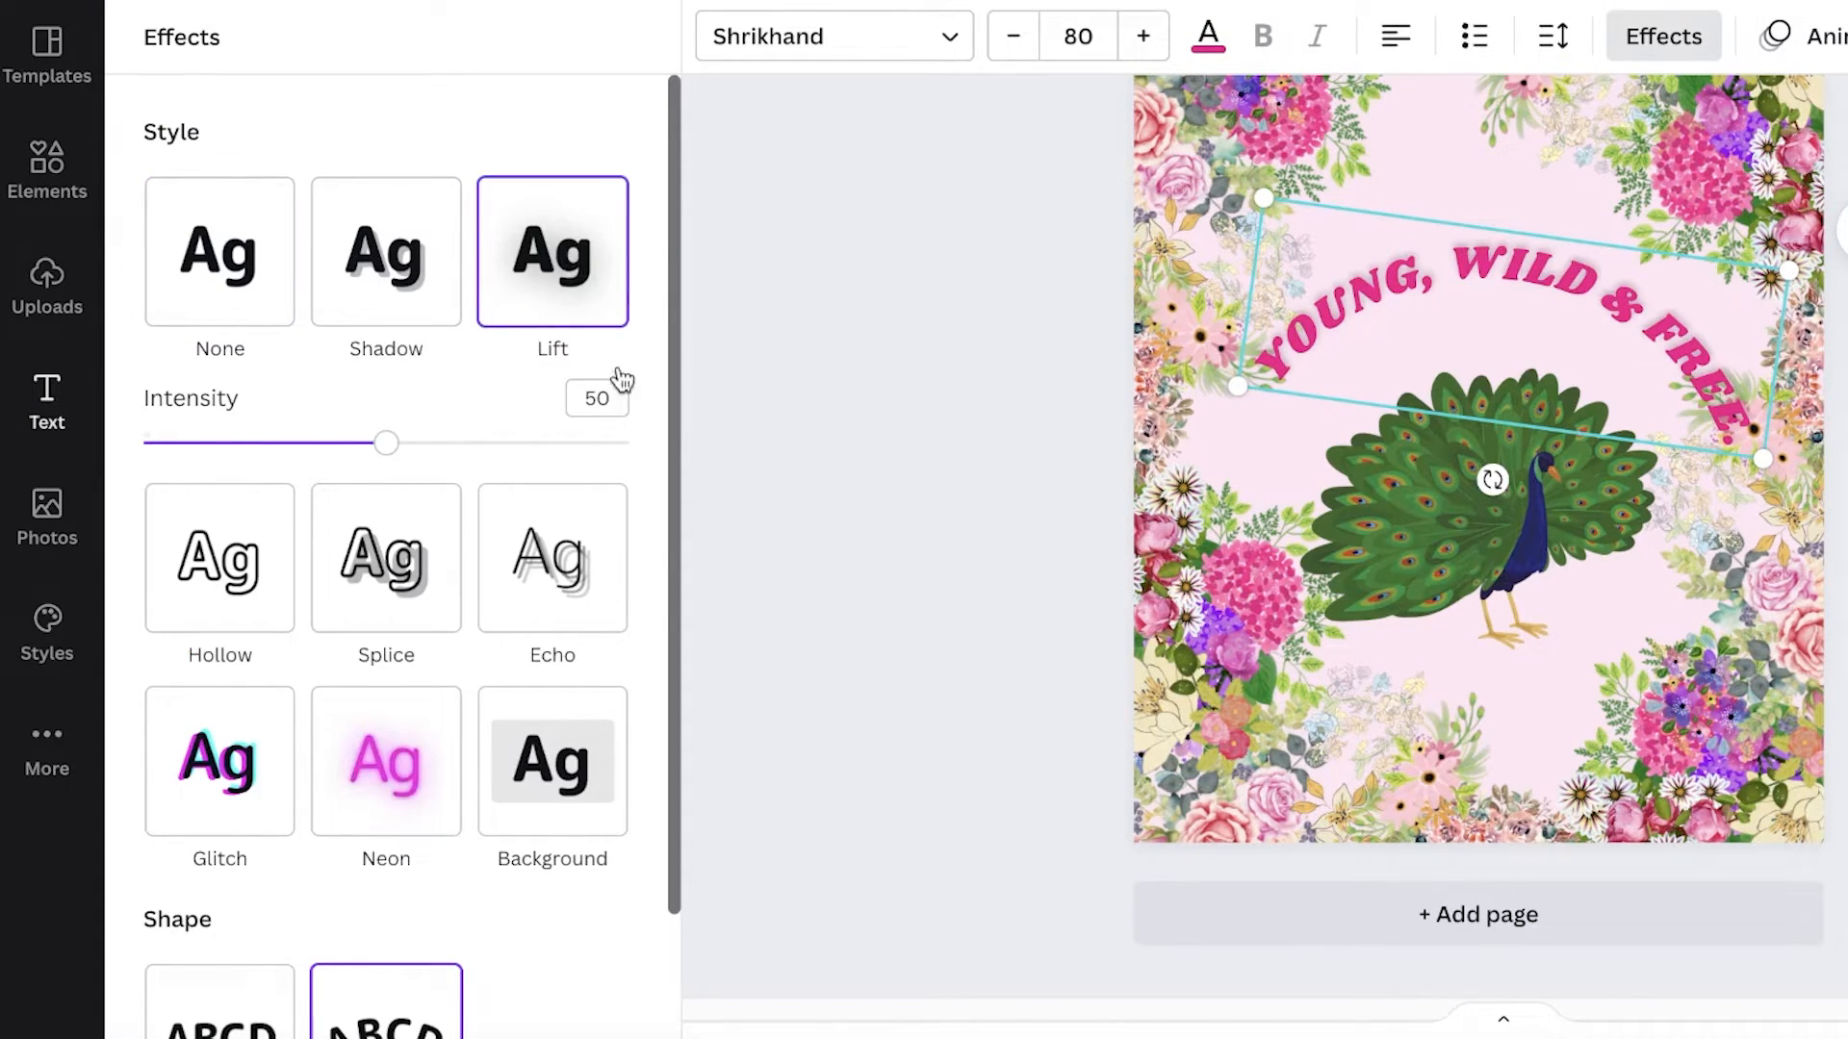
left_click(386, 558)
left_click_drag(386, 644, 363, 644)
left_click(46, 404)
left_click(904, 250)
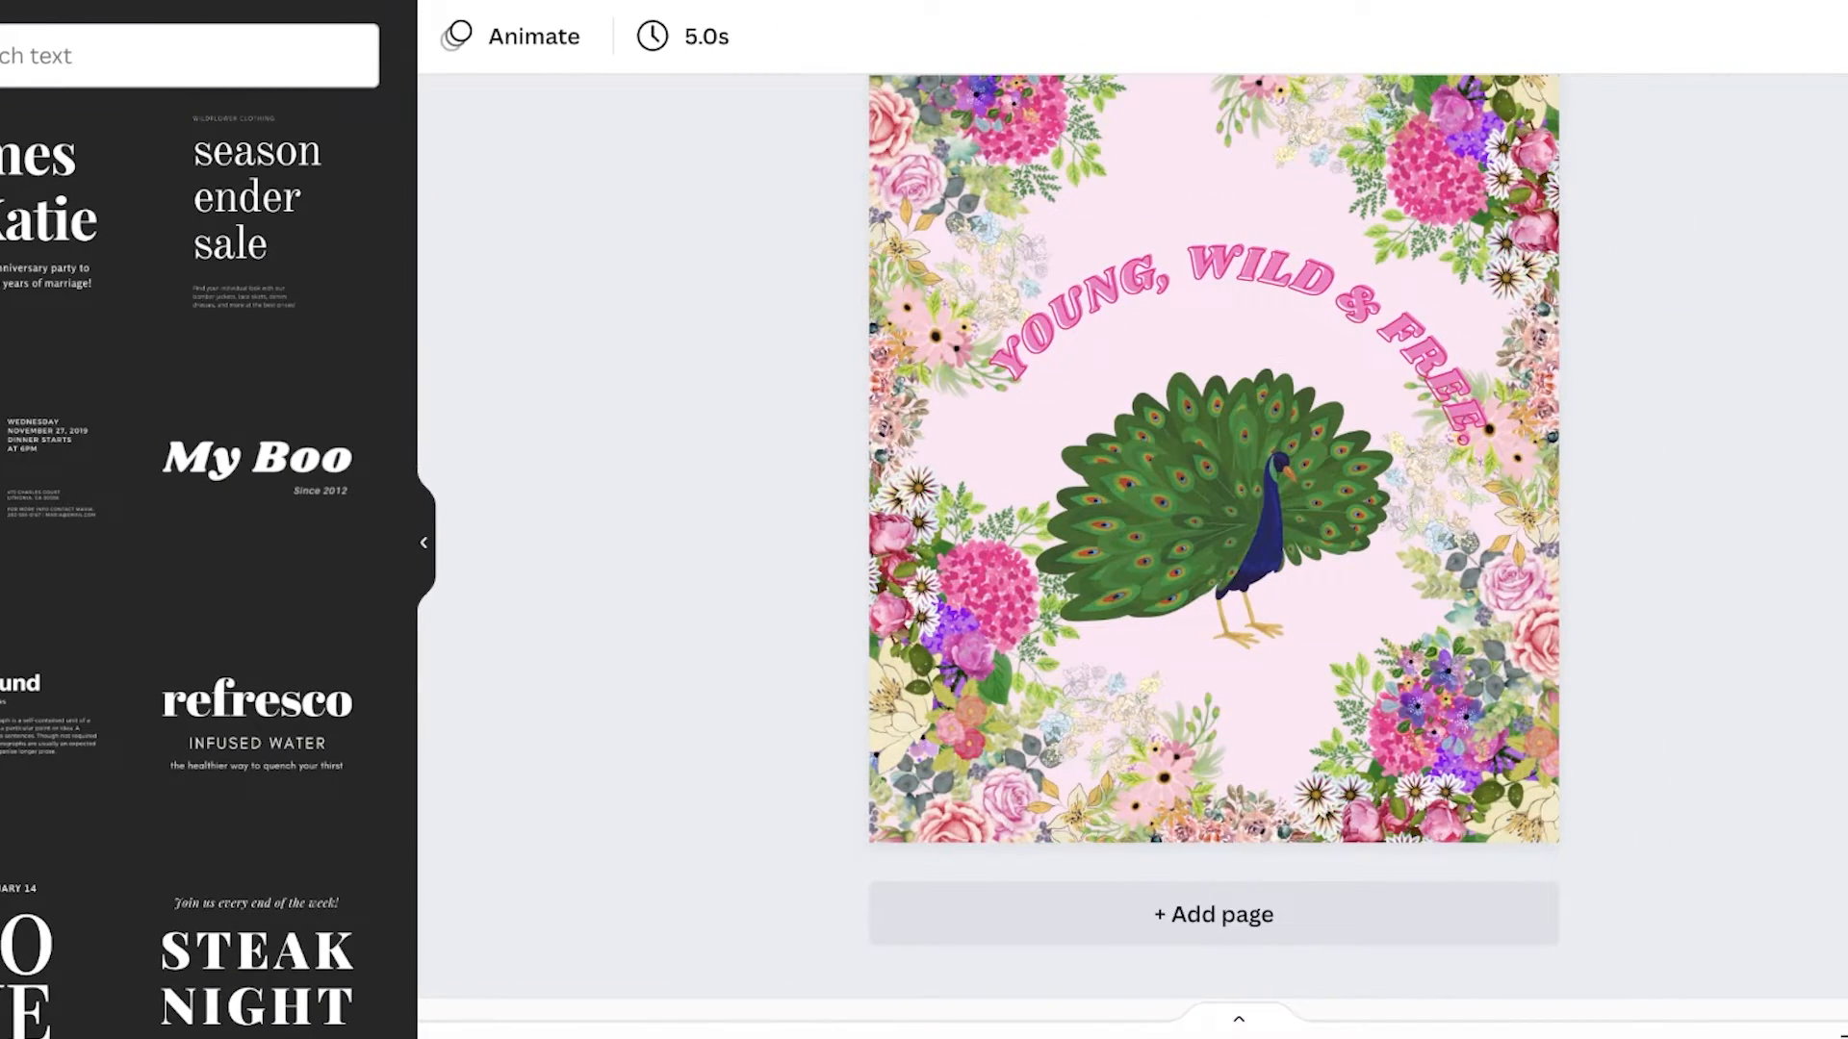
Download the finished design as a PNG at 1600 × 2000 px
left_click(1761, 41)
left_click(1348, 859)
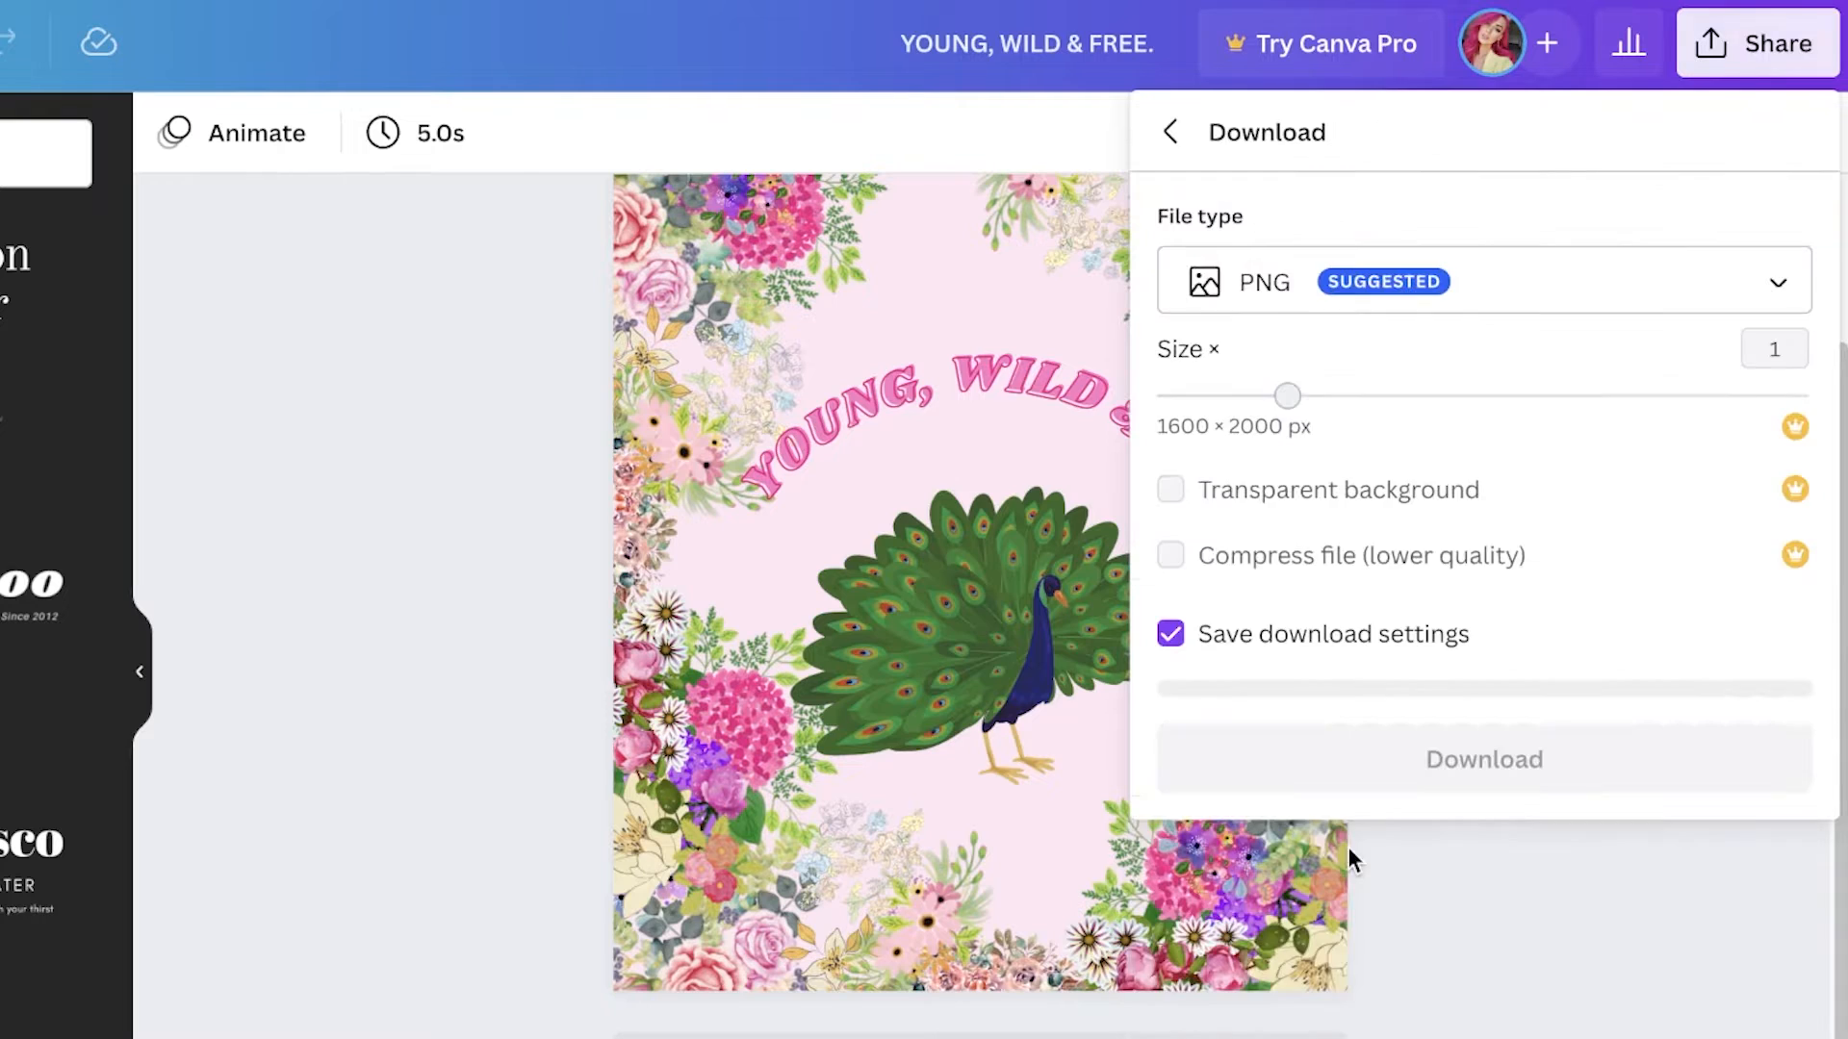
left_click(1424, 767)
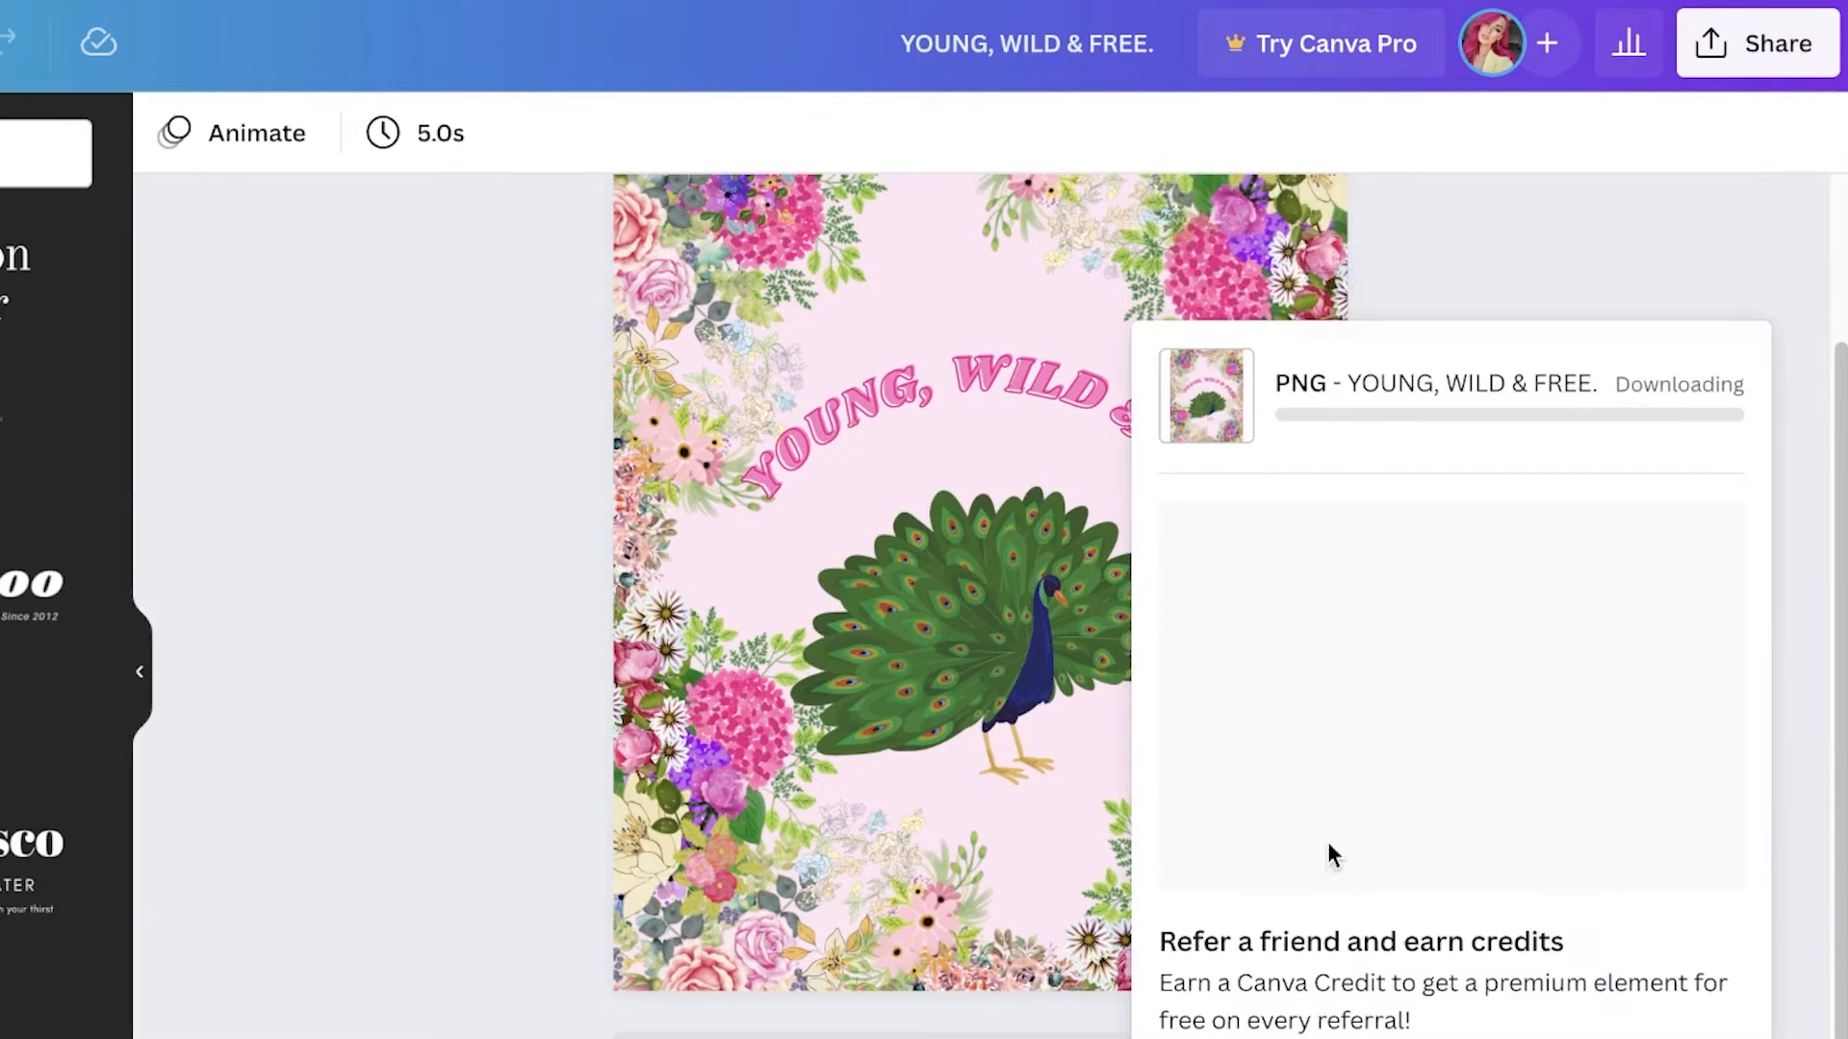
Reopen the design's download options and check the PNG file type and size settings
left_click(1716, 68)
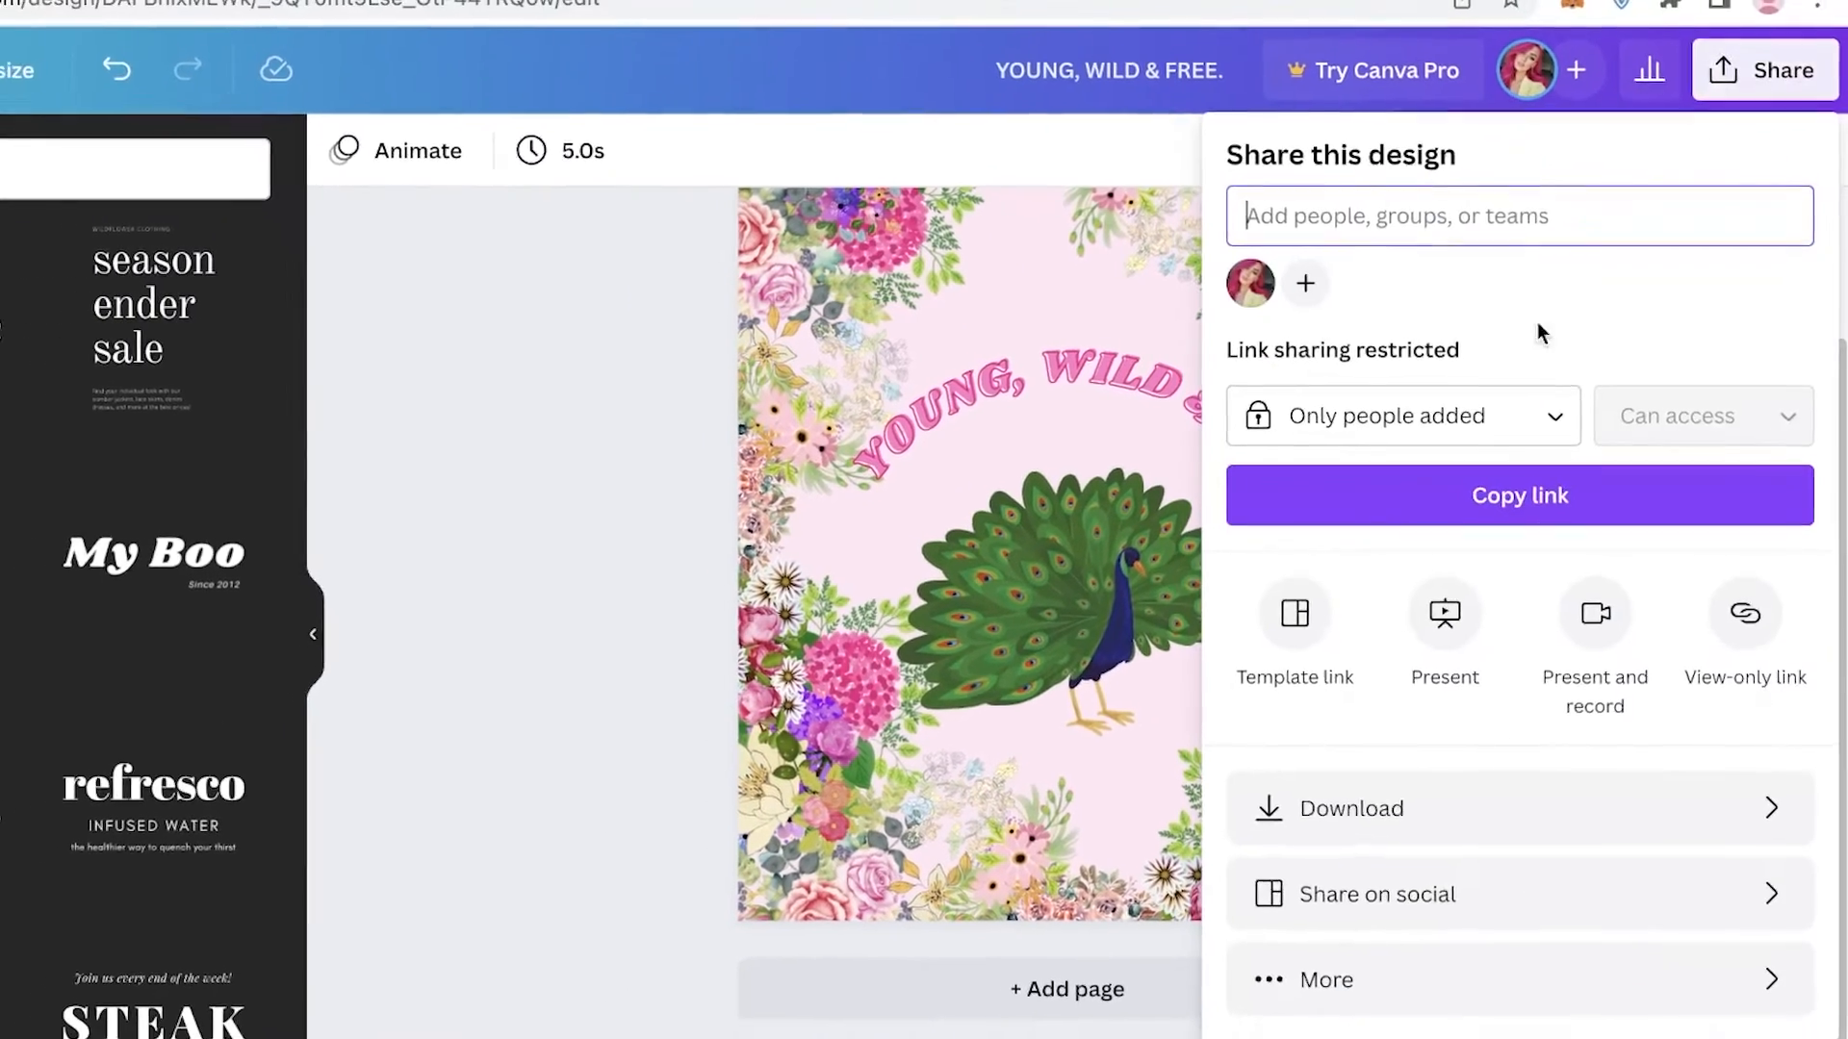
left_click(1347, 843)
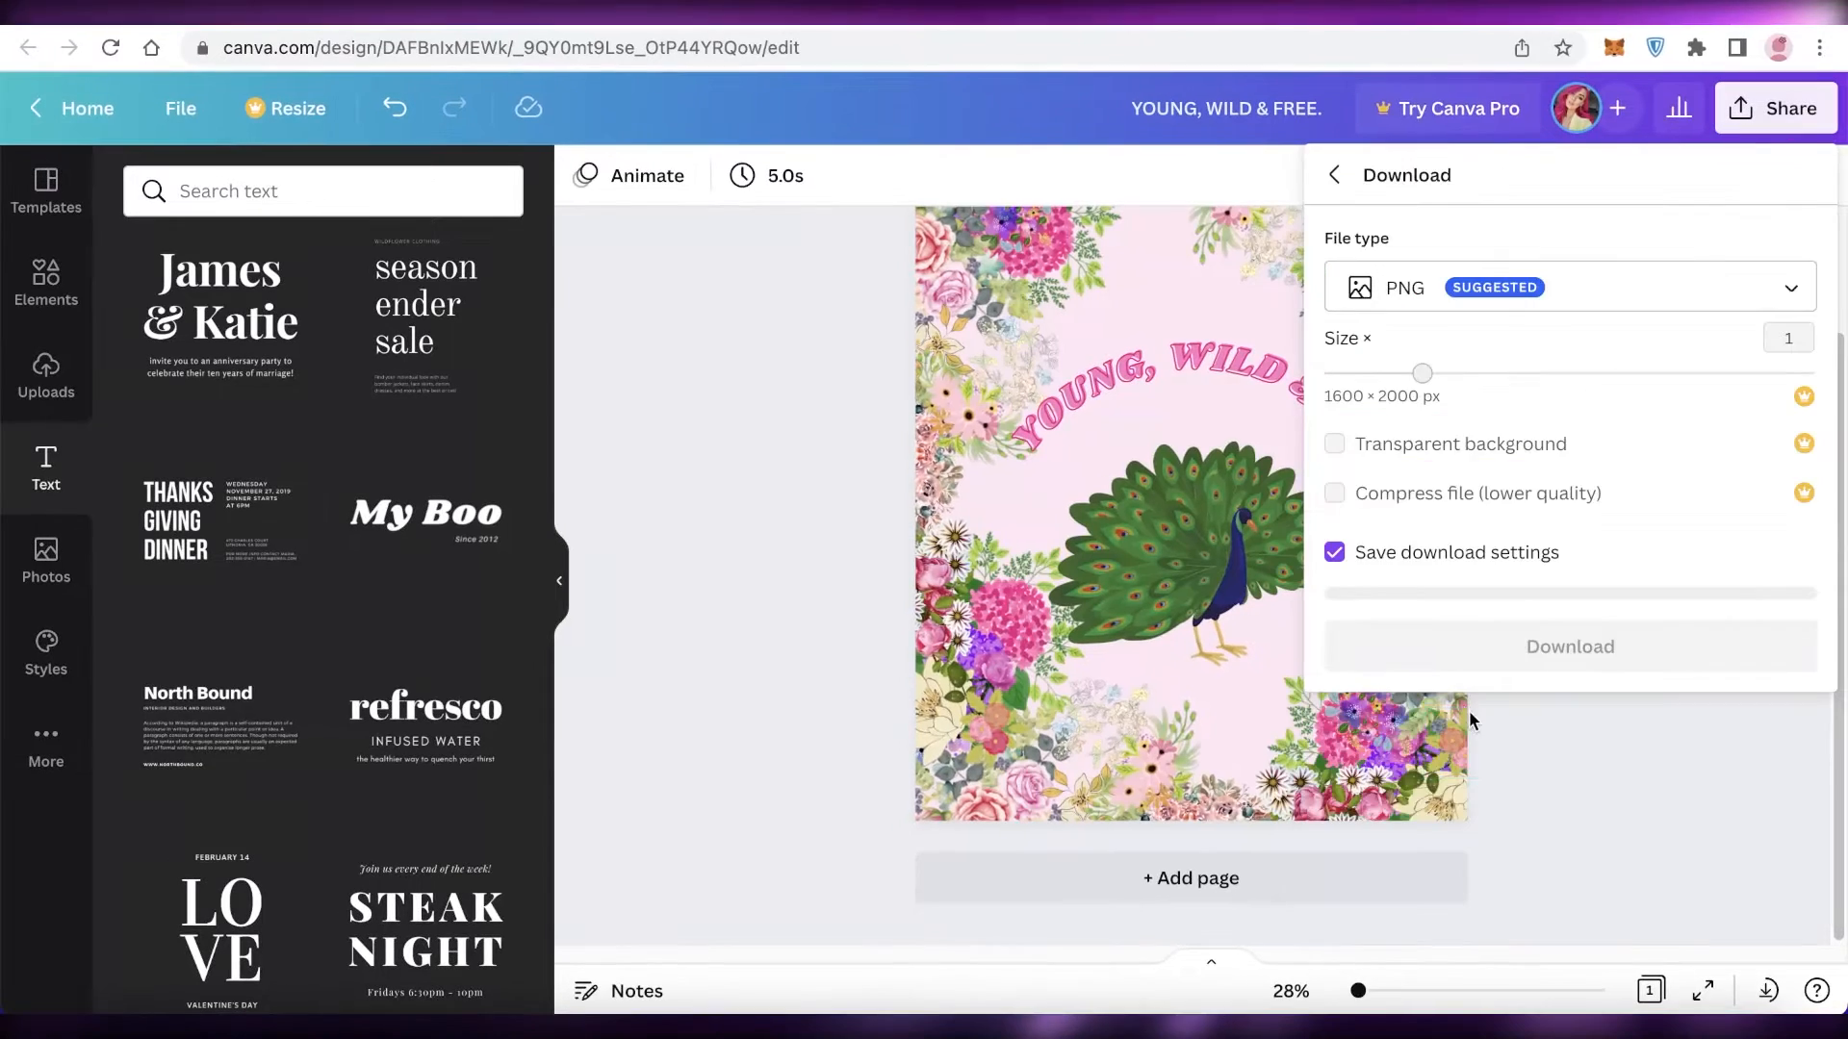
left_click(1473, 287)
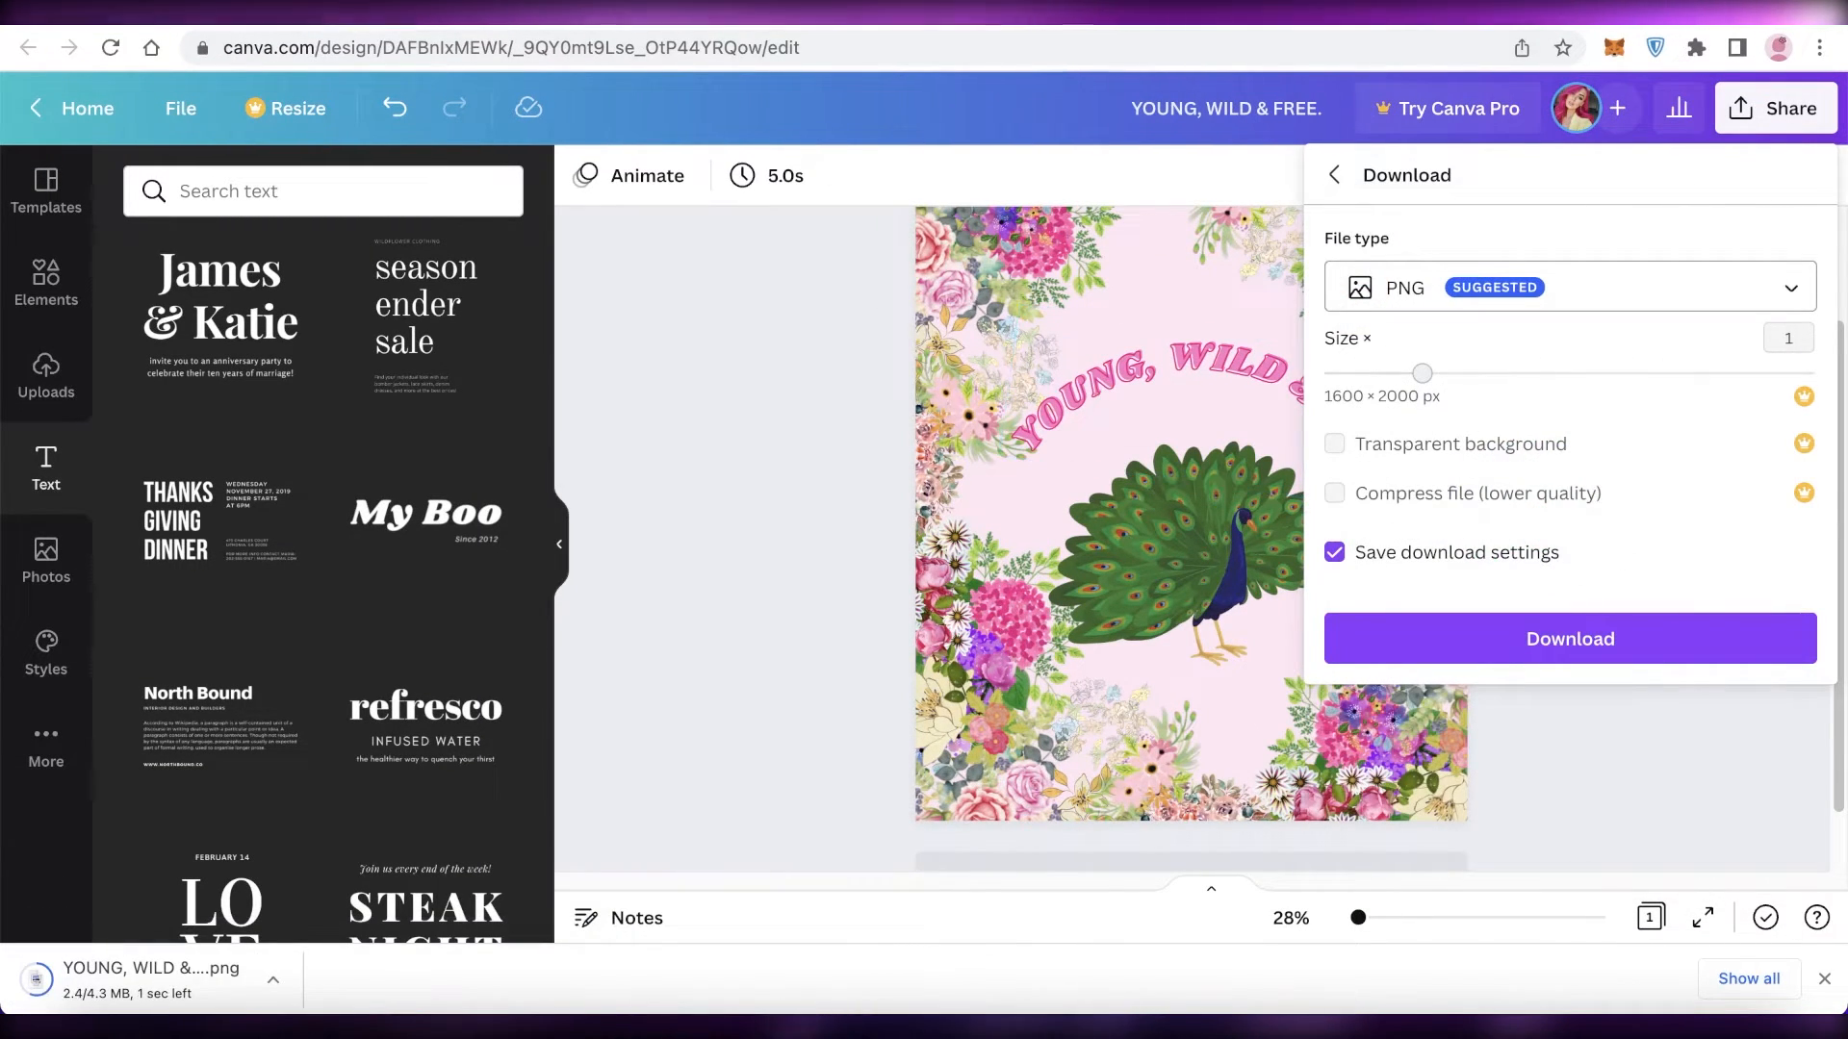
Switch to the Redbubble site and go to the artist dashboard for selling art
left_click(1122, 18)
scroll(1136, 337, "down", 8)
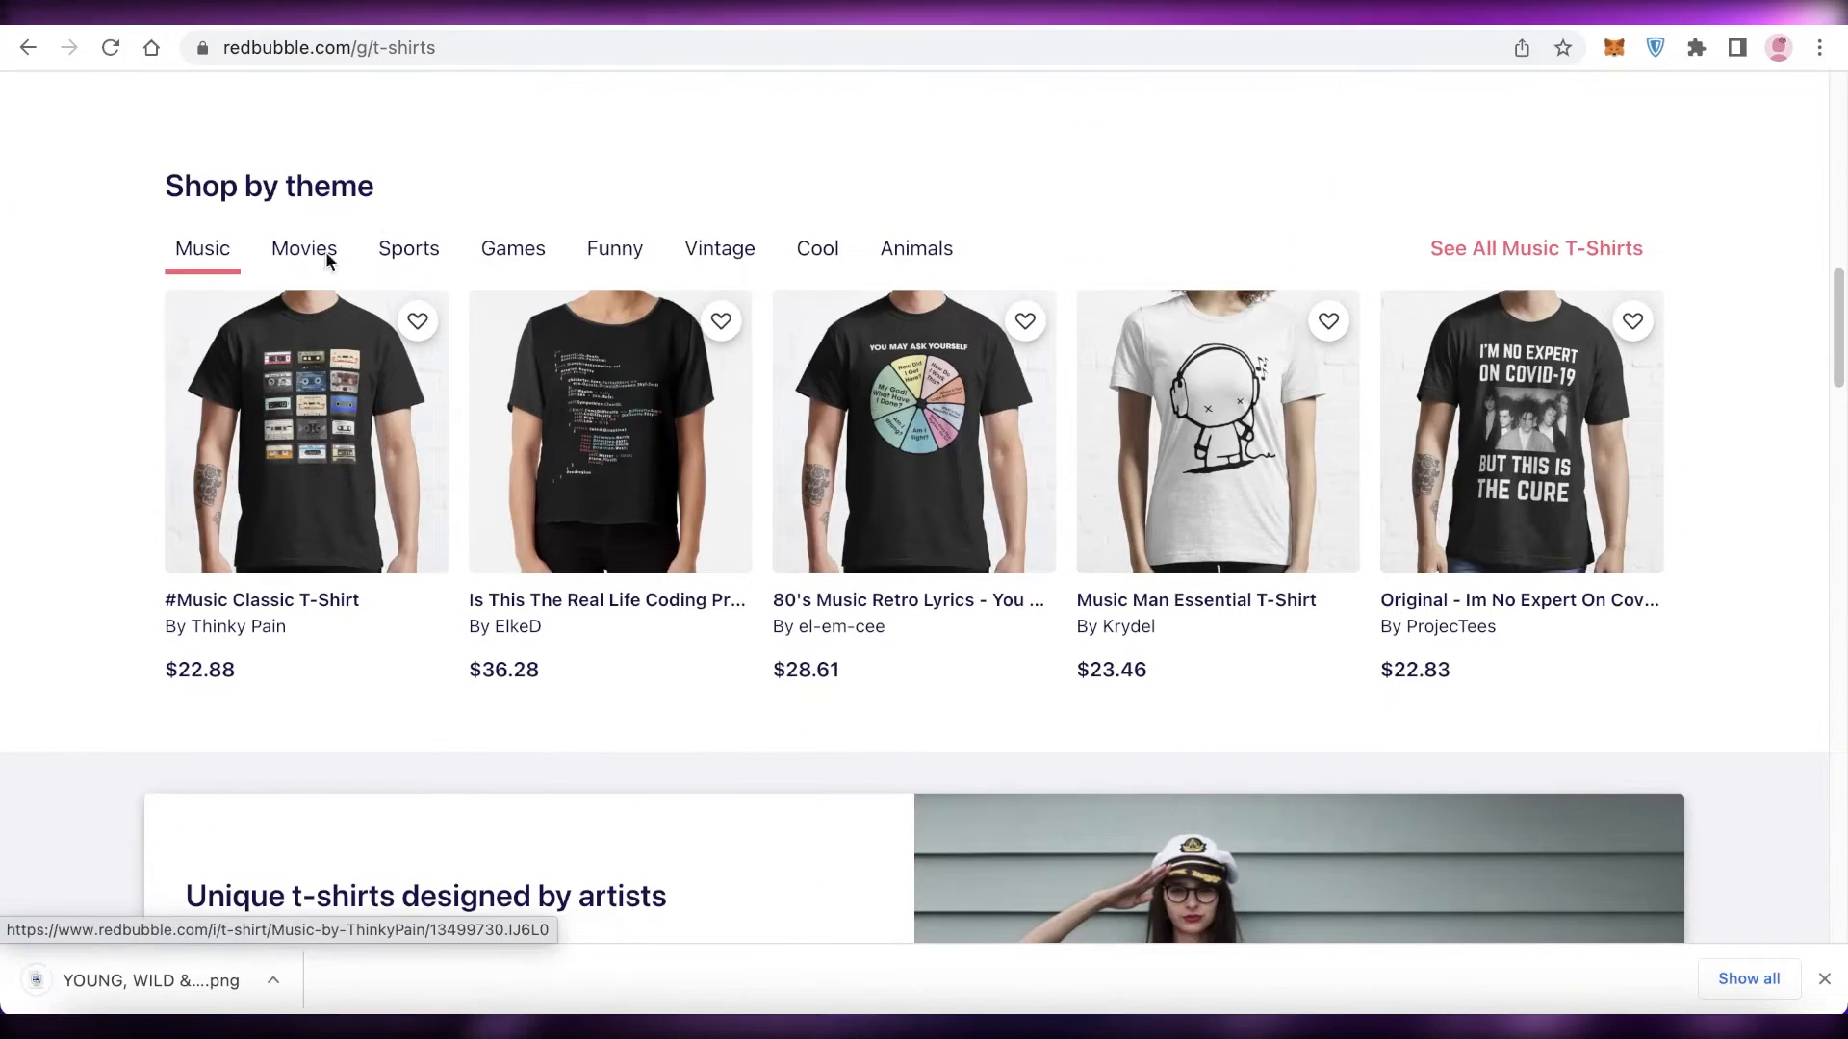
scroll(1386, 601, "up", 14)
left_click(1622, 204)
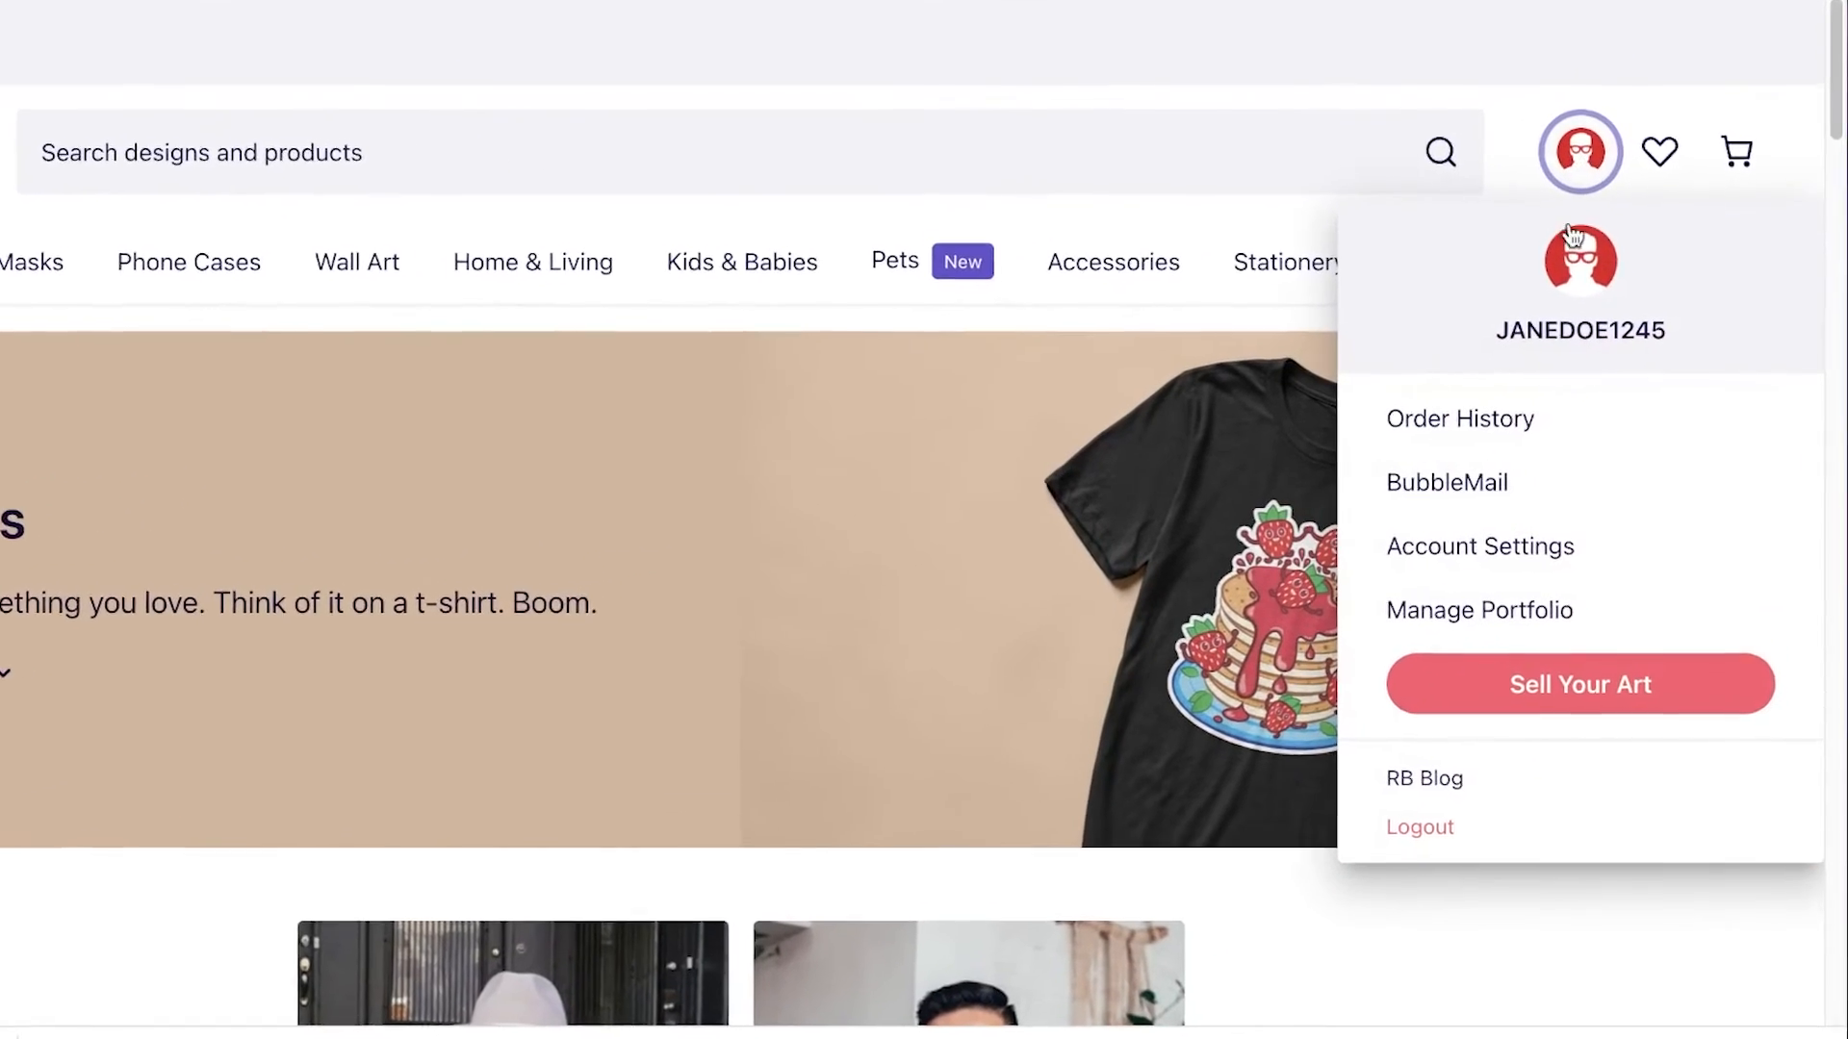
left_click(1582, 691)
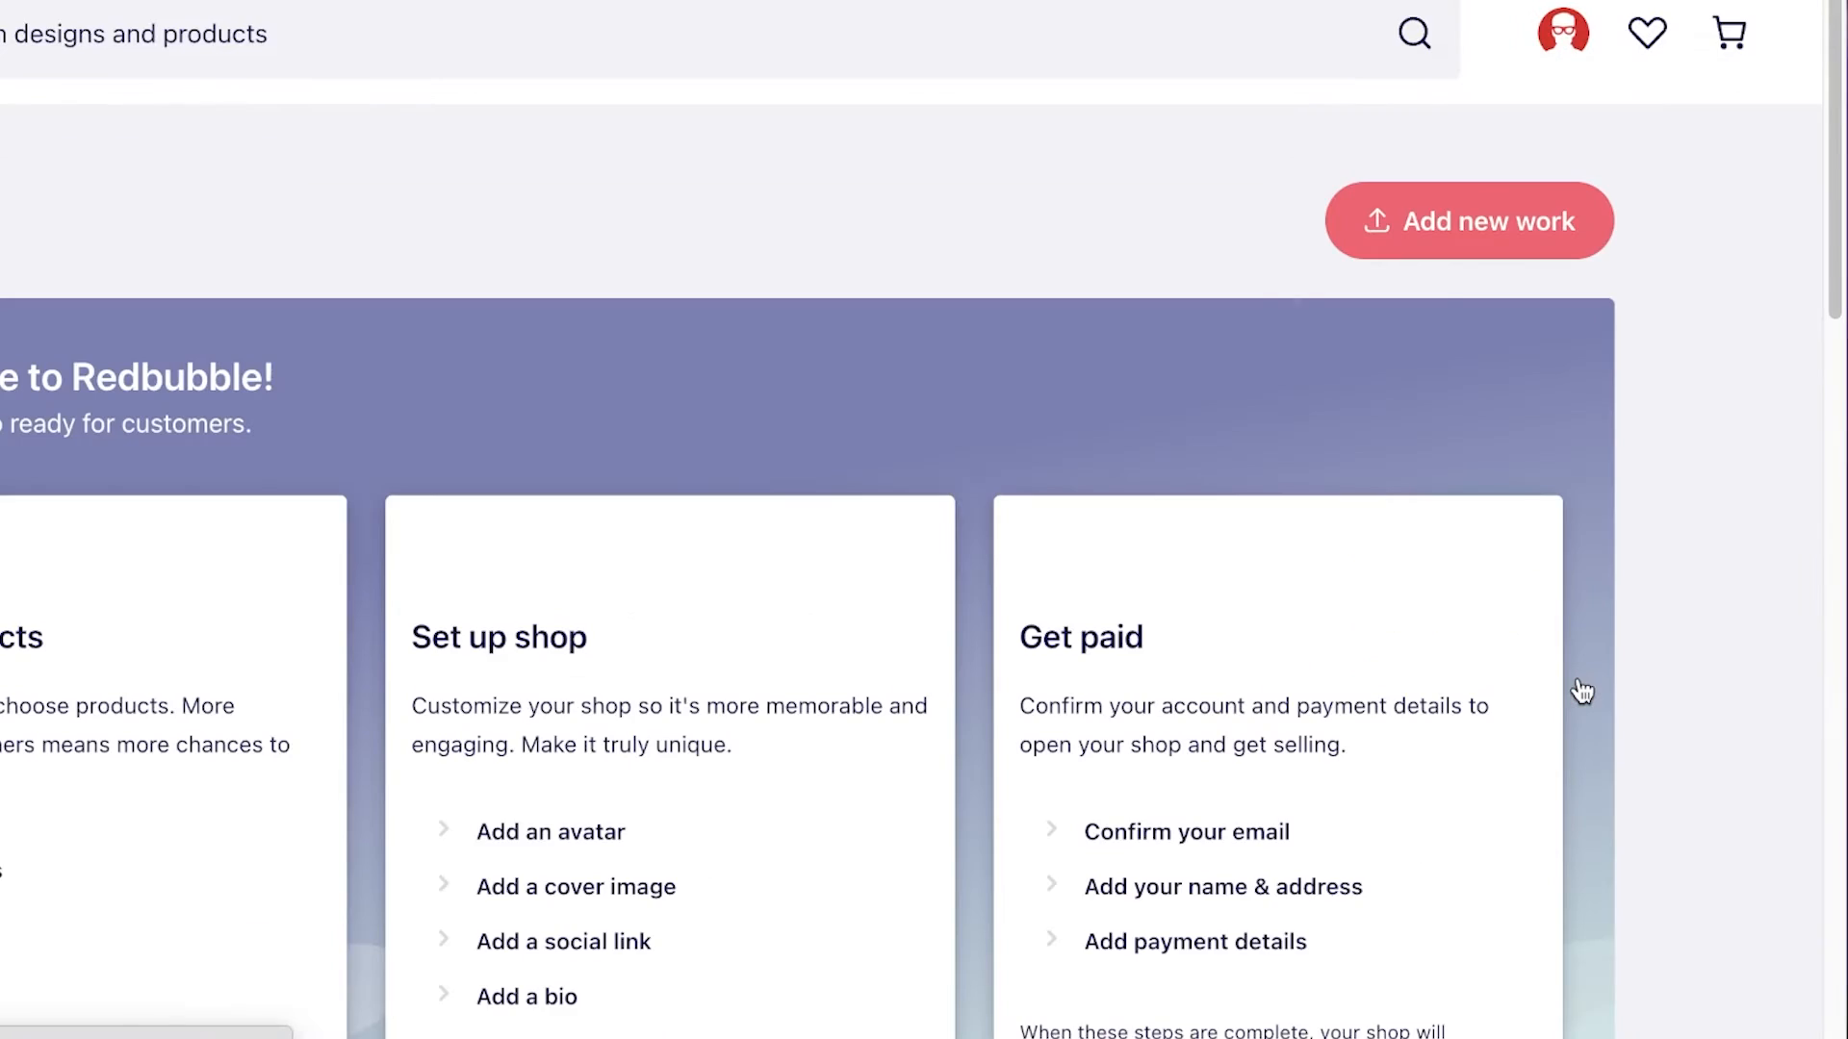
scroll(1185, 466, "down", 5)
scroll(1383, 229, "up", 5)
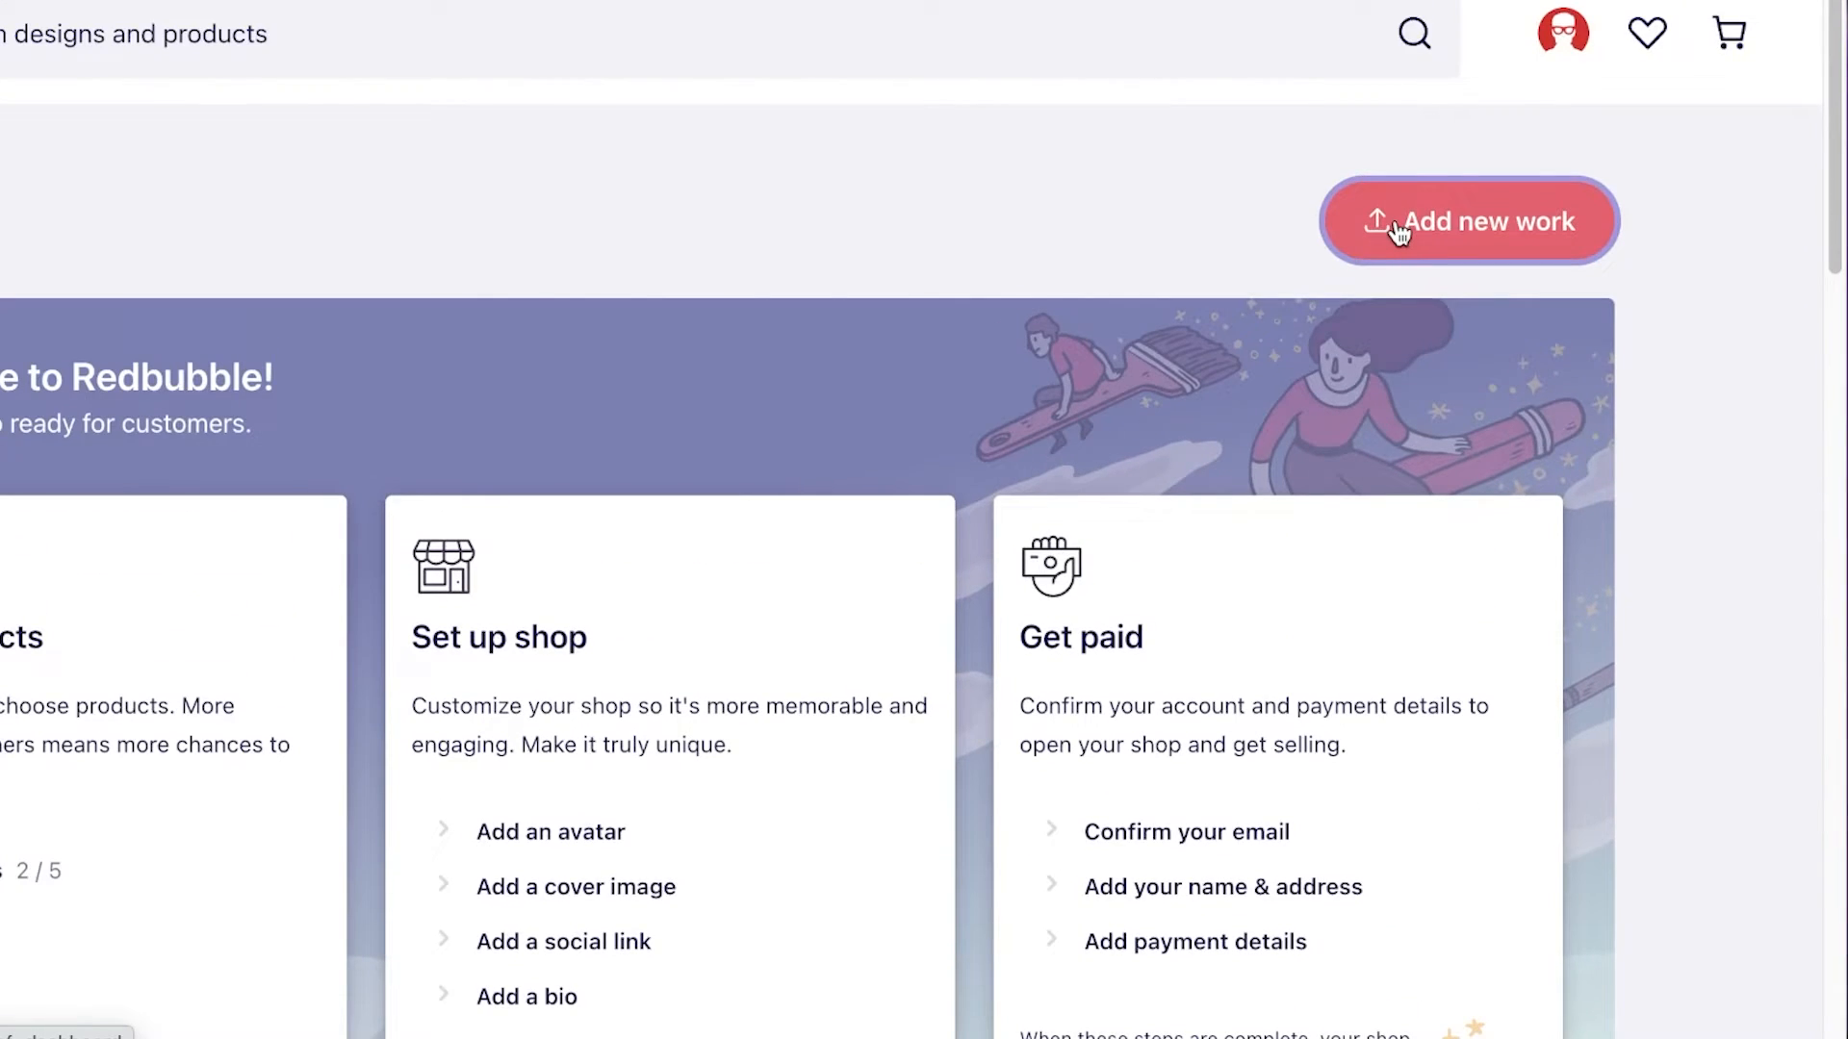
Add a new work by uploading the file "YOUNG, WILD & FREE..png" from the Downloads folder
left_click(1398, 229)
left_click(290, 631)
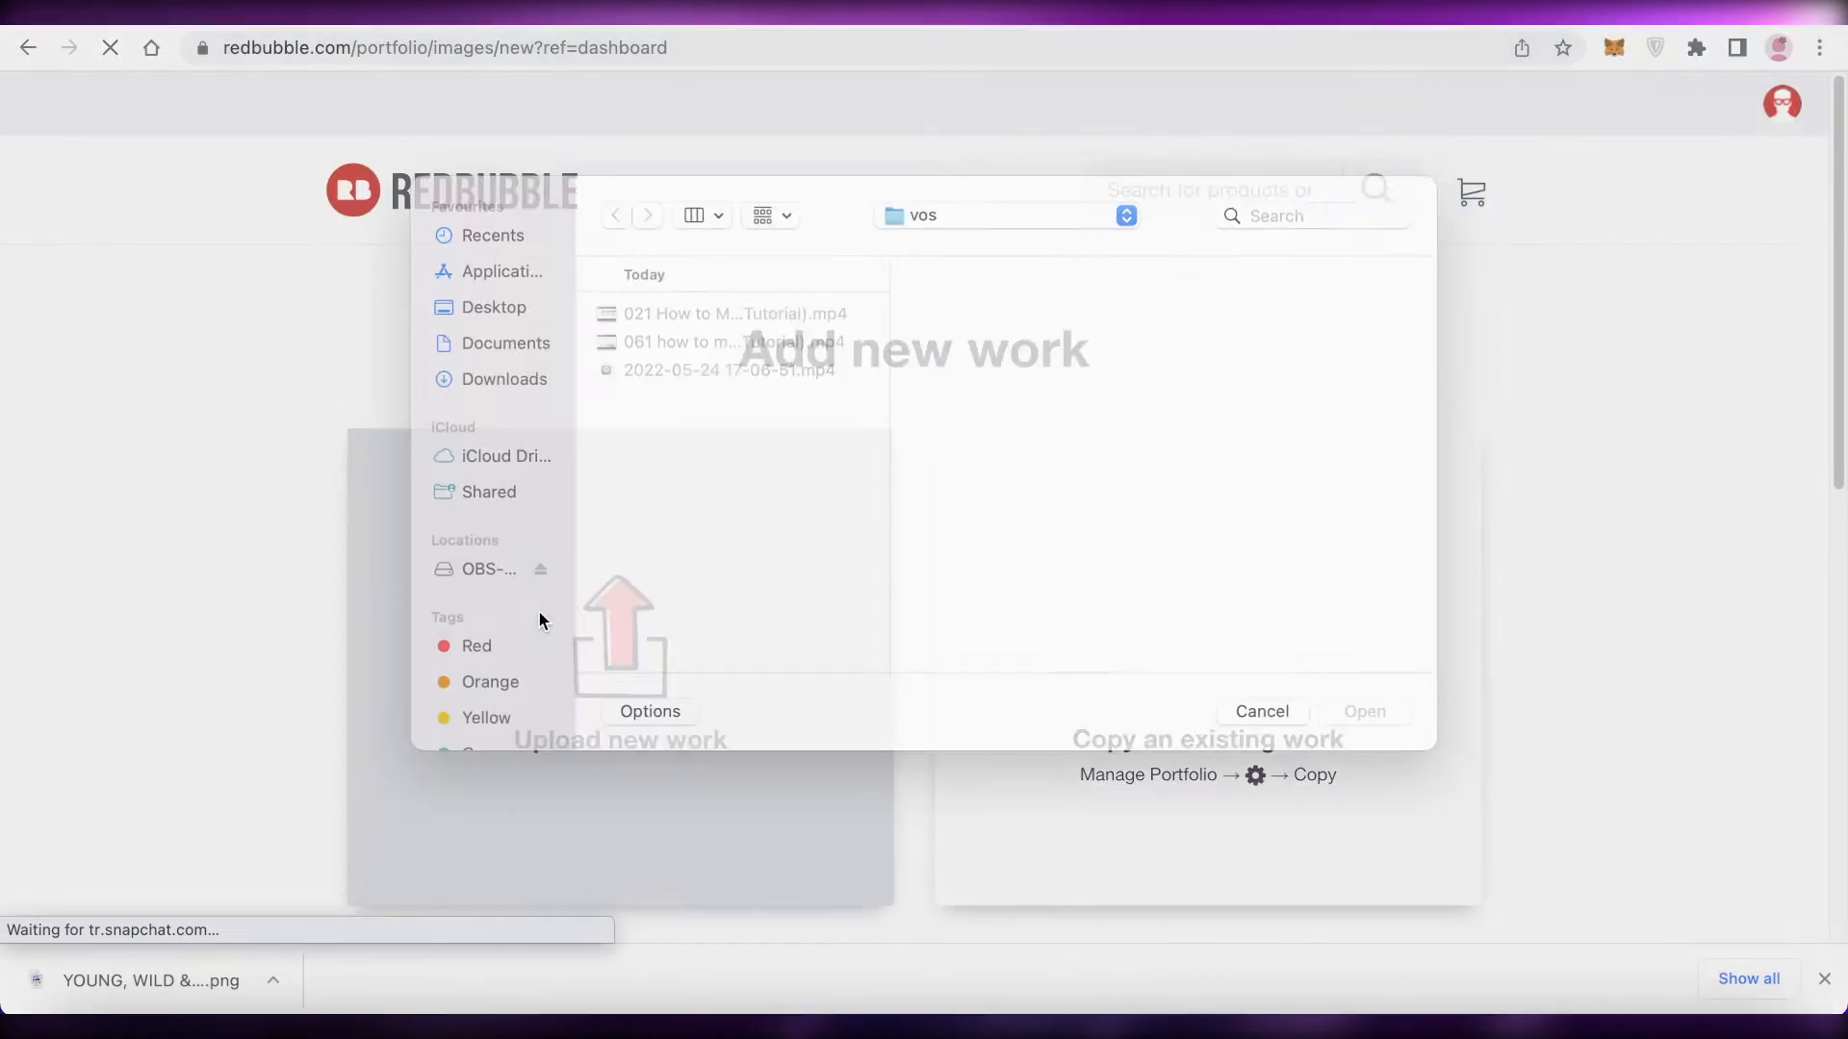
left_click(494, 375)
left_click(491, 406)
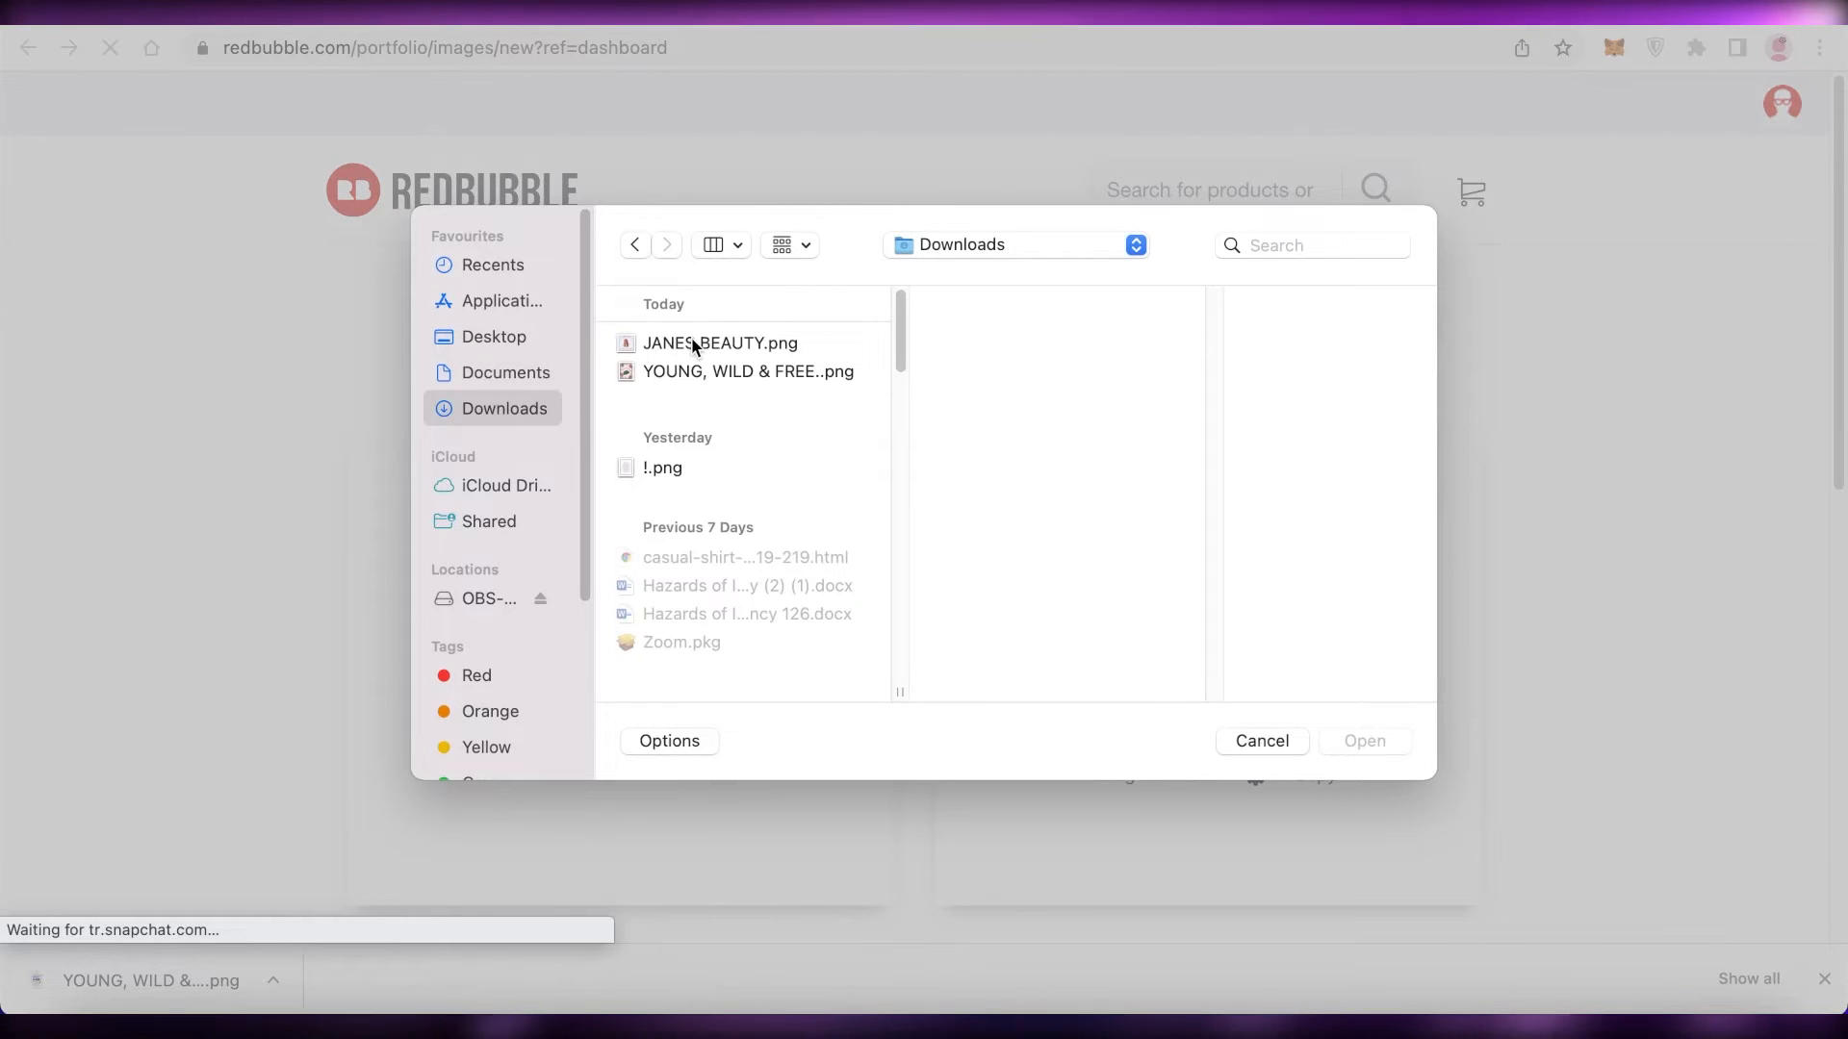
left_click(709, 372)
left_click(1359, 742)
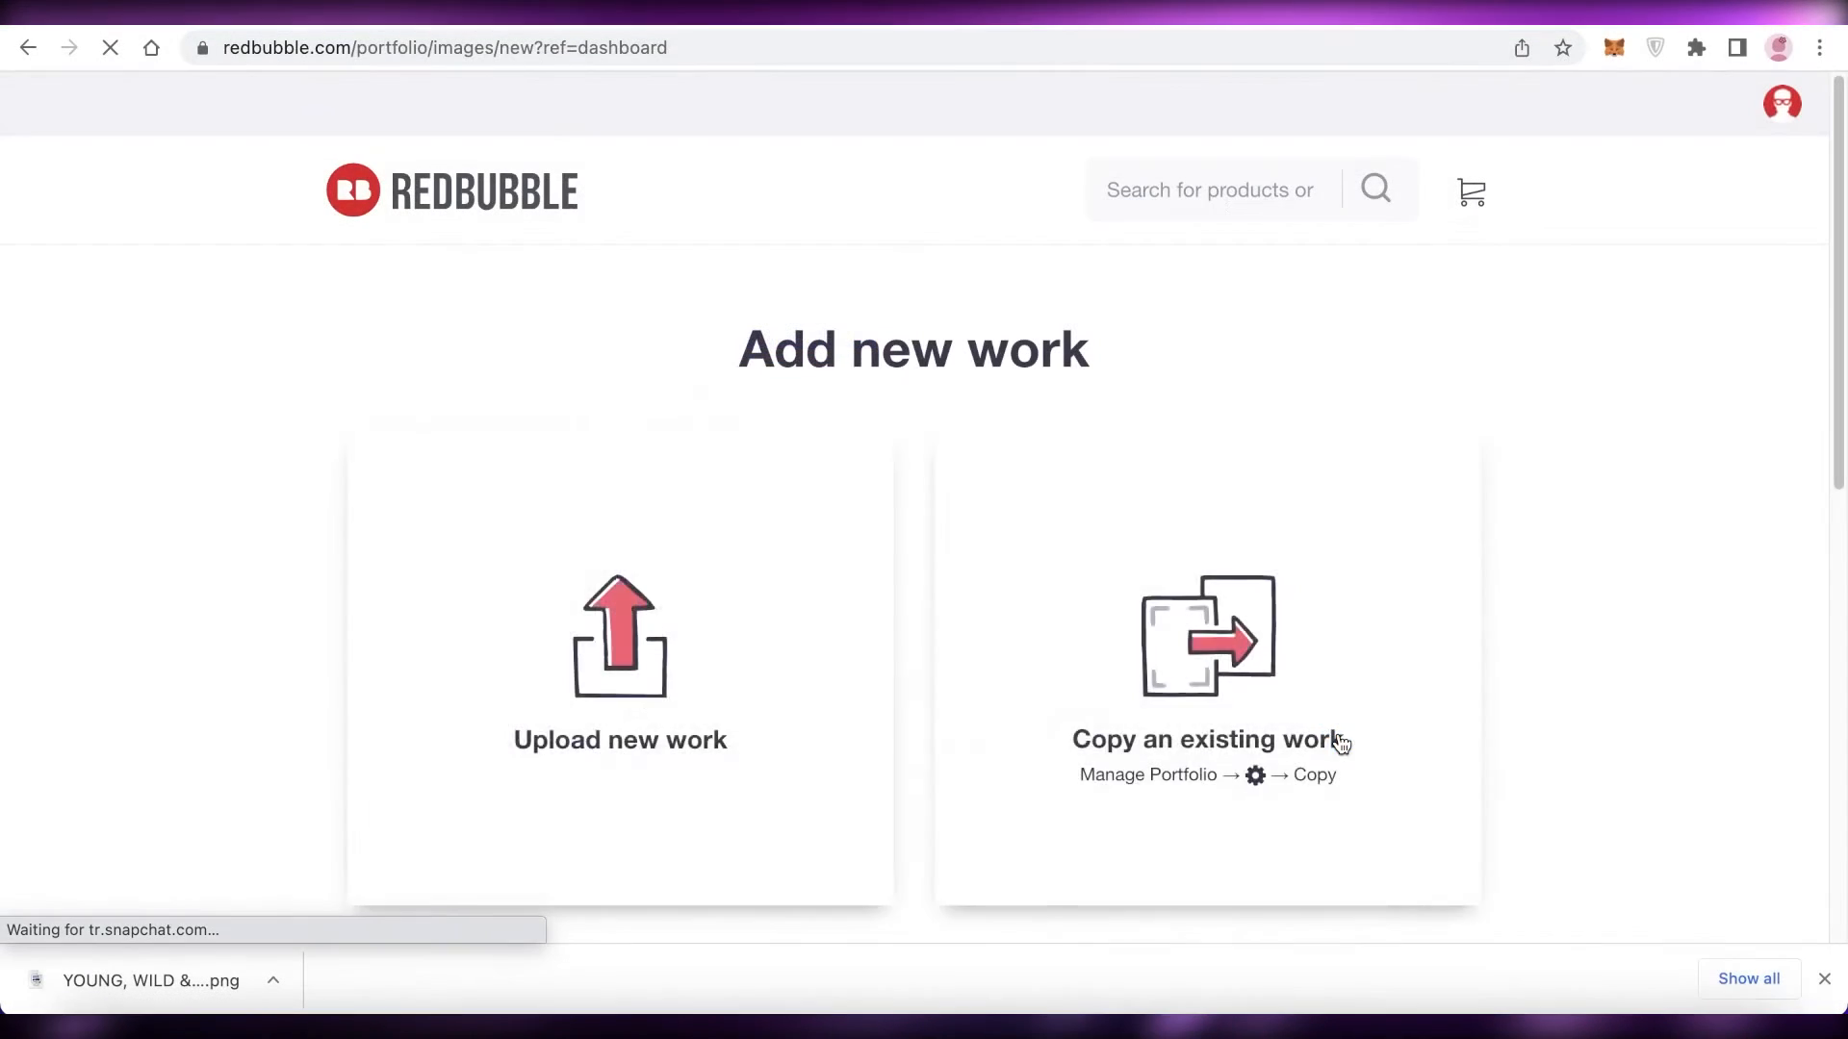
Look through the new work form, from the title, tags and description to the viewing options and rights declaration
scroll(1334, 729, "down", 2)
left_click(975, 336)
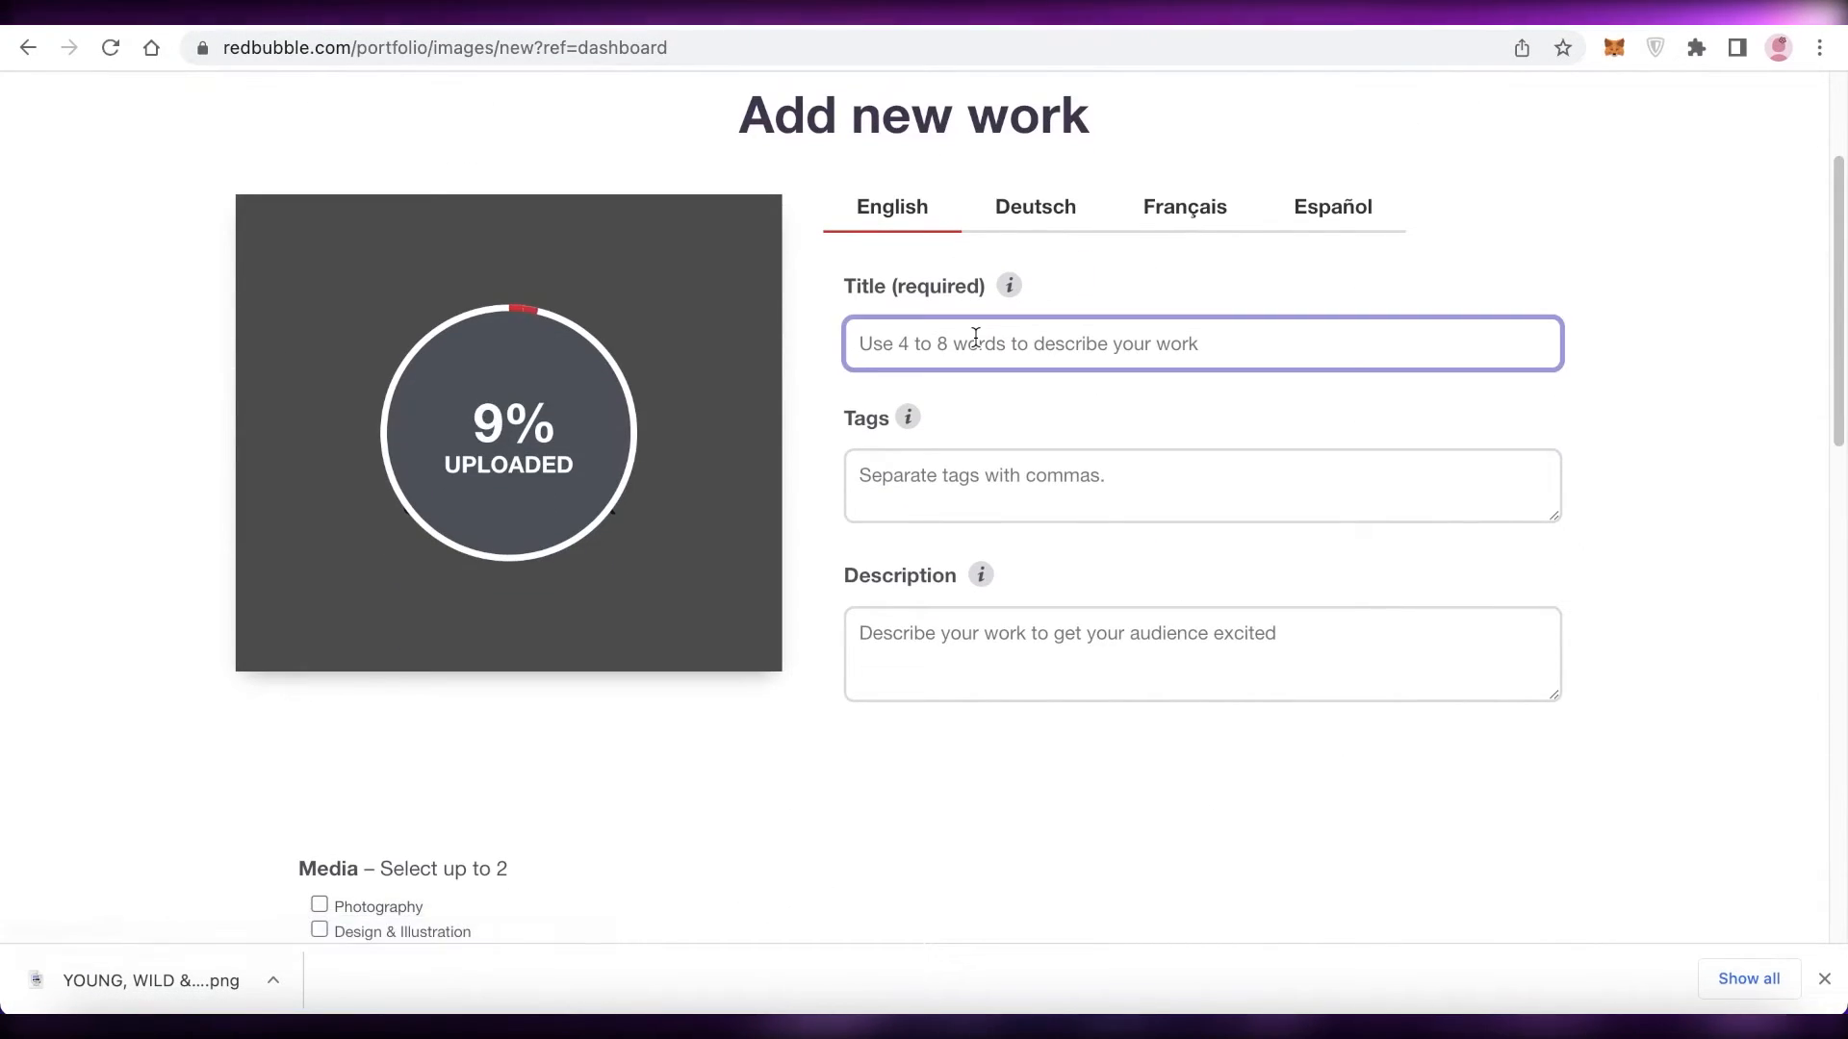
scroll(1146, 532, "down", 12)
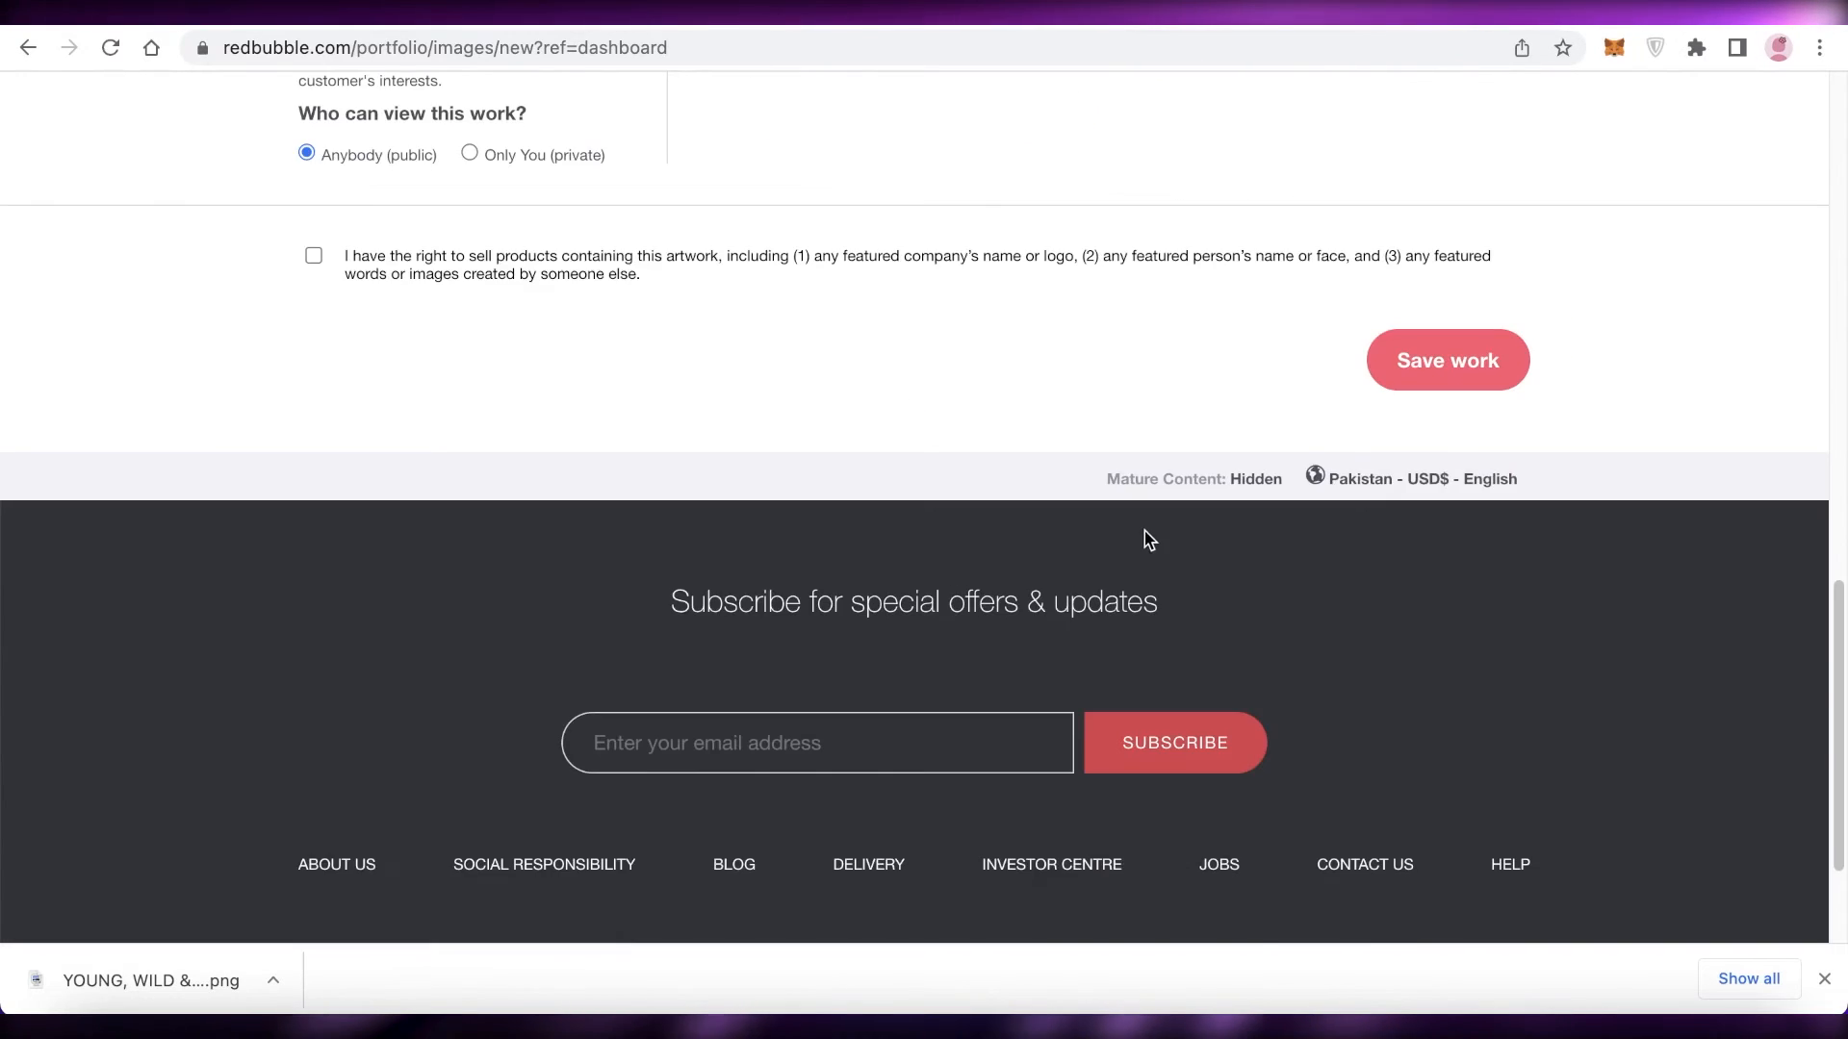
scroll(1145, 530, "up", 8)
scroll(598, 506, "up", 7)
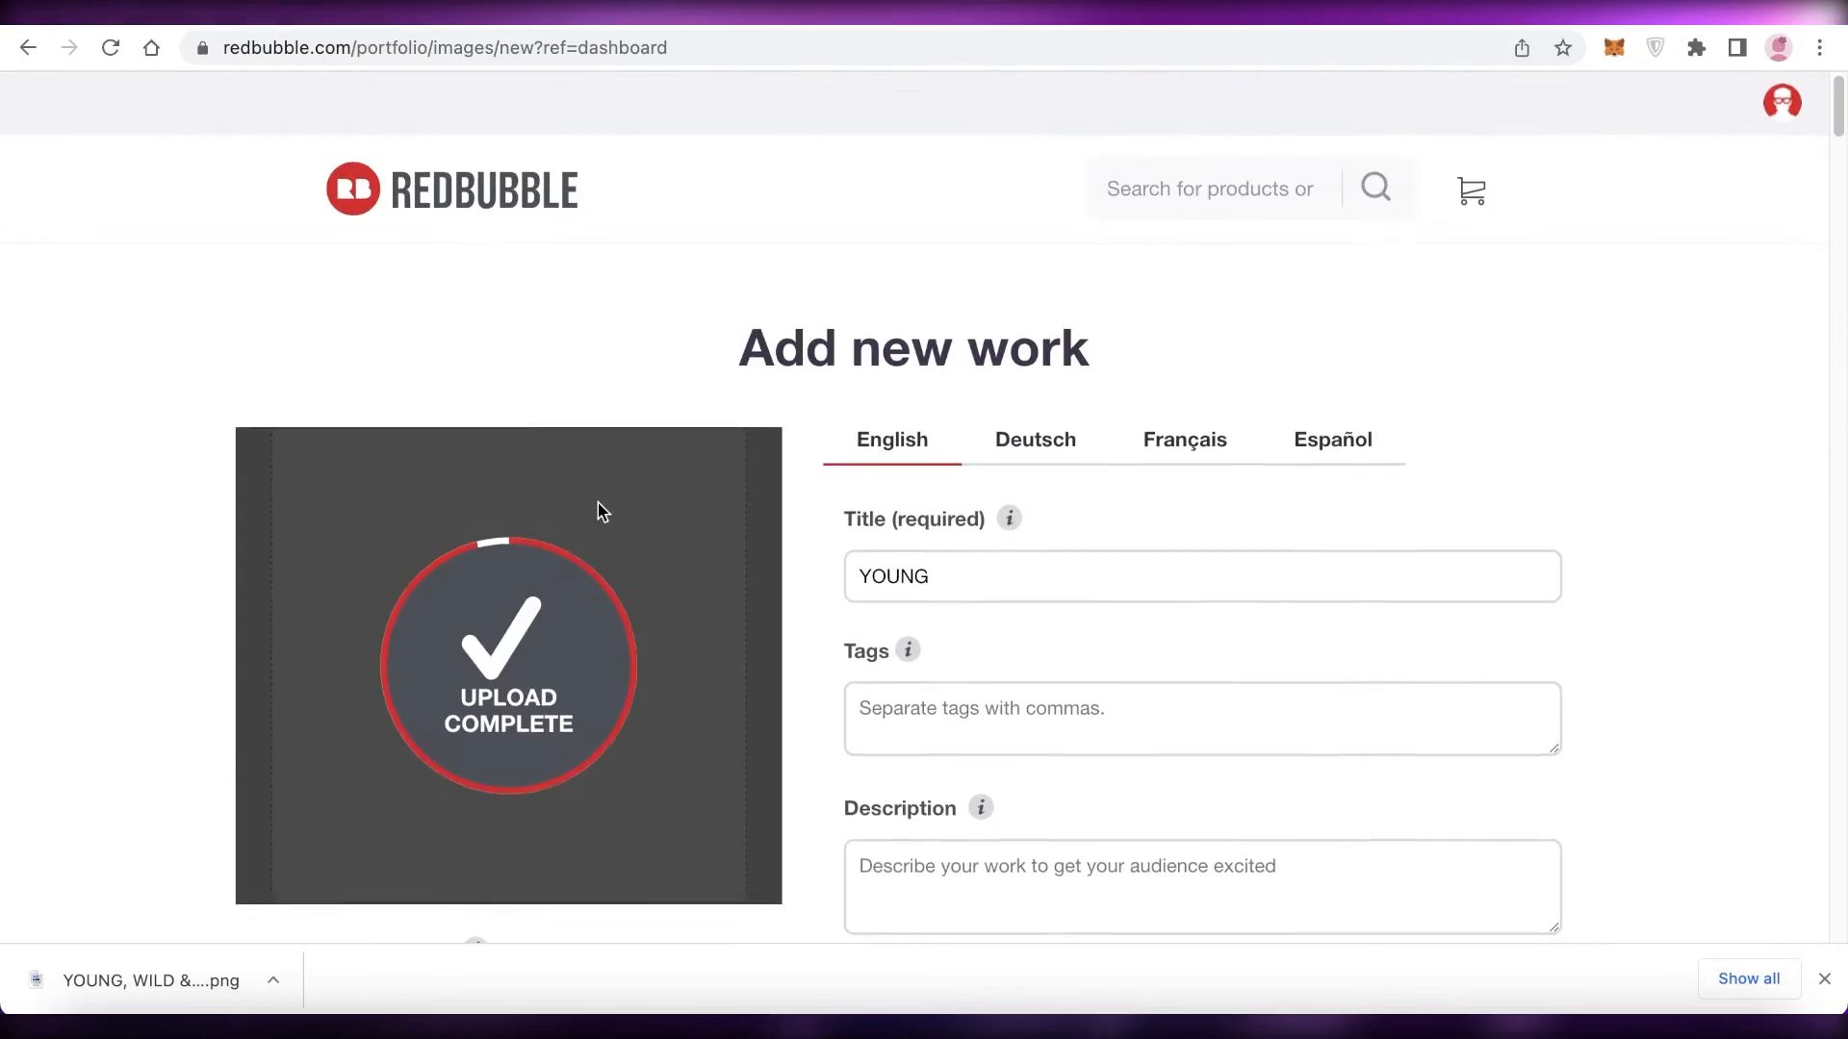
scroll(603, 520, "down", 4)
scroll(597, 510, "up", 4)
scroll(599, 520, "down", 2)
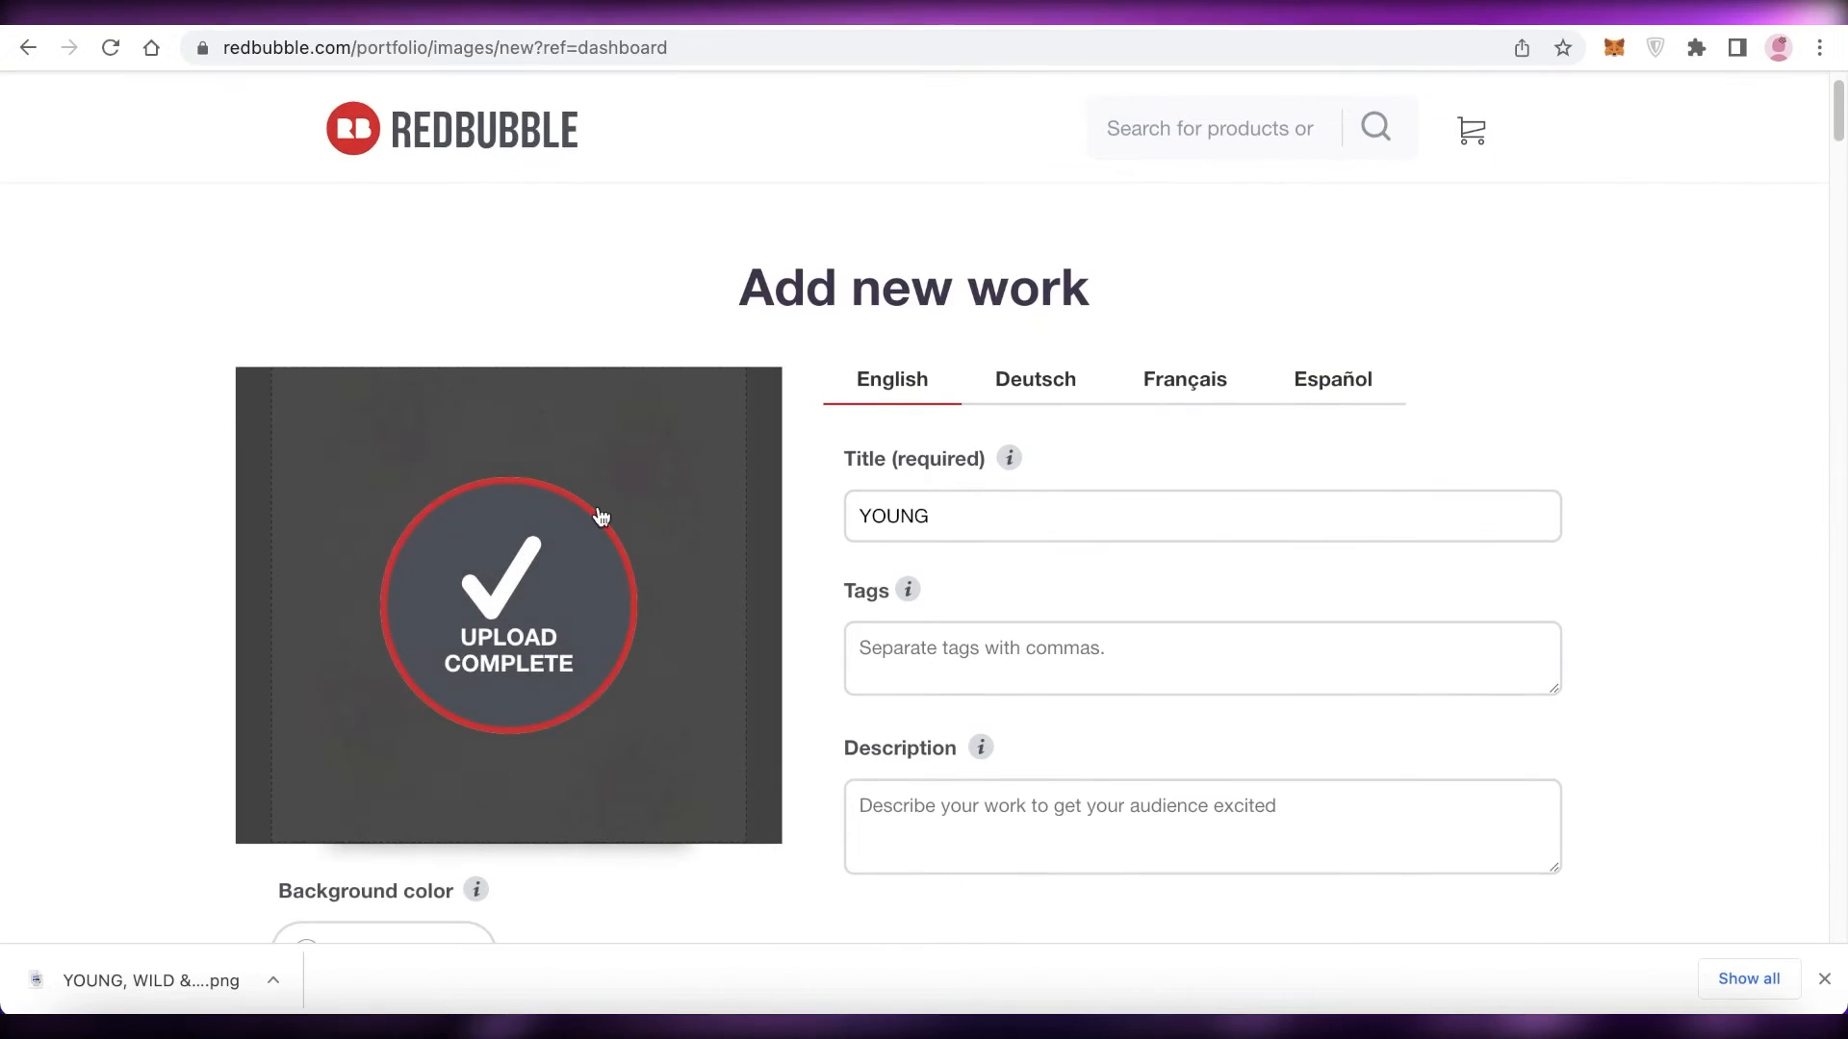
Examine the product previews of the uploaded design on clothing, caps, dresses, stickers and magnets, and phone cases
scroll(969, 523, "down", 3)
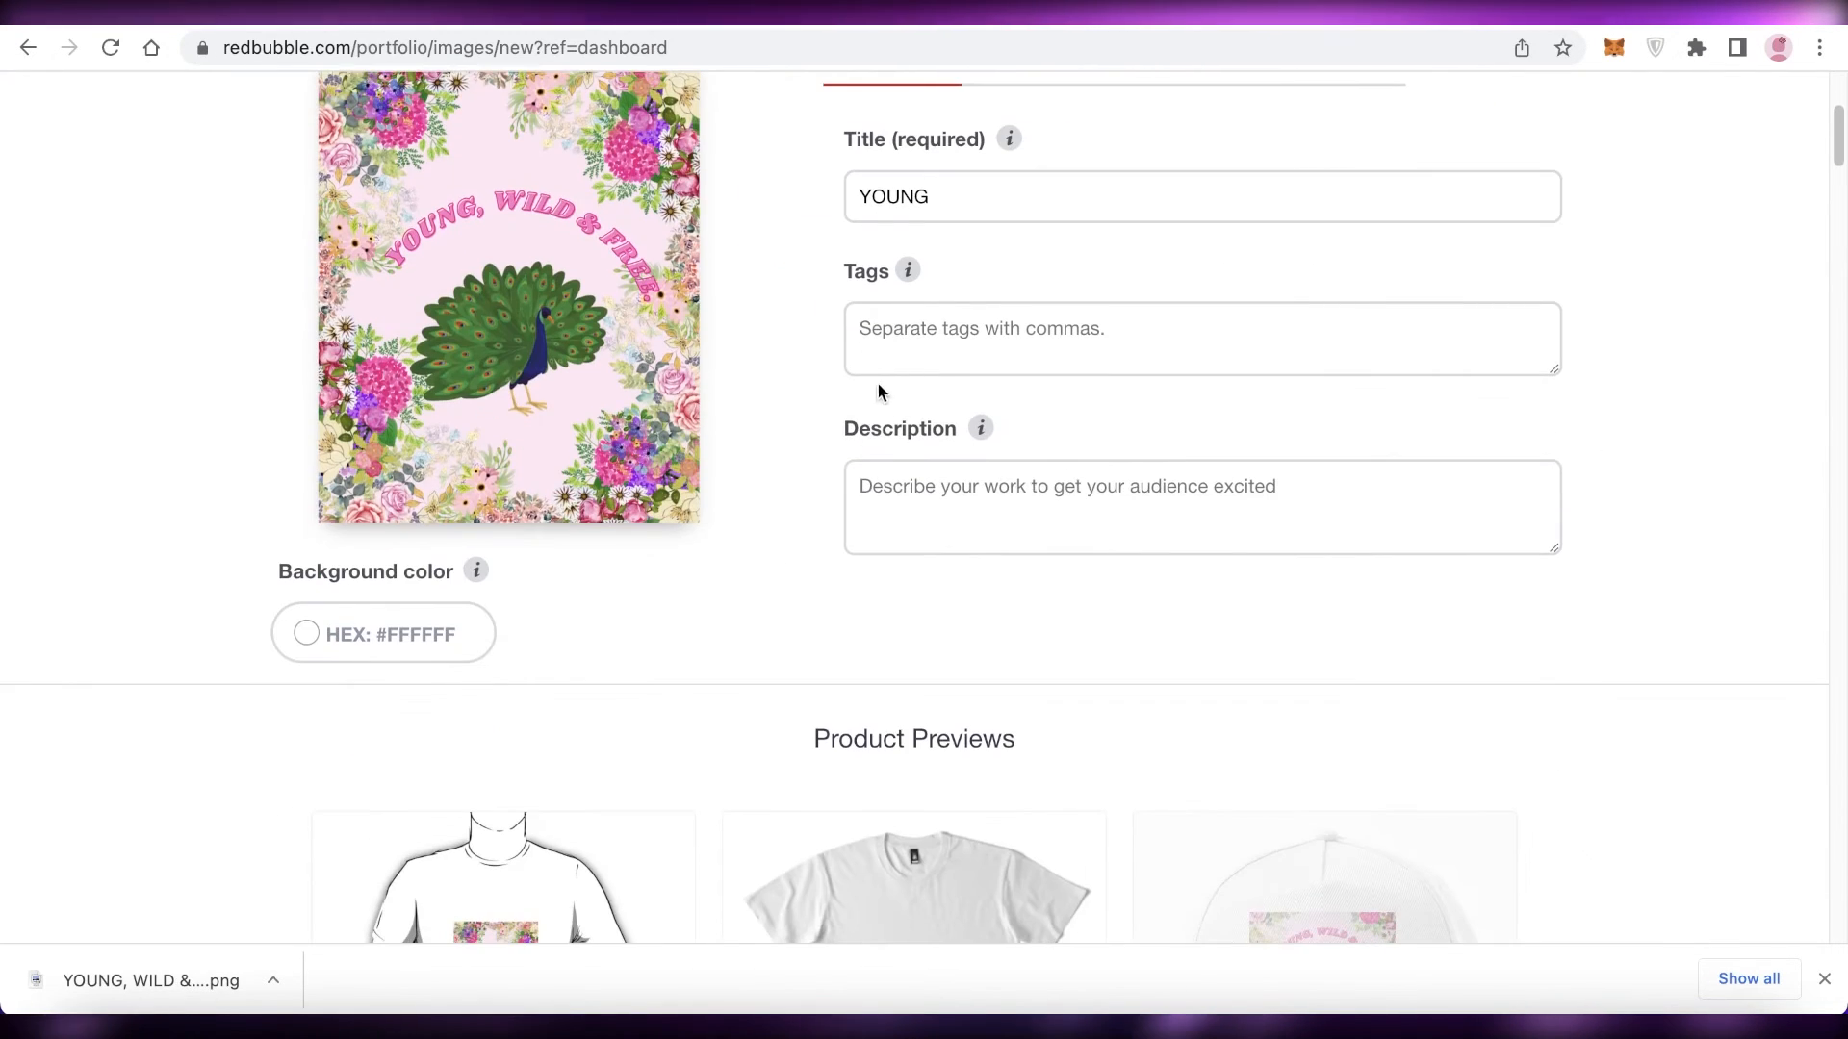
scroll(911, 499, "down", 7)
scroll(916, 502, "up", 8)
scroll(916, 503, "down", 6)
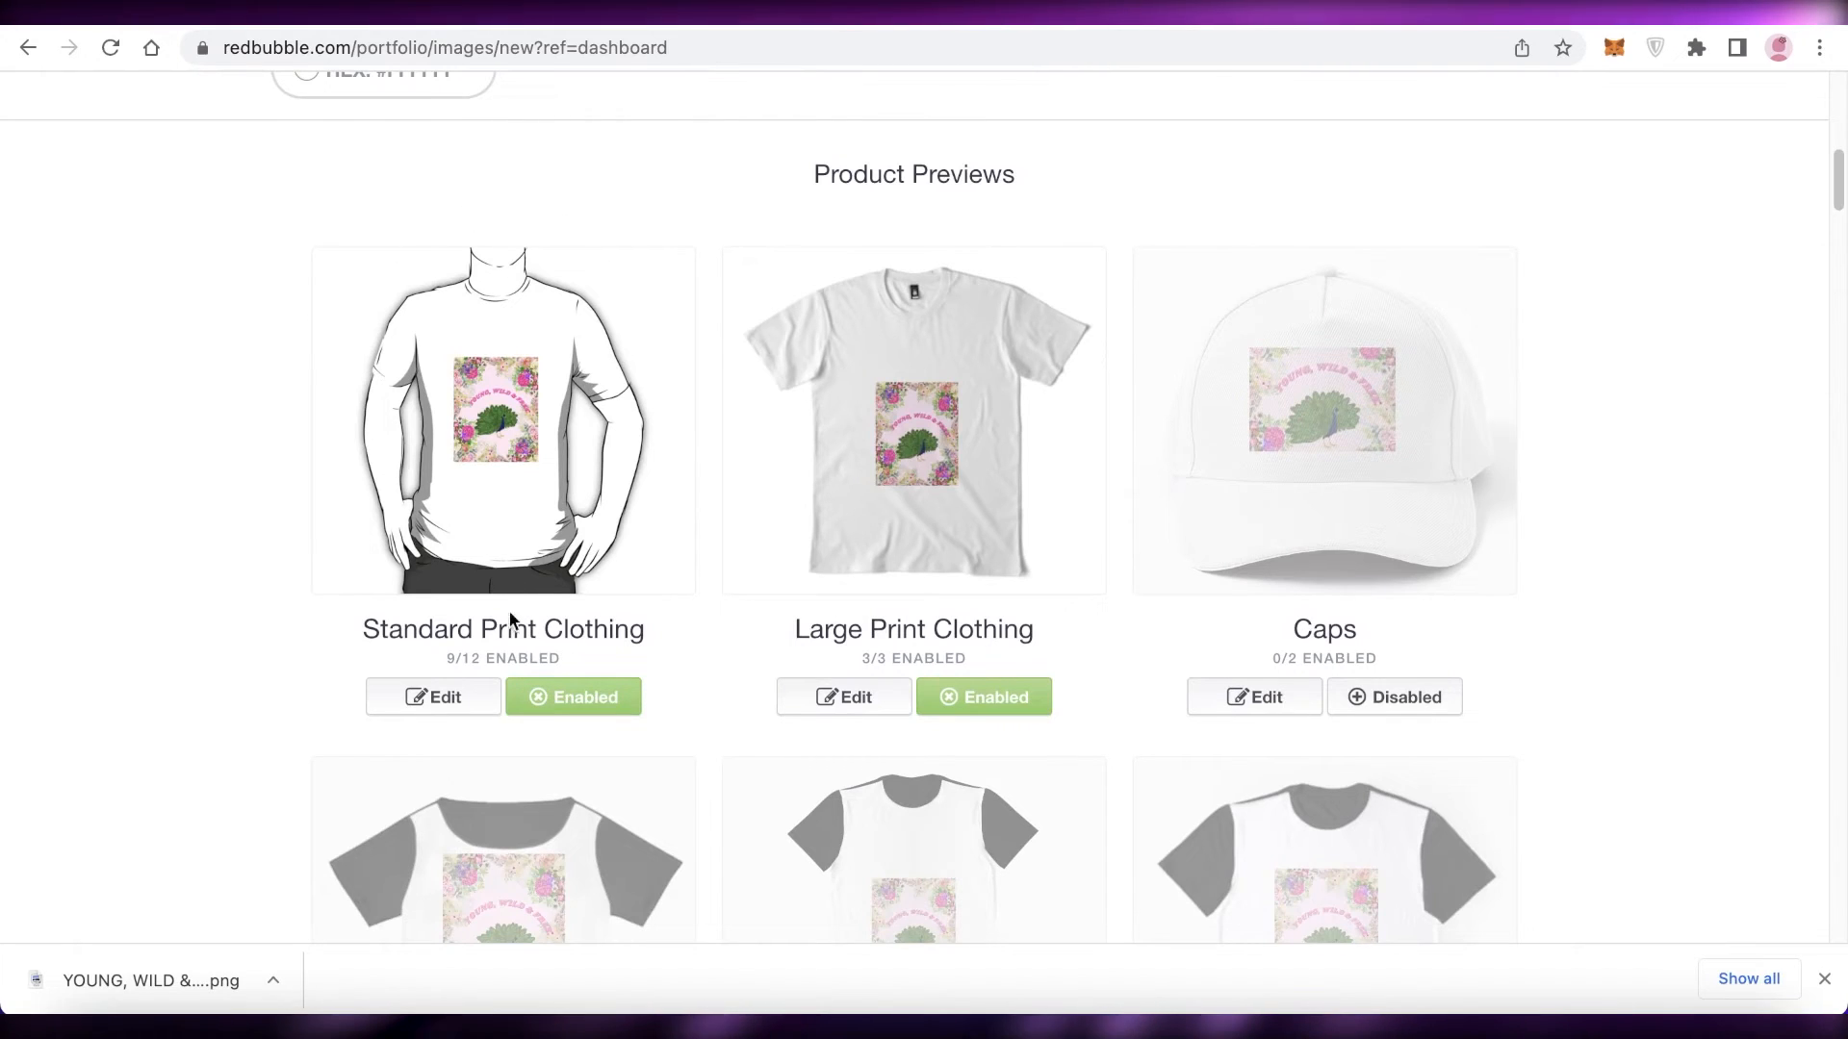
scroll(520, 482, "down", 3)
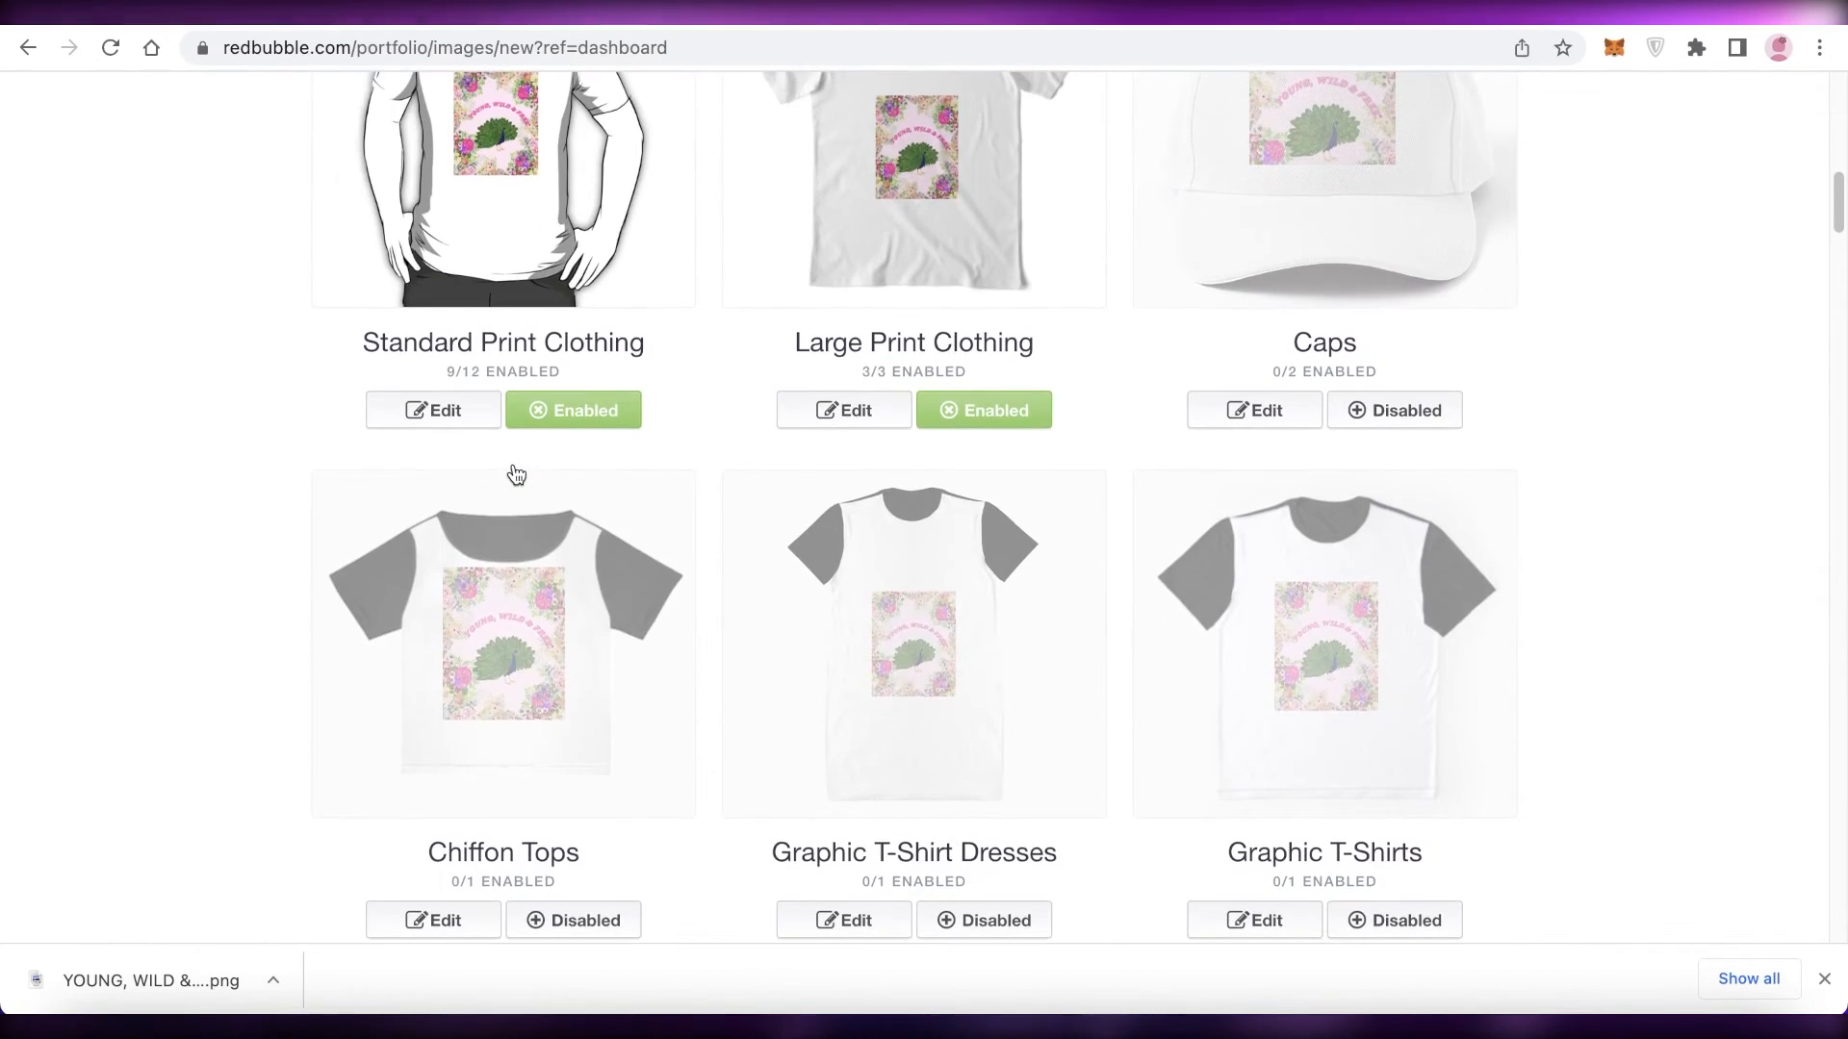
scroll(511, 470, "up", 2)
scroll(1295, 385, "down", 4)
scroll(1296, 385, "down", 5)
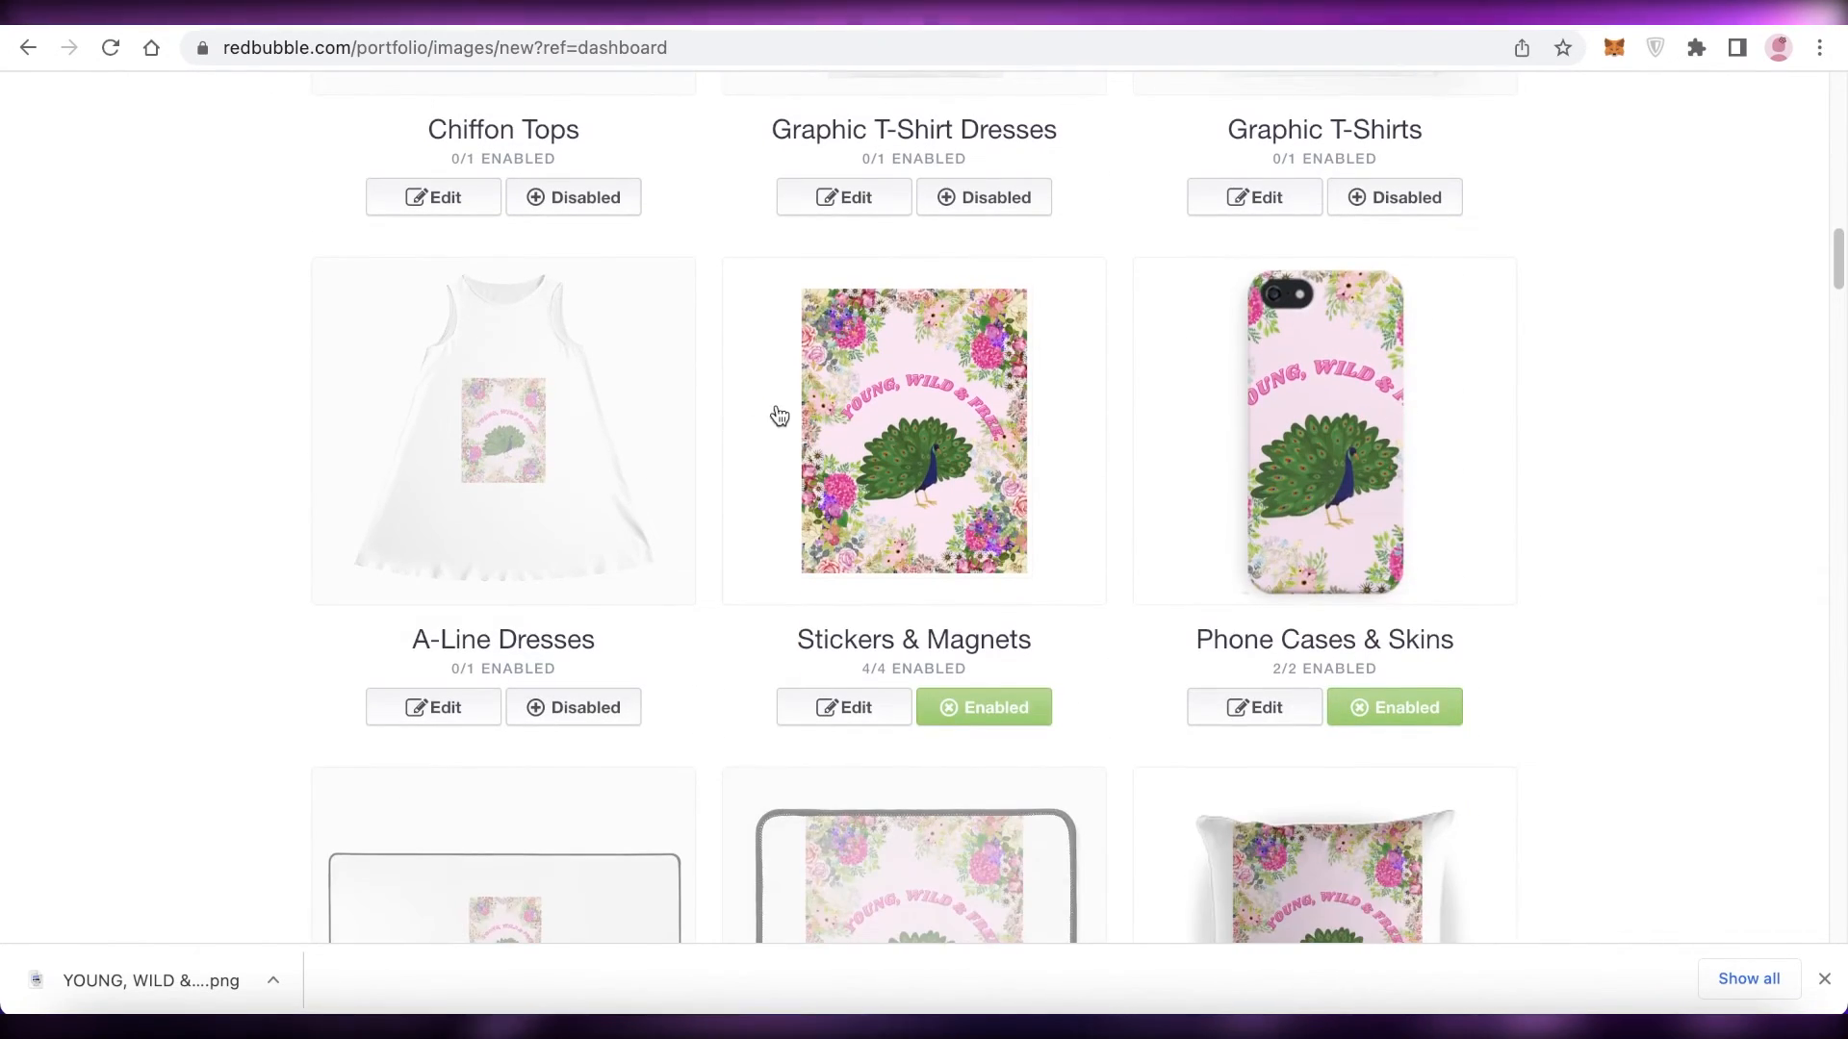
scroll(1403, 391, "up", 2)
scroll(1440, 400, "down", 2)
scroll(1440, 400, "down", 5)
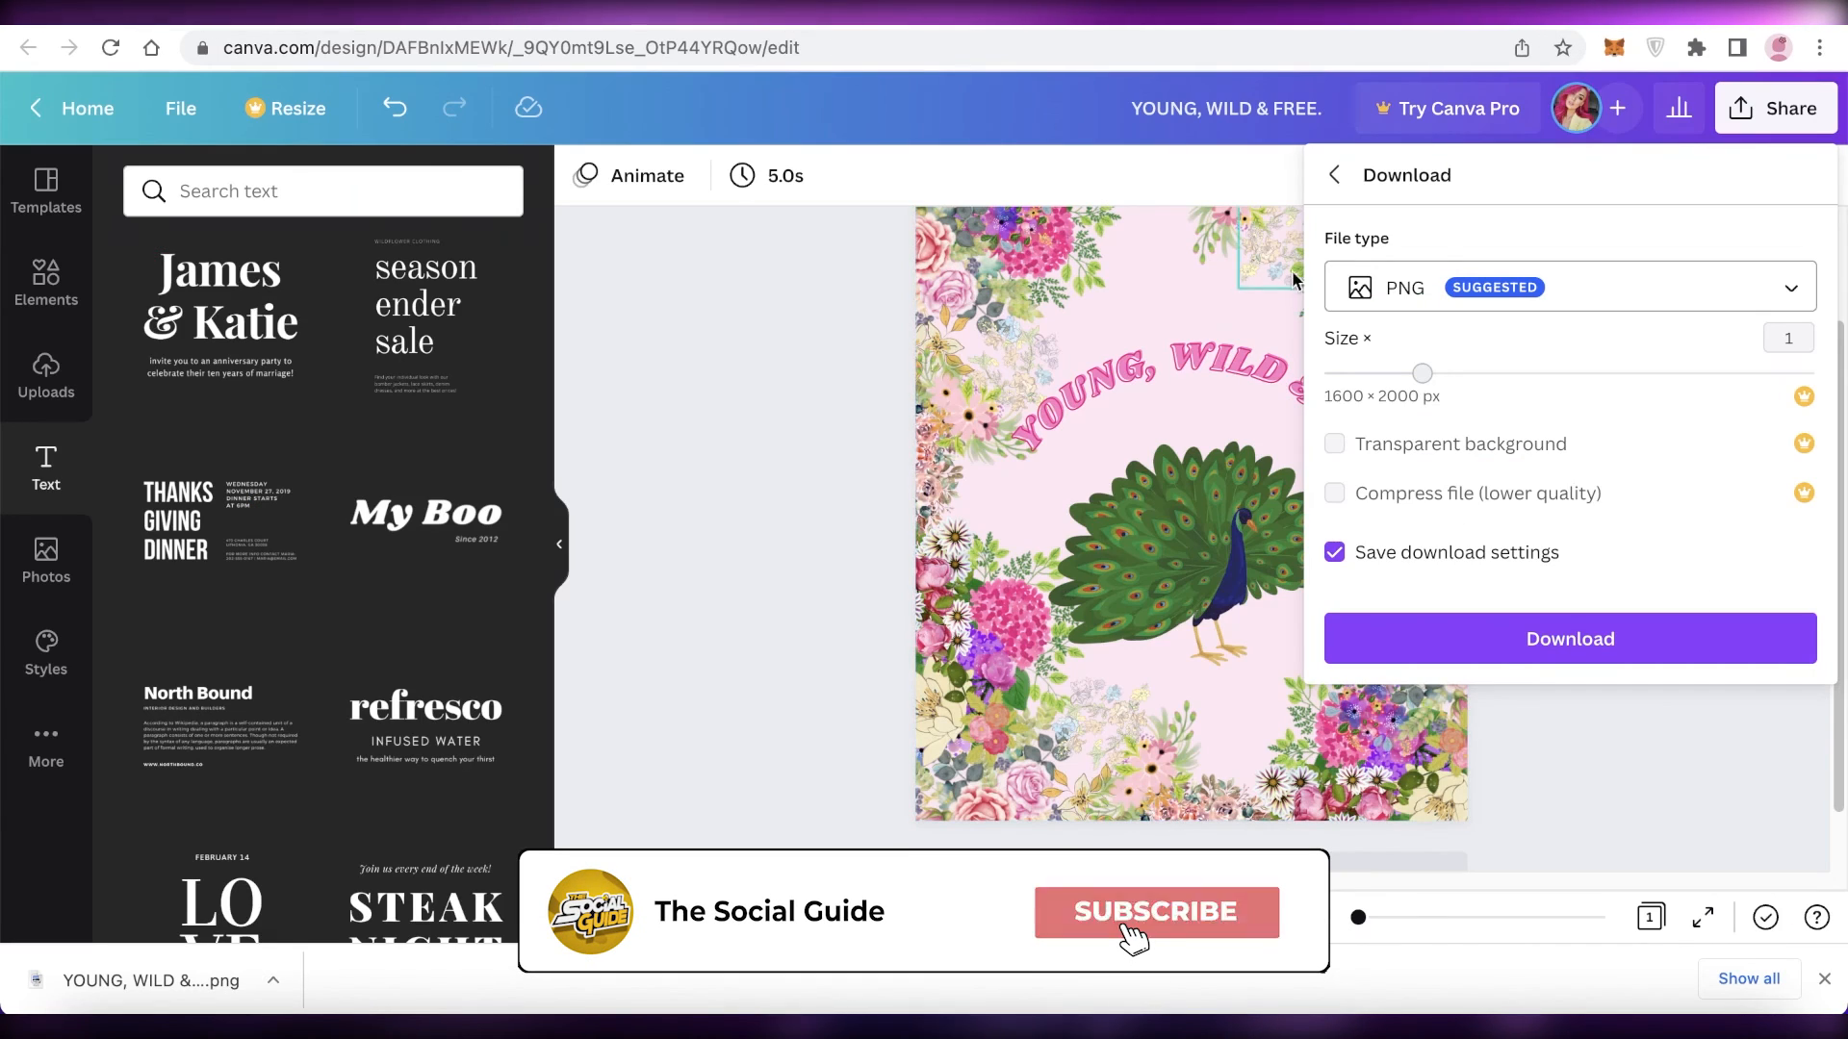
Switch back to Canva and dismiss the download options to show the whole design
left_click(1742, 96)
left_click(864, 370)
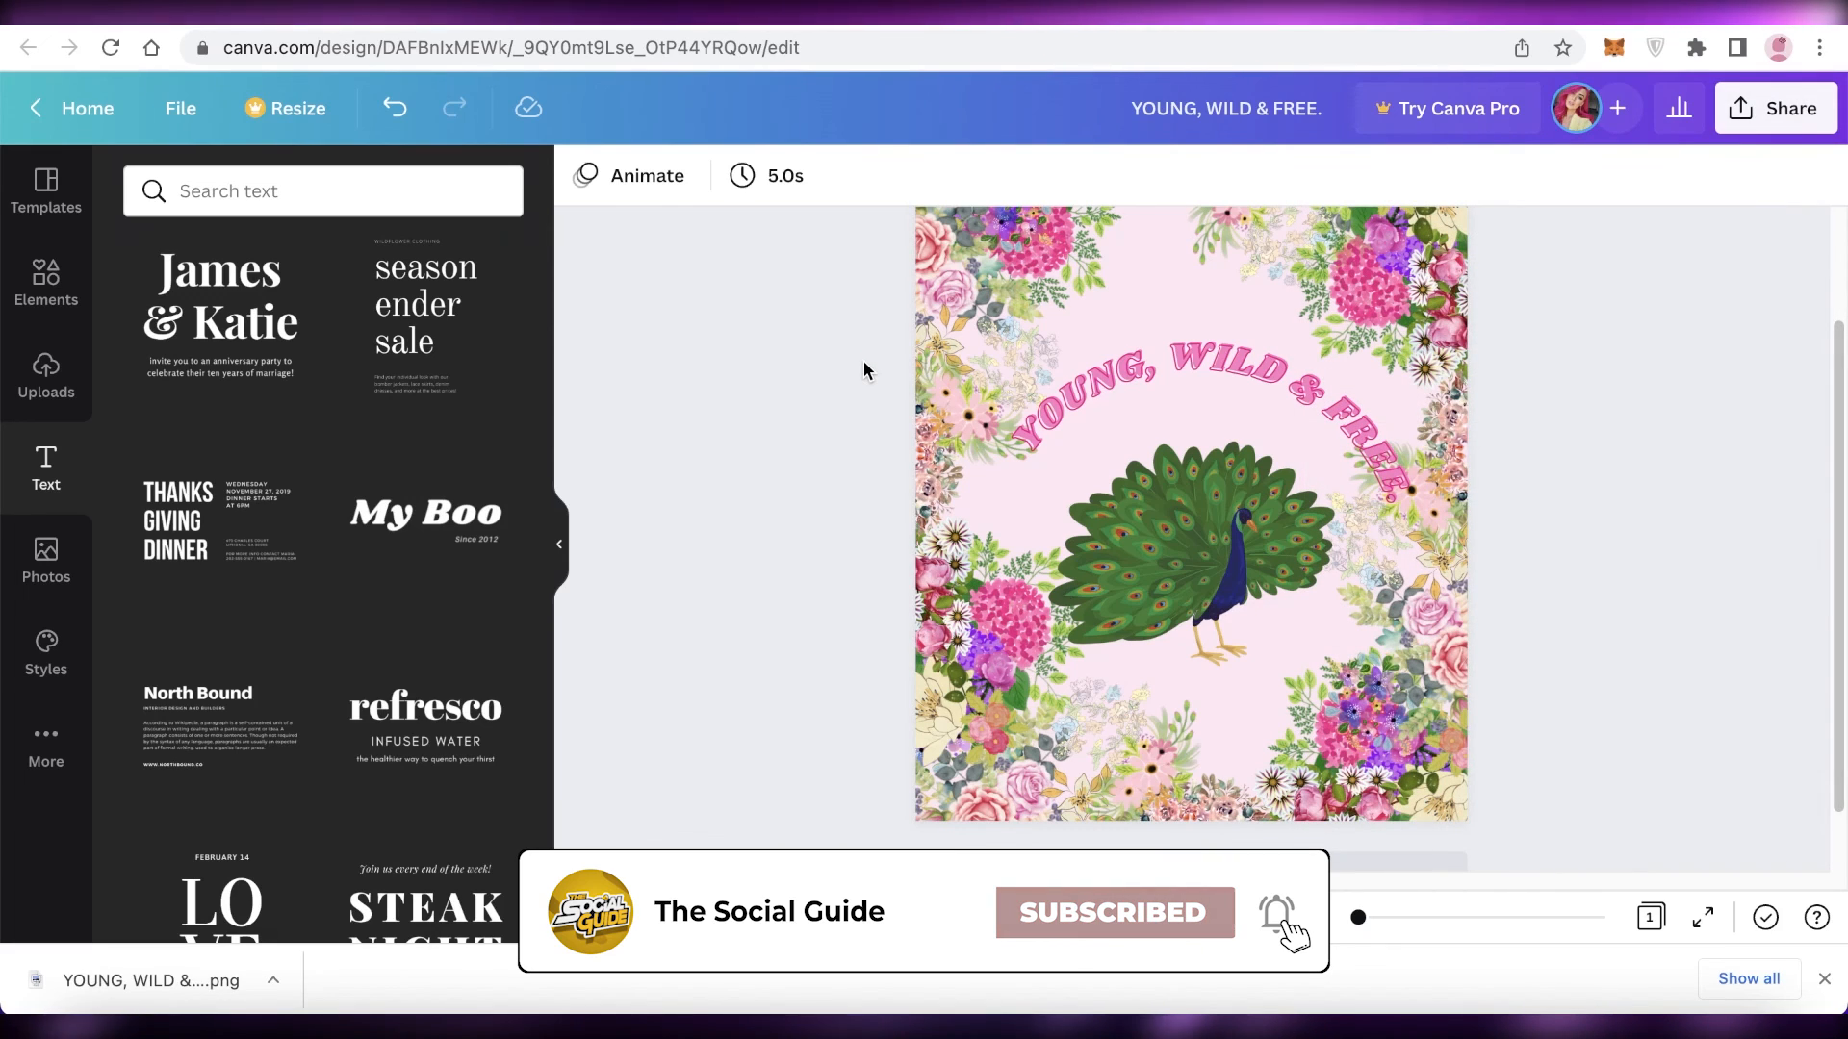